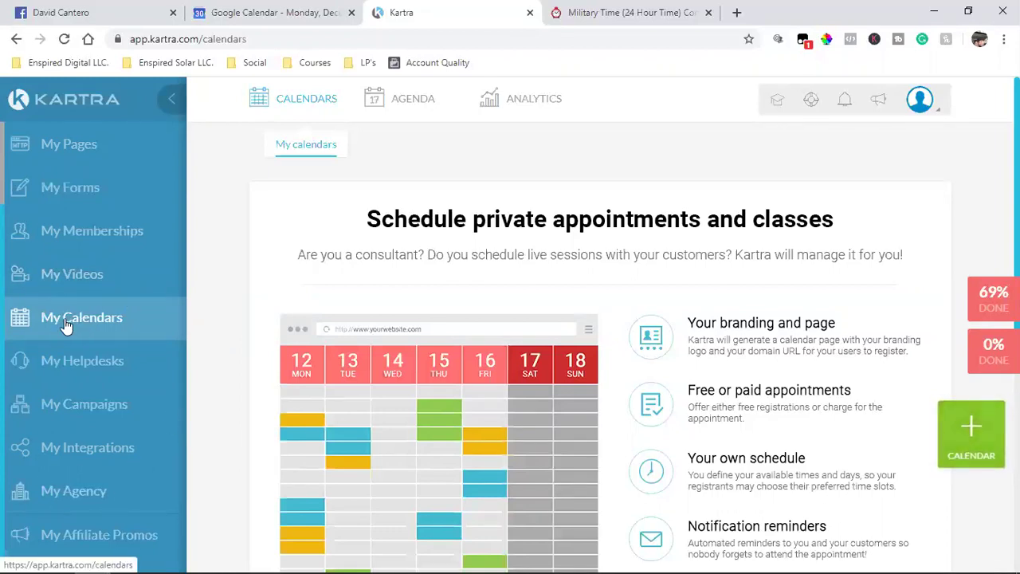
# Look over the calendars overview and start a new calendar
pyautogui.scroll(-5, 650, 402)
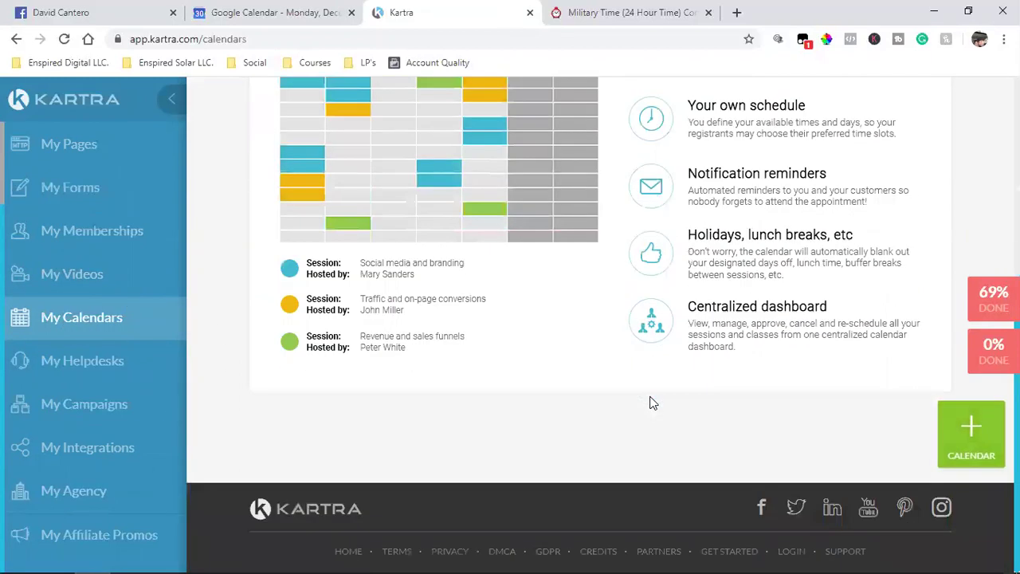
pyautogui.scroll(5, 650, 402)
pyautogui.click(971, 430)
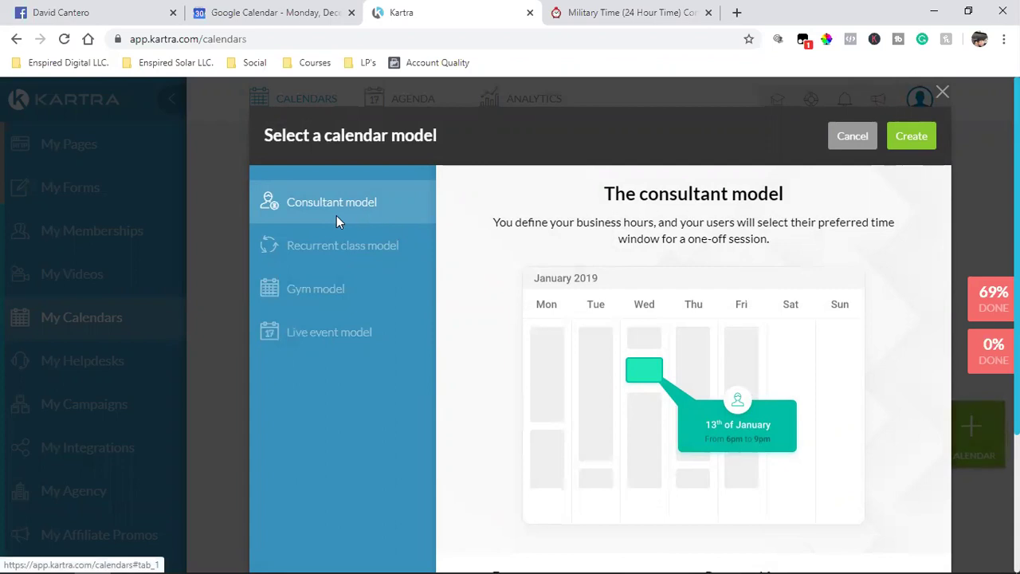
# Review the recurrent class, gym and live event calendar models, including the live event model's features and recommended uses
pyautogui.click(309, 249)
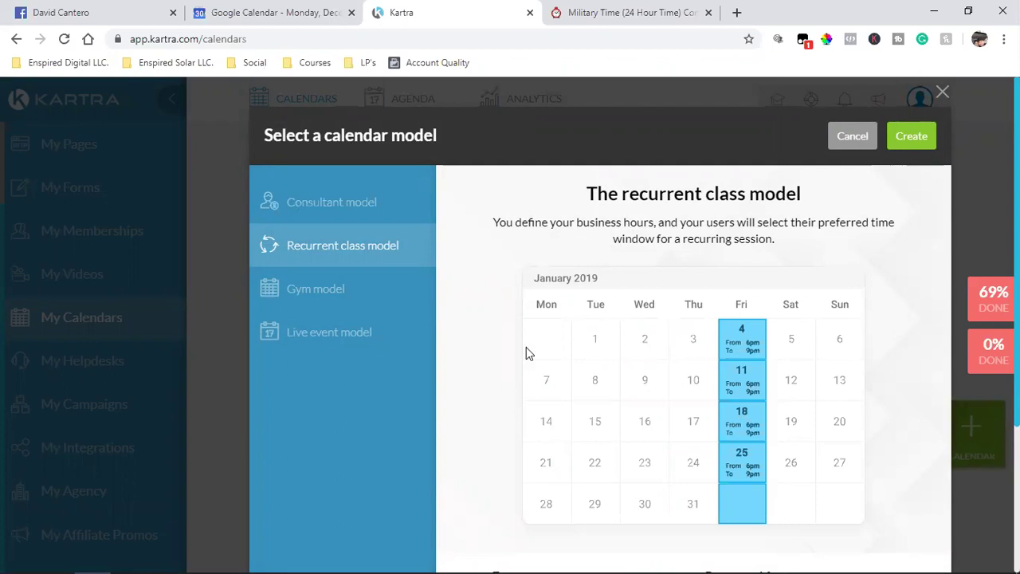
pyautogui.click(292, 290)
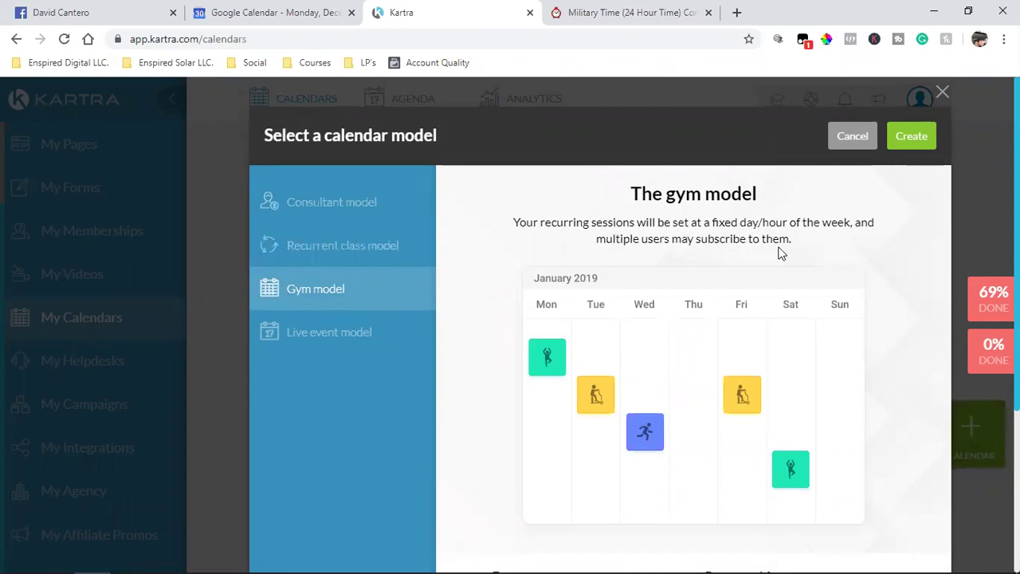
pyautogui.click(340, 336)
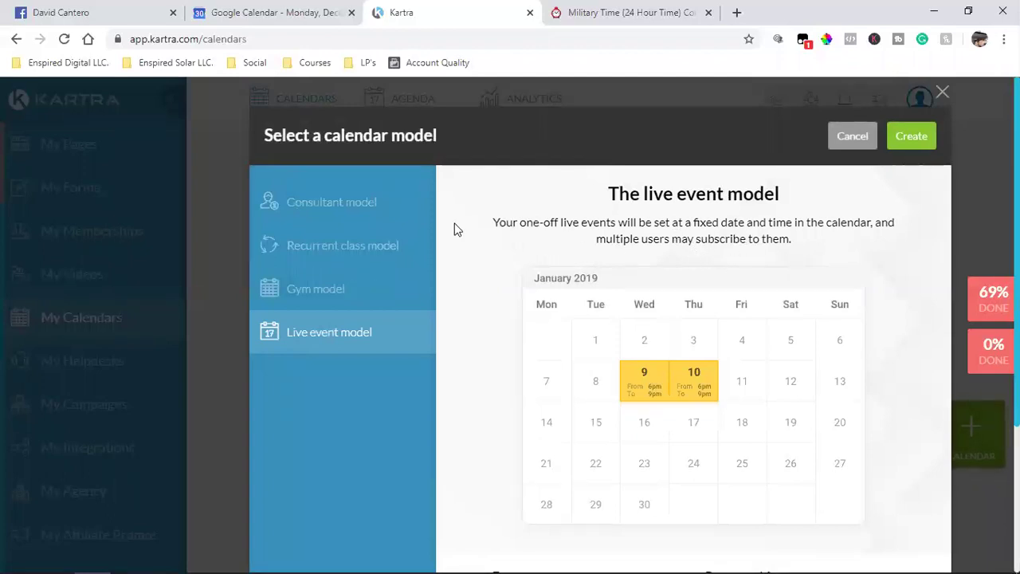
pyautogui.scroll(-3, 565, 455)
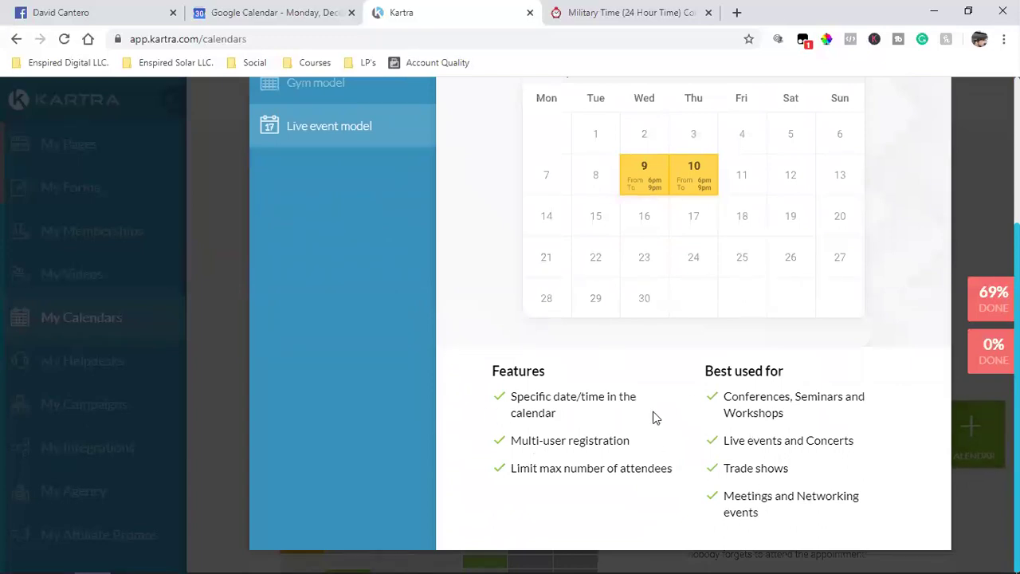
pyautogui.scroll(3, 653, 416)
# Create a calendar based on the consultant model and name it Archer Management Group
pyautogui.click(360, 213)
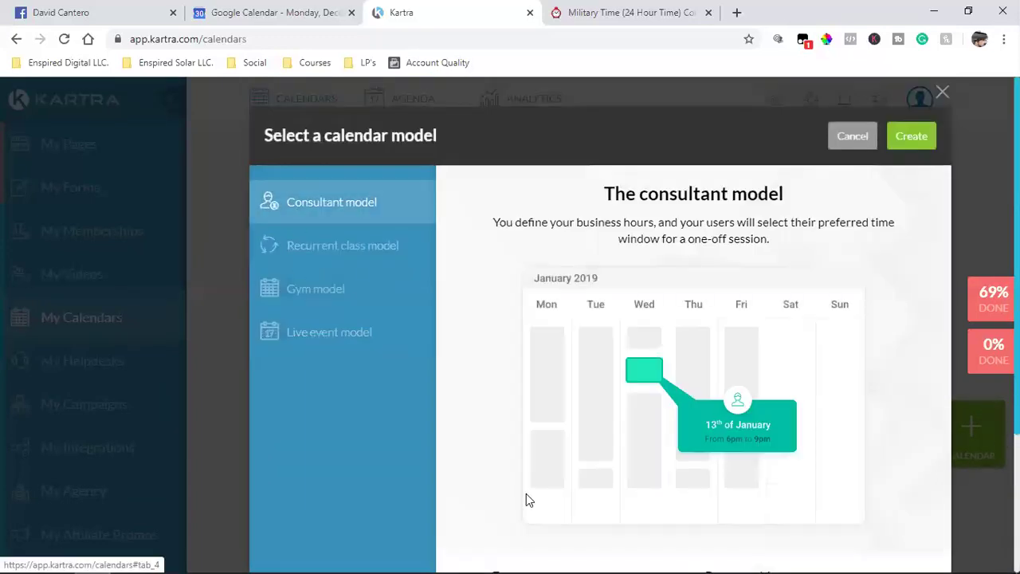
pyautogui.scroll(-3, 647, 460)
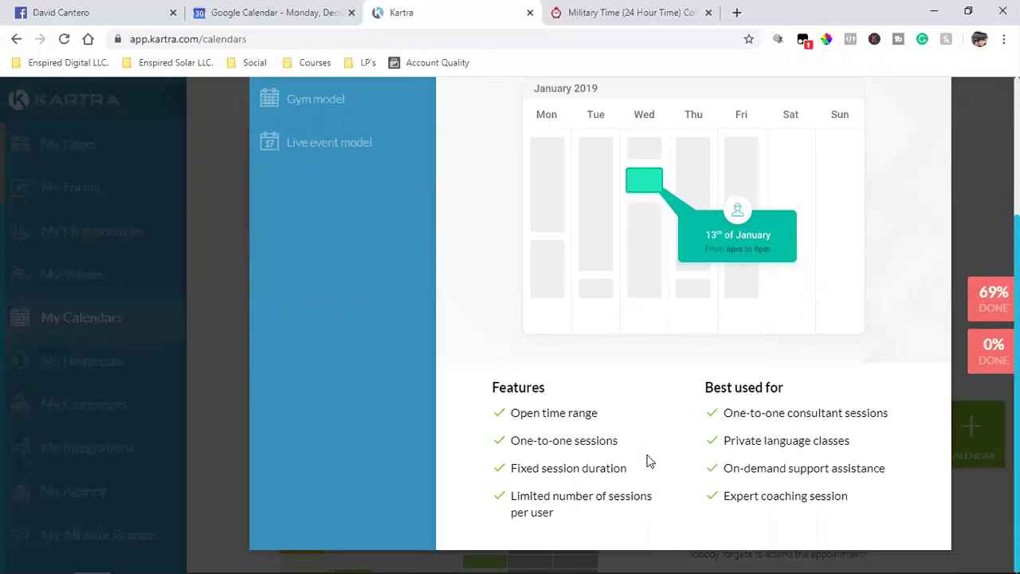
pyautogui.scroll(3, 783, 444)
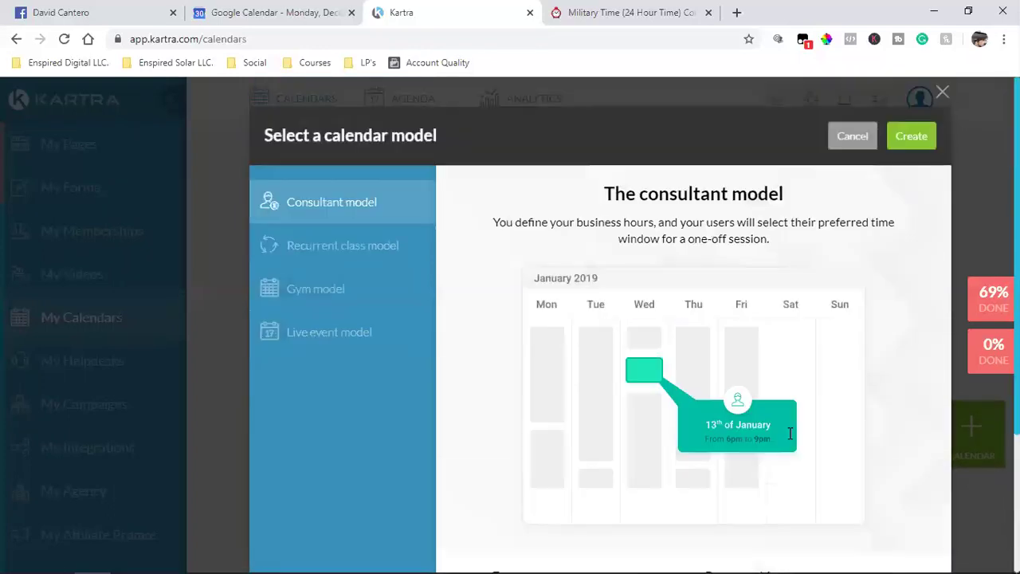
pyautogui.click(911, 134)
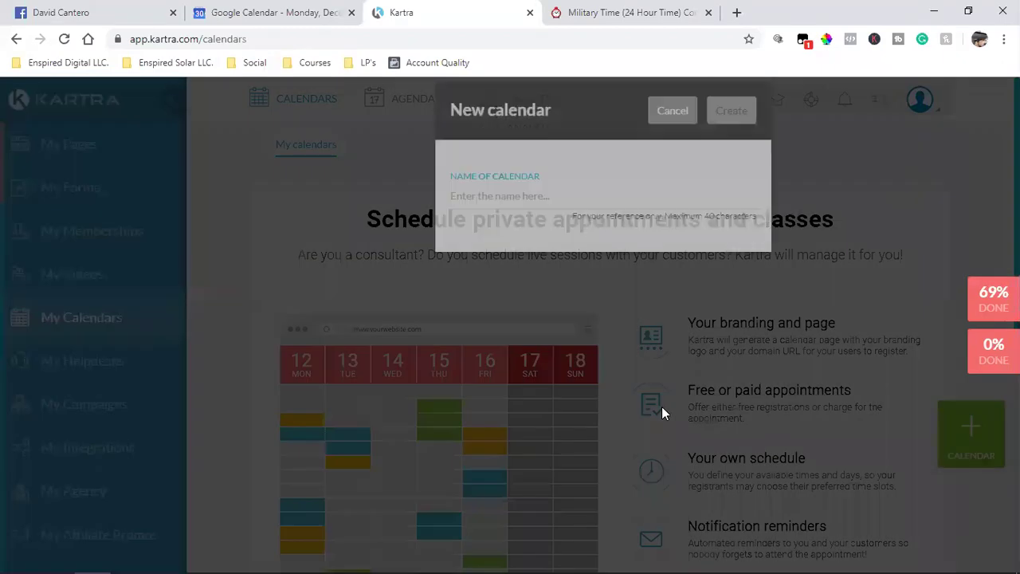
pyautogui.click(561, 224)
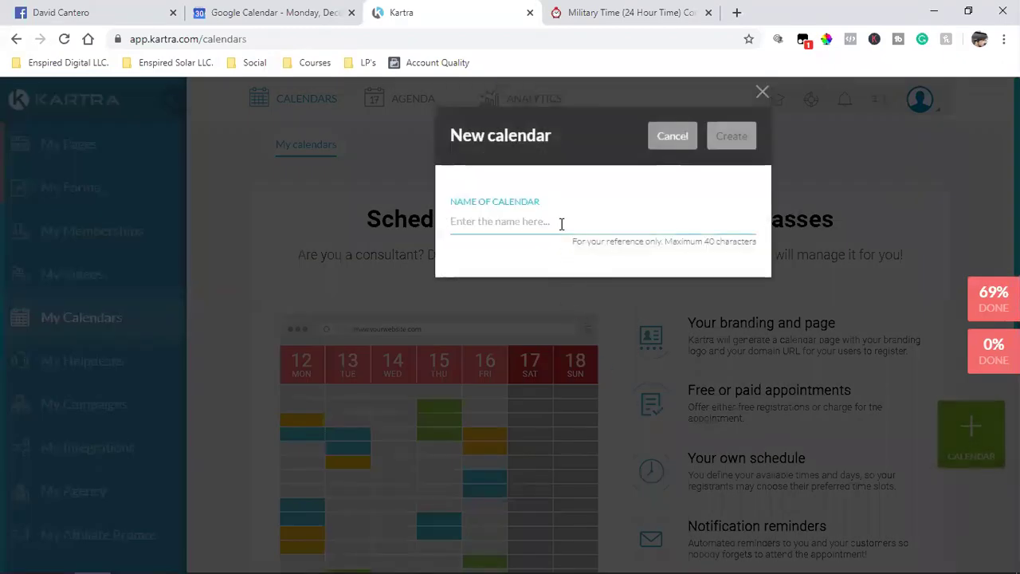
pyautogui.write('Archer Management Group')
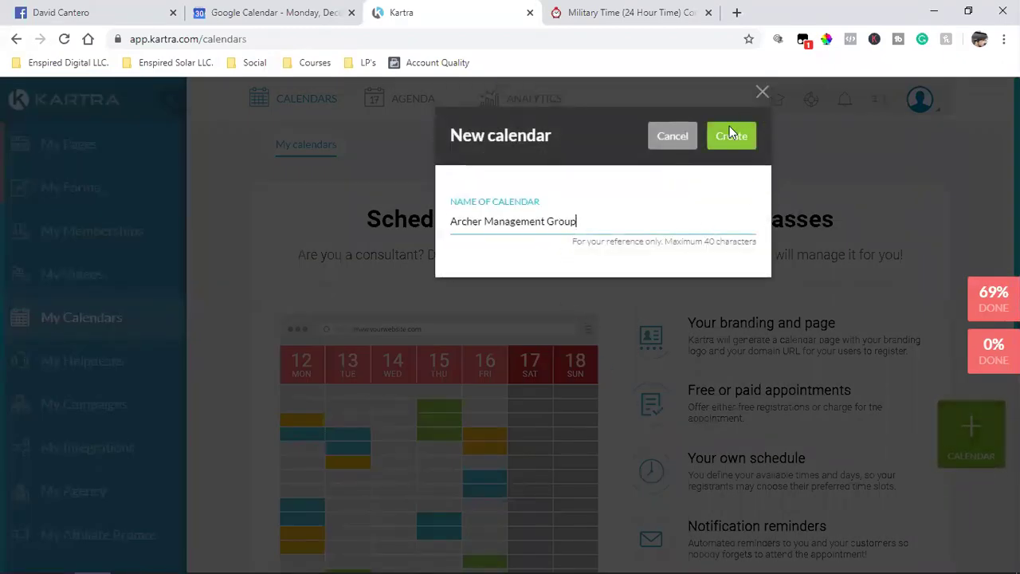
pyautogui.click(725, 134)
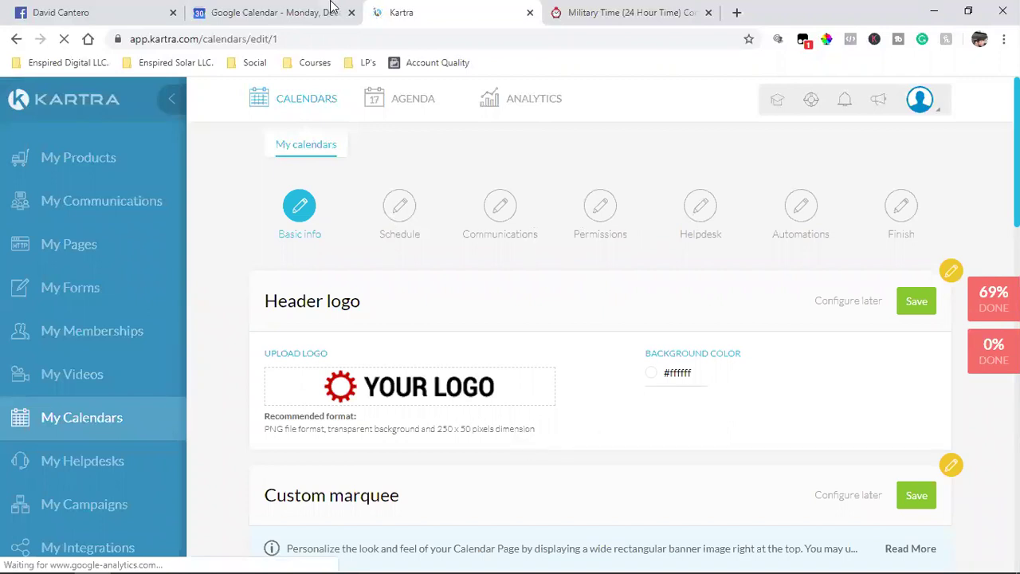
# Leave the logo upload without choosing a file, switch to Facebook and search for Archer Management Group
pyautogui.click(418, 388)
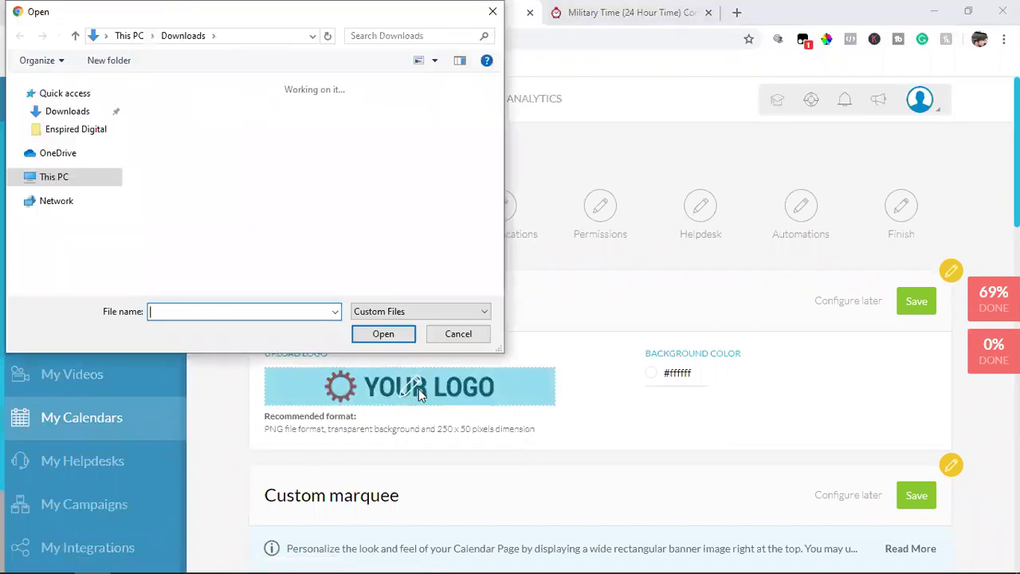
pyautogui.click(463, 339)
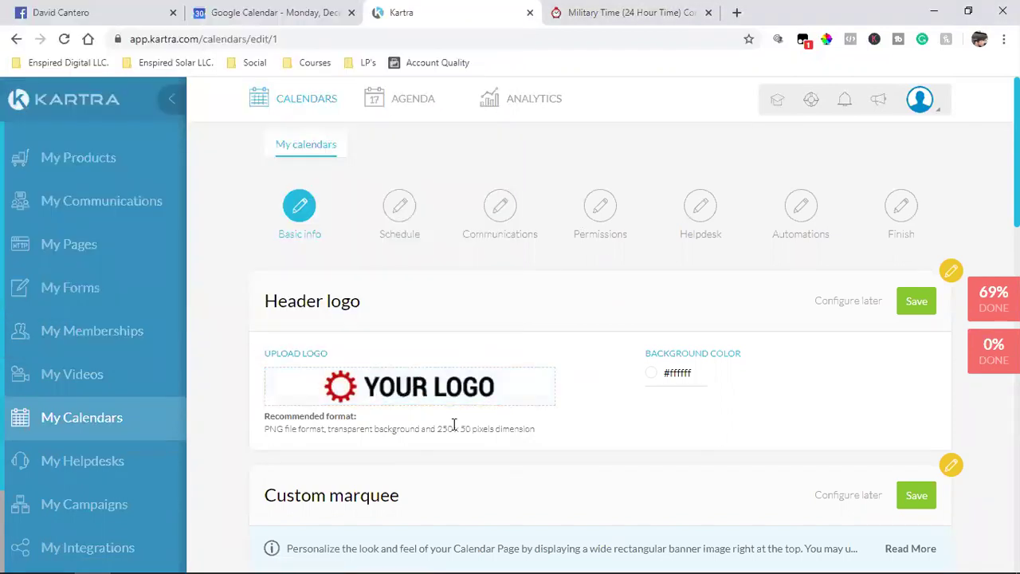
pyautogui.click(110, 9)
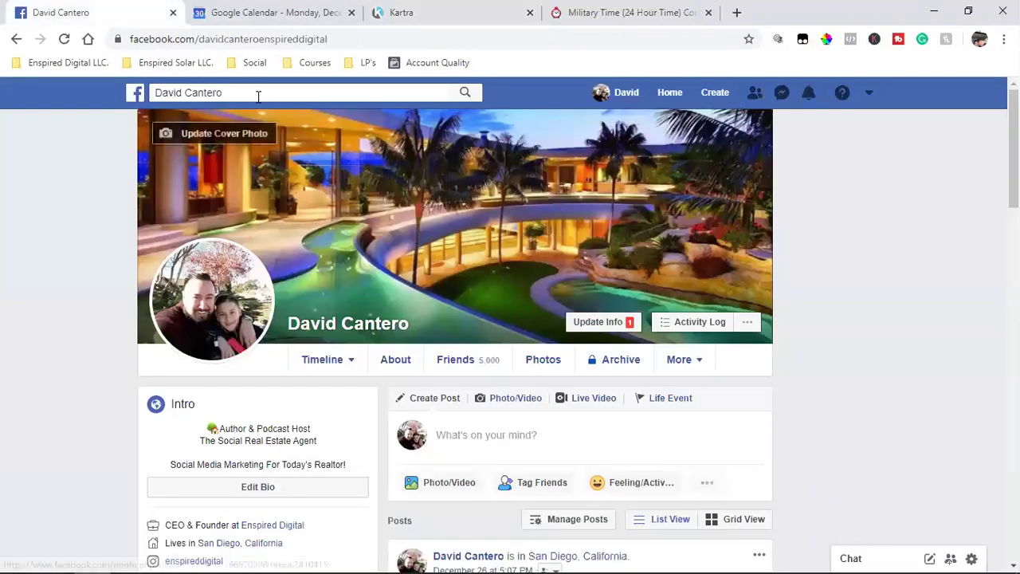
pyautogui.click(258, 96)
pyautogui.write('Archer Management Group')
pyautogui.press('Return')
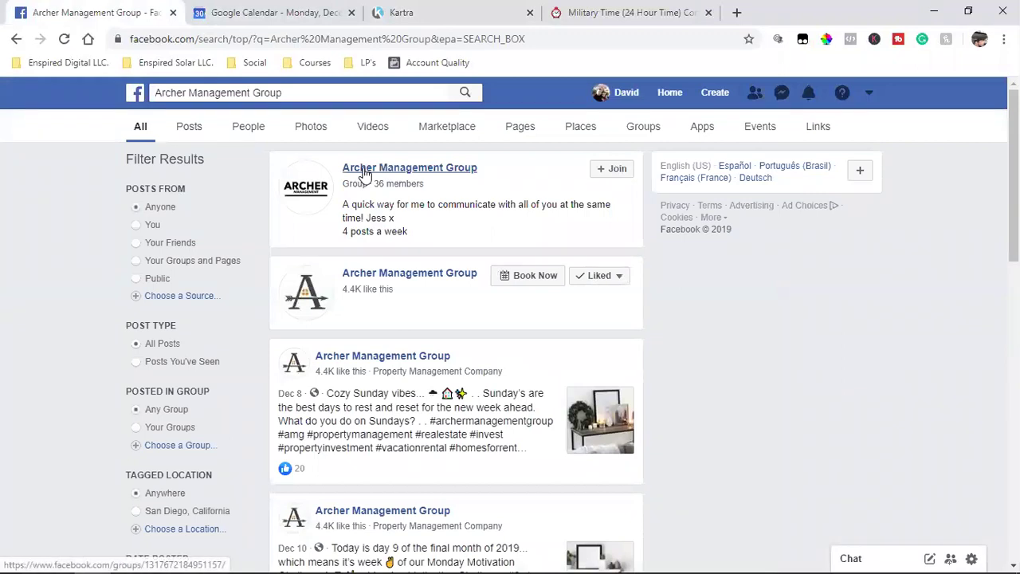
# Open the Archer Management Group's Facebook group and download its cover photo with the logo
pyautogui.click(364, 169)
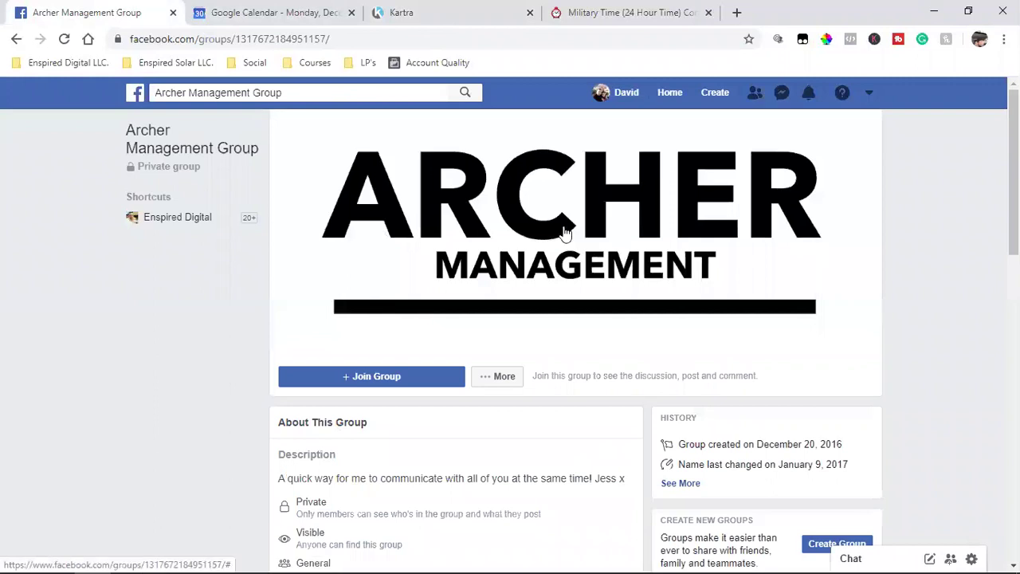
pyautogui.click(564, 232)
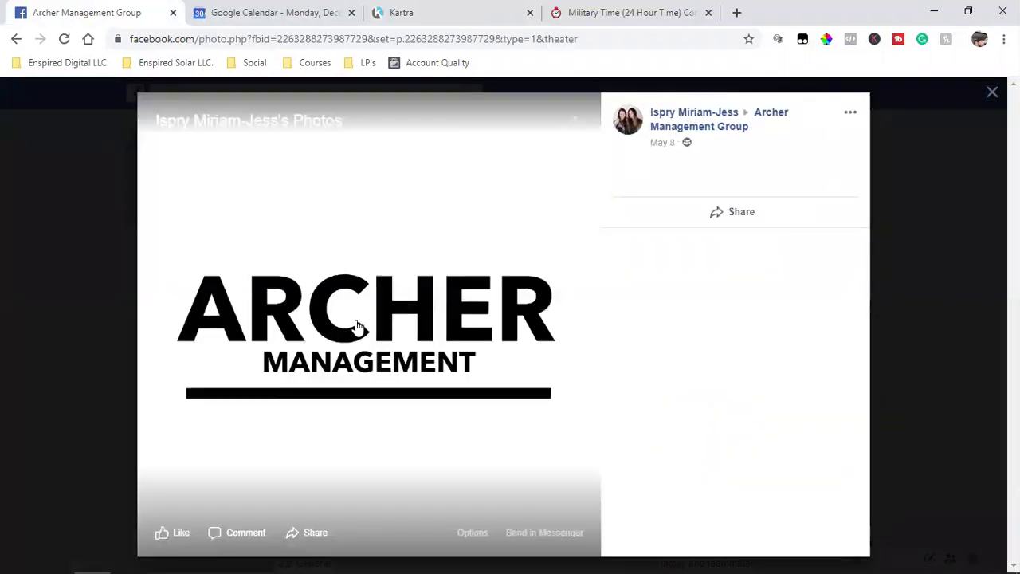
pyautogui.click(472, 533)
pyautogui.click(495, 468)
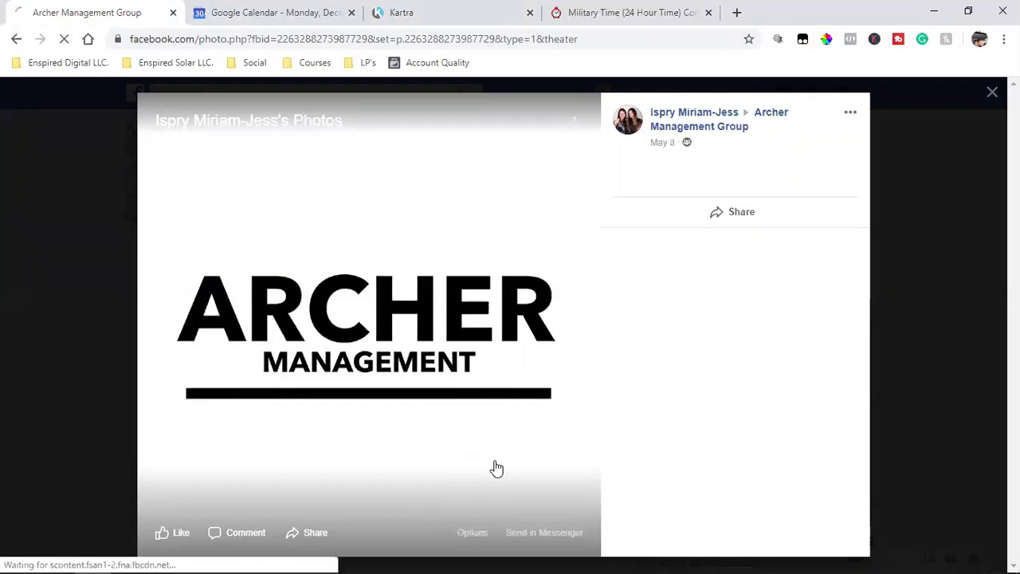
# Switch back to Kartra and upload the downloaded Archer Management image as the calendar's header logo
pyautogui.click(397, 11)
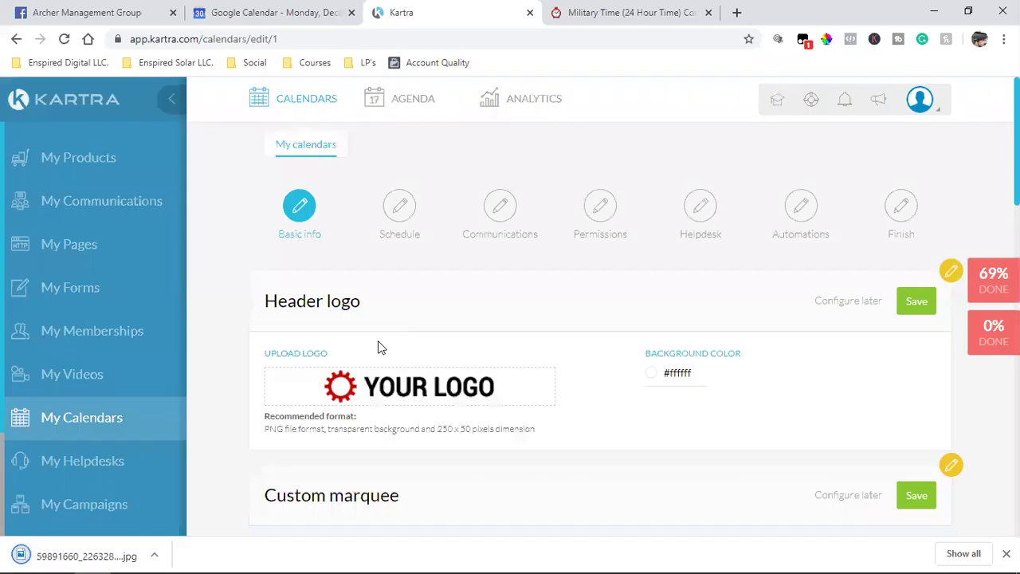
pyautogui.click(403, 390)
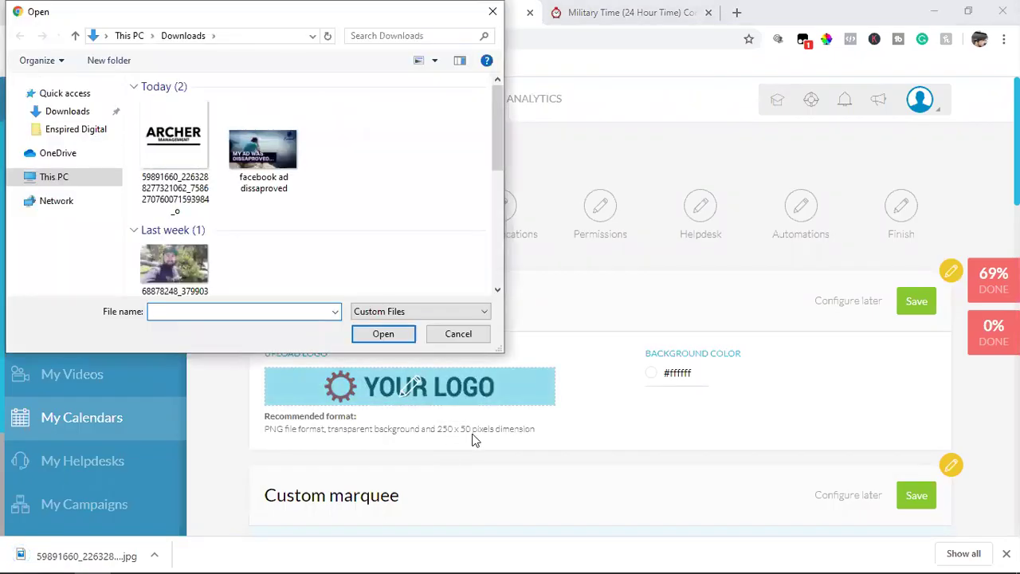
pyautogui.click(173, 147)
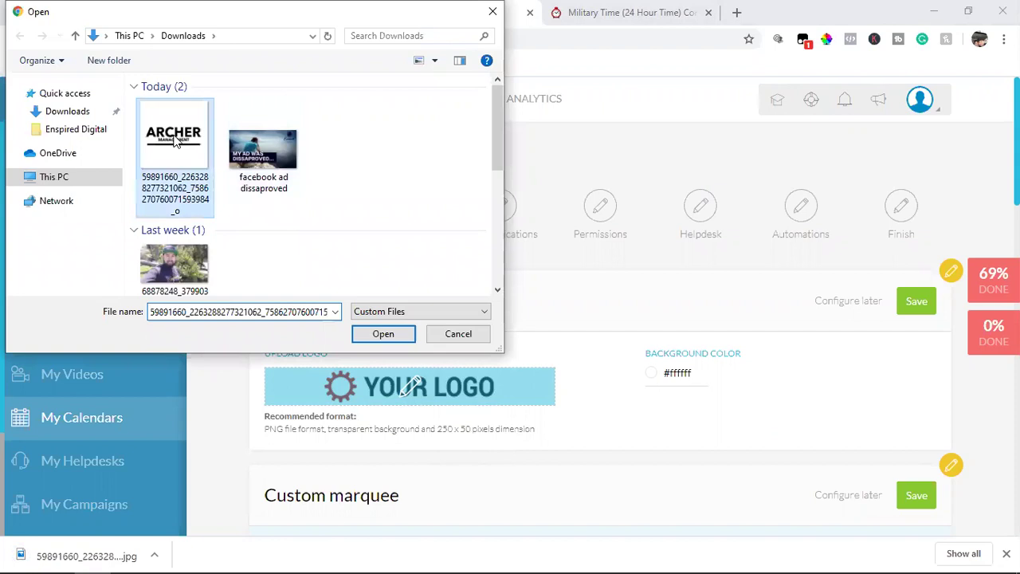
pyautogui.click(381, 333)
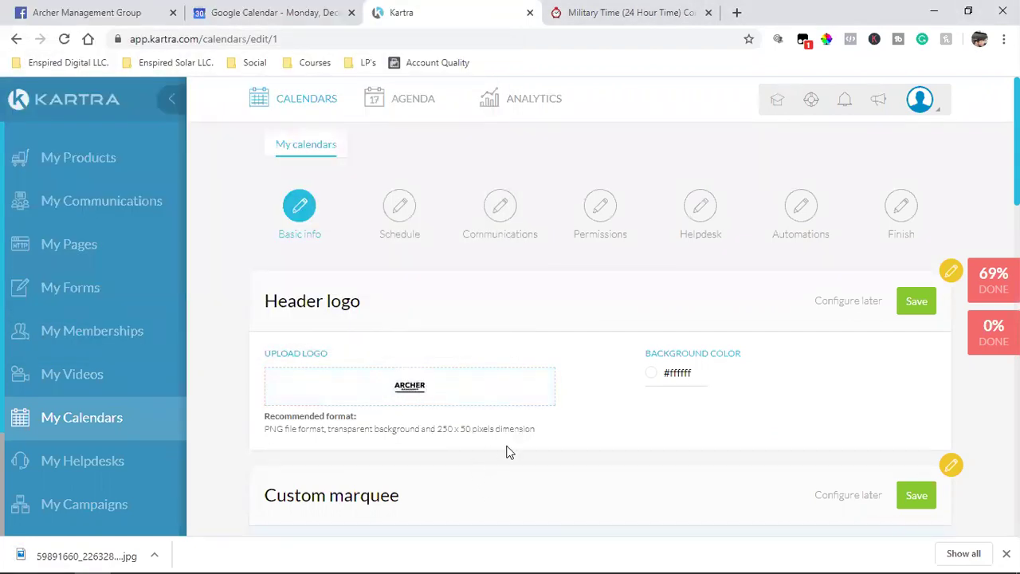
# Open Canva in a new browser tab
pyautogui.click(734, 13)
pyautogui.click(76, 64)
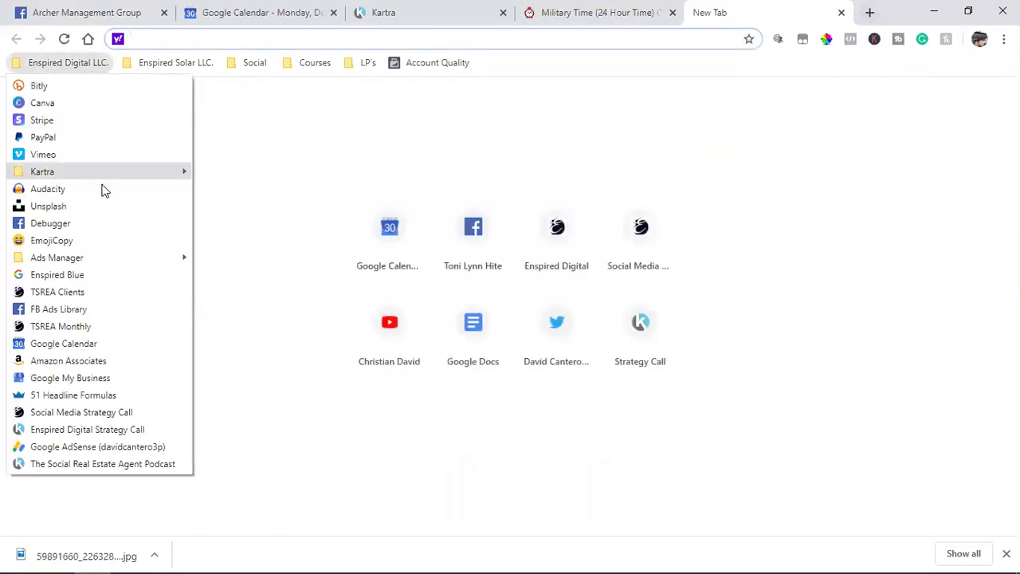
pyautogui.click(113, 105)
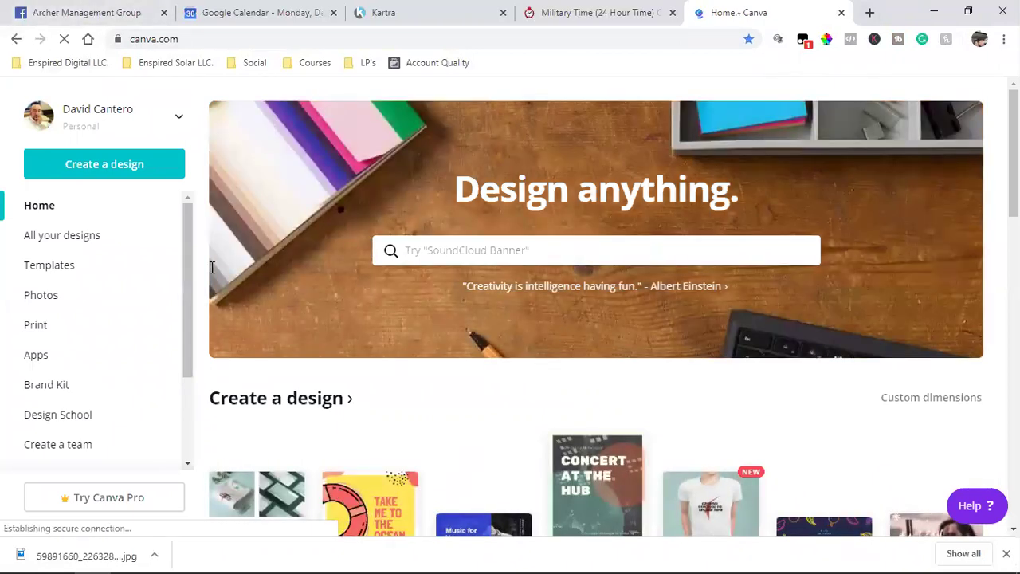
# Check the recommended logo size in Kartra and create a new 250 × 50 px custom design in Canva
pyautogui.click(429, 11)
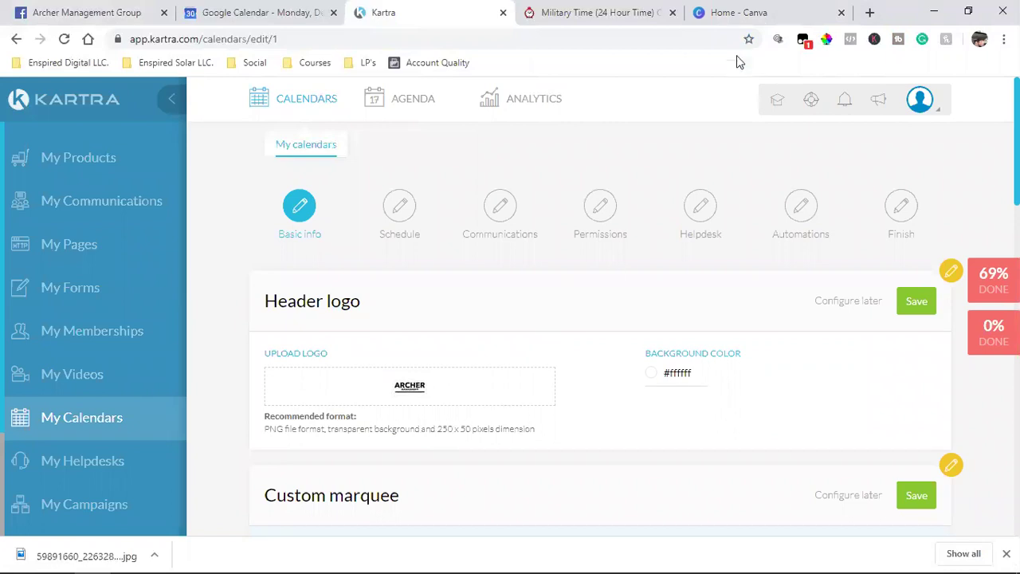
pyautogui.click(736, 9)
pyautogui.click(931, 397)
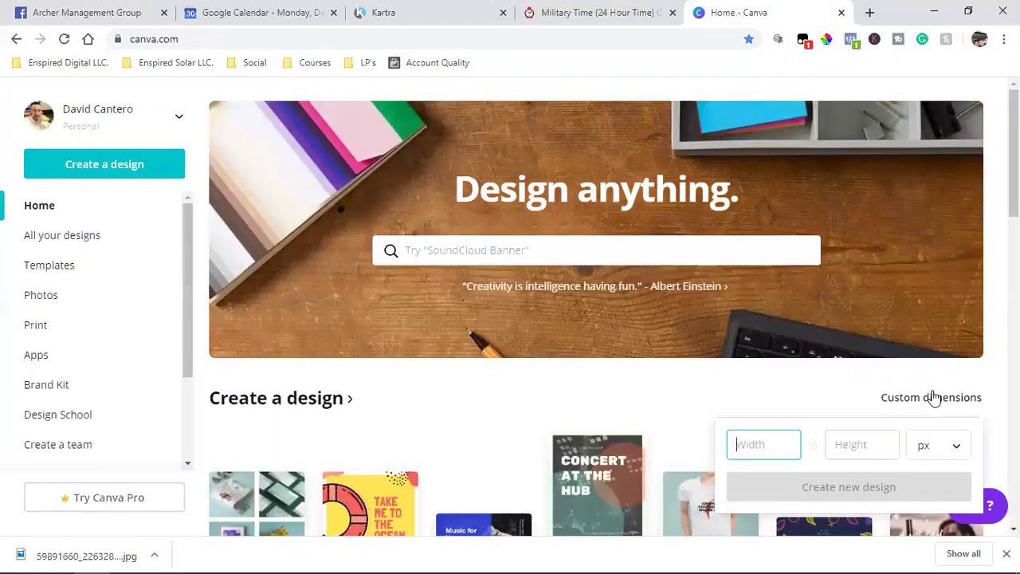
pyautogui.write('250')
pyautogui.press('Tab')
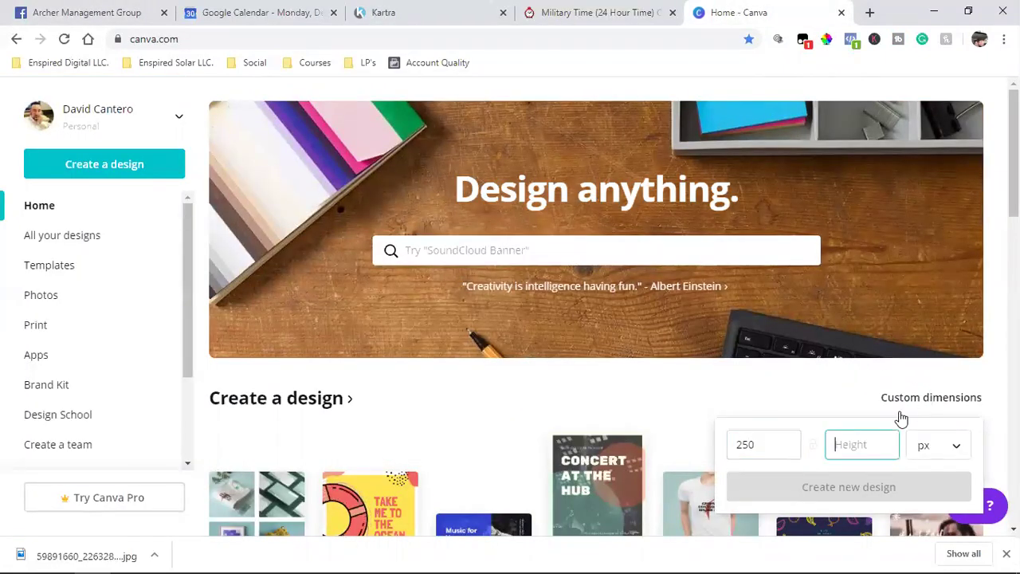
pyautogui.write('50')
pyautogui.click(874, 494)
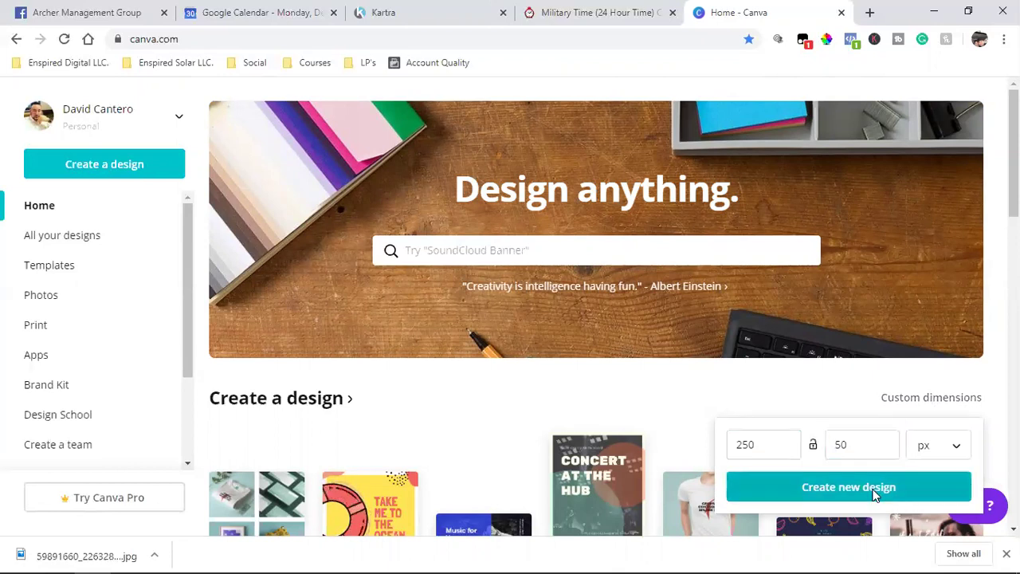
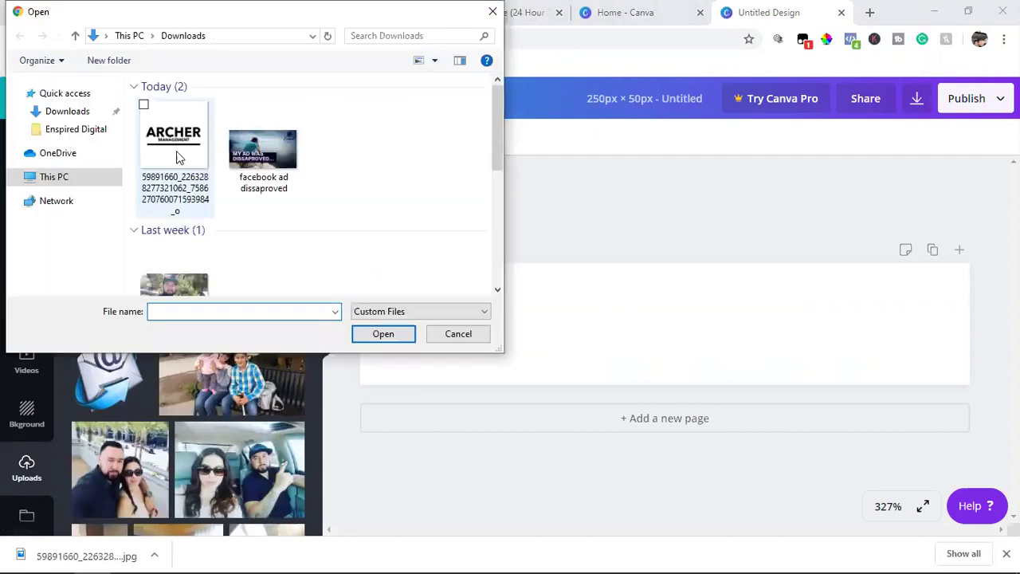
# Upload the downloaded Archer Management logo image to the Canva design's image library
pyautogui.click(182, 142)
pyautogui.click(383, 333)
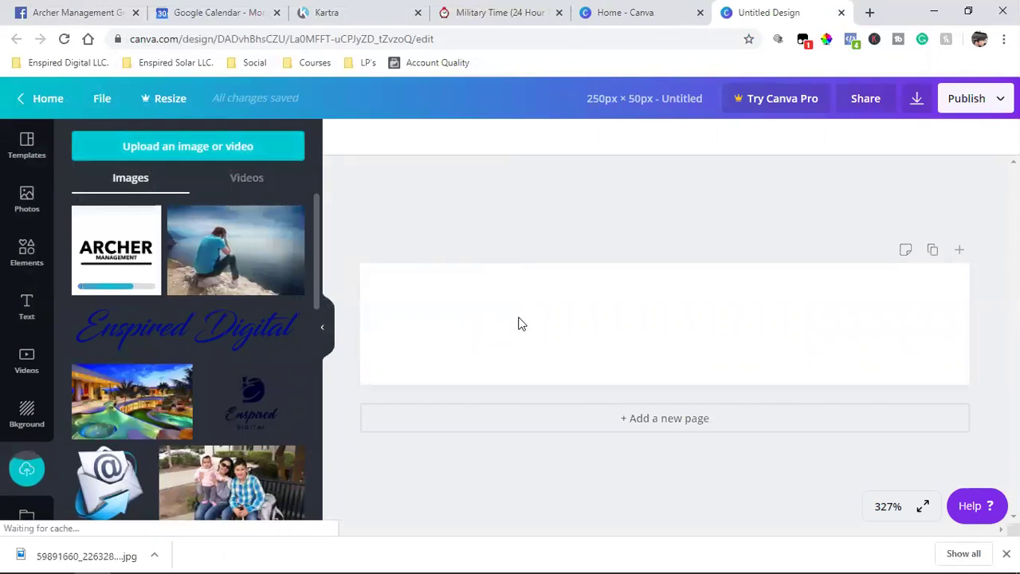
# Place the Archer Management logo on the blank banner, enlarge it and crop its sides close to the ARCHER lettering
pyautogui.moveTo(513, 320); pyautogui.dragTo(408, 322)
pyautogui.moveTo(715, 321); pyautogui.dragTo(849, 322)
pyautogui.moveTo(658, 326); pyautogui.dragTo(702, 321)
pyautogui.moveTo(455, 325); pyautogui.dragTo(371, 328)
pyautogui.moveTo(899, 323); pyautogui.dragTo(846, 326)
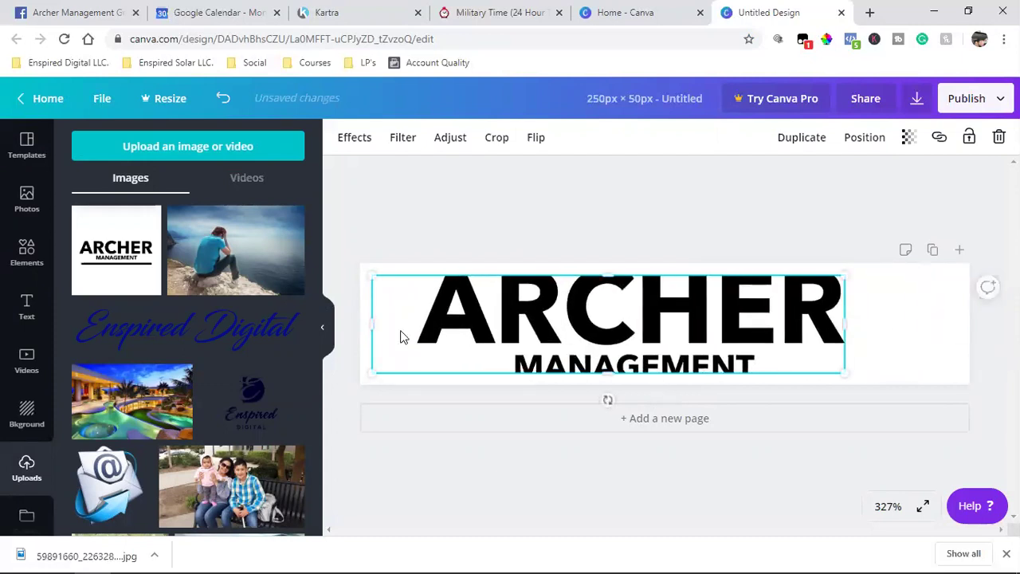
pyautogui.moveTo(374, 329); pyautogui.dragTo(426, 331)
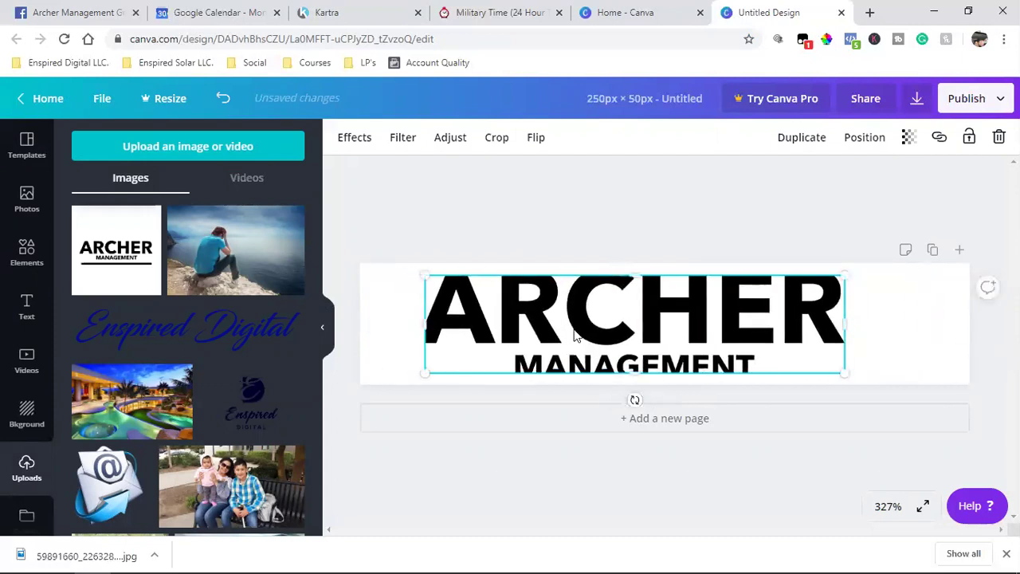
# Extend the logo's crop frame to the page's full height, reposition it horizontally and widen it to both side edges of the banner
pyautogui.moveTo(640, 275); pyautogui.dragTo(640, 262)
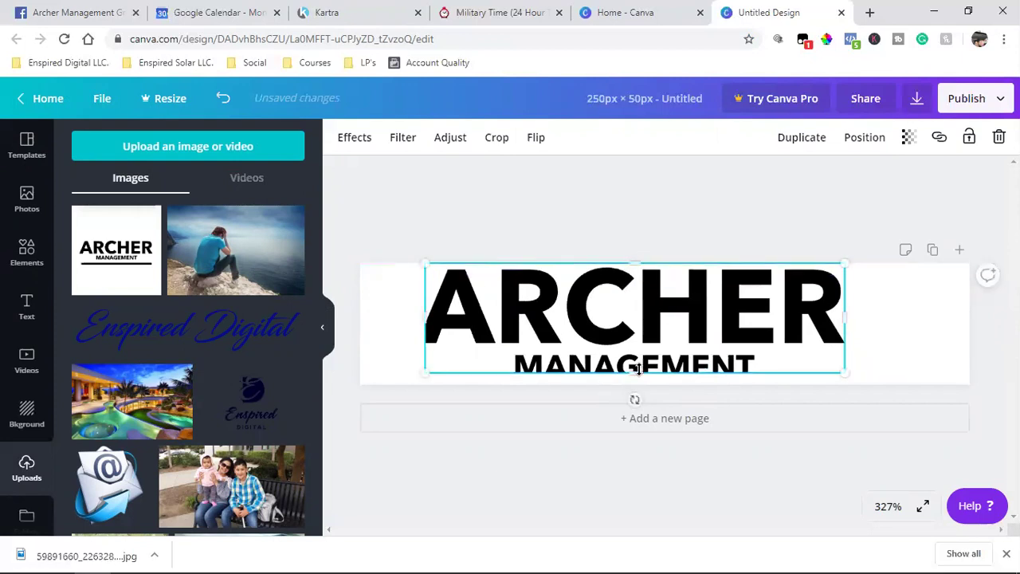
pyautogui.moveTo(638, 376); pyautogui.dragTo(637, 384)
pyautogui.moveTo(664, 346); pyautogui.dragTo(699, 347)
pyautogui.moveTo(460, 322)
pyautogui.mouseDown()
pyautogui.moveTo(402, 322)
pyautogui.moveTo(440, 328)
pyautogui.mouseUp()
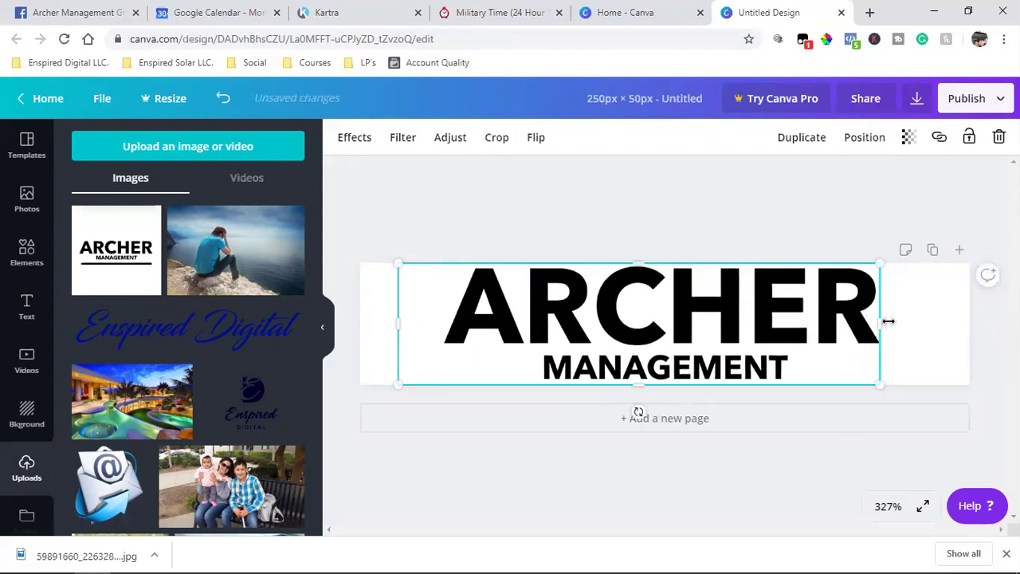
pyautogui.moveTo(882, 327); pyautogui.dragTo(975, 330)
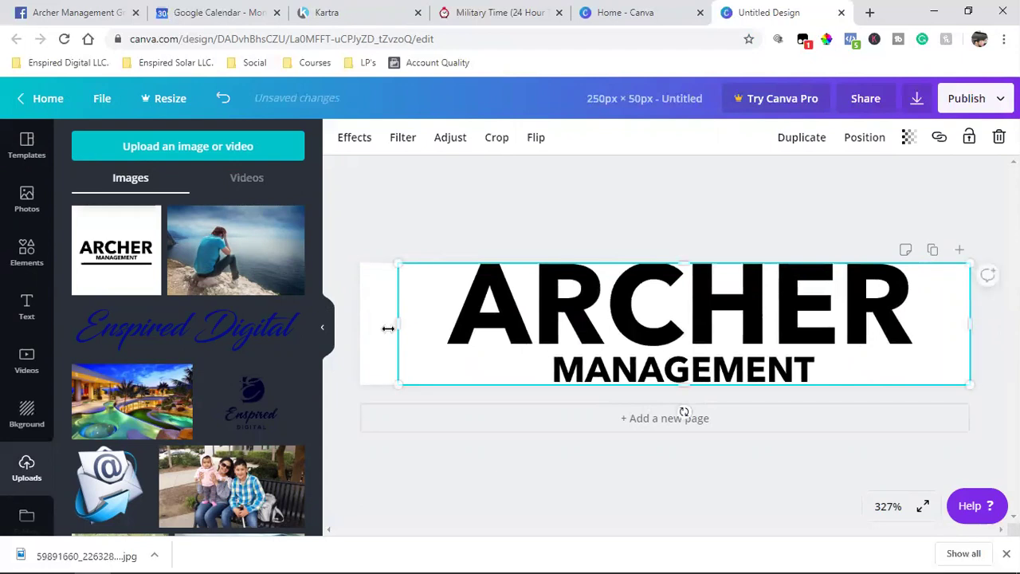
pyautogui.moveTo(396, 321)
pyautogui.mouseDown()
pyautogui.moveTo(360, 321)
pyautogui.moveTo(394, 322)
pyautogui.mouseUp()
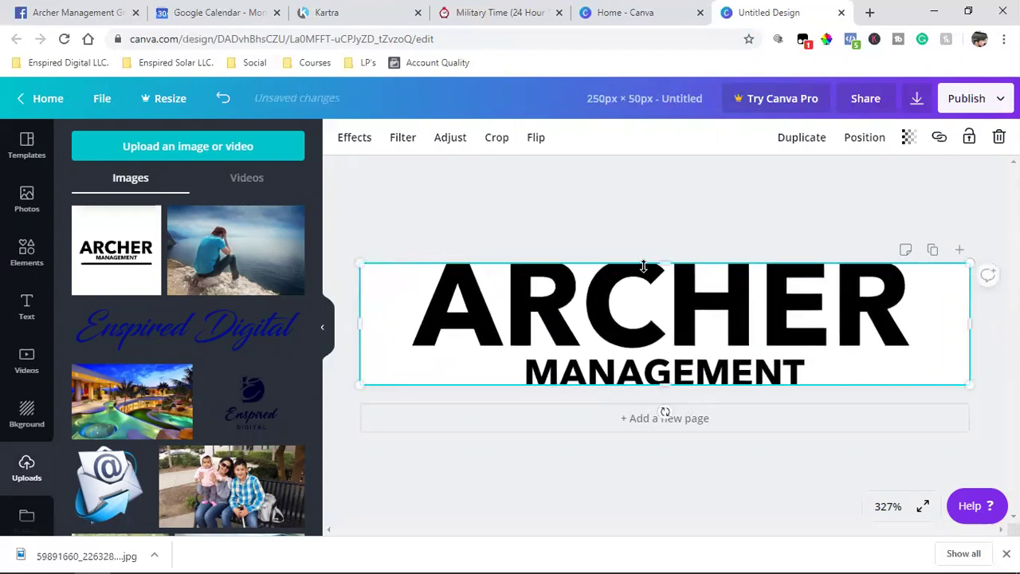
# Extend the logo frame past the banner's upper and lower edges and adjust the logo's vertical position
pyautogui.moveTo(660, 260); pyautogui.dragTo(662, 243)
pyautogui.moveTo(663, 388); pyautogui.dragTo(662, 392)
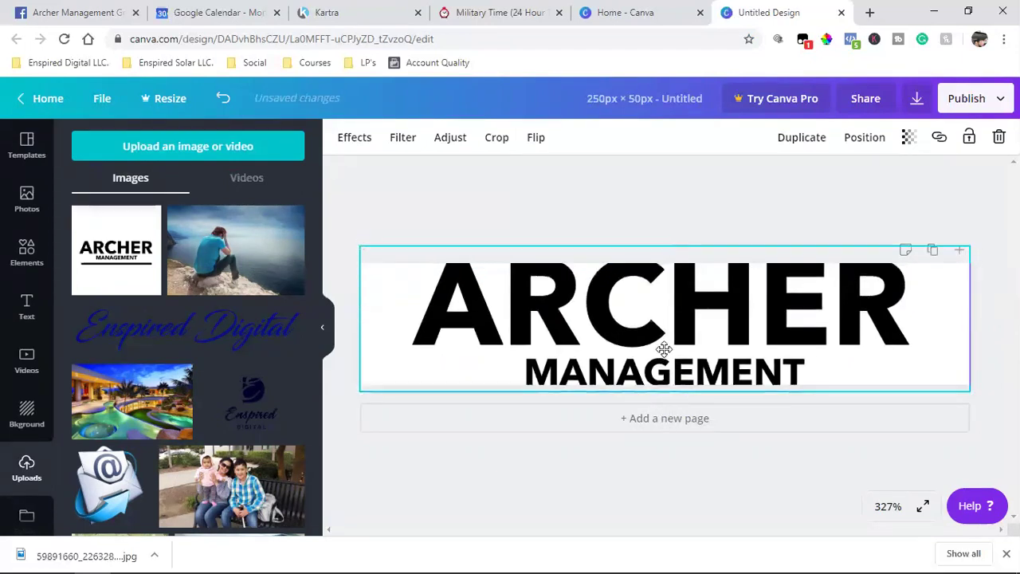
pyautogui.moveTo(666, 348); pyautogui.dragTo(663, 348)
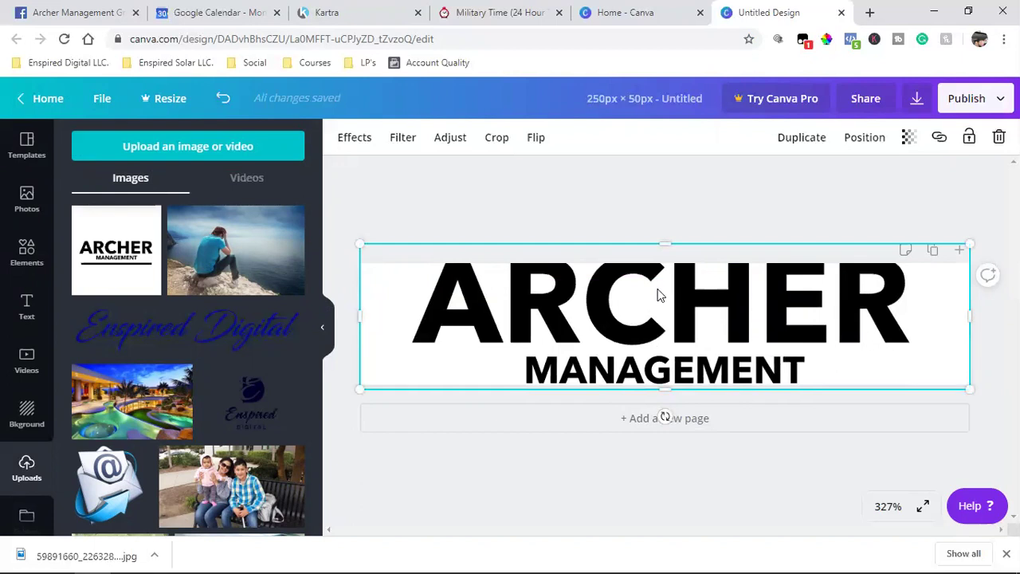
pyautogui.moveTo(649, 302); pyautogui.dragTo(653, 299)
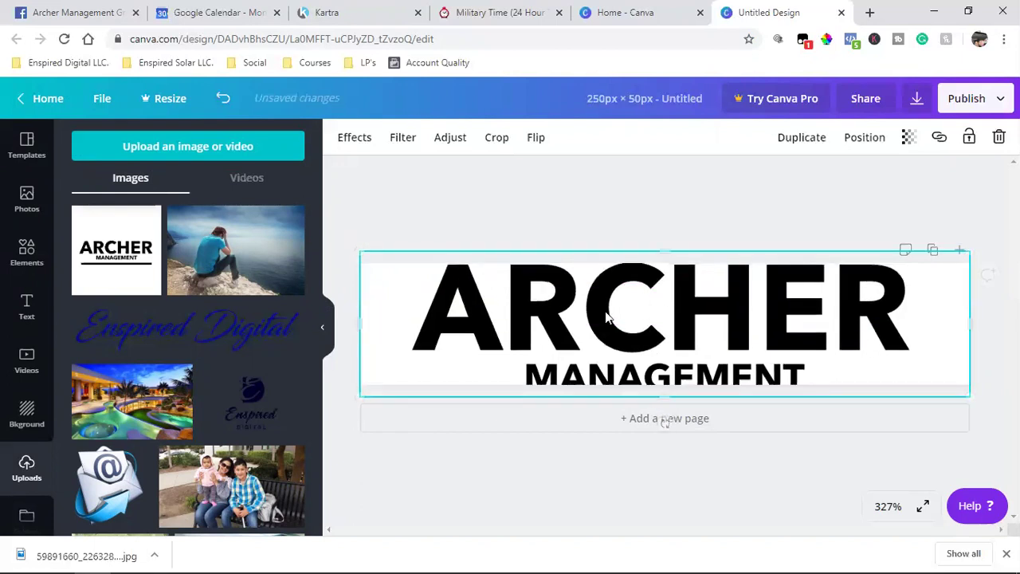
# Scale the logo down to about 240 × 57 px and widen its frame to the banner's 250 px width
pyautogui.moveTo(364, 394); pyautogui.dragTo(371, 389)
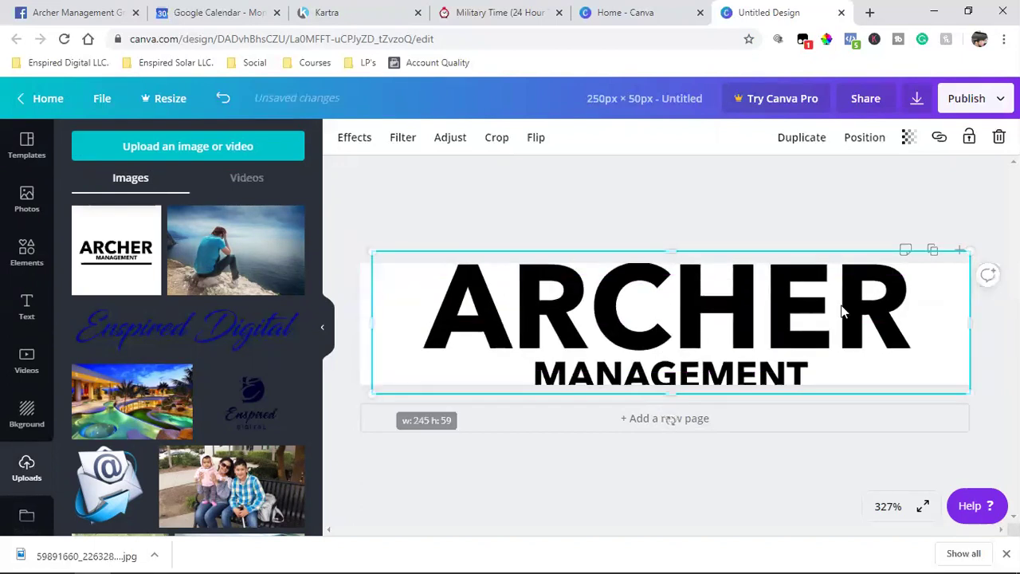
pyautogui.moveTo(965, 252)
pyautogui.mouseDown()
pyautogui.moveTo(958, 264)
pyautogui.moveTo(958, 253)
pyautogui.mouseUp()
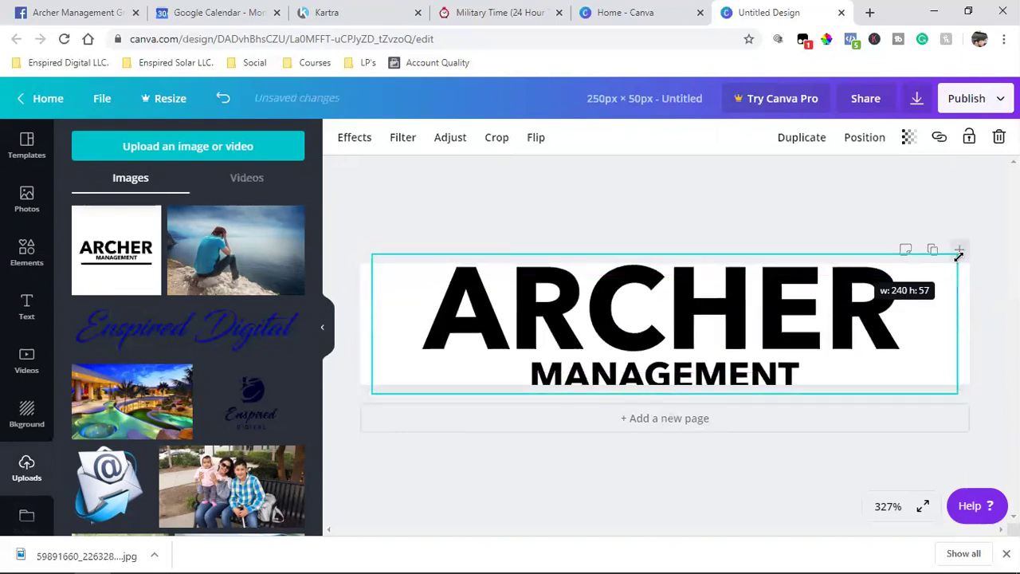
pyautogui.moveTo(724, 326); pyautogui.dragTo(723, 320)
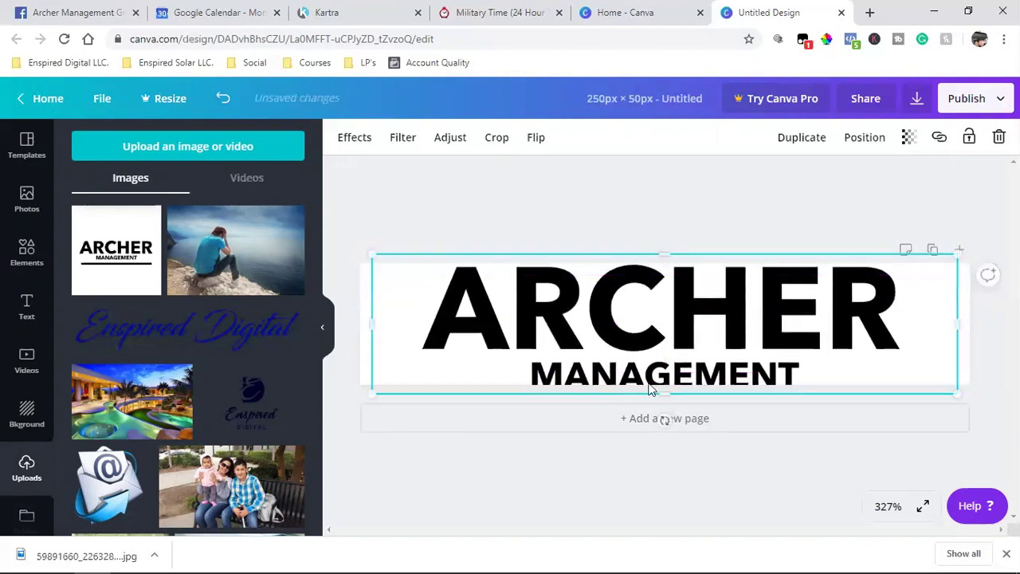
pyautogui.moveTo(366, 325); pyautogui.dragTo(350, 326)
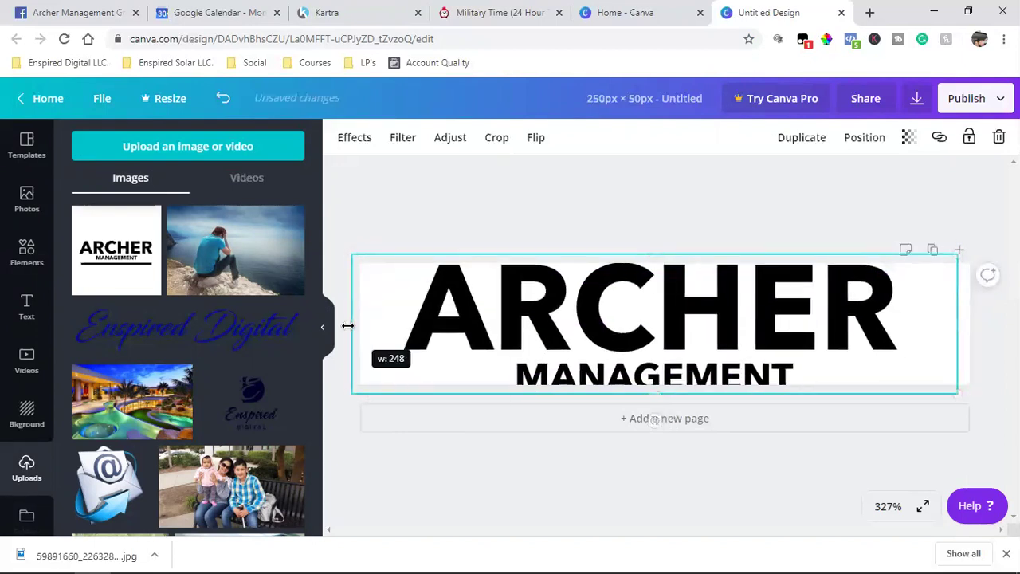
pyautogui.moveTo(955, 323); pyautogui.dragTo(972, 325)
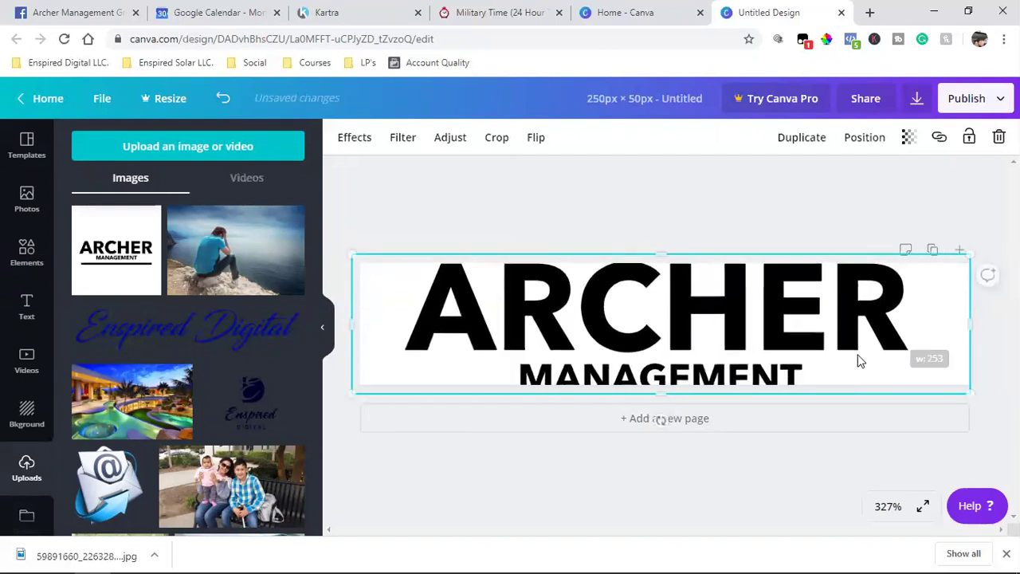
pyautogui.moveTo(351, 326); pyautogui.dragTo(360, 326)
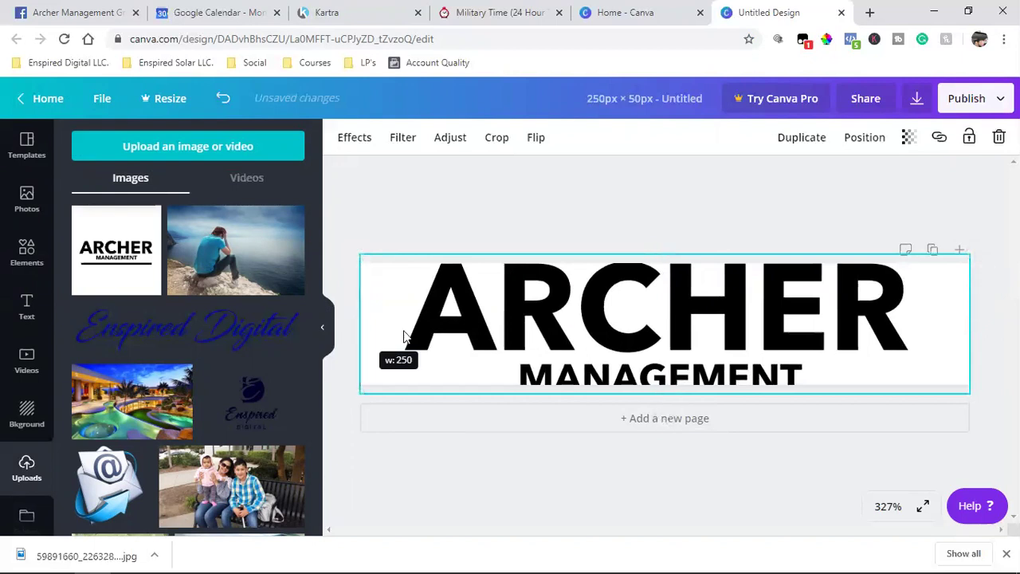
# Move the logo up to bring the whole word MANAGEMENT onto the banner, and trim its upper edge to the page
pyautogui.moveTo(650, 338); pyautogui.dragTo(645, 321)
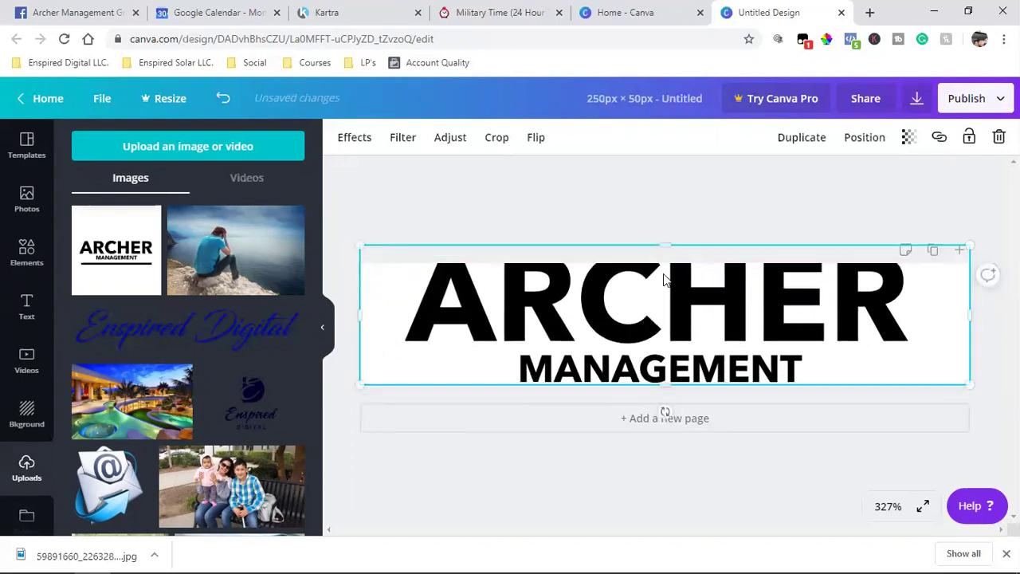
pyautogui.moveTo(661, 246); pyautogui.dragTo(661, 263)
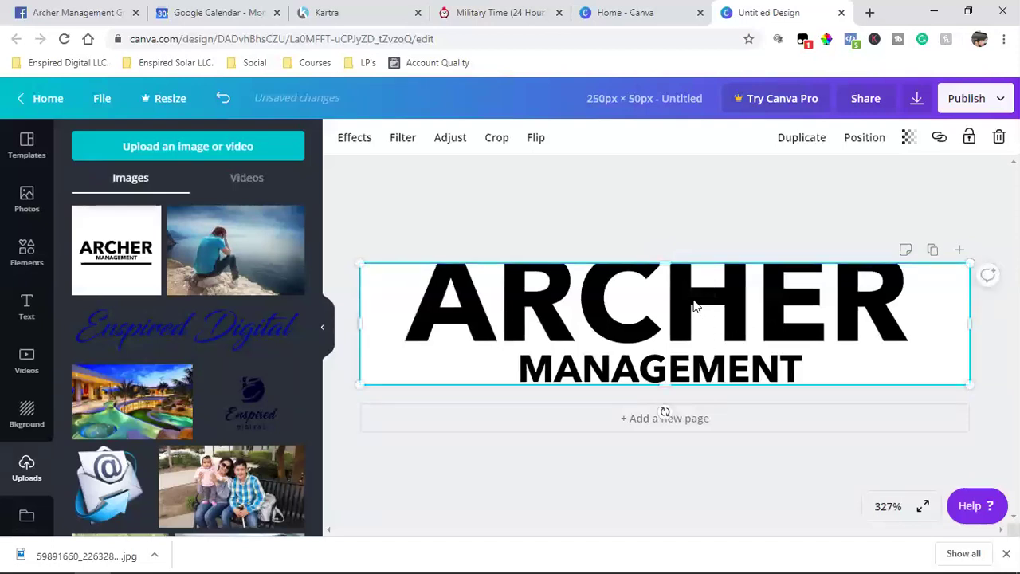
pyautogui.click(584, 197)
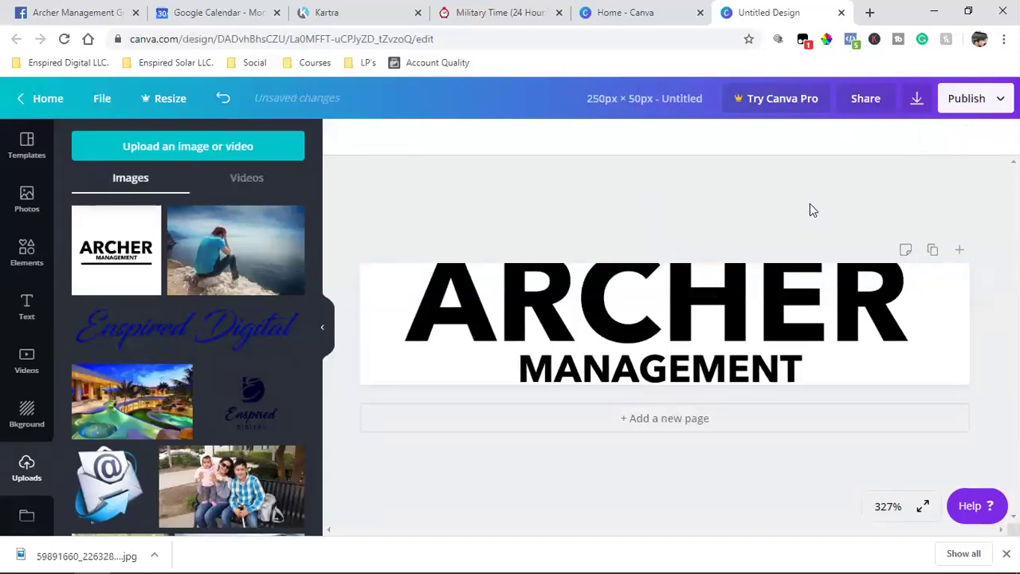
# Download the finished banner design as a PNG
pyautogui.click(962, 104)
pyautogui.click(853, 179)
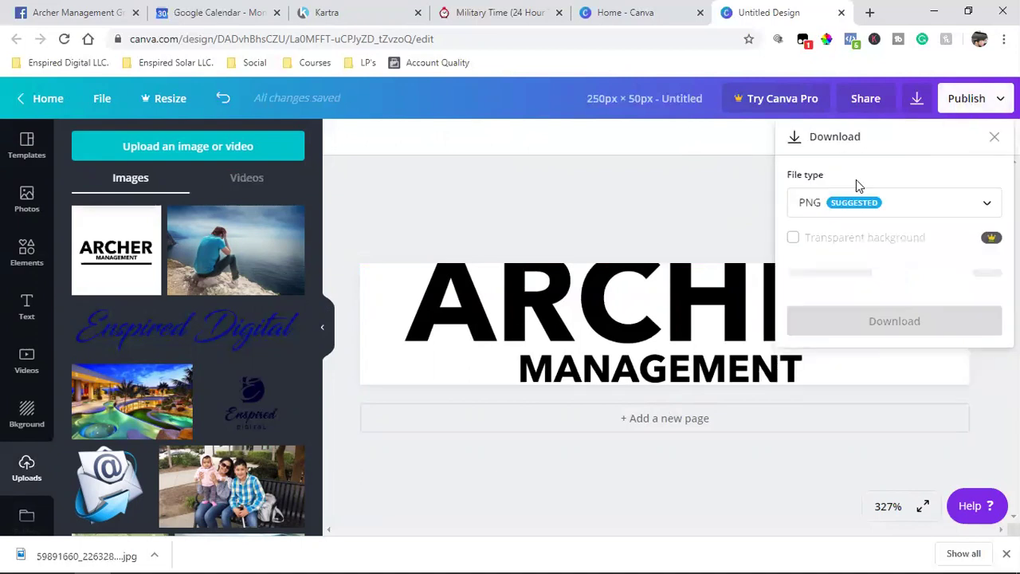
pyautogui.click(871, 287)
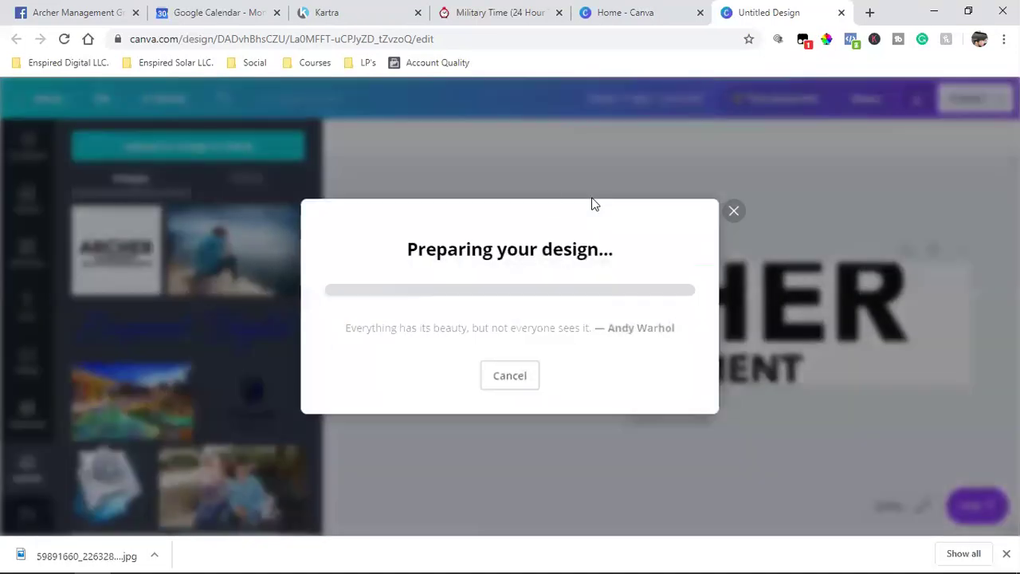
# Switch to Kartra, replace the calendar's header logo with Untitled design.png and save the header logo section
pyautogui.click(355, 9)
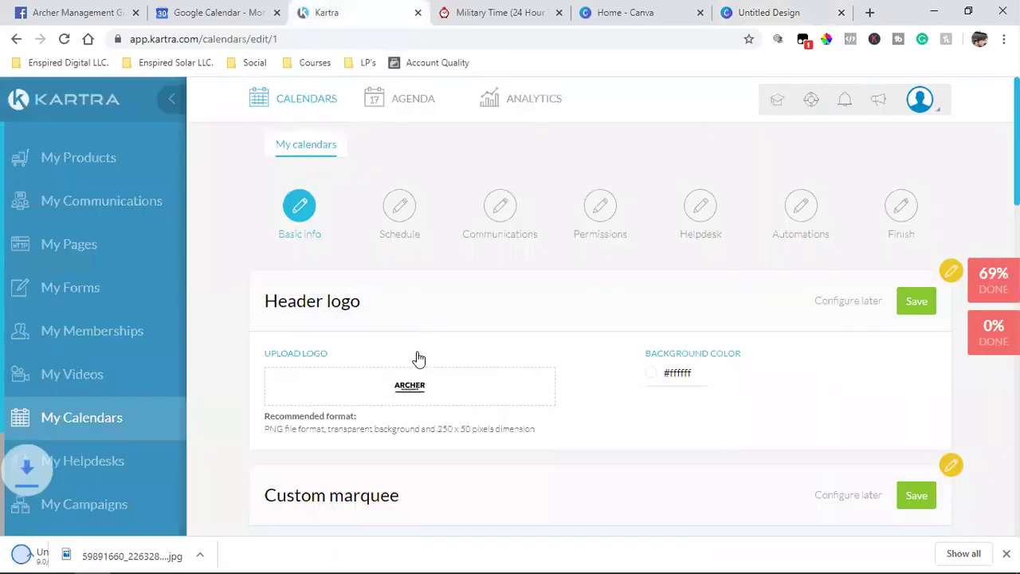
pyautogui.click(414, 400)
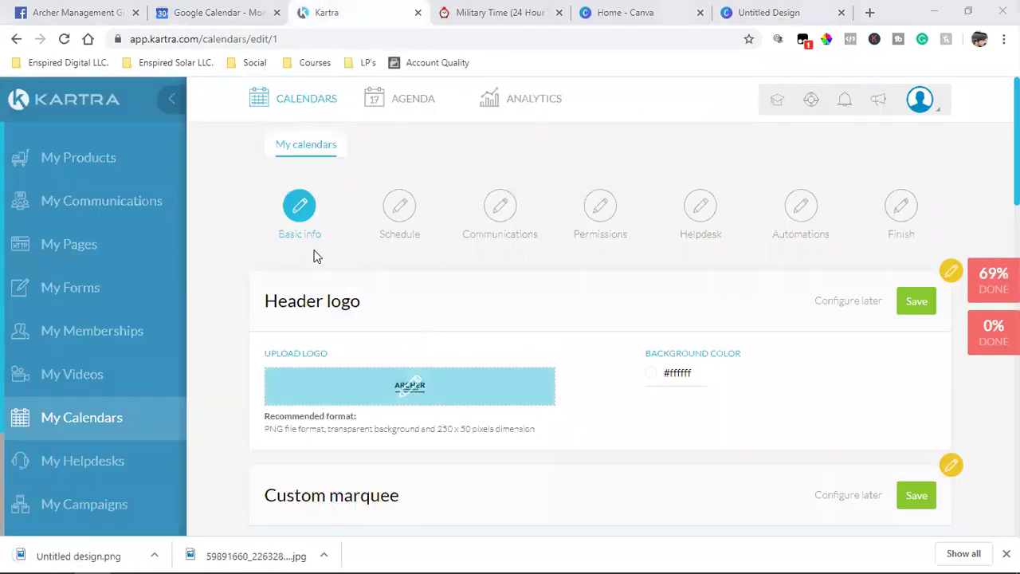
pyautogui.click(189, 155)
pyautogui.click(368, 335)
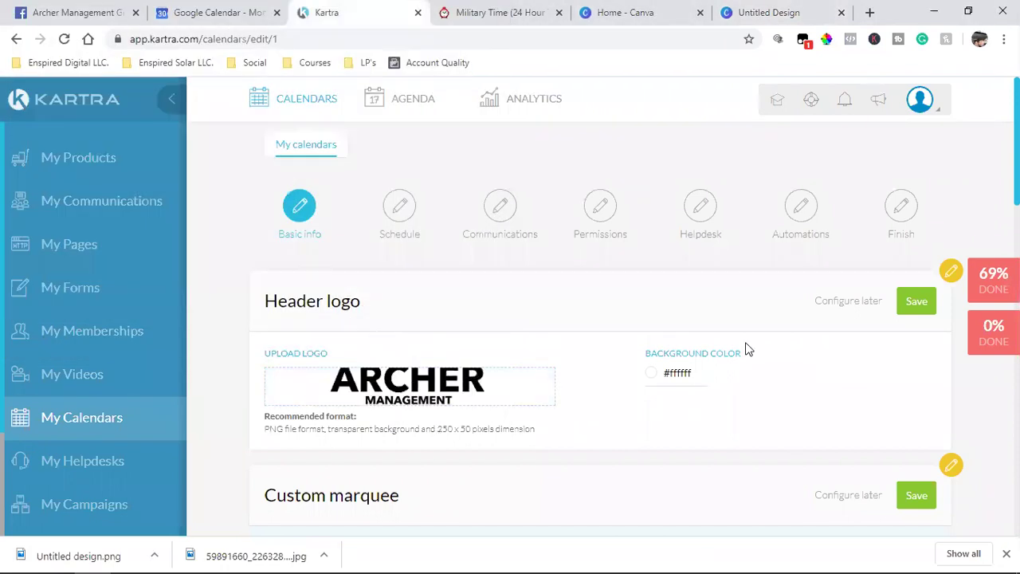
pyautogui.click(918, 302)
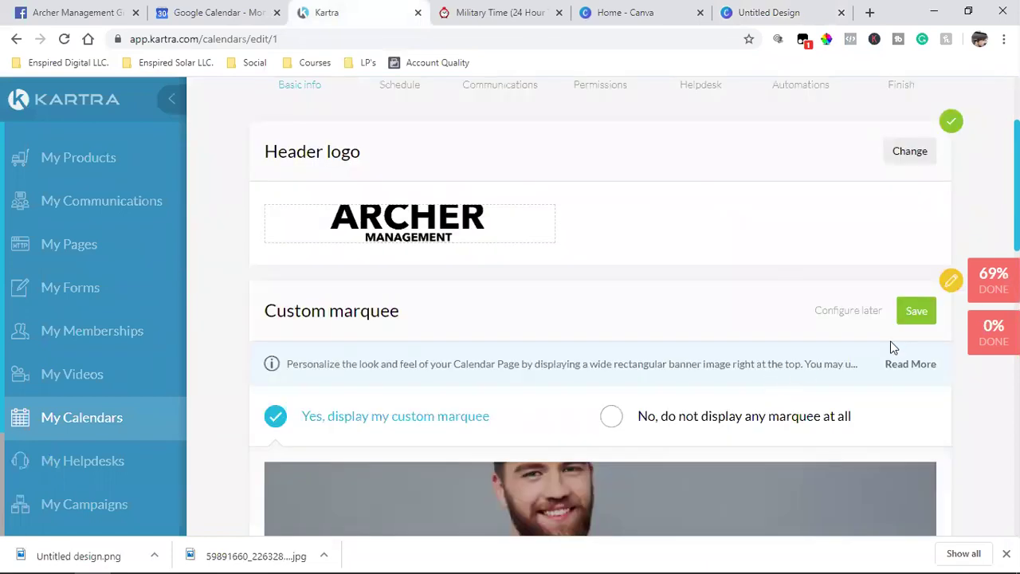
# Go to the custom marquee section, then switch to Facebook and open Archer Management Group's property management company page from the search results
pyautogui.scroll(-4, 710, 401)
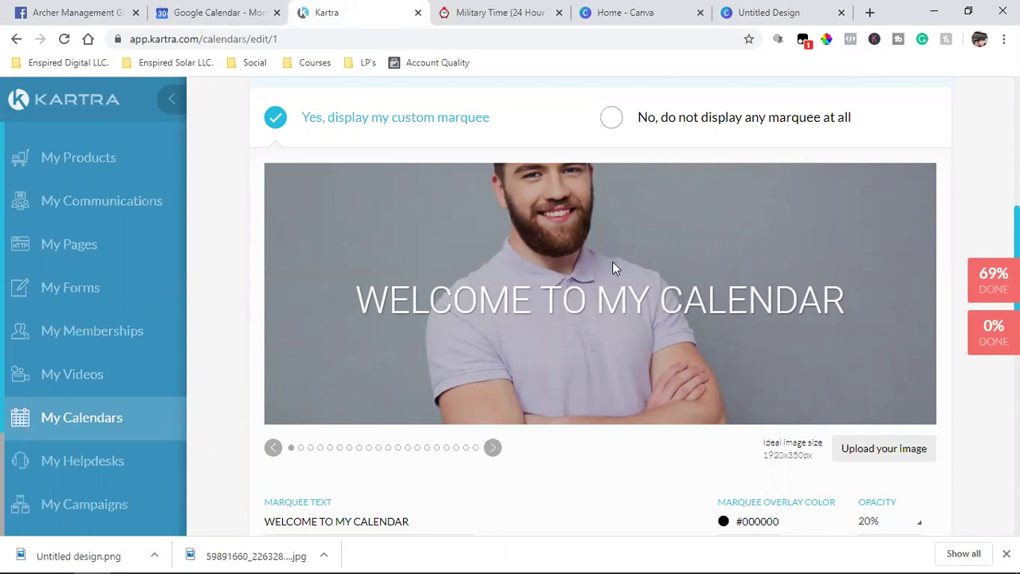
pyautogui.click(74, 12)
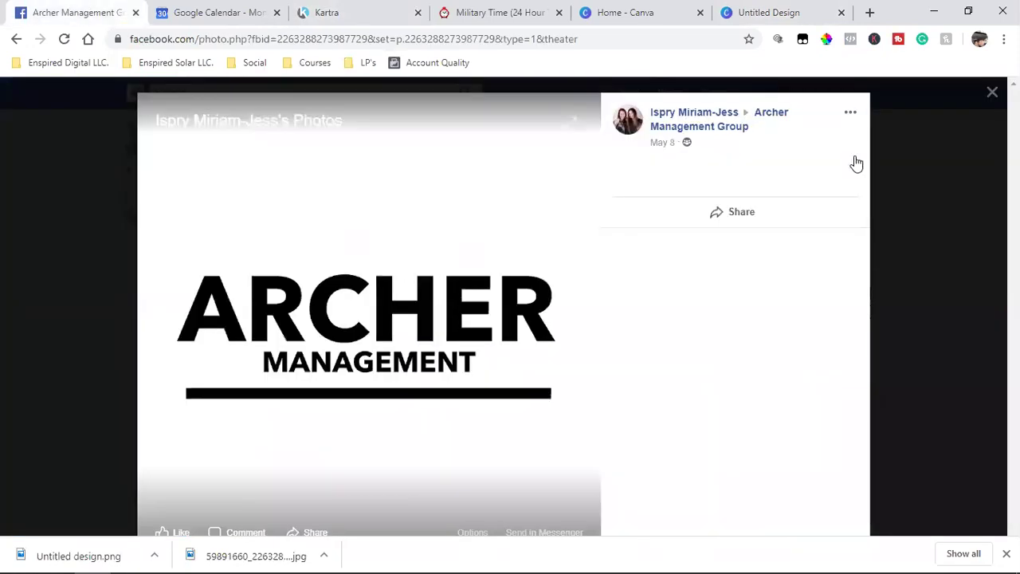
pyautogui.click(993, 94)
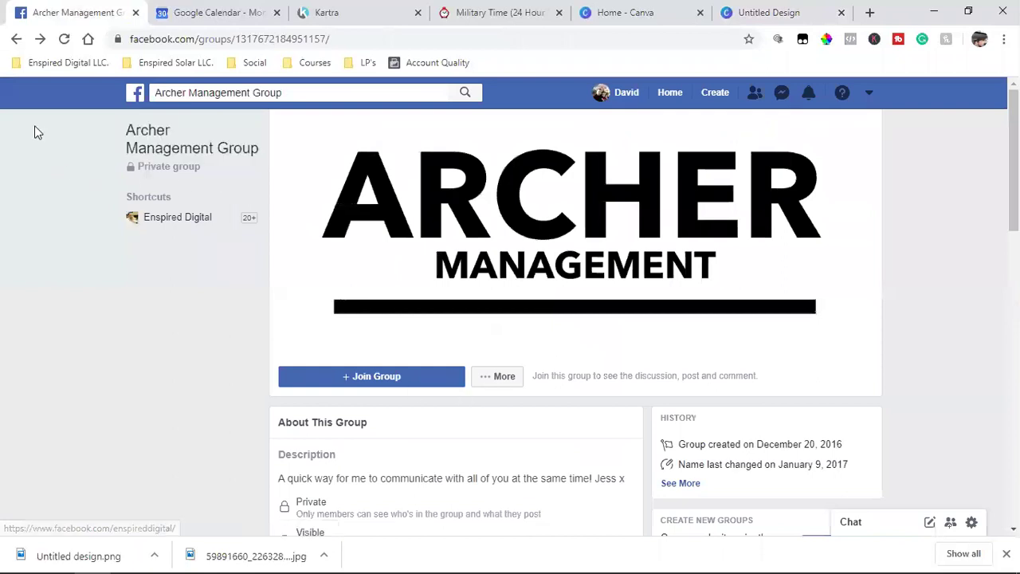
pyautogui.click(16, 39)
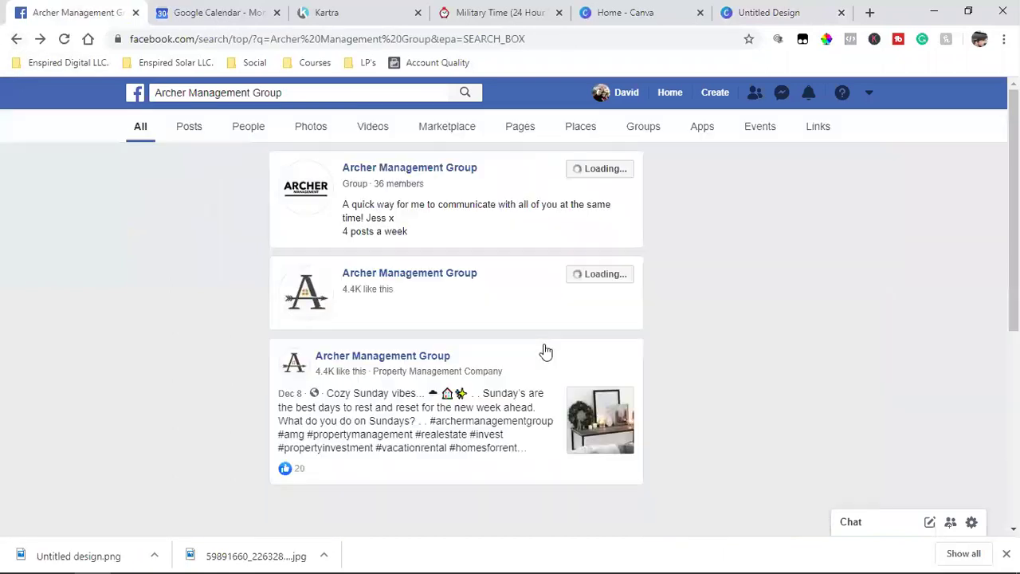
pyautogui.click(380, 356)
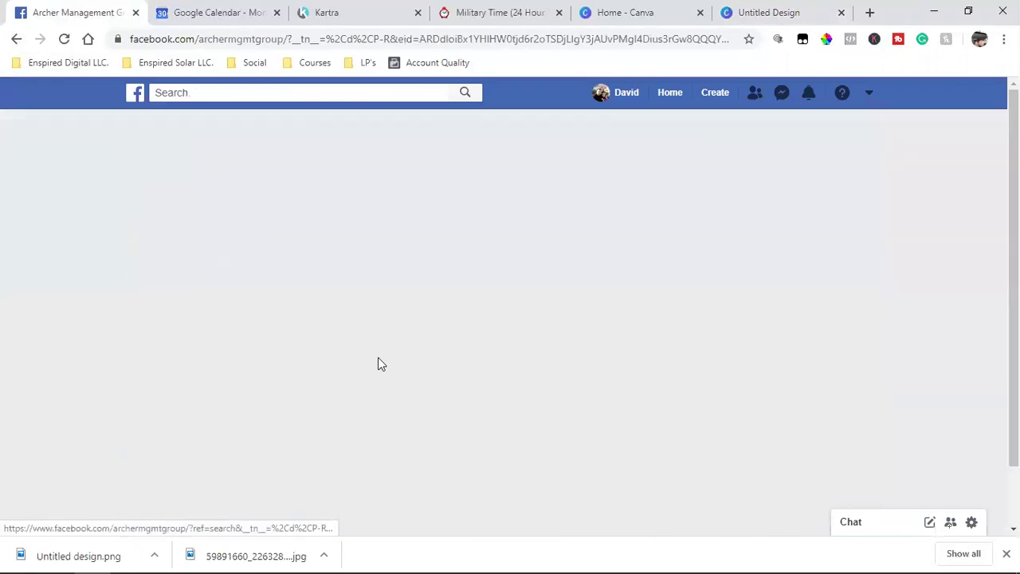
pyautogui.moveTo(379, 362)
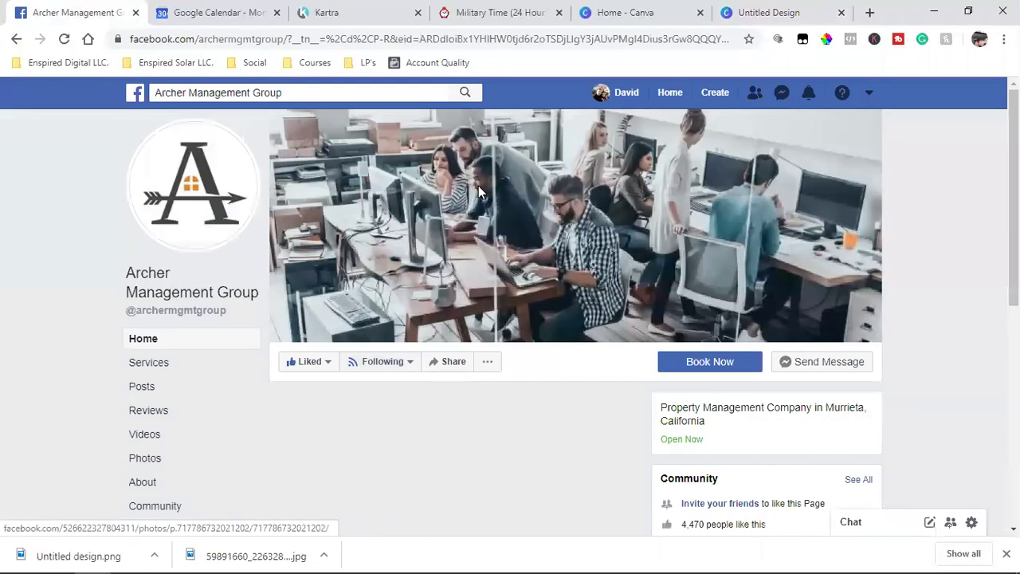
# Save the page's office cover photo as a JPEG in the Downloads folder and switch back to the calendar's custom marquee in Kartra
pyautogui.click(478, 191)
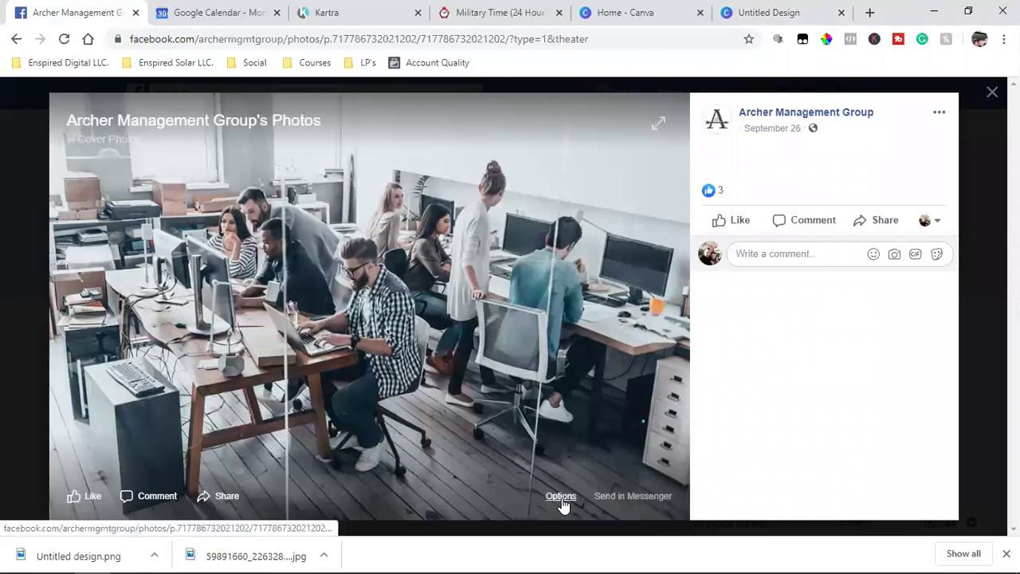
pyautogui.click(562, 497)
pyautogui.rightClick(394, 313)
pyautogui.click(439, 343)
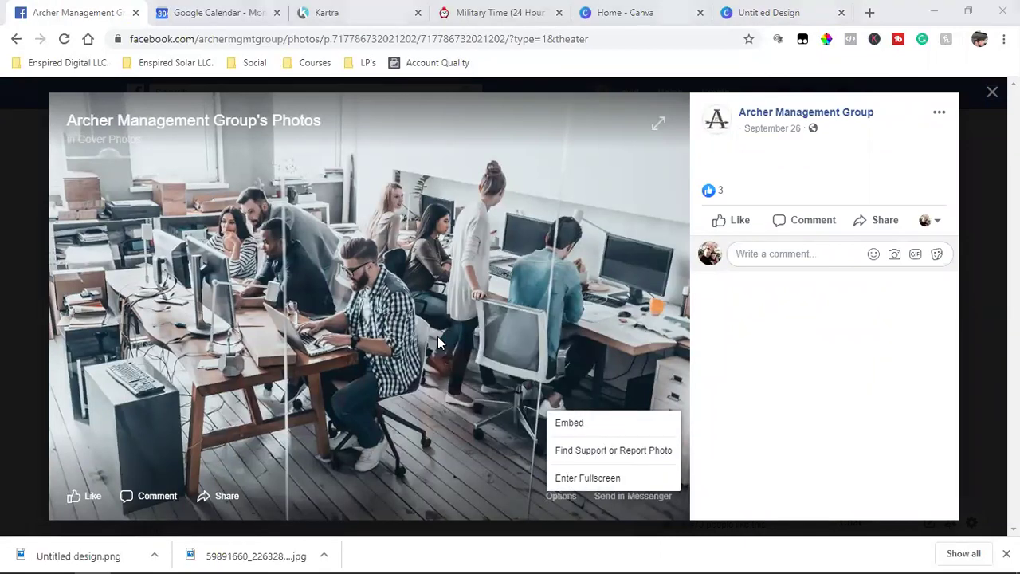
pyautogui.click(59, 111)
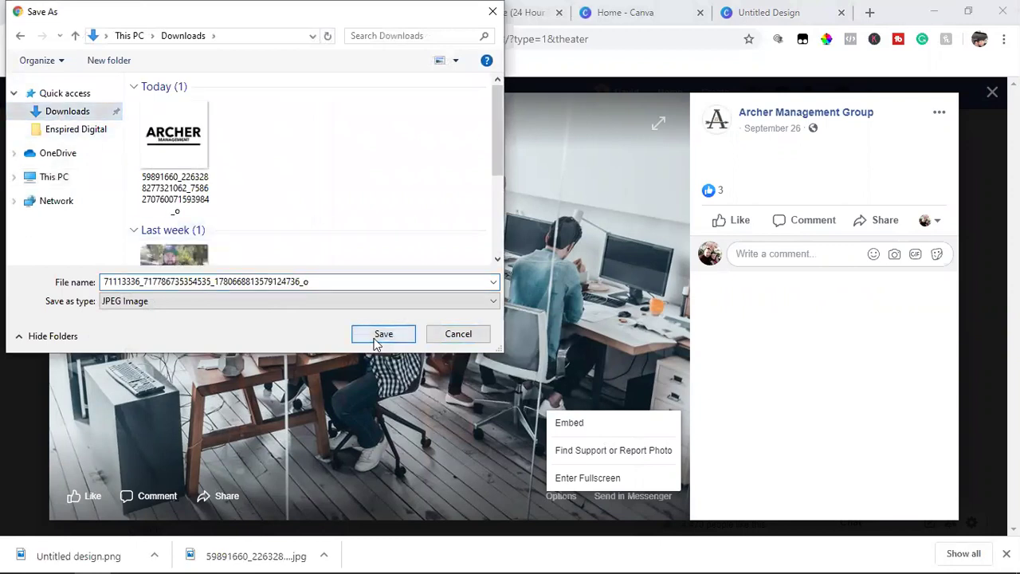
pyautogui.click(376, 335)
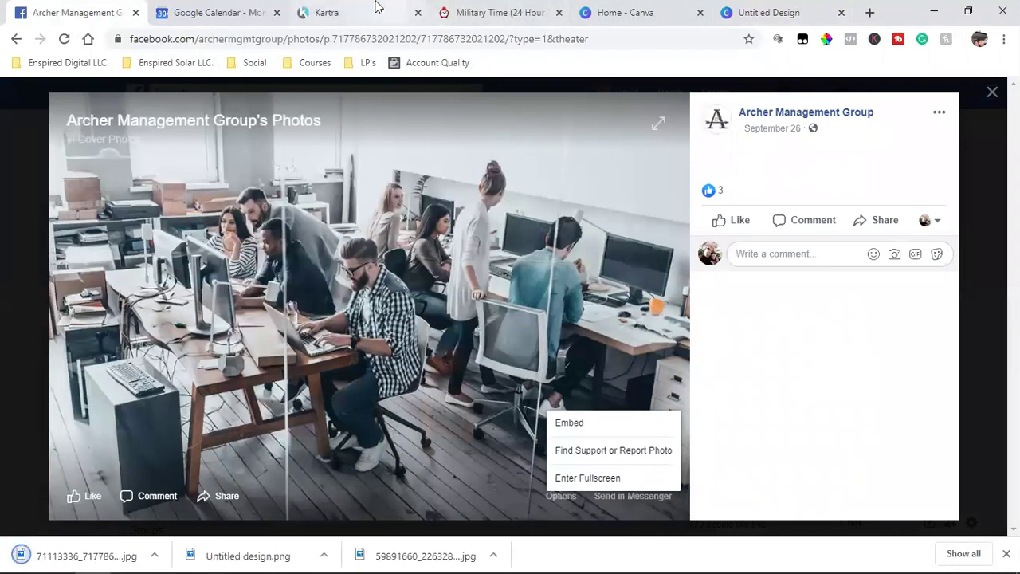
pyautogui.click(375, 10)
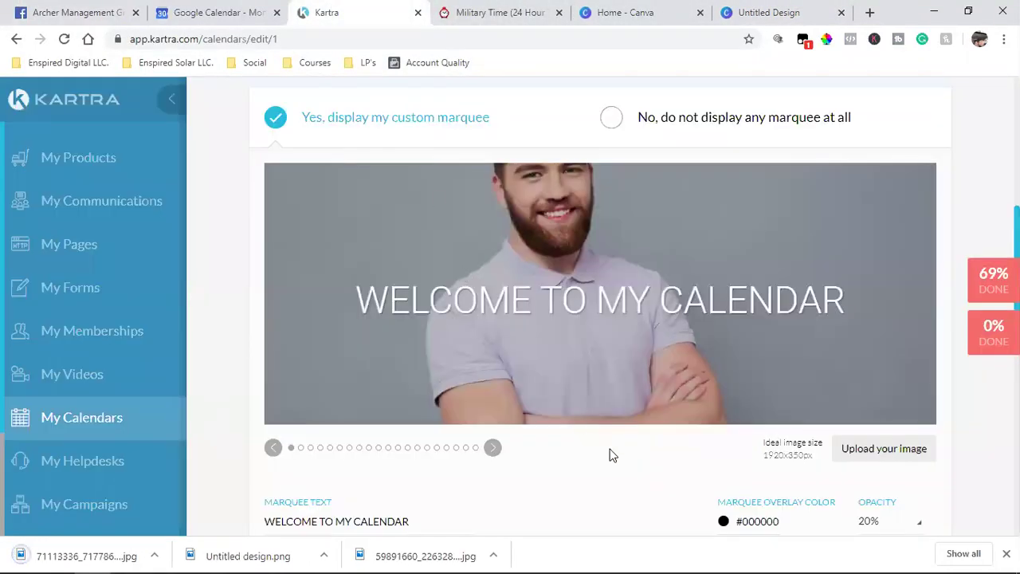
# Switch to Canva, close the finished logo design and create a new custom design of 1920 × 350 px
pyautogui.click(840, 11)
pyautogui.click(704, 10)
pyautogui.doubleClick(768, 444)
pyautogui.write('190')
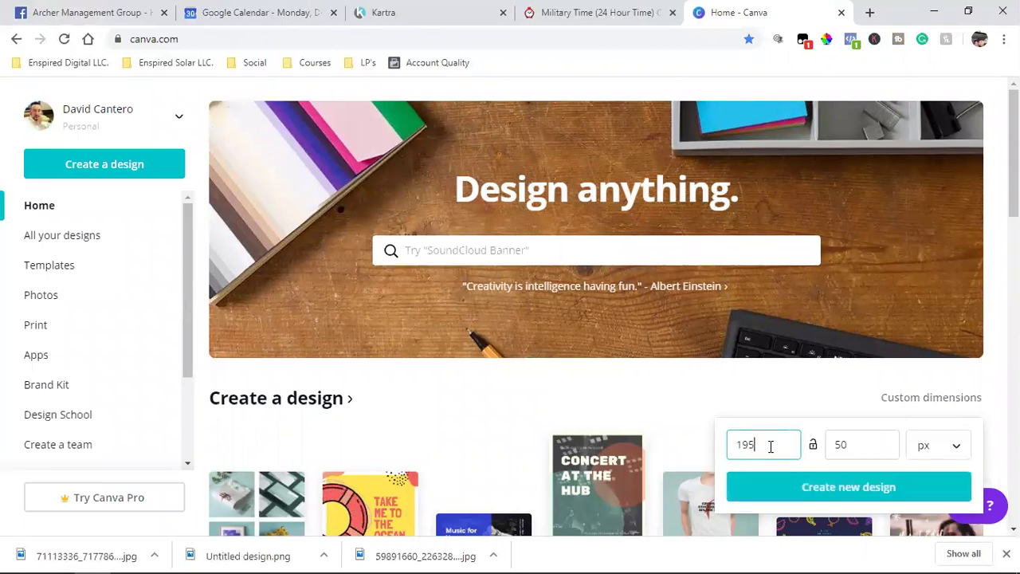
pyautogui.press('BackSpace')
pyautogui.write('20')
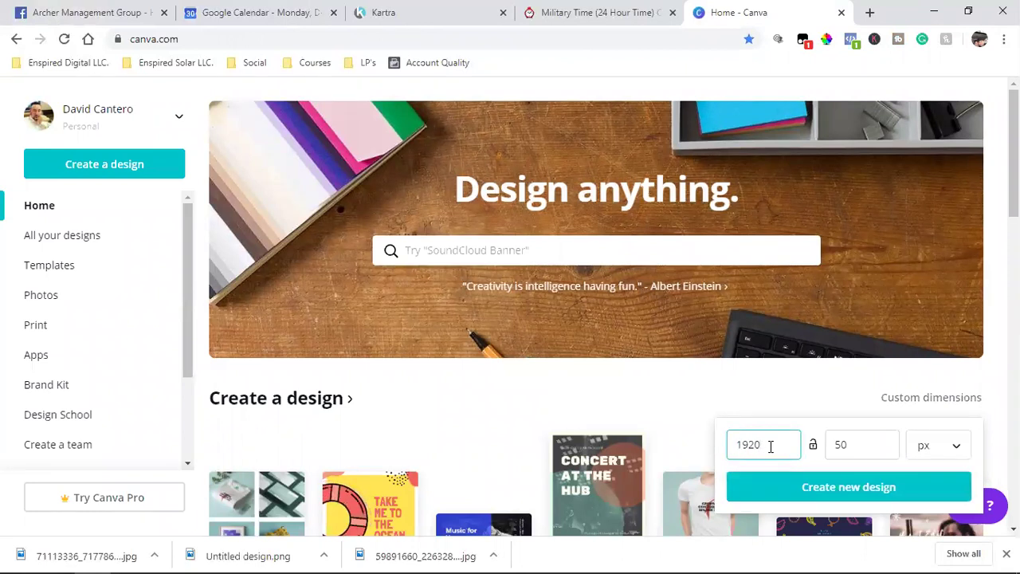
pyautogui.press('Tab')
pyautogui.write('350')
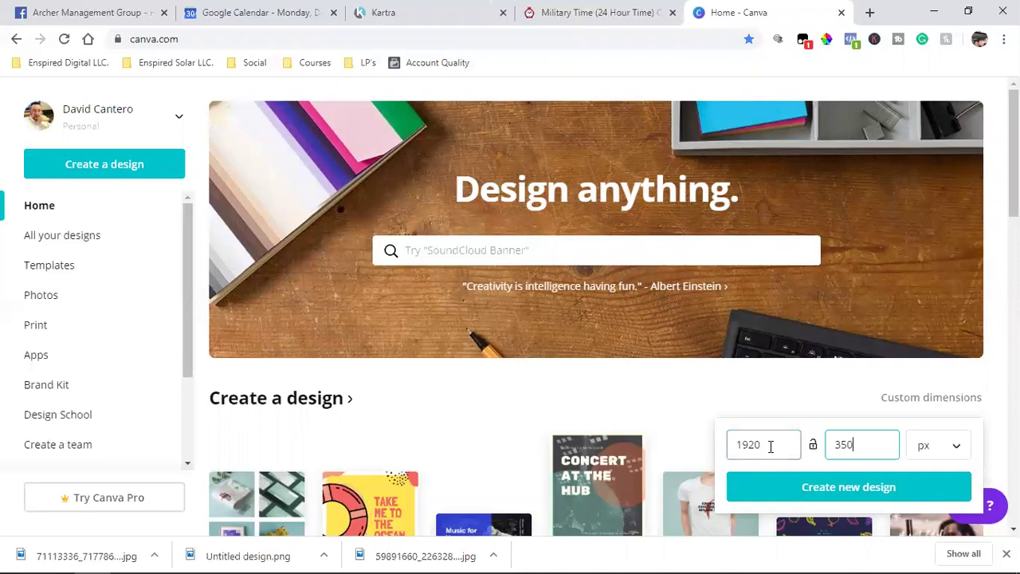
pyautogui.click(771, 489)
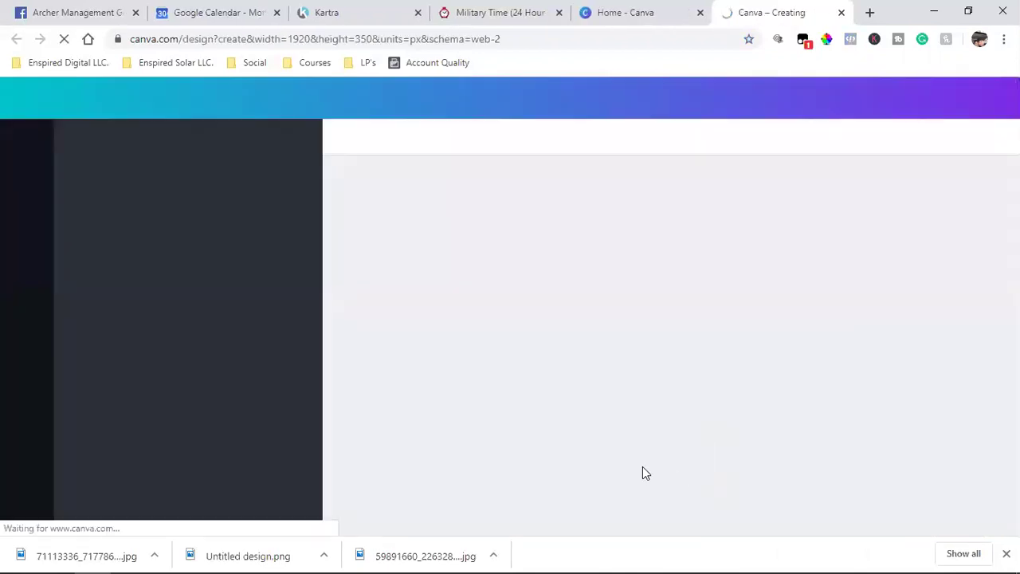
pyautogui.click(1005, 553)
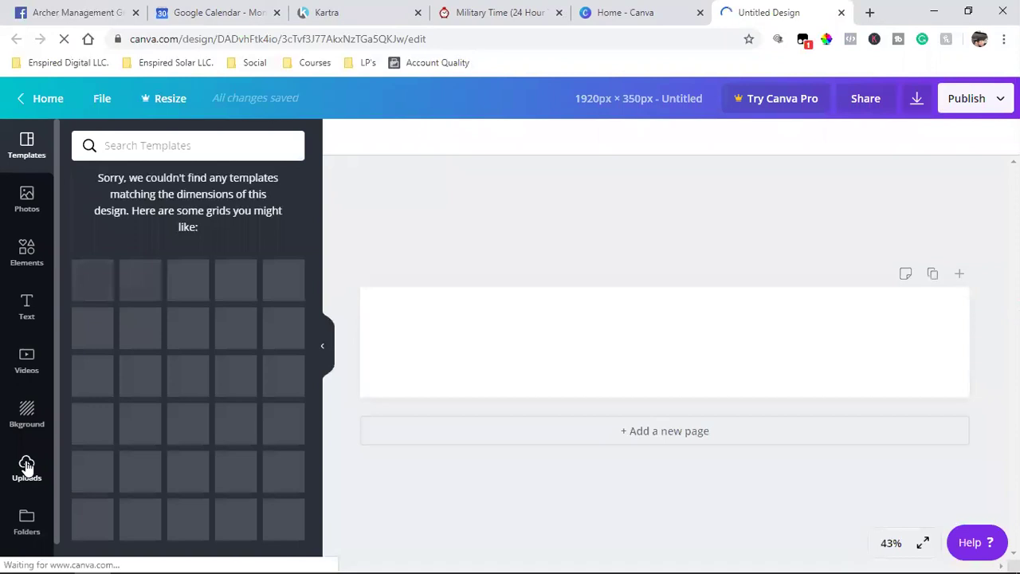
# Upload the saved office cover photo from the Downloads folder and add it to the blank design
pyautogui.click(26, 466)
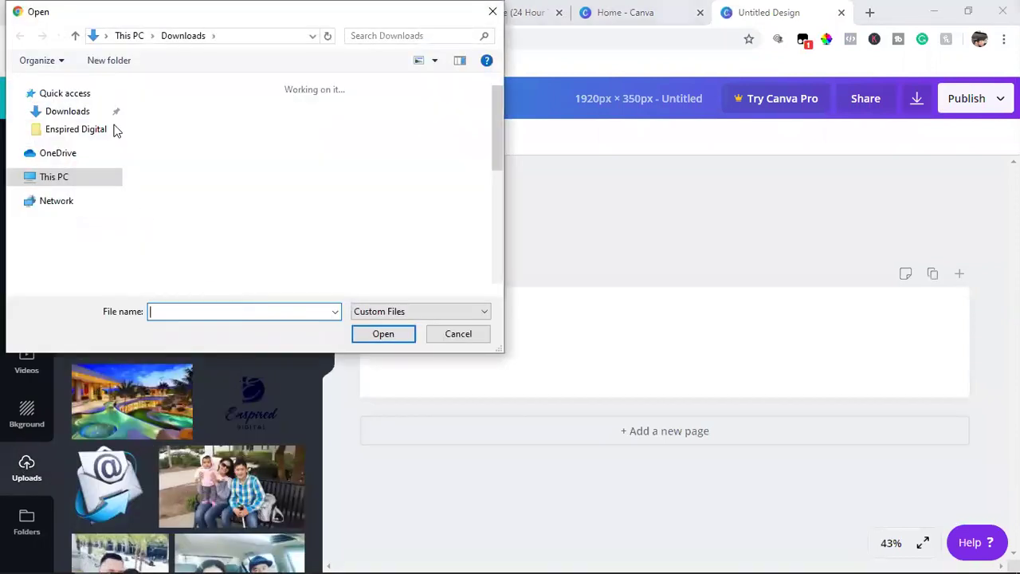
pyautogui.click(151, 140)
pyautogui.click(381, 333)
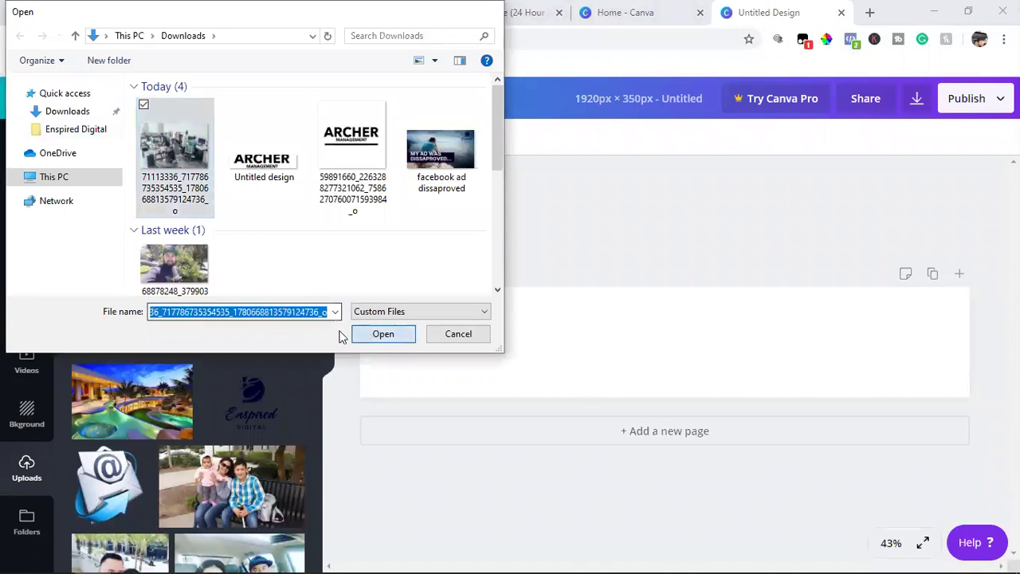
pyautogui.click(123, 265)
# Stretch the office photo to fill the whole 1920 × 350 px canvas and shift it down to show more of its upper part
pyautogui.moveTo(599, 345); pyautogui.dragTo(359, 346)
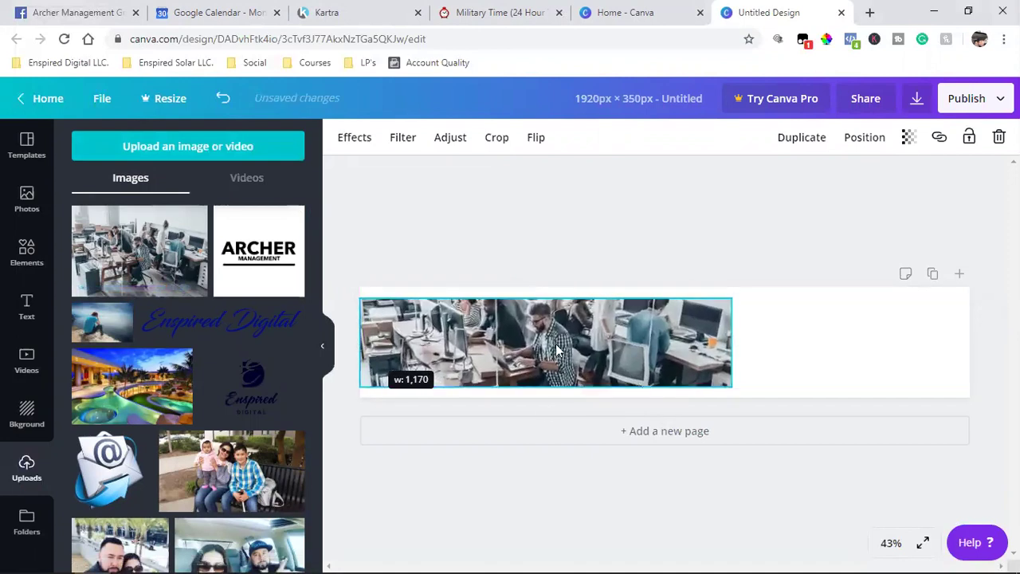
pyautogui.moveTo(728, 342); pyautogui.dragTo(968, 346)
pyautogui.moveTo(664, 296); pyautogui.dragTo(664, 286)
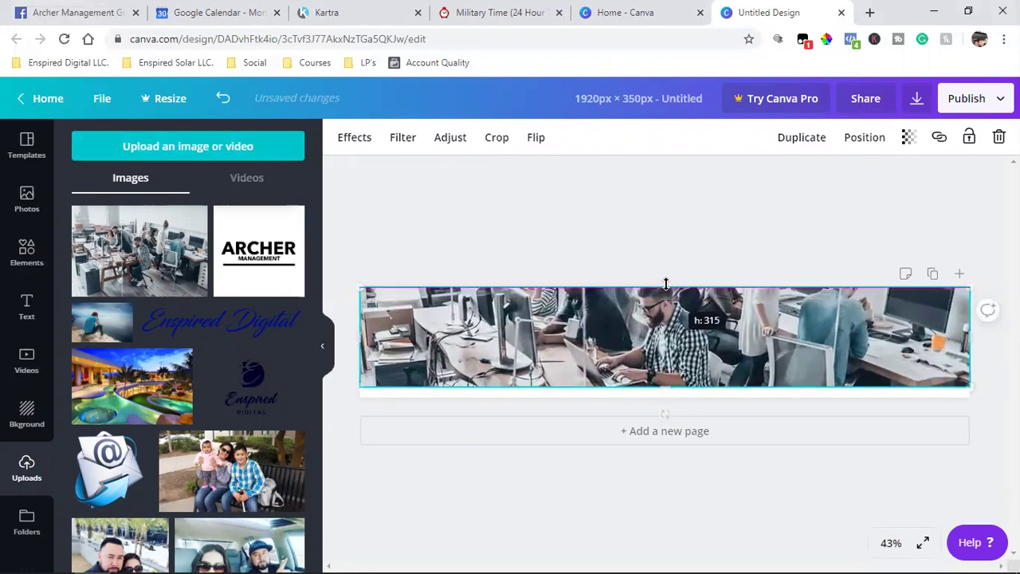
pyautogui.moveTo(665, 387); pyautogui.dragTo(660, 387)
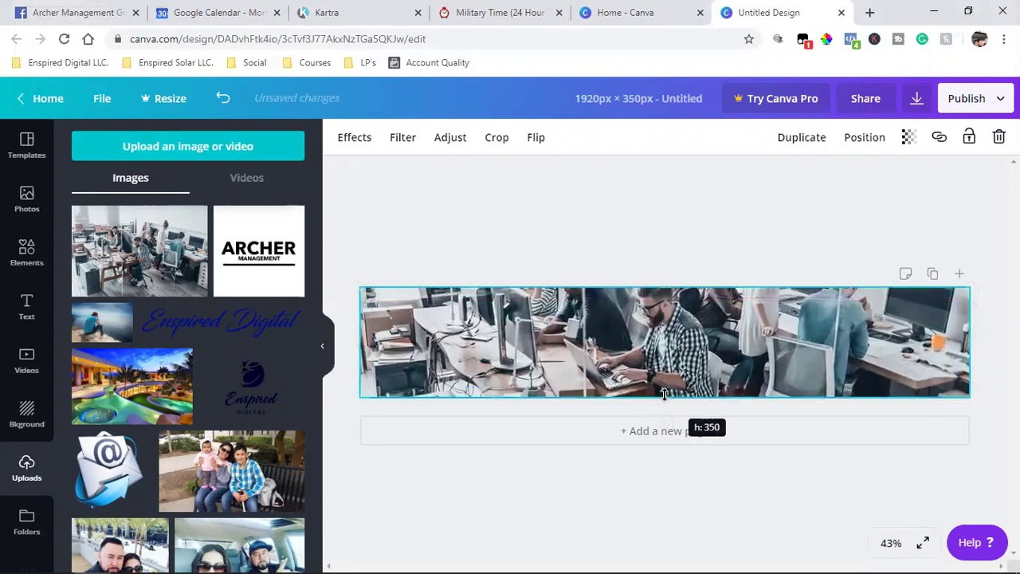
pyautogui.moveTo(650, 320); pyautogui.dragTo(649, 330)
pyautogui.moveTo(658, 293); pyautogui.dragTo(660, 286)
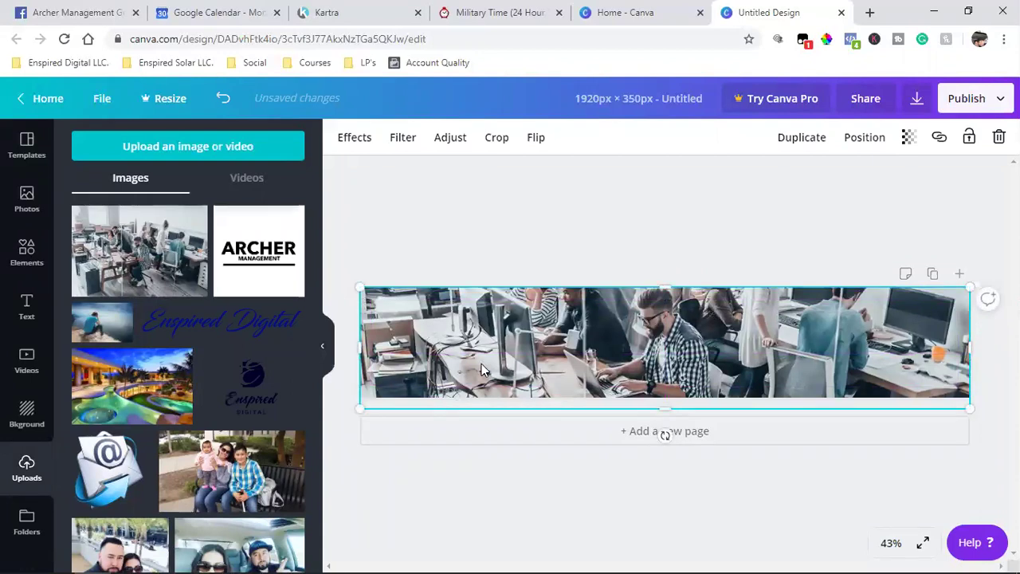
pyautogui.moveTo(668, 398); pyautogui.dragTo(667, 396)
pyautogui.click(613, 194)
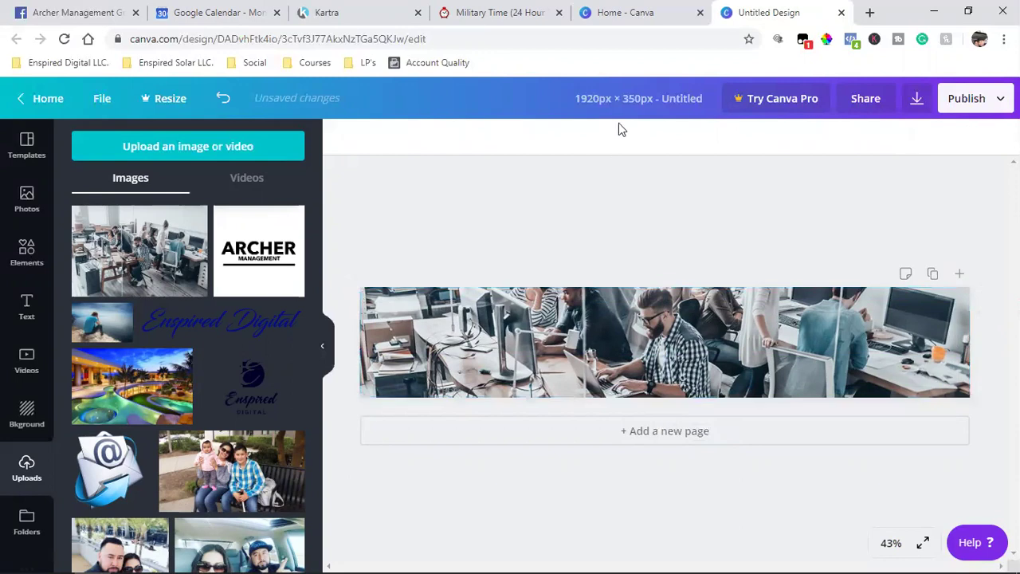
# Download the finished marquee design
pyautogui.click(961, 104)
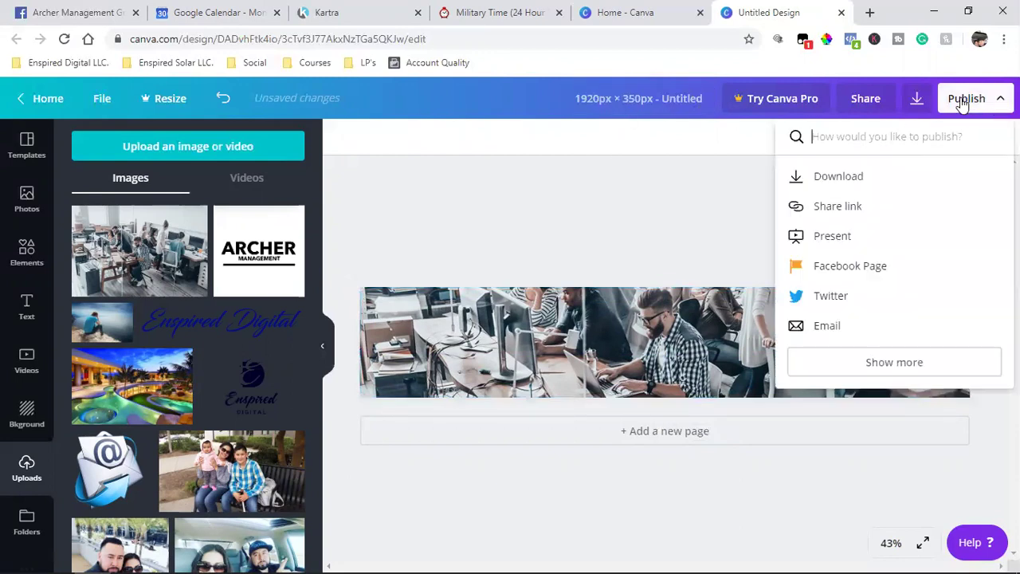
pyautogui.click(900, 175)
pyautogui.click(924, 287)
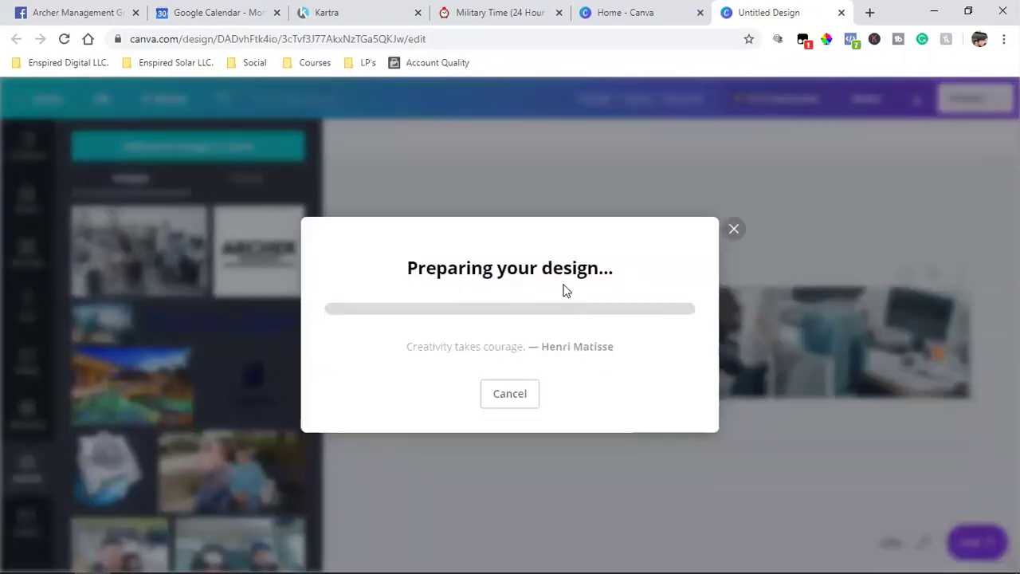
# Switch to Kartra and upload Untitled design (1).png from Downloads as the custom marquee image
pyautogui.click(327, 11)
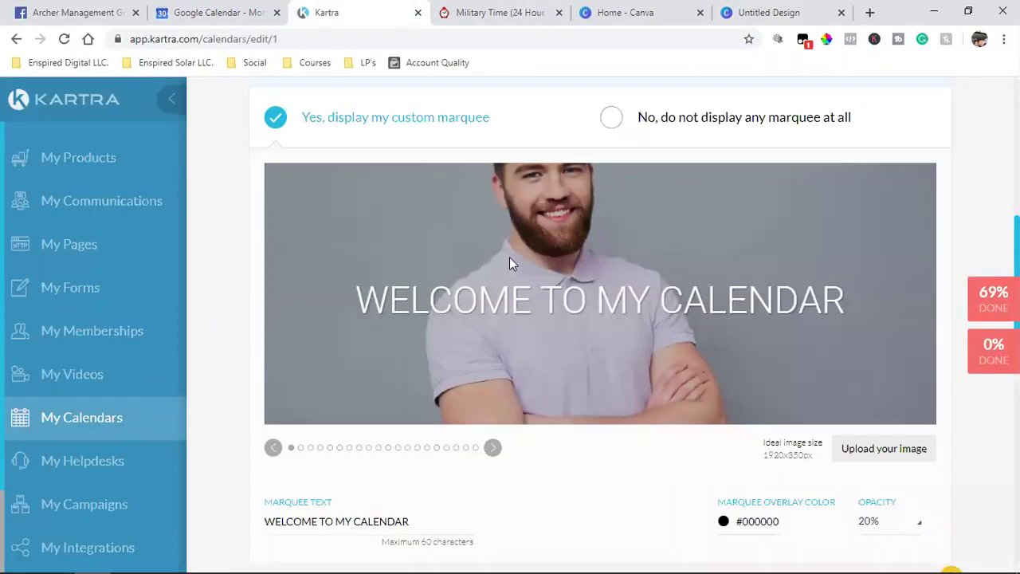
pyautogui.click(886, 453)
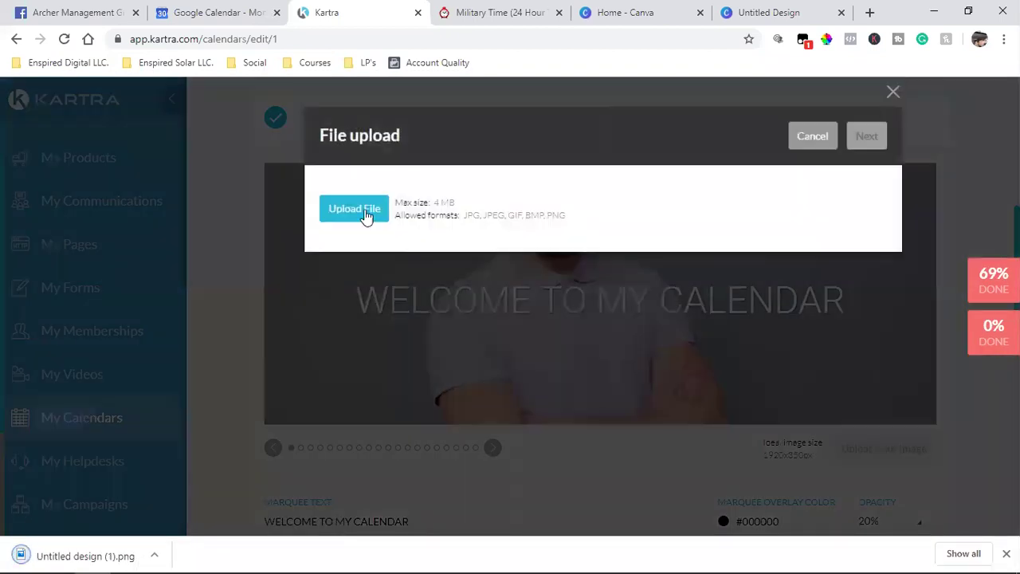
pyautogui.click(363, 211)
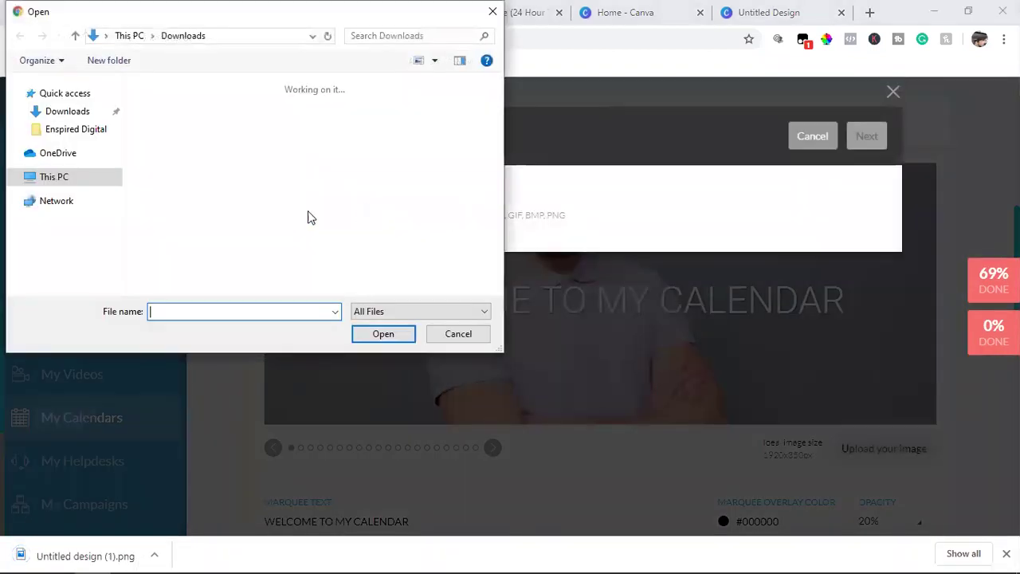
pyautogui.click(182, 140)
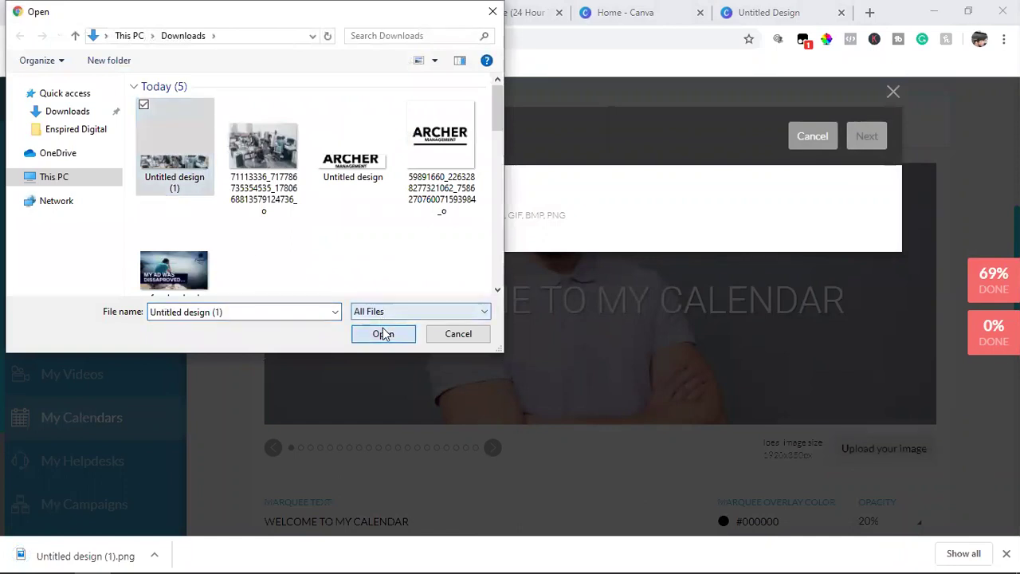
pyautogui.click(383, 333)
pyautogui.click(862, 141)
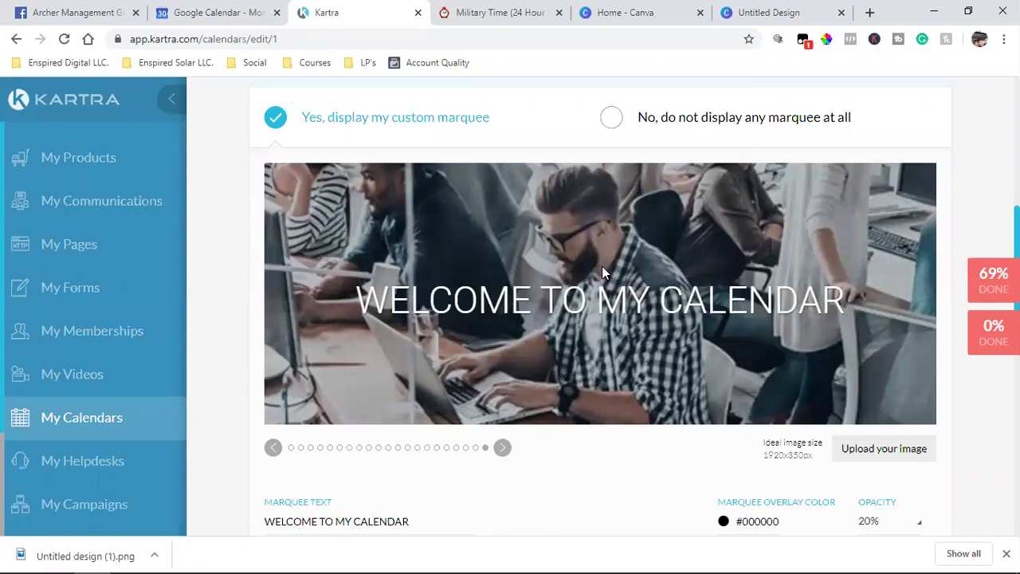
# Keep the marquee text WELCOME TO MY CALENDAR and save the custom marquee section
pyautogui.scroll(-2, 623, 364)
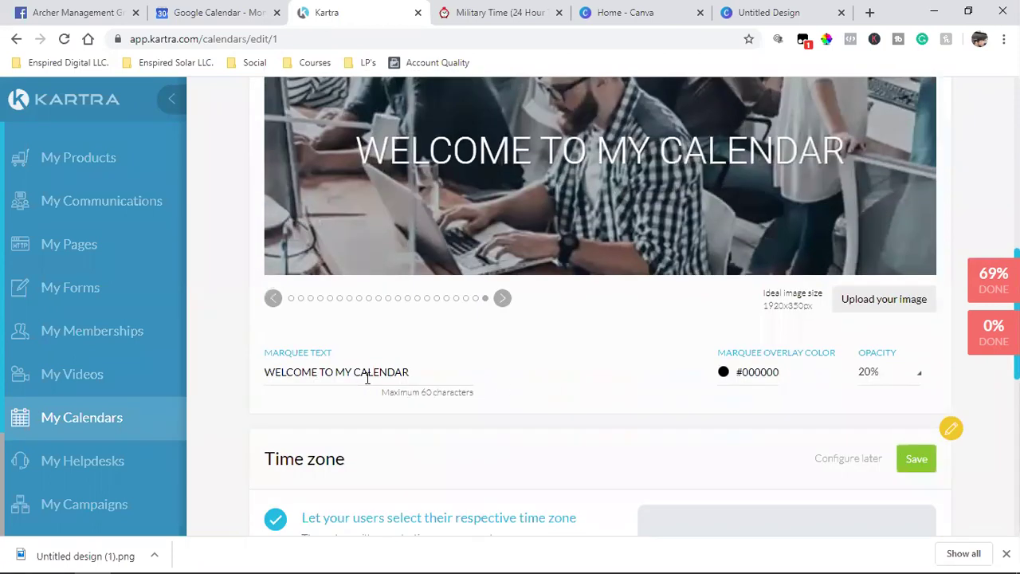
pyautogui.tripleClick(348, 372)
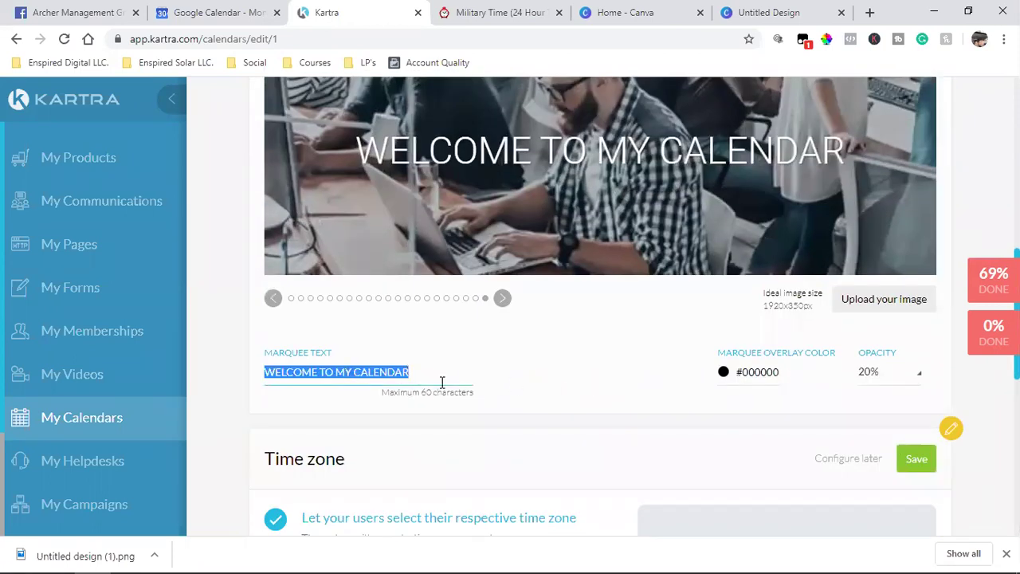
pyautogui.scroll(6, 818, 437)
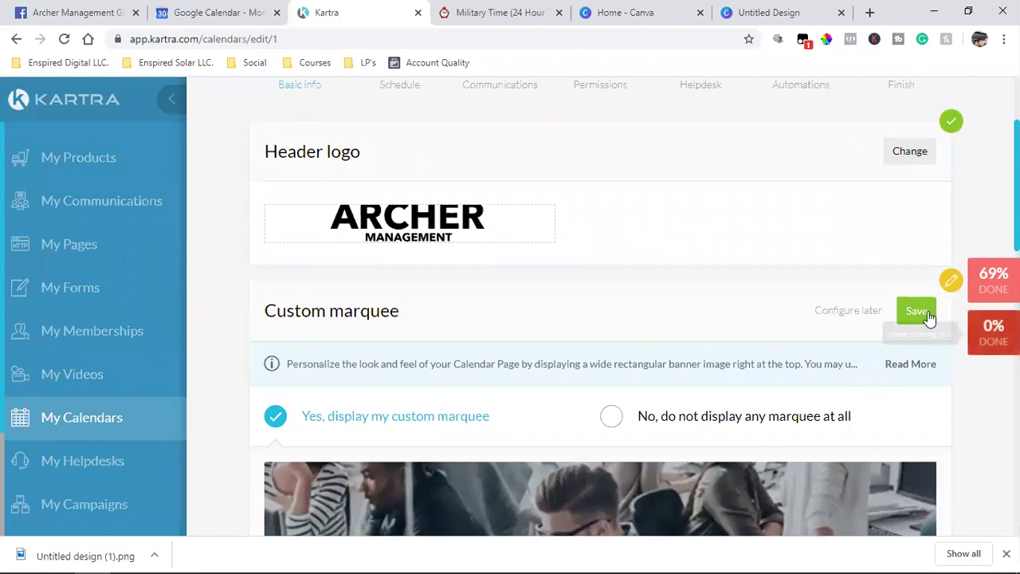
pyautogui.click(915, 310)
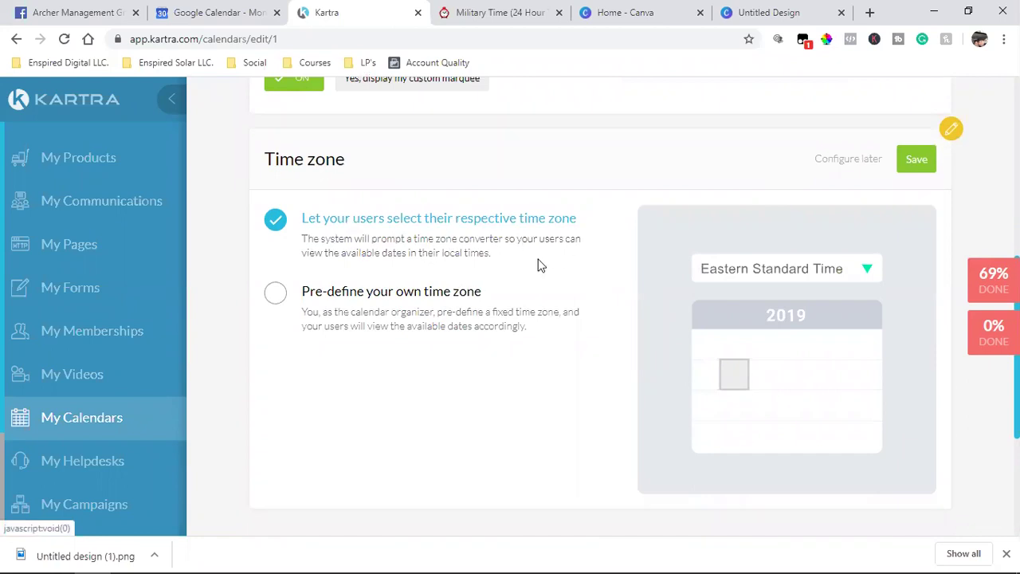
# Save the time zone section with users selecting their respective time zone, and continue to the Schedule stage
pyautogui.click(916, 160)
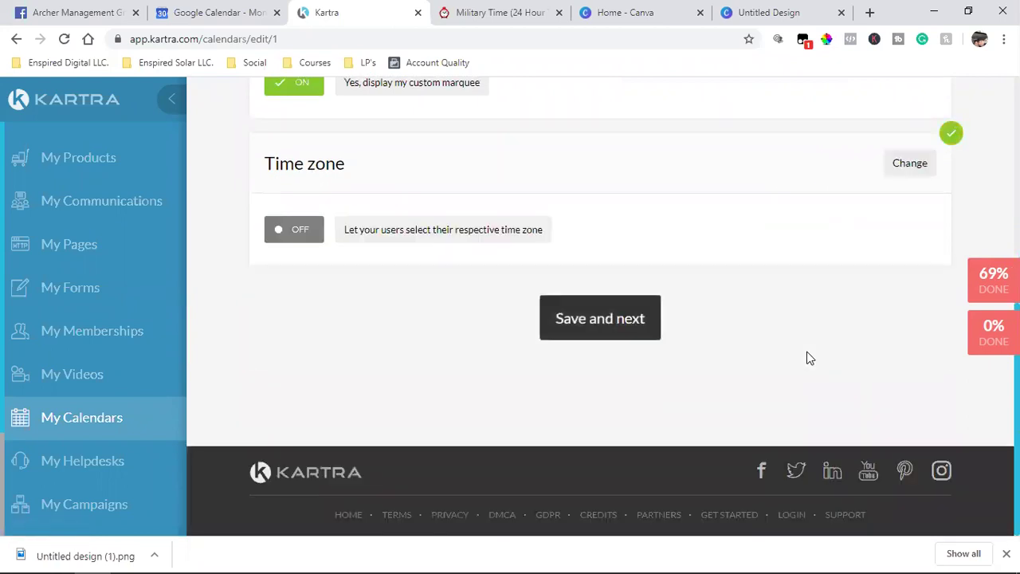
pyautogui.click(599, 334)
pyautogui.scroll(5, 774, 391)
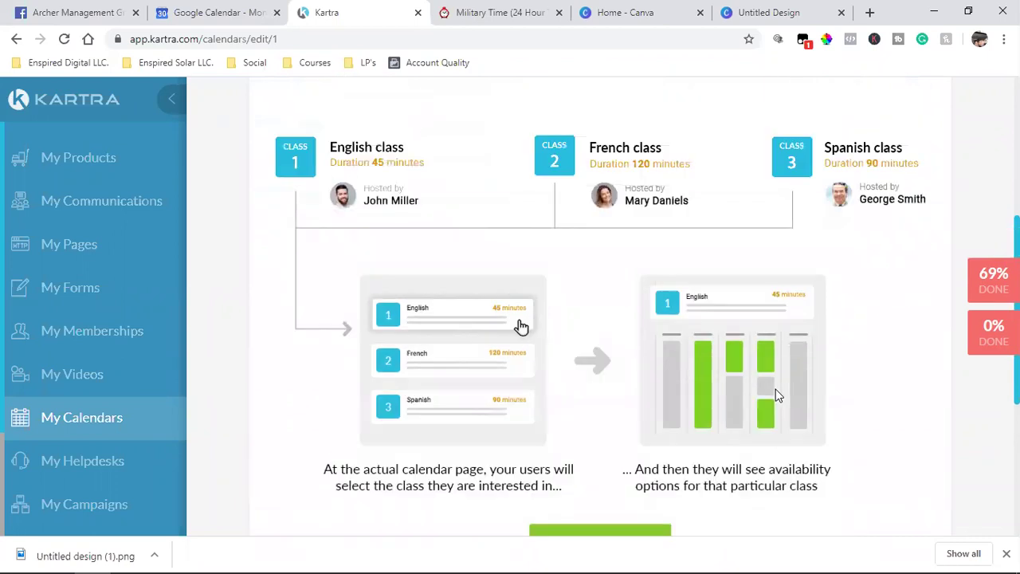
# Read through the Schedule introduction about multiple classes and time zones and acknowledge it
pyautogui.scroll(-3, 773, 387)
pyautogui.scroll(2, 772, 384)
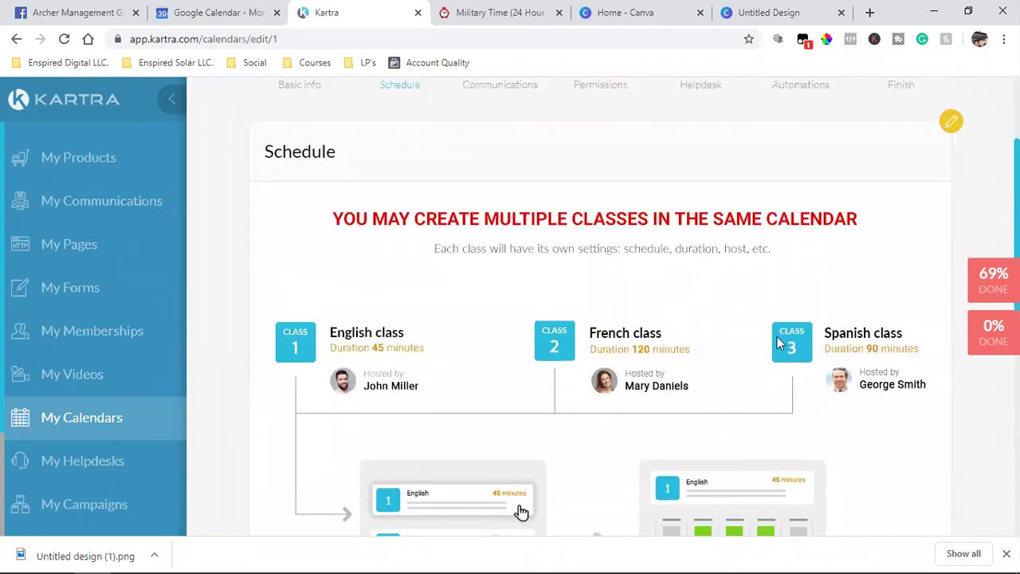
pyautogui.scroll(-2, 777, 336)
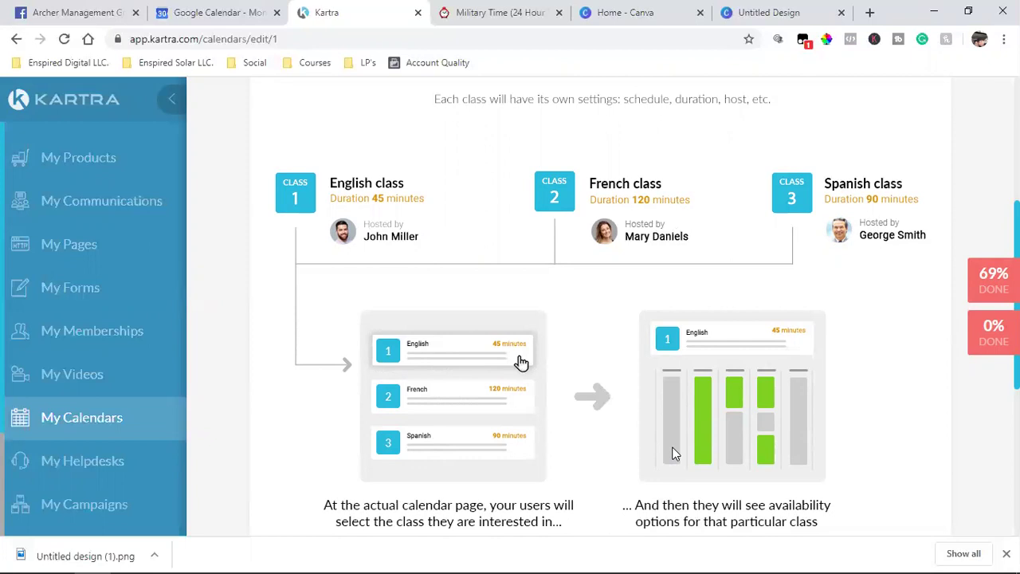
pyautogui.scroll(-2, 673, 450)
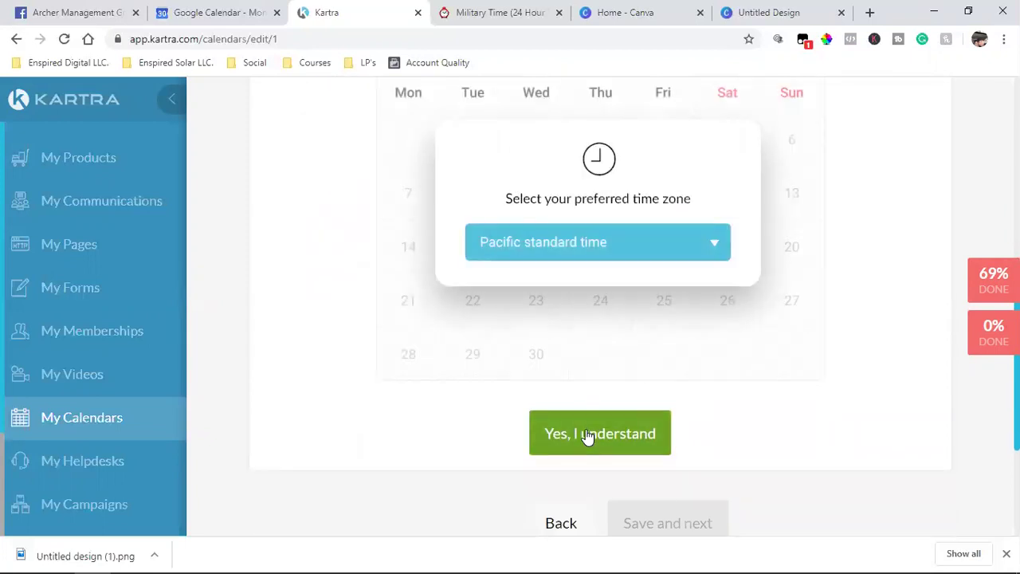
pyautogui.click(612, 450)
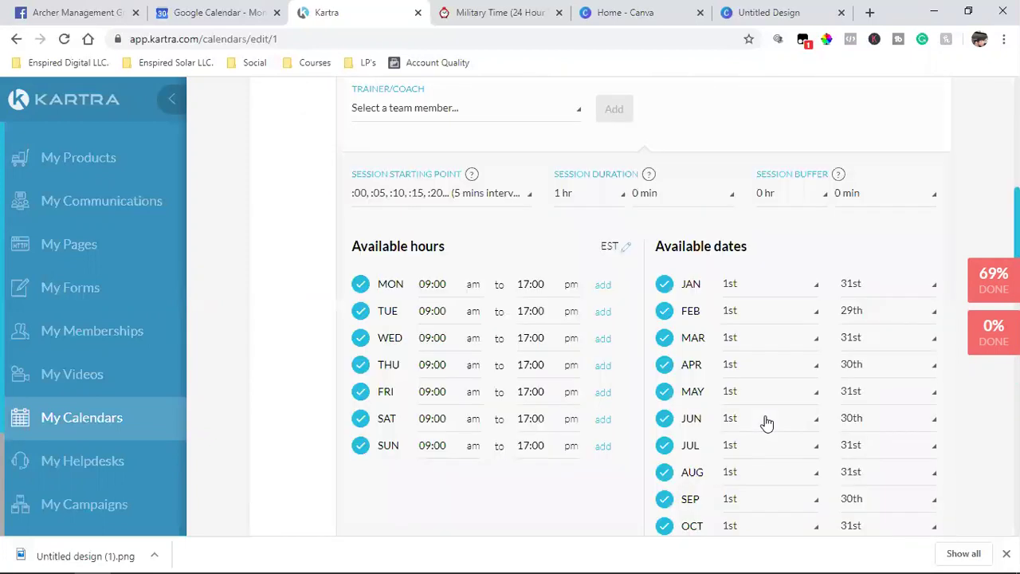
# Remove Sunday and Saturday from the class's available hours
pyautogui.click(360, 443)
pyautogui.click(359, 420)
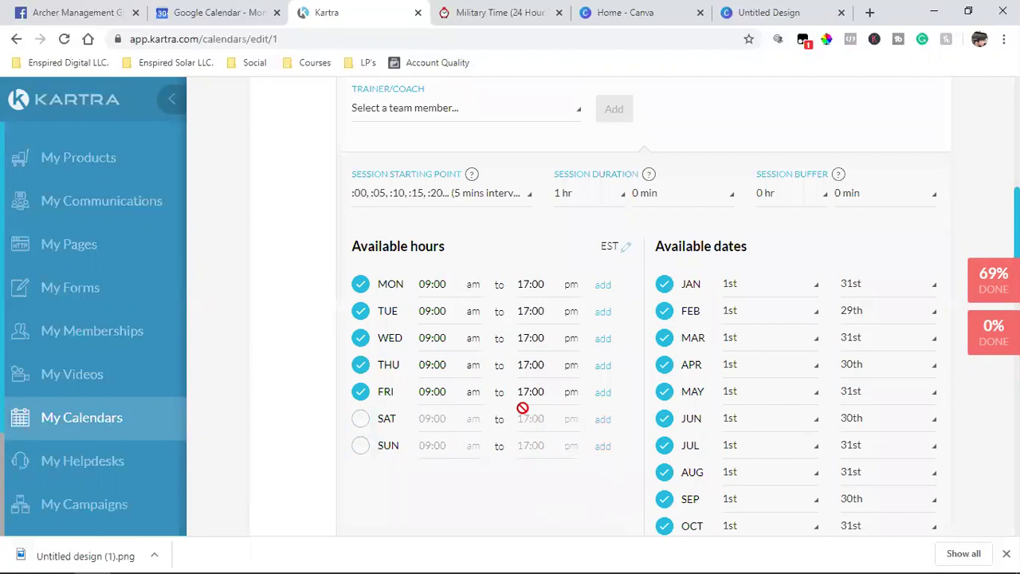
# Enter "Free Cosultation Call" as the title of class 1
pyautogui.scroll(2, 521, 406)
pyautogui.scroll(4, 451, 267)
pyautogui.scroll(-2, 439, 335)
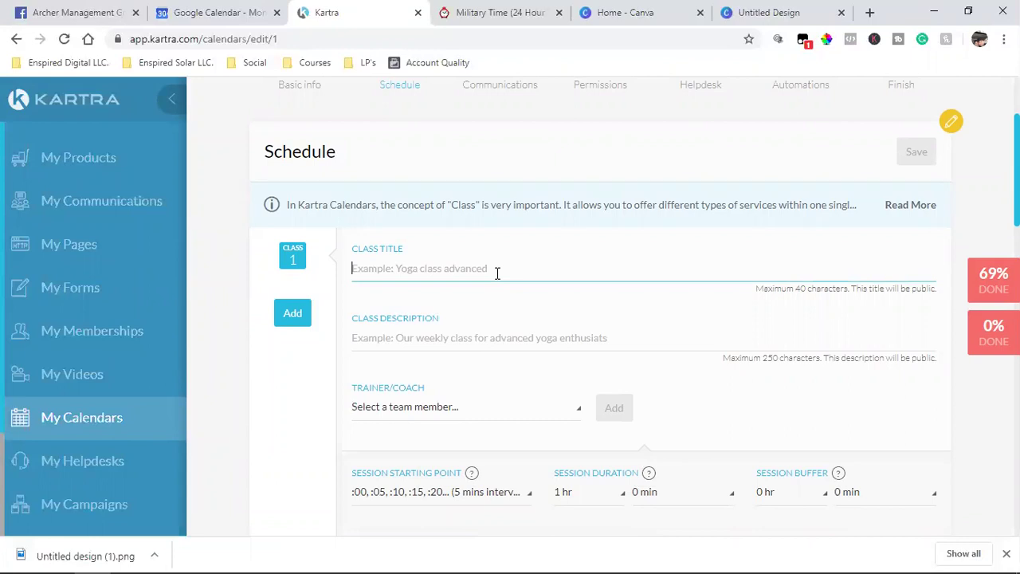
pyautogui.write('Free ')
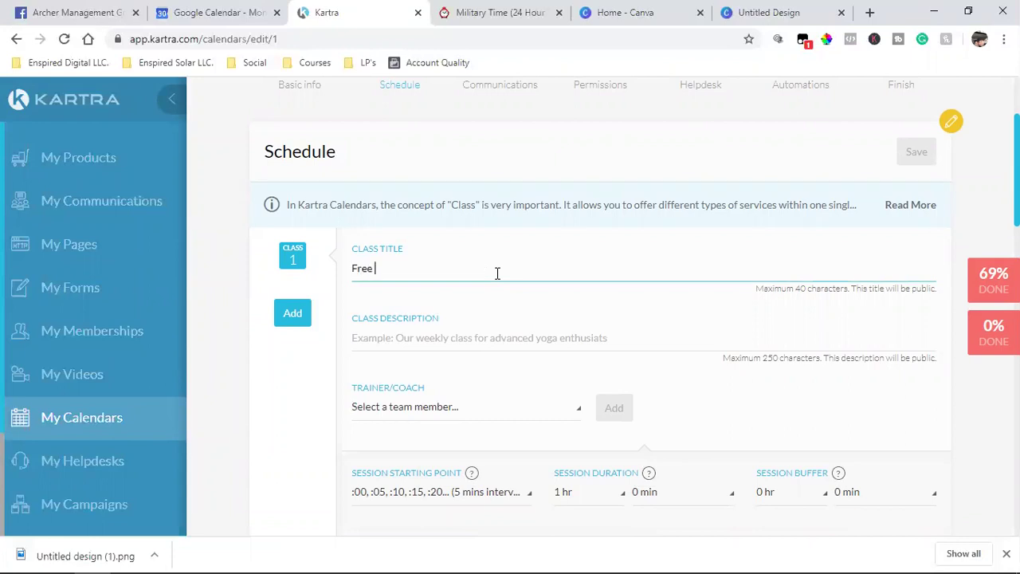
pyautogui.write('Cosultation Call')
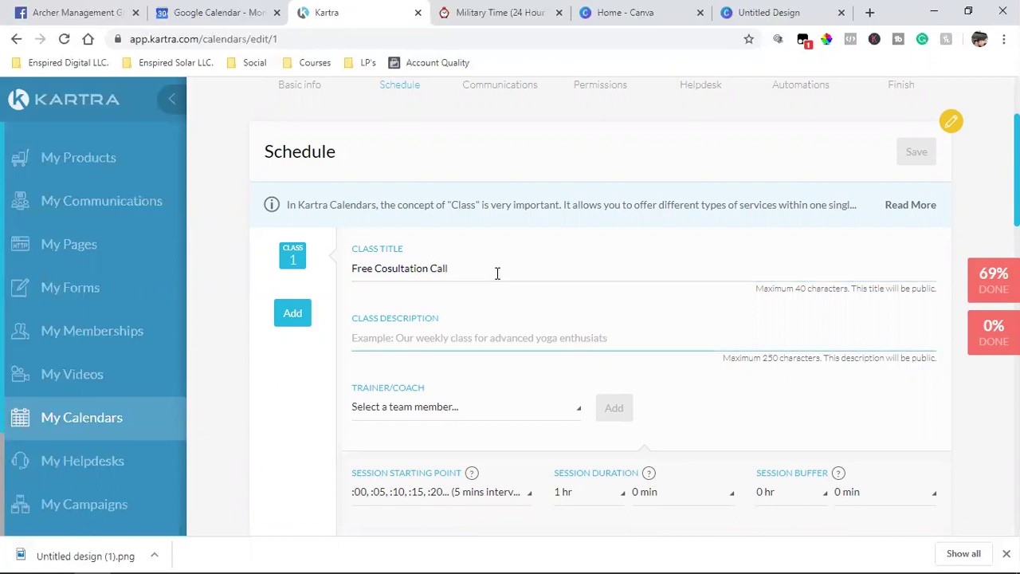
# Enter "How to effectively manage your teneants" as the description of class 1
pyautogui.write('How to effev')
pyautogui.press('BackSpace')
pyautogui.write('ctively')
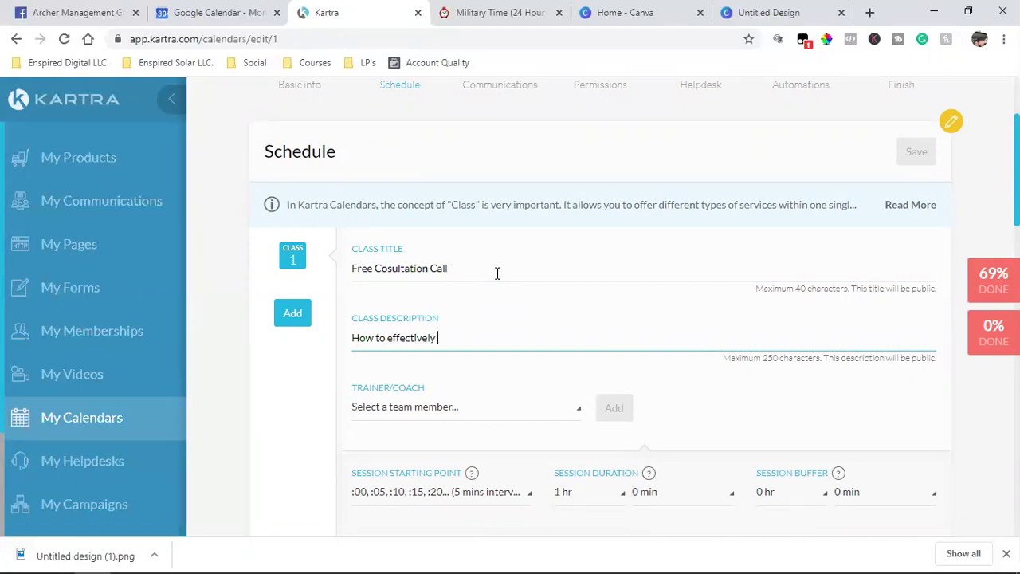
pyautogui.write(' manage your teneants')
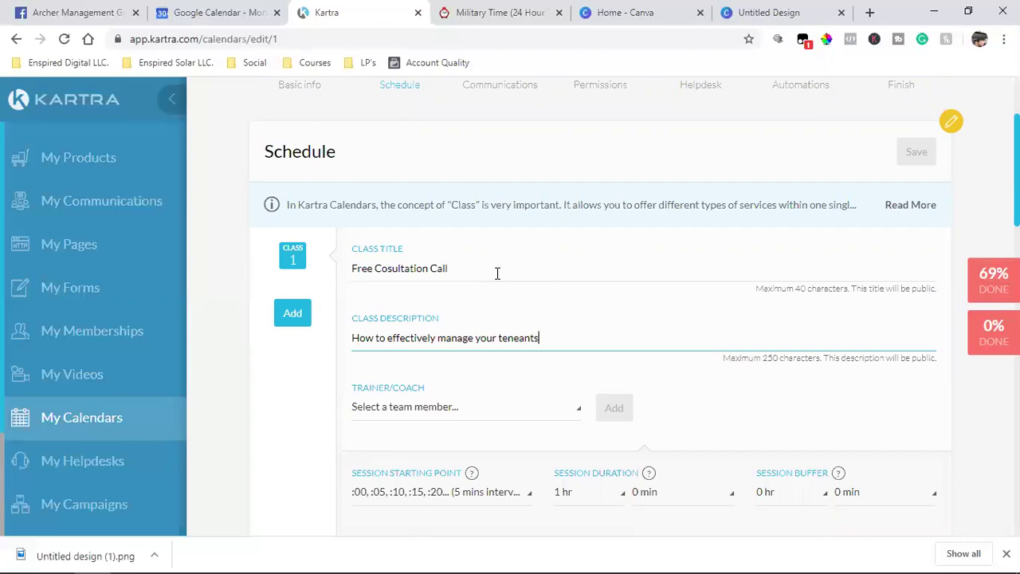
# Correct the last word of the class 1 description to "tenants"
pyautogui.press('BackSpace')
pyautogui.press('BackSpace')
pyautogui.press('BackSpace')
pyautogui.press('BackSpace')
pyautogui.write('ant')
# Add the archermanagement team member as the trainer/coach of class 1
pyautogui.click(422, 408)
pyautogui.click(411, 470)
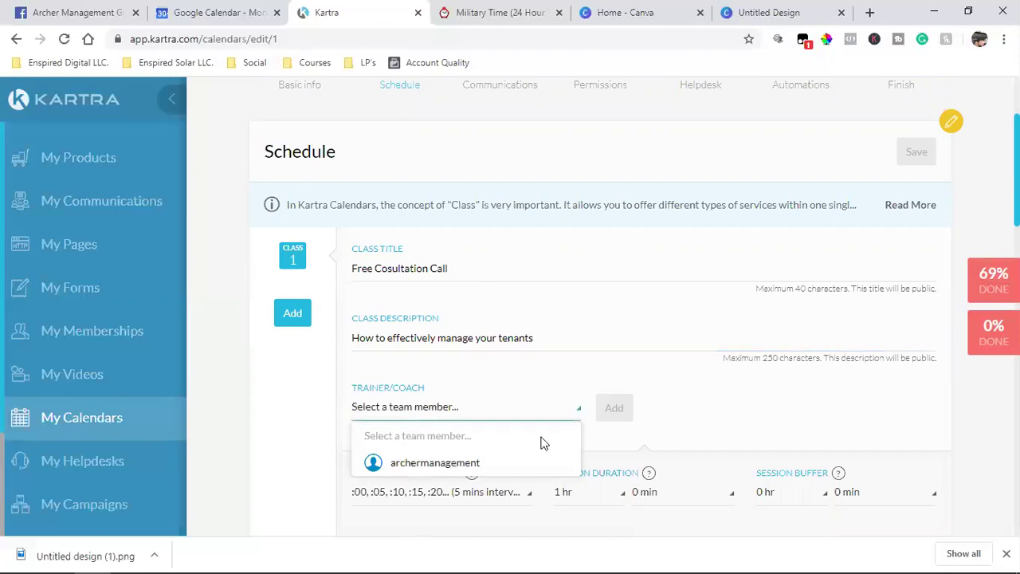
pyautogui.click(614, 407)
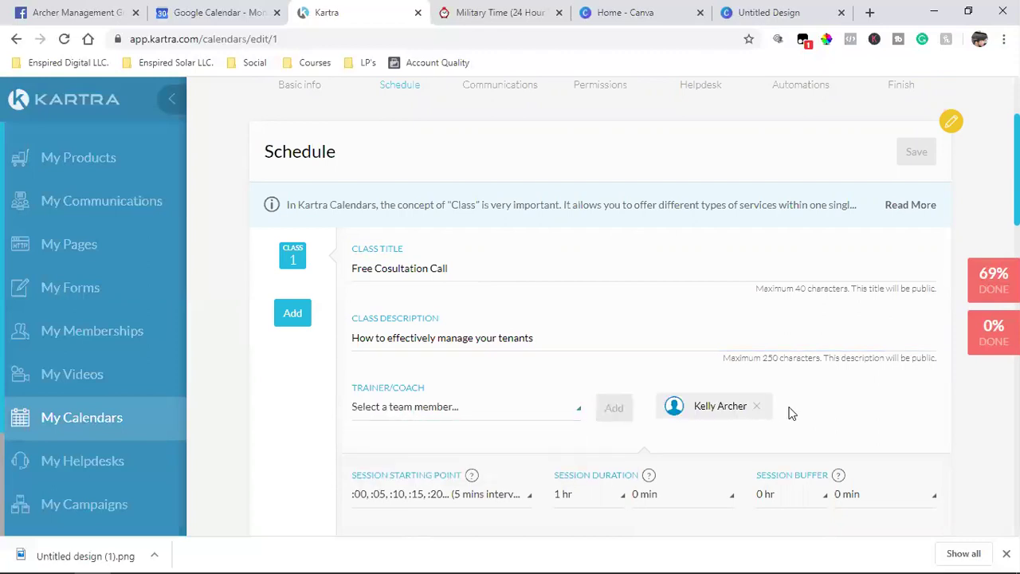
# Set the session starting point to :00, :30 and the session buffer to 15 min
pyautogui.scroll(-2, 792, 413)
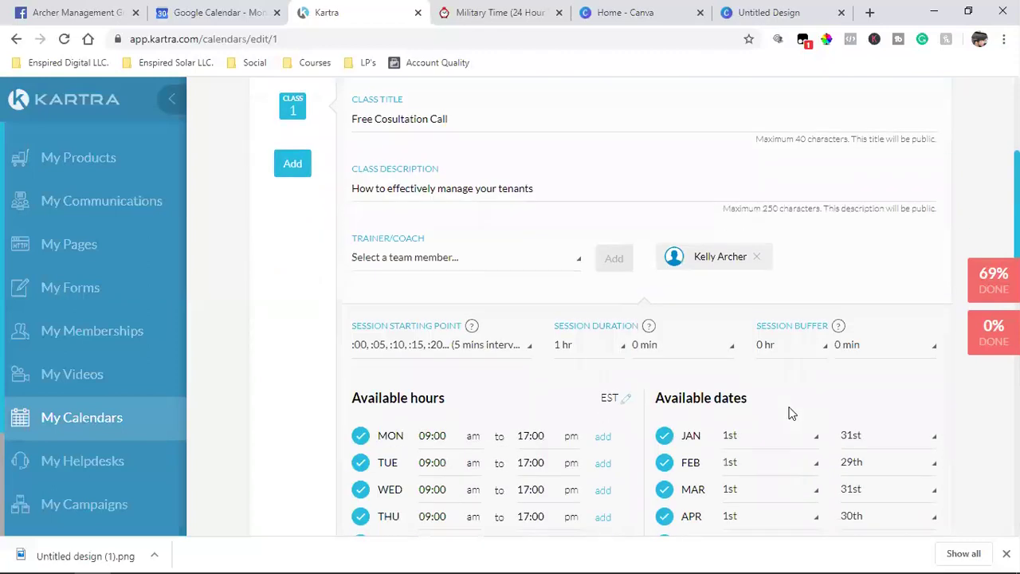
pyautogui.click(419, 350)
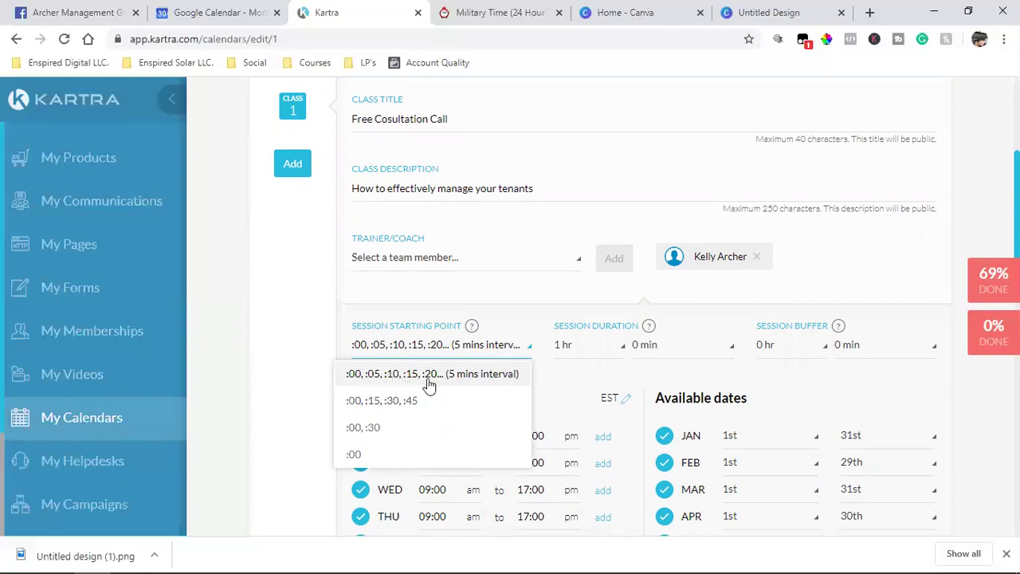
pyautogui.click(394, 429)
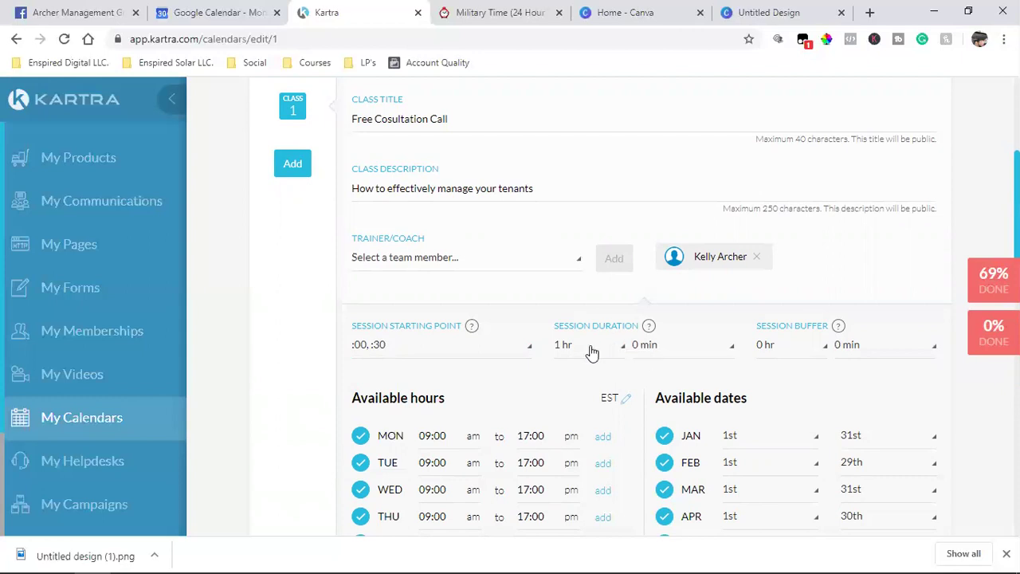
pyautogui.click(876, 353)
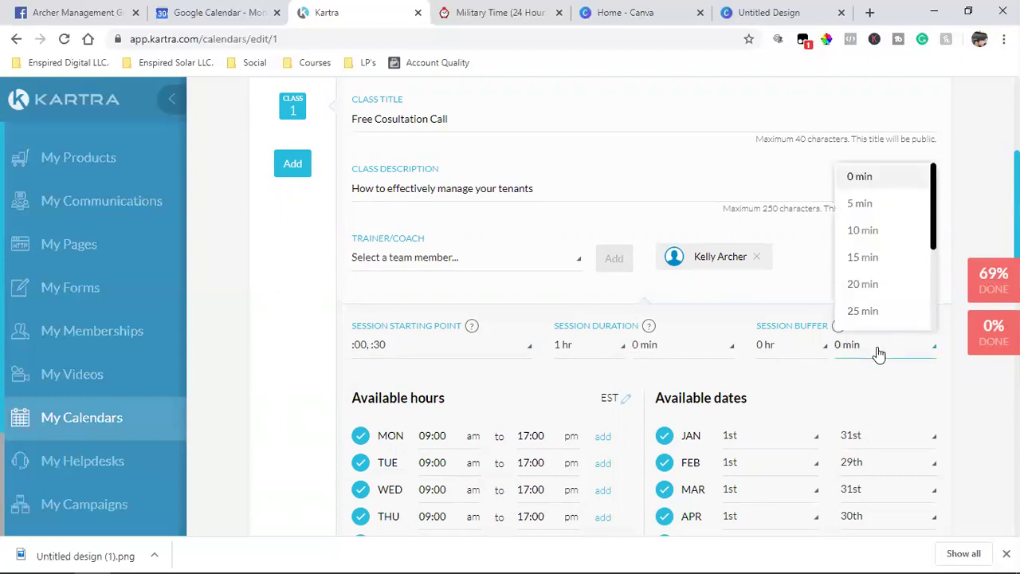
pyautogui.click(867, 260)
# Set Monday's available hours to start at 12:00 pm
pyautogui.scroll(-2, 327, 409)
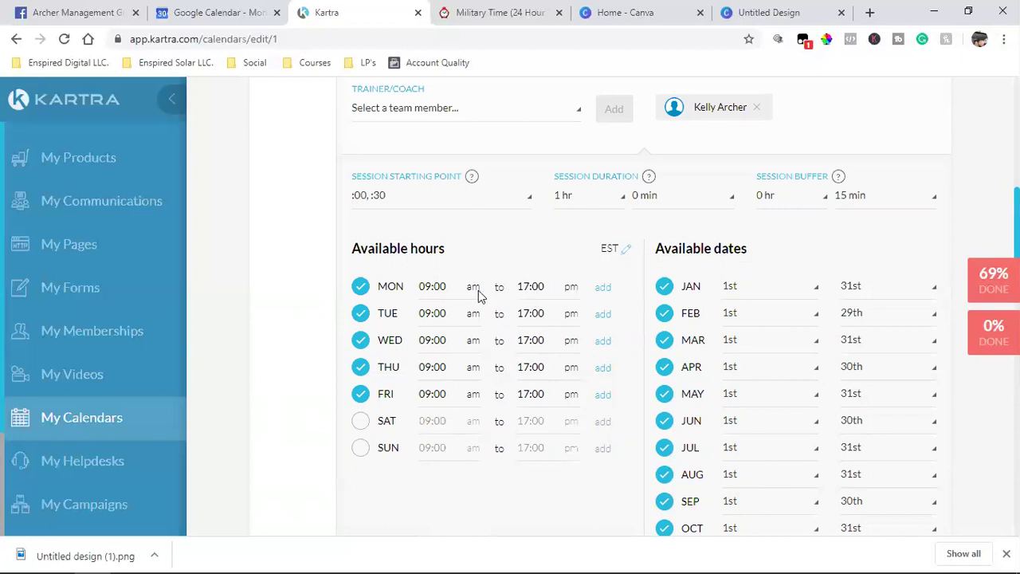
pyautogui.click(426, 286)
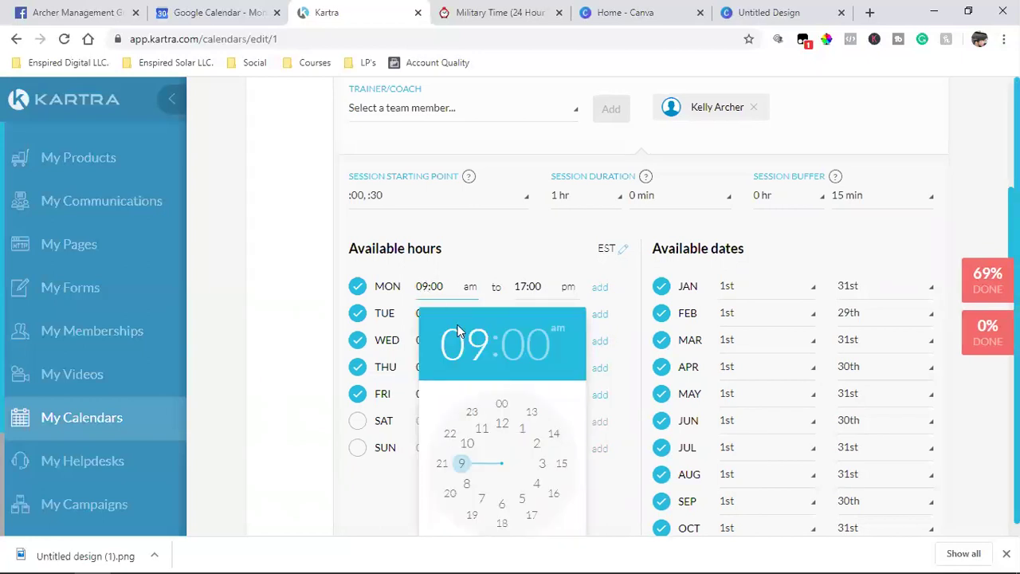
pyautogui.click(499, 427)
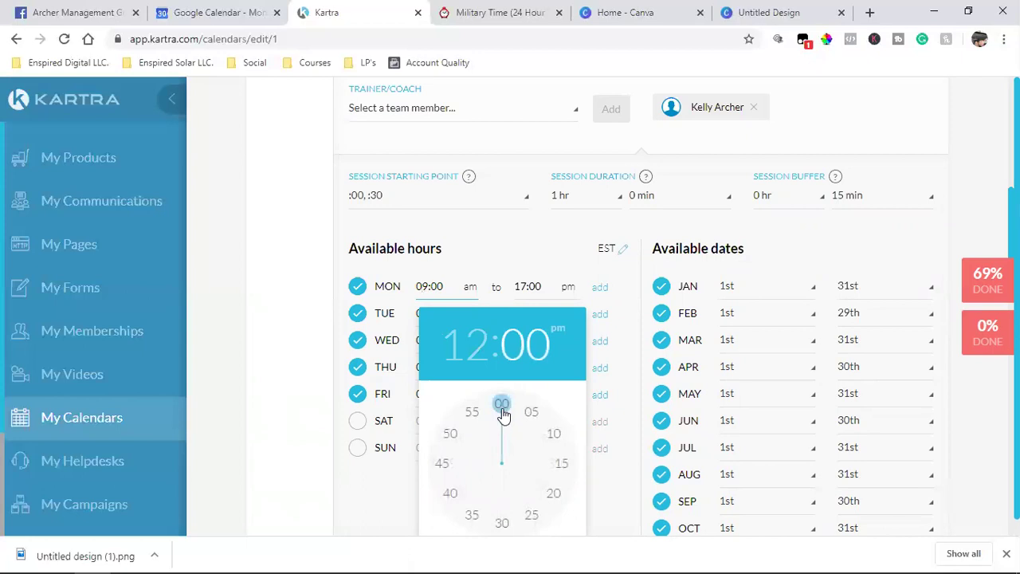
pyautogui.click(501, 405)
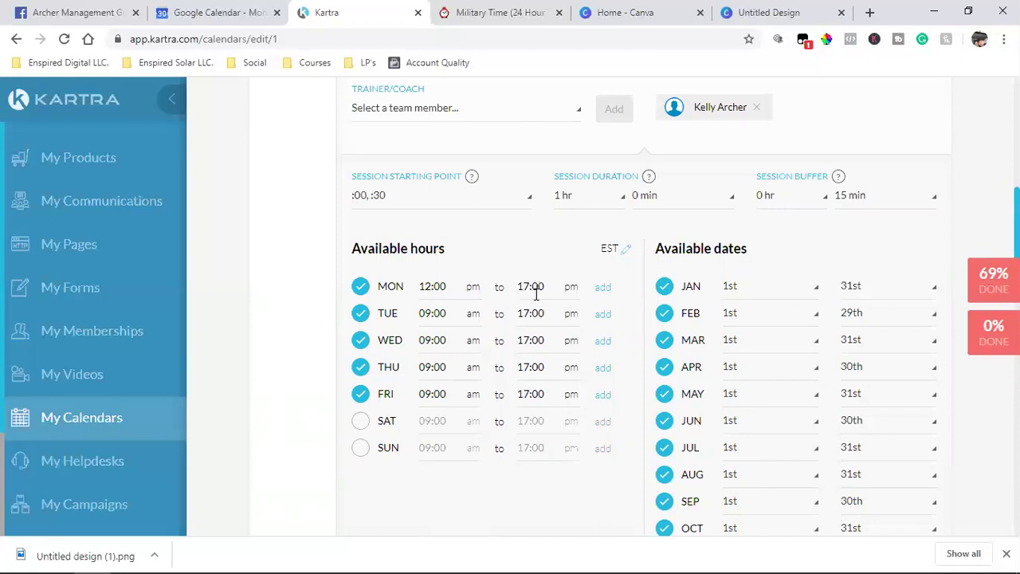
# Switch to the military time conversion chart and look up the 24-hour equivalent of 8:00 p.m
pyautogui.click(500, 12)
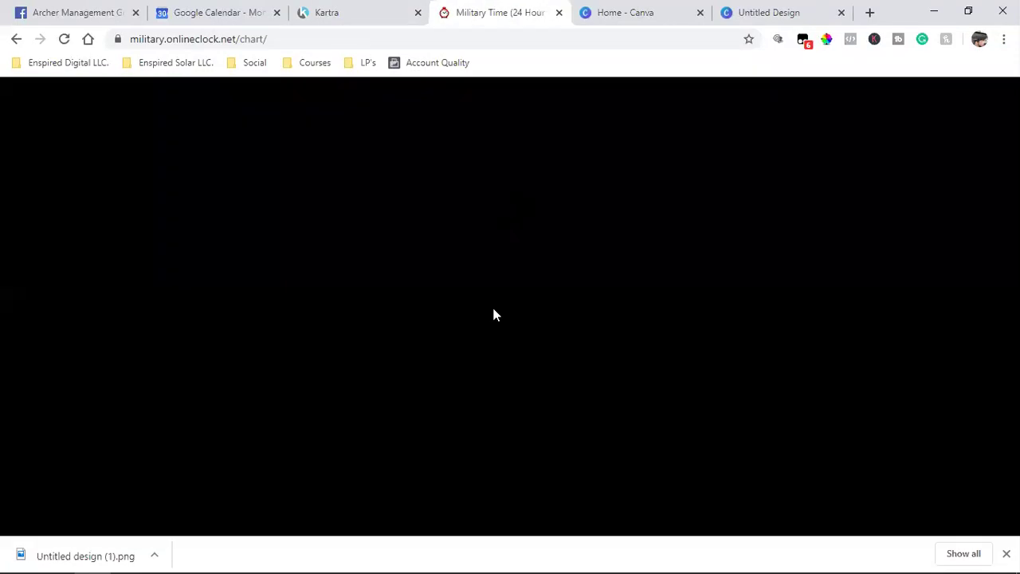
pyautogui.click(183, 39)
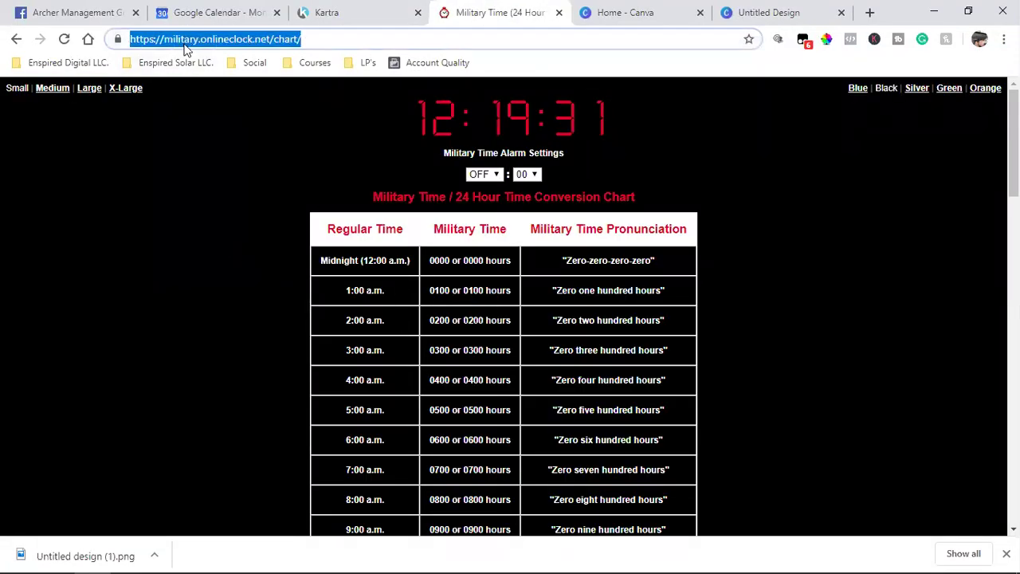
pyautogui.click(227, 351)
pyautogui.scroll(-4, 369, 456)
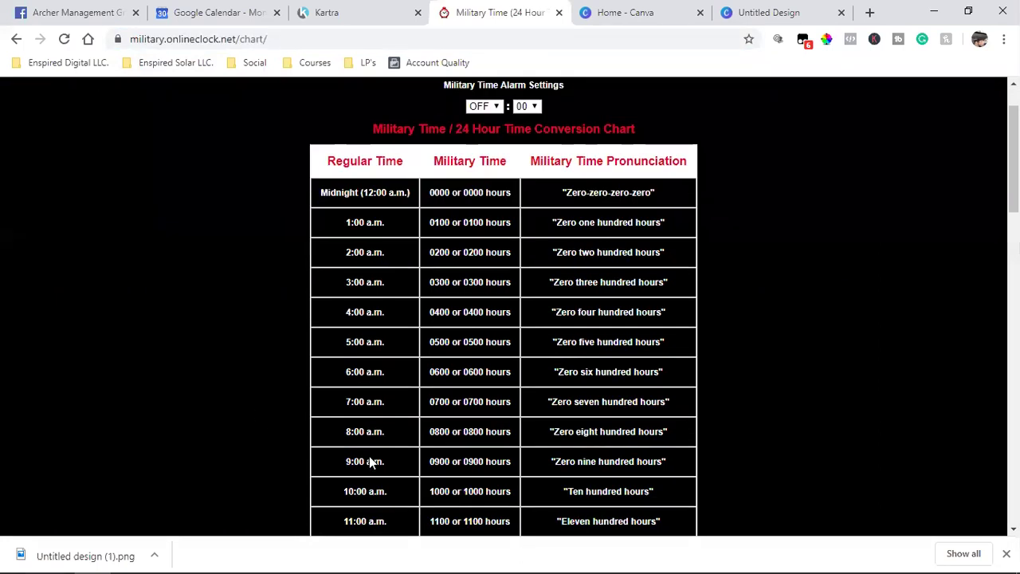
pyautogui.scroll(-2, 370, 419)
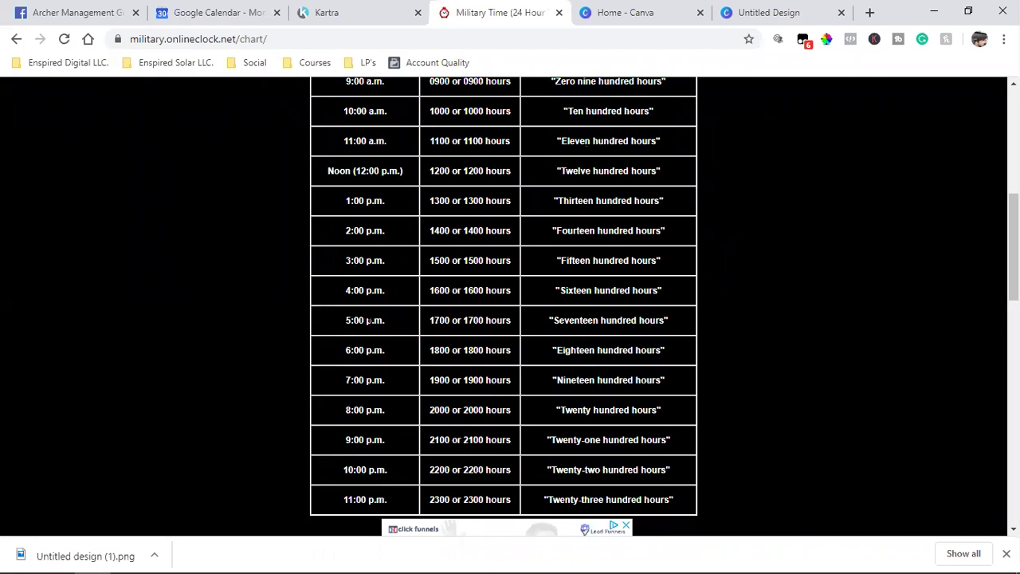
pyautogui.tripleClick(365, 410)
pyautogui.doubleClick(613, 410)
pyautogui.click(613, 409)
# Return to the Kartra calendar and set Monday's available hours to end at 20:00
pyautogui.click(340, 9)
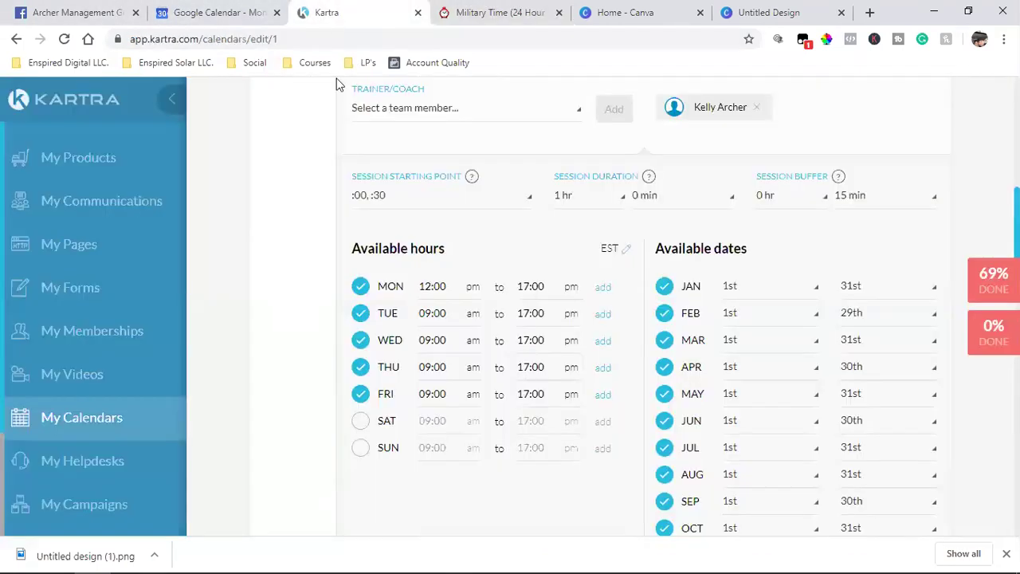
pyautogui.click(529, 286)
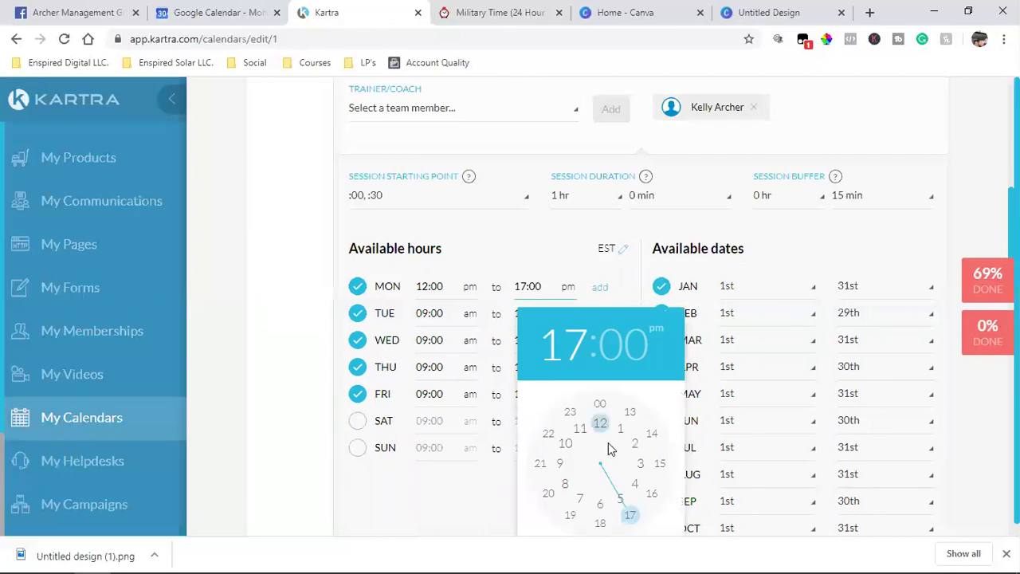
pyautogui.click(548, 492)
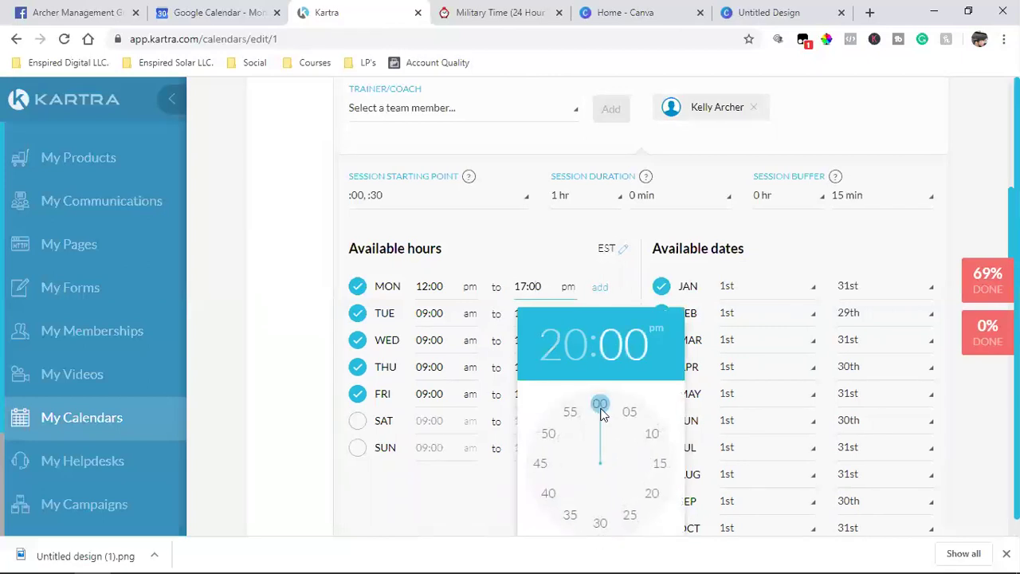
pyautogui.click(600, 408)
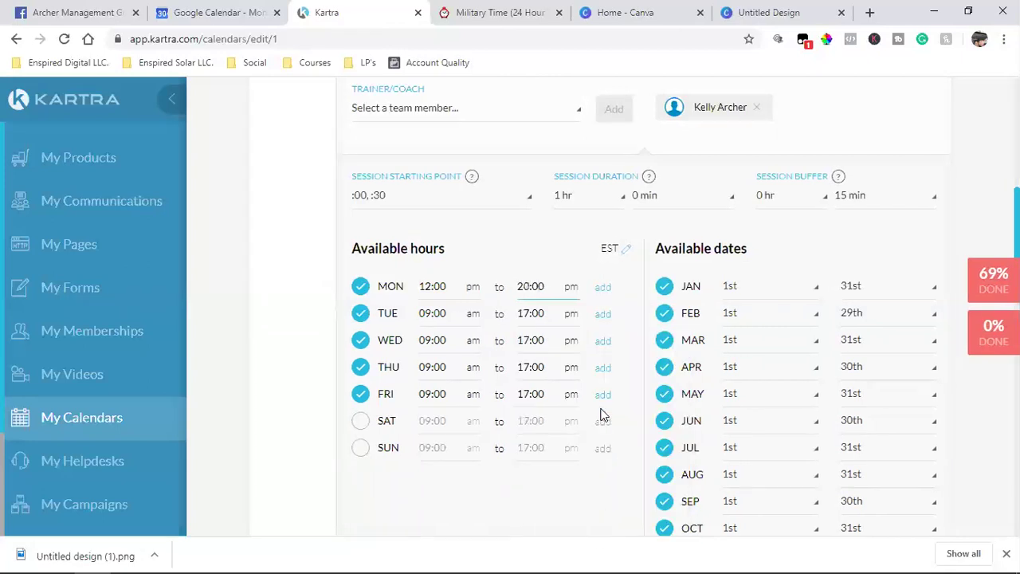
# Set Tuesday's available hours from 12:00 pm to 20:00
pyautogui.click(428, 315)
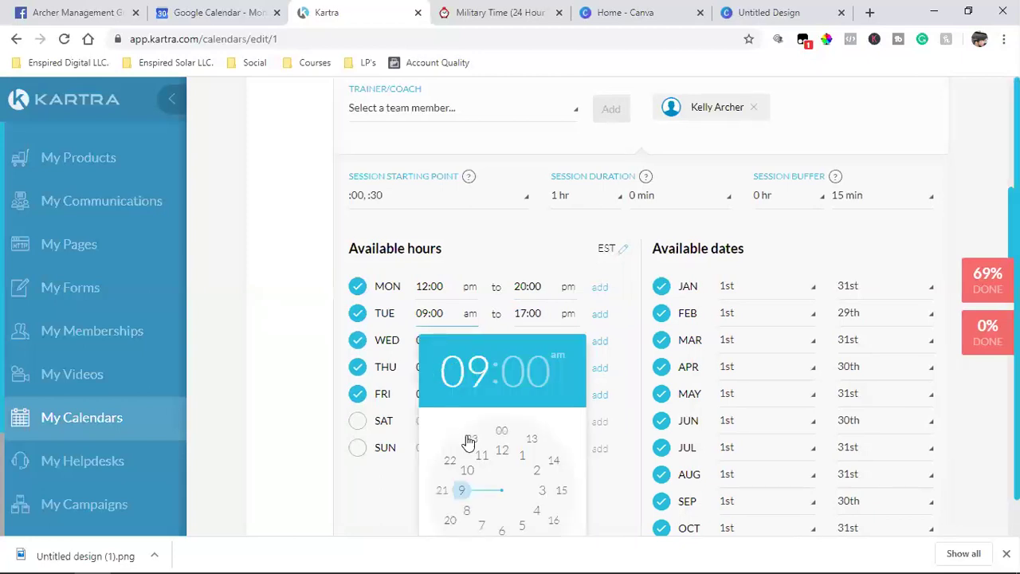
pyautogui.click(505, 461)
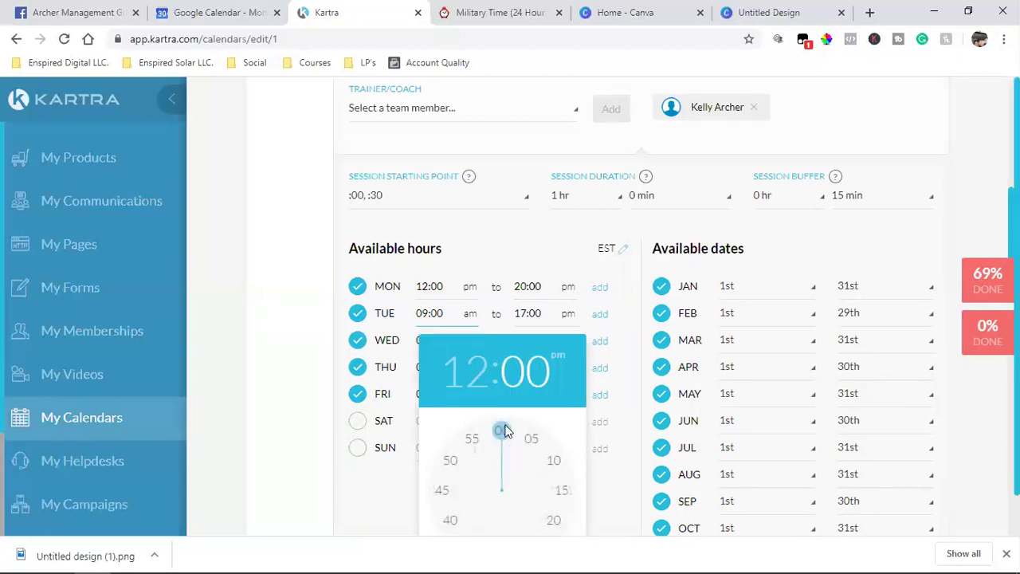
pyautogui.click(503, 435)
pyautogui.click(530, 314)
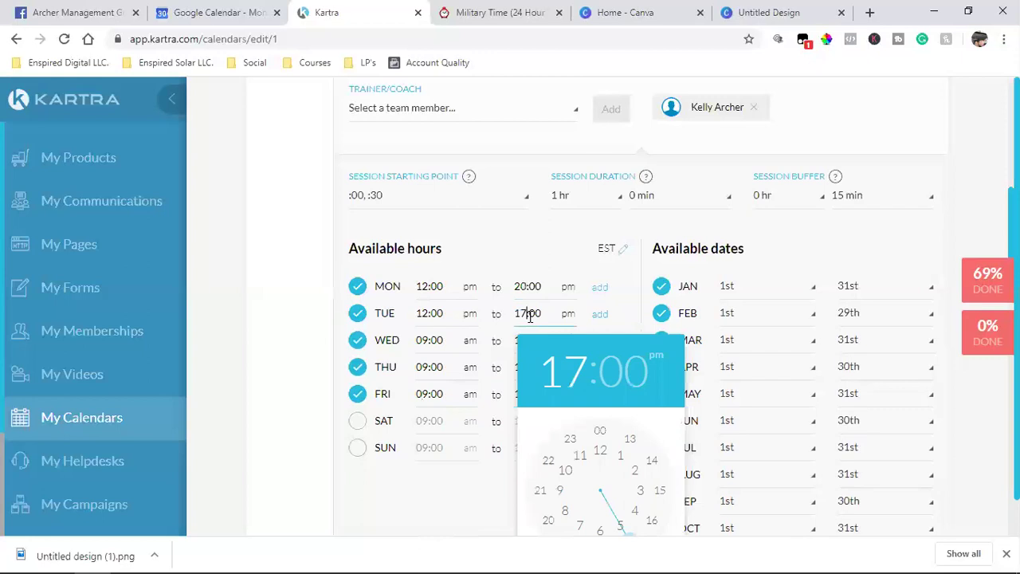
pyautogui.click(548, 520)
pyautogui.click(601, 434)
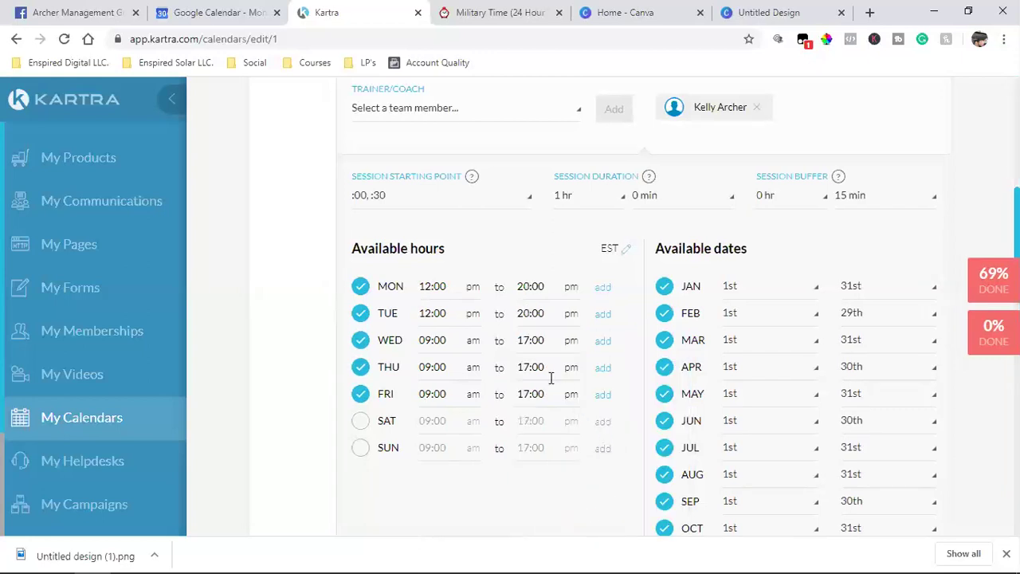
# Set Wednesday's available hours to end at 20:00 and start at 12:00 pm
pyautogui.click(521, 340)
pyautogui.click(548, 264)
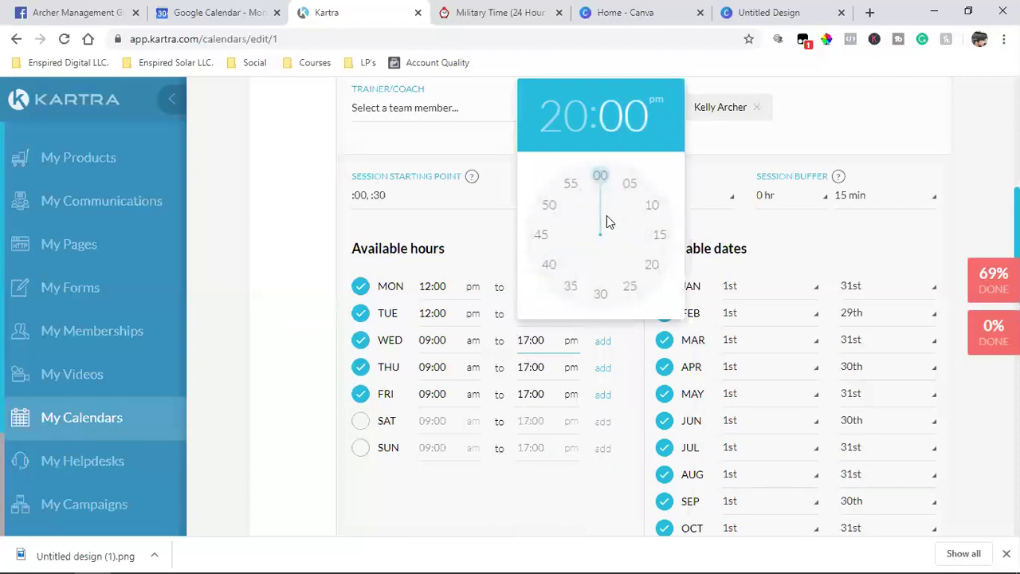
pyautogui.click(600, 176)
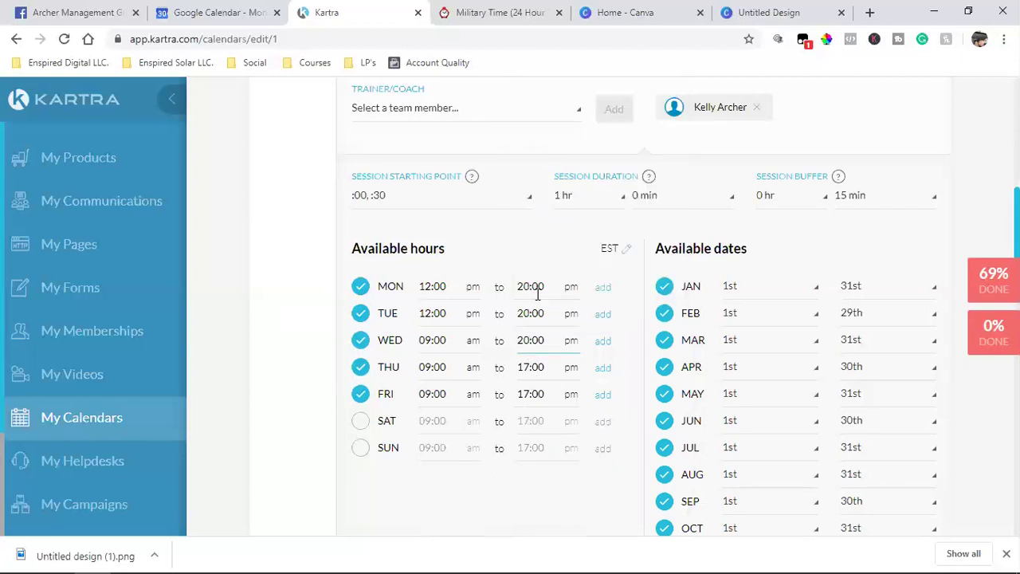
pyautogui.click(429, 342)
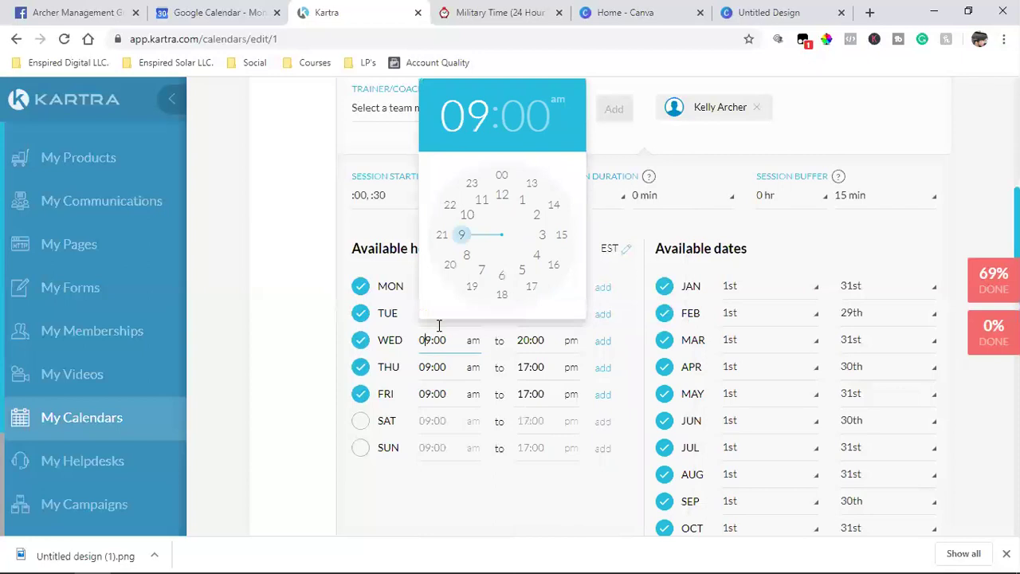
pyautogui.click(494, 199)
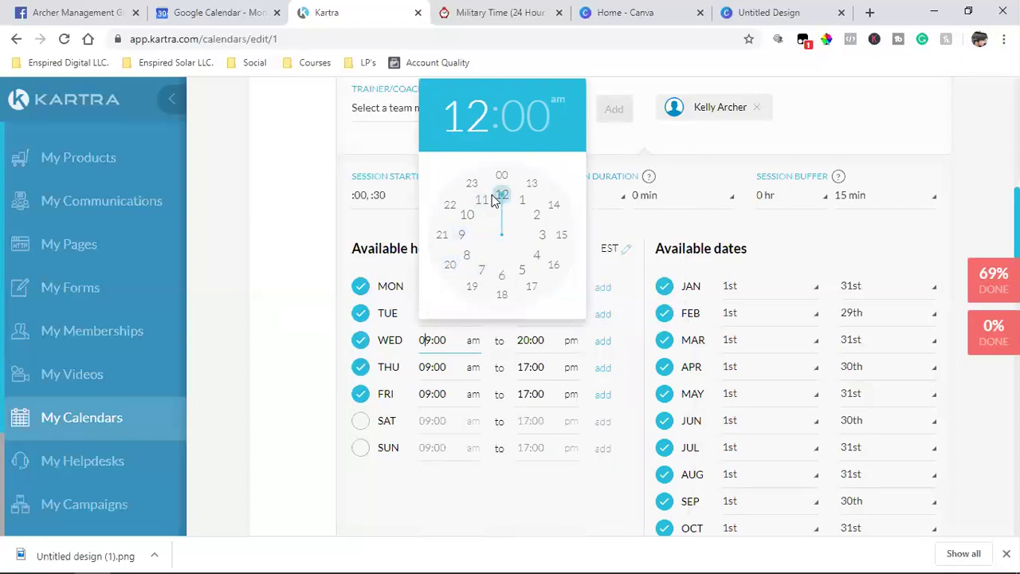
pyautogui.click(501, 177)
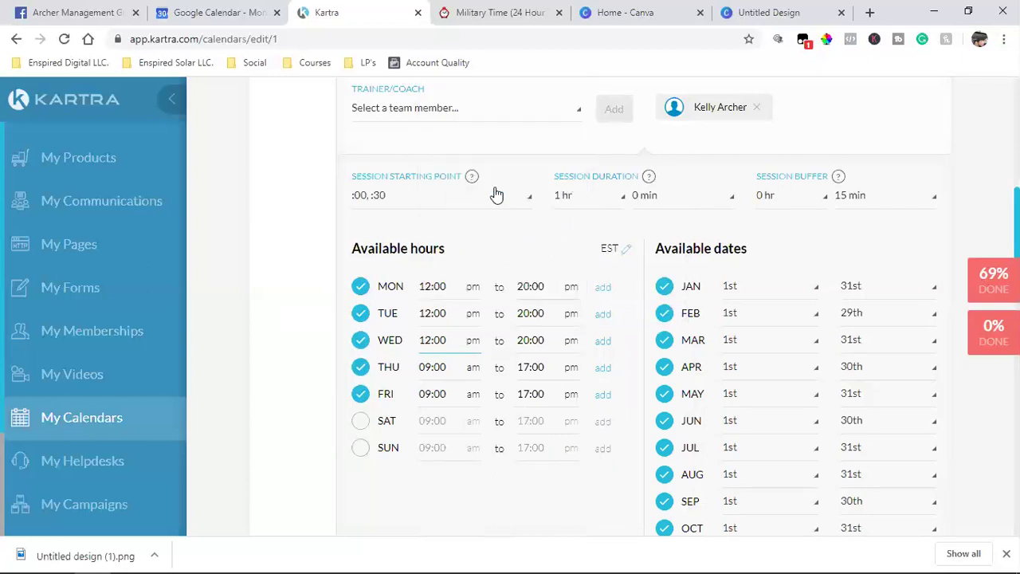
# Set the start of the available hours on Thursday and Friday to 12:00 pm
pyautogui.click(423, 367)
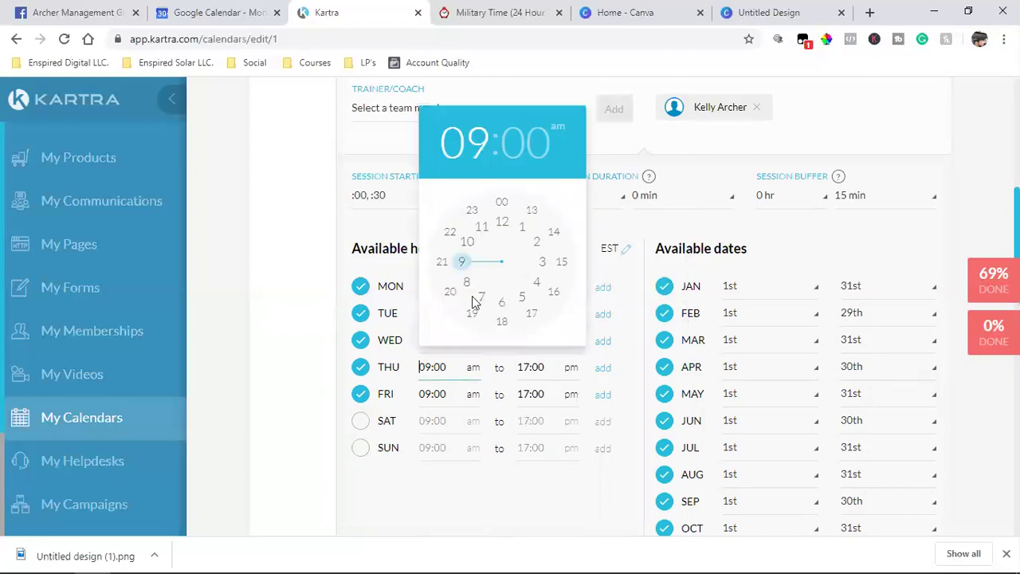
pyautogui.click(502, 224)
pyautogui.click(503, 209)
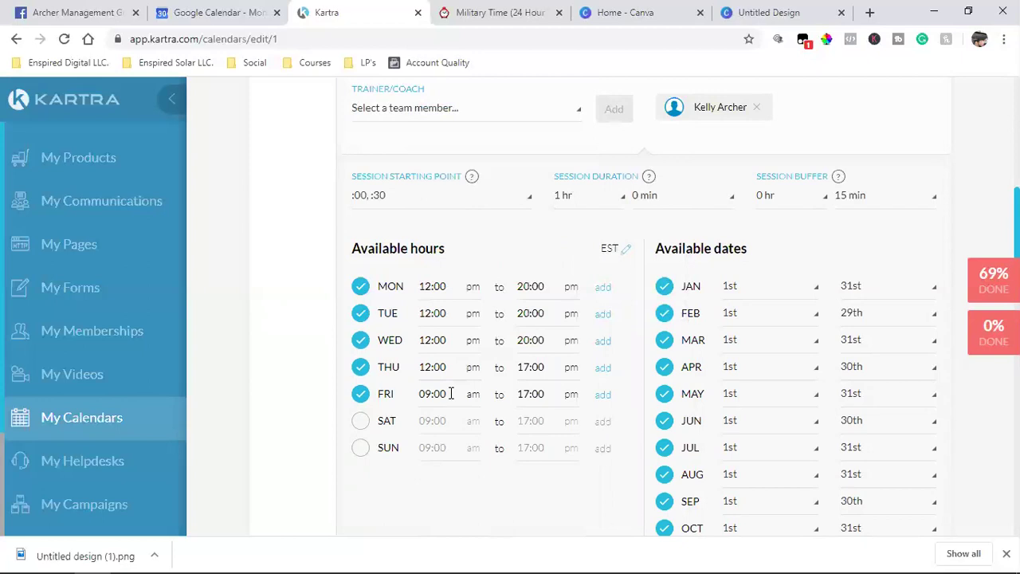
pyautogui.click(427, 394)
pyautogui.click(502, 247)
pyautogui.click(501, 230)
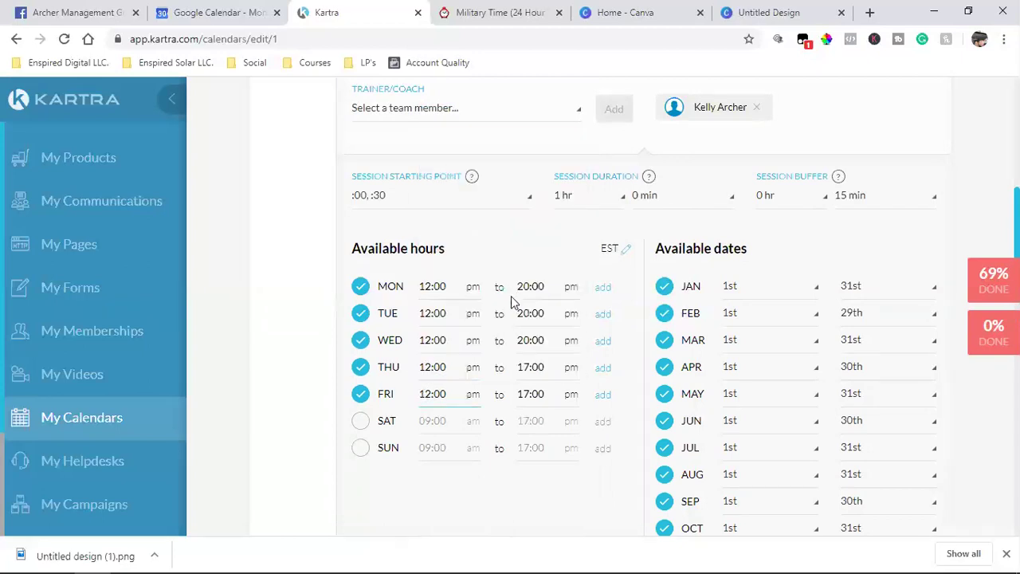
# Set the end of the available hours on Thursday and Friday to 20:00
pyautogui.click(530, 368)
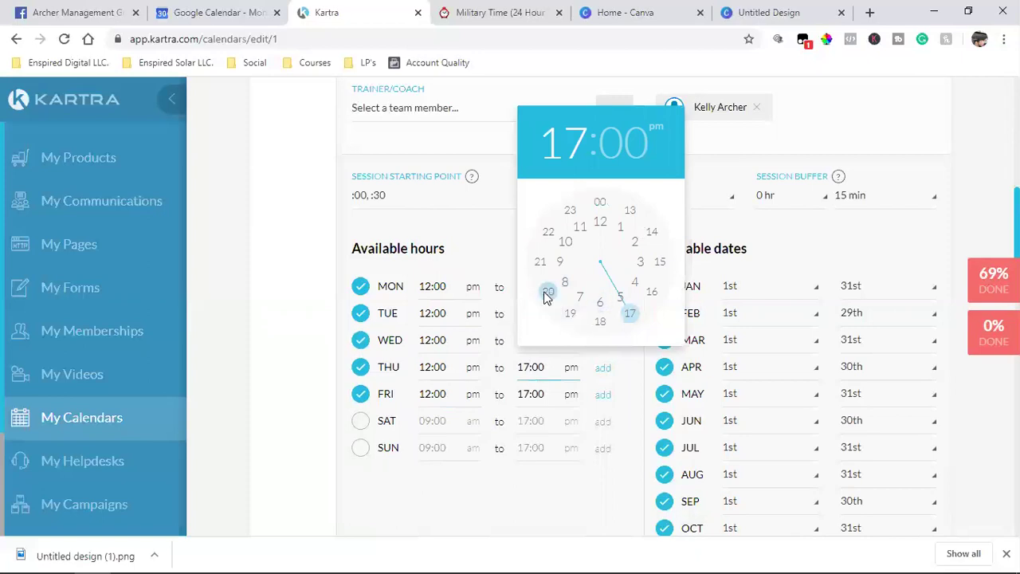
pyautogui.click(549, 292)
pyautogui.click(600, 204)
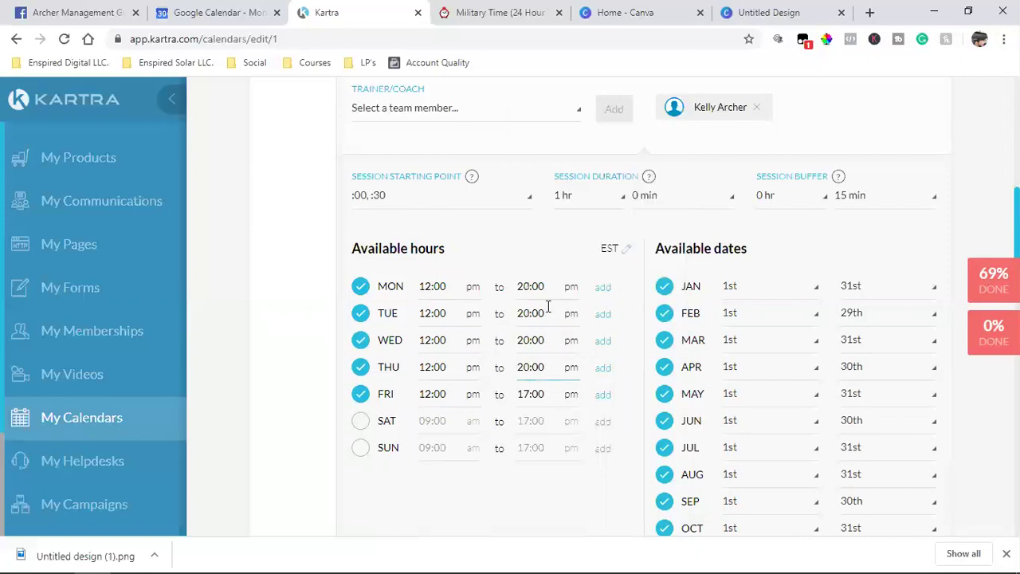
pyautogui.click(525, 395)
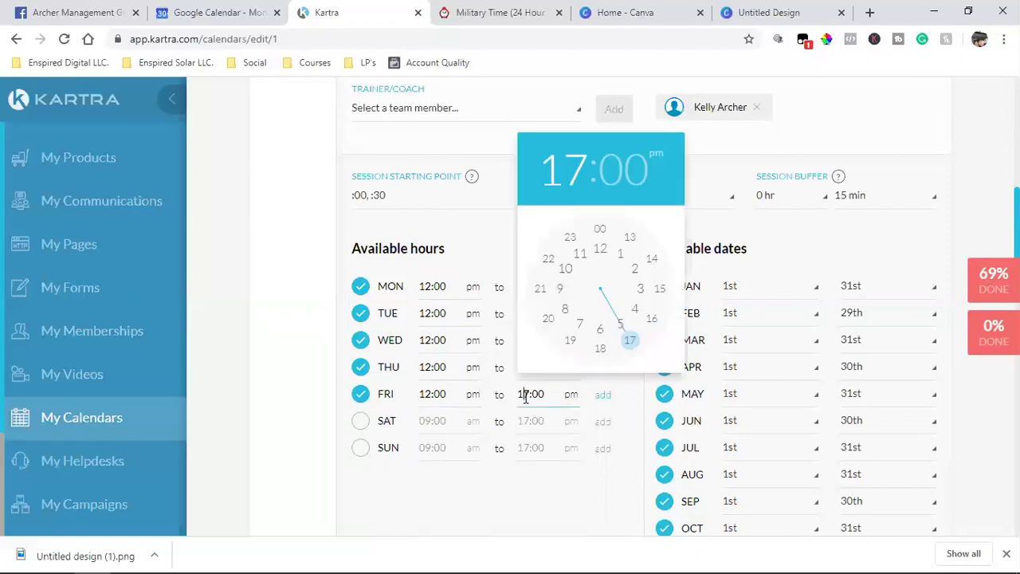
pyautogui.click(550, 321)
pyautogui.click(601, 232)
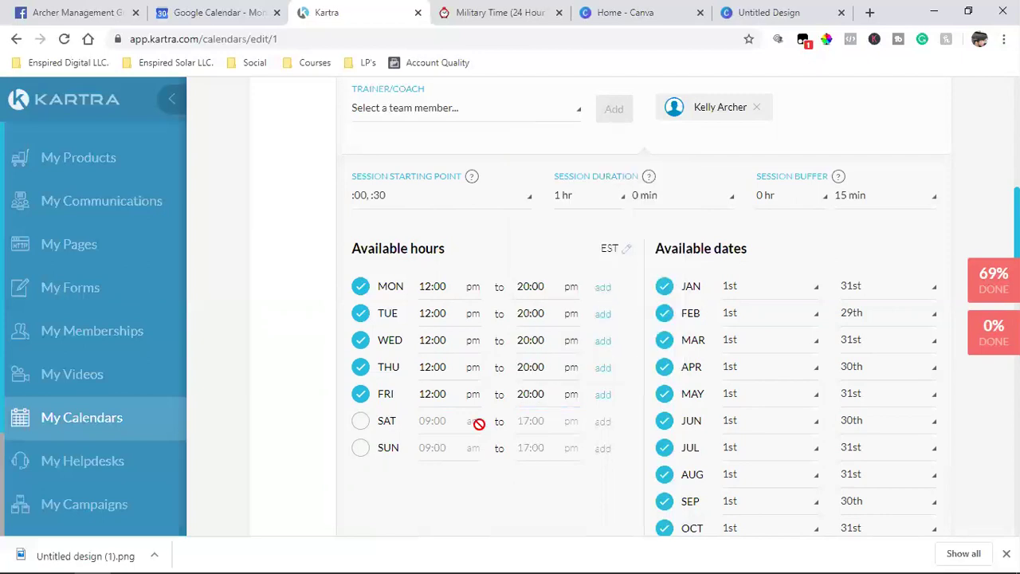
pyautogui.scroll(-2, 432, 420)
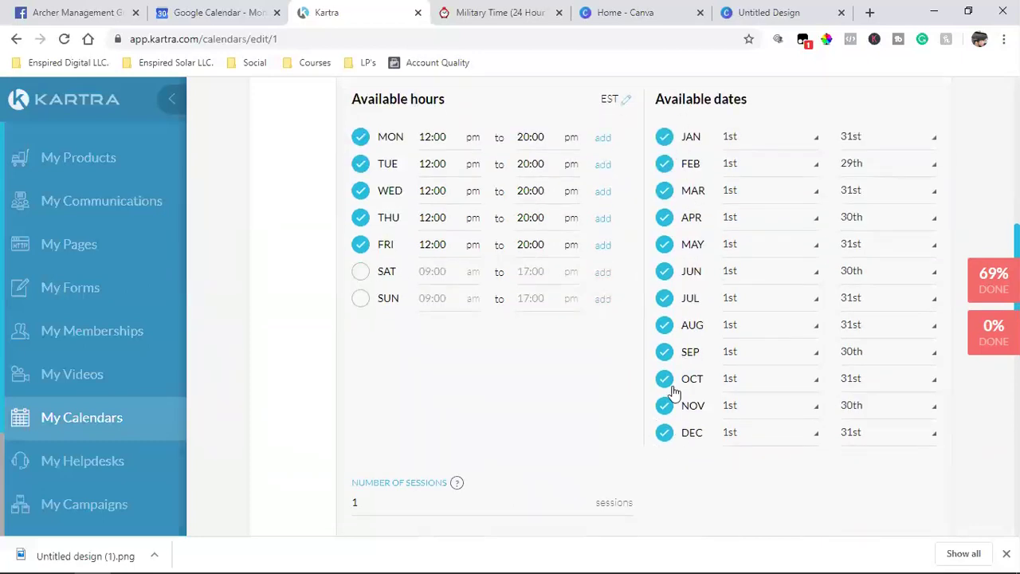
# Limit the class's available dates to January 1st through 15th by disabling every month from February to December
pyautogui.click(666, 180)
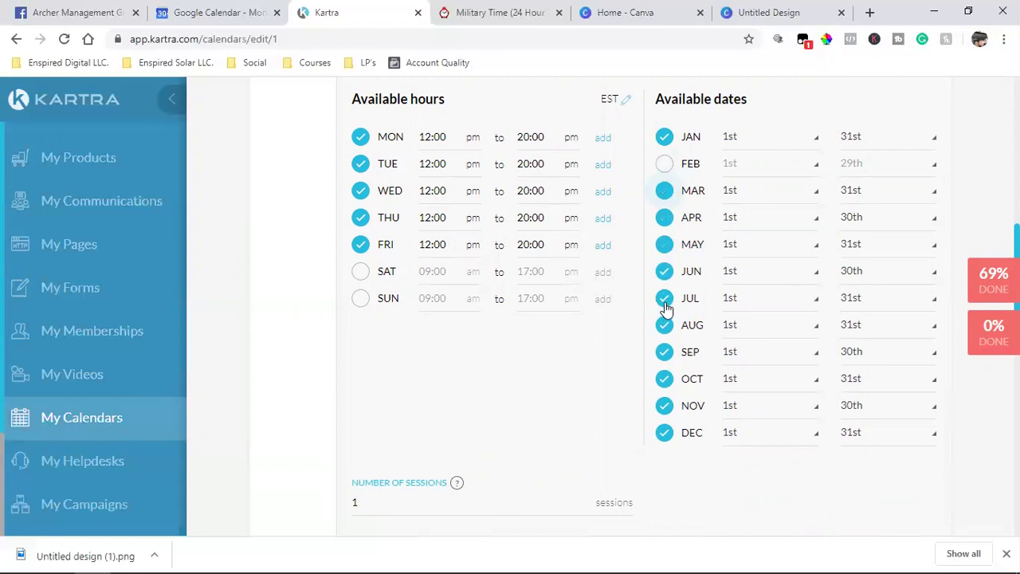
pyautogui.click(664, 378)
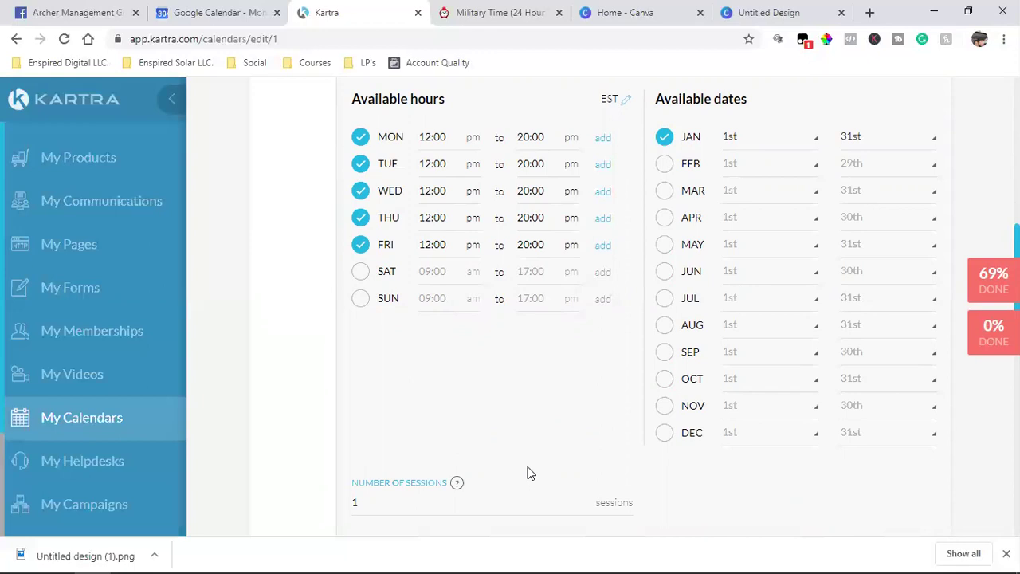
pyautogui.click(853, 145)
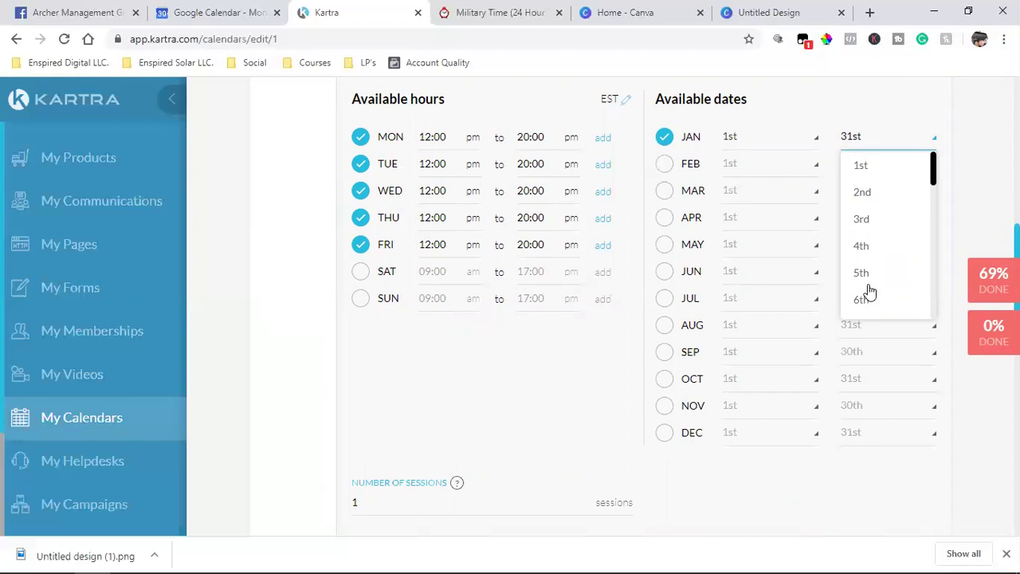
pyautogui.scroll(-2, 871, 296)
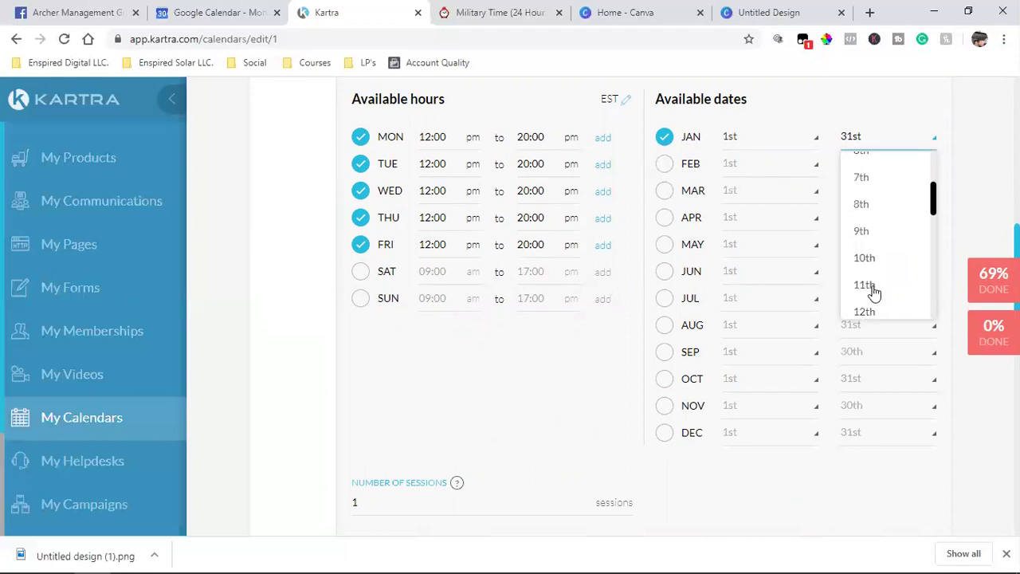
pyautogui.scroll(-2, 871, 271)
pyautogui.click(870, 245)
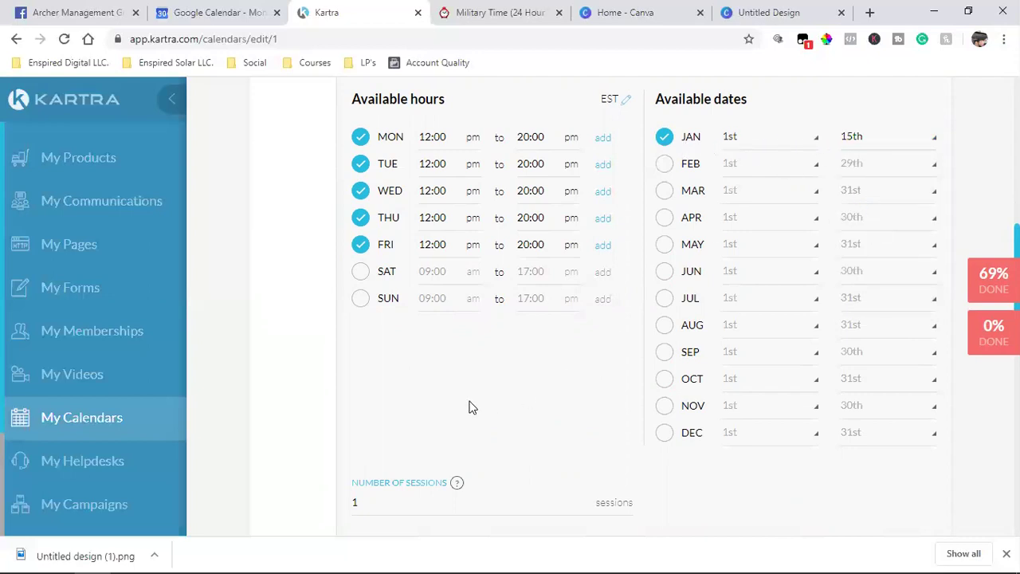
# Enter 1 as the number of sessions for the class
pyautogui.scroll(-2, 470, 406)
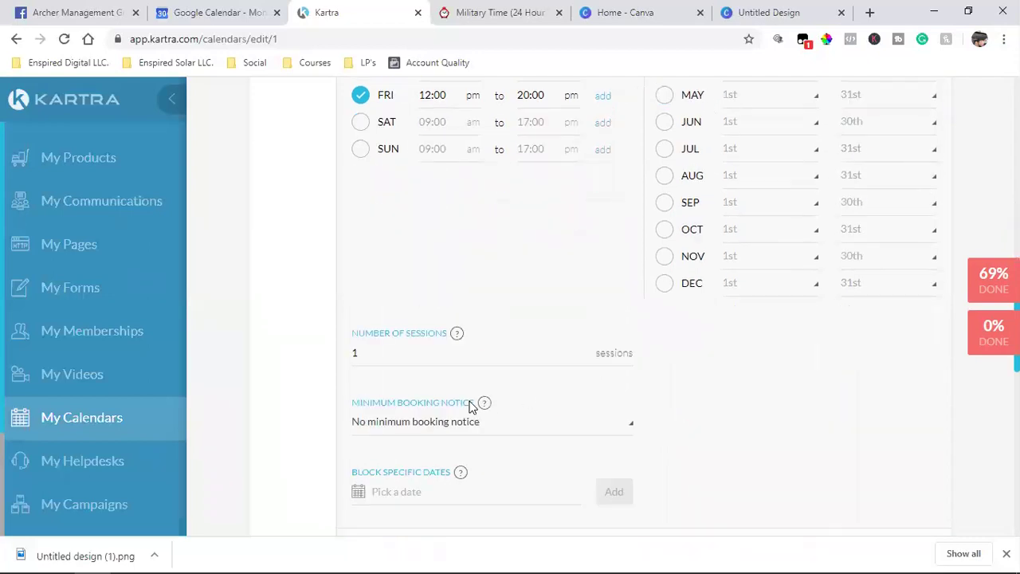
pyautogui.doubleClick(378, 357)
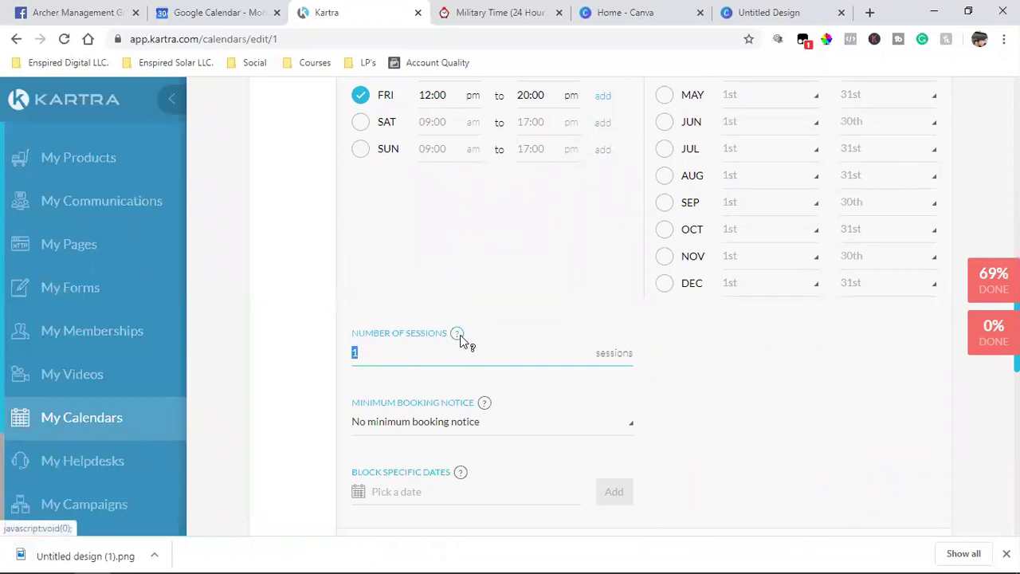
pyautogui.moveTo(456, 333)
pyautogui.write('1')
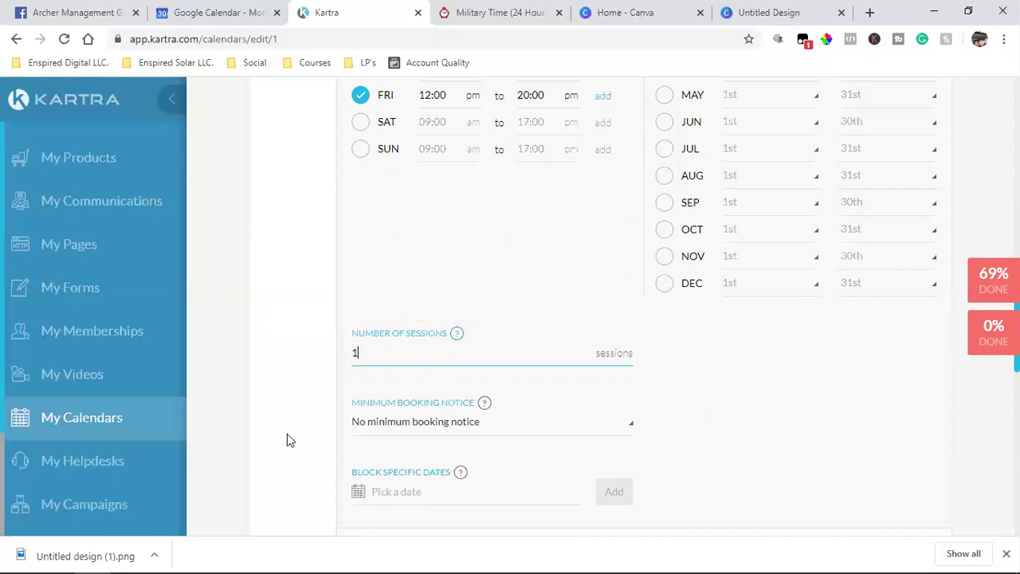
# Set the minimum booking notice to "Don't allow same-day booking"
pyautogui.scroll(-2, 289, 441)
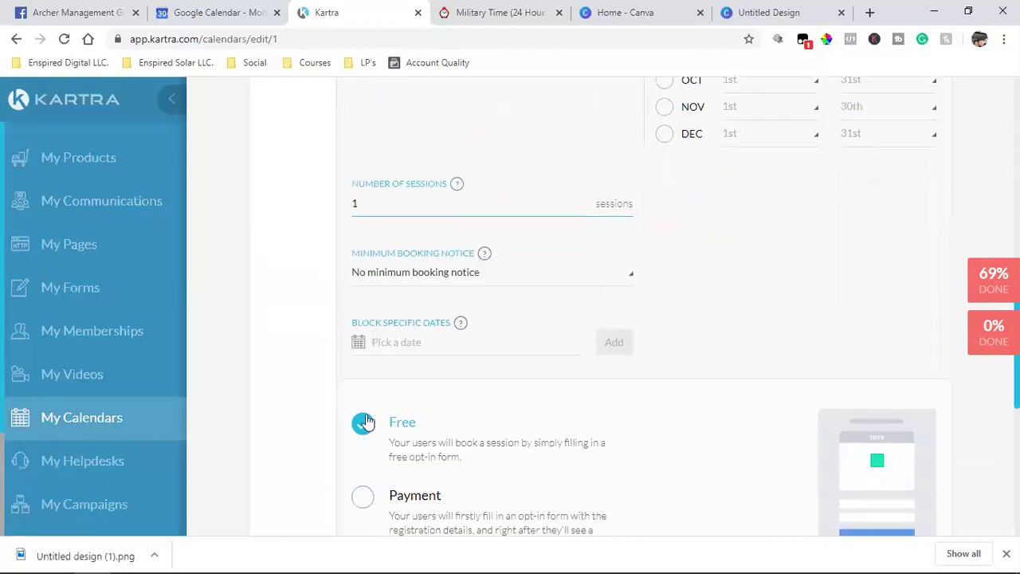
pyautogui.click(443, 275)
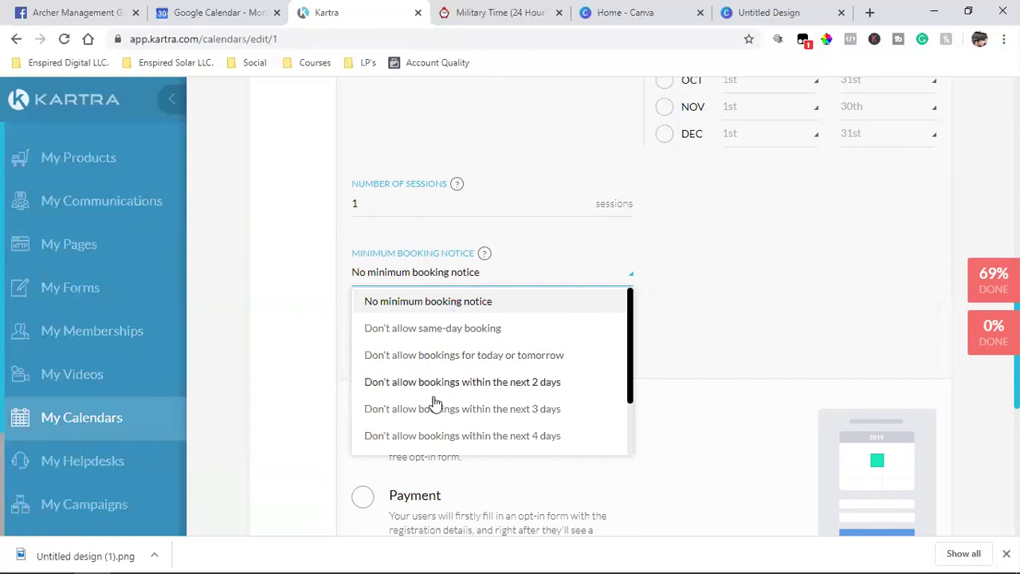
pyautogui.scroll(-1, 448, 388)
pyautogui.scroll(-1, 451, 389)
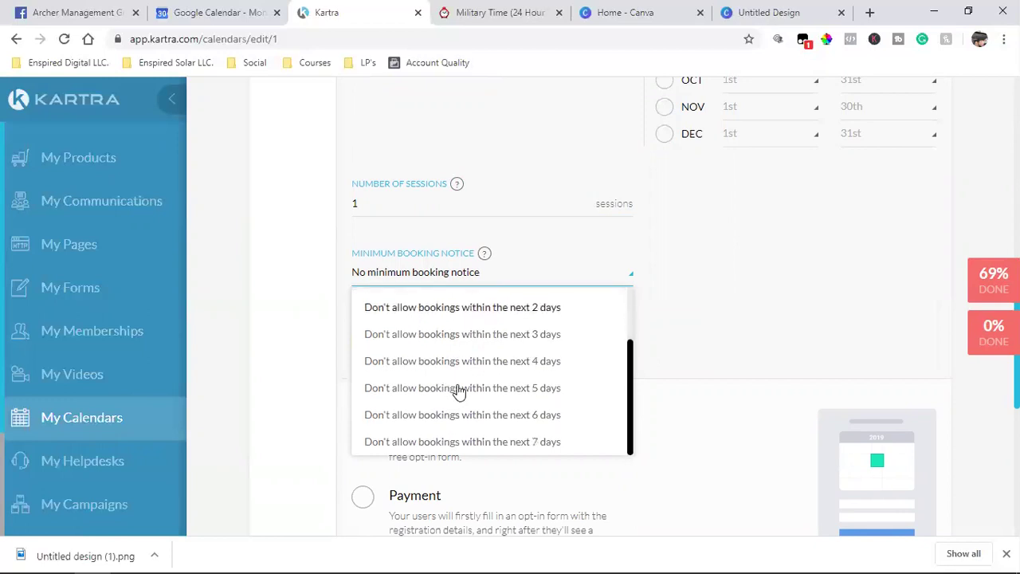
pyautogui.scroll(1, 476, 411)
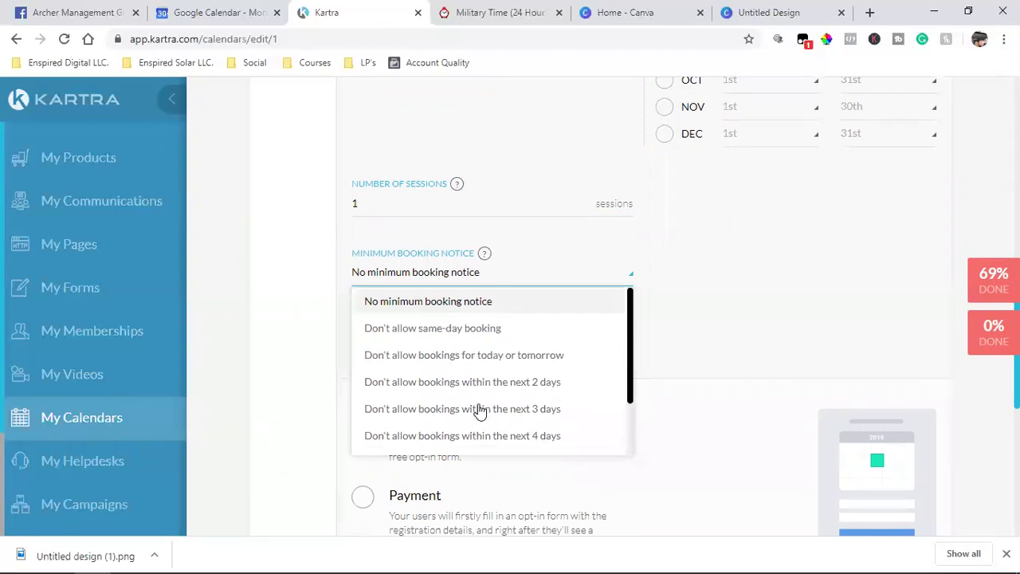
pyautogui.click(423, 333)
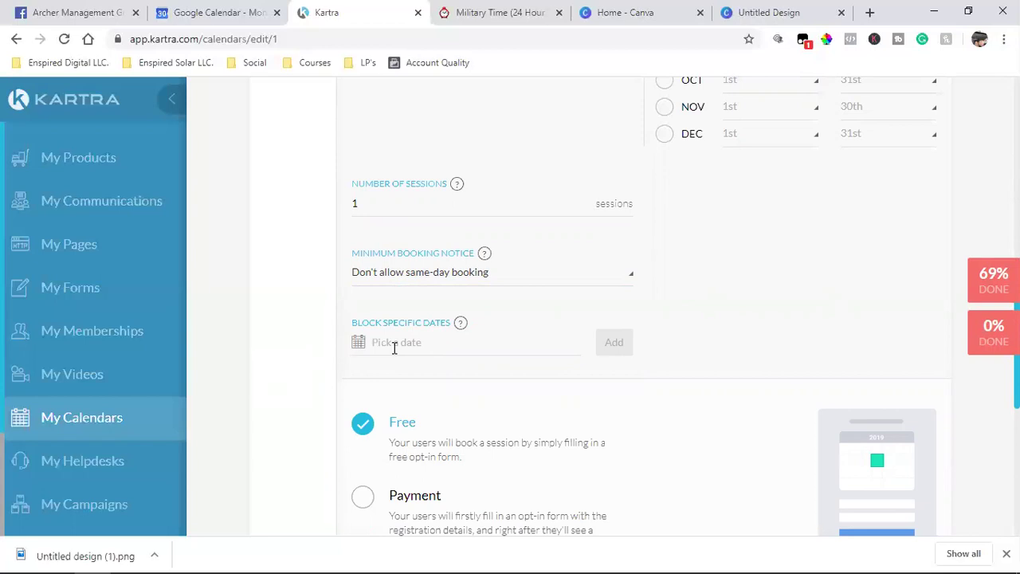
# Review the class's schedule settings, the free and payment booking options and the list of available opt-in forms
pyautogui.scroll(-2, 394, 348)
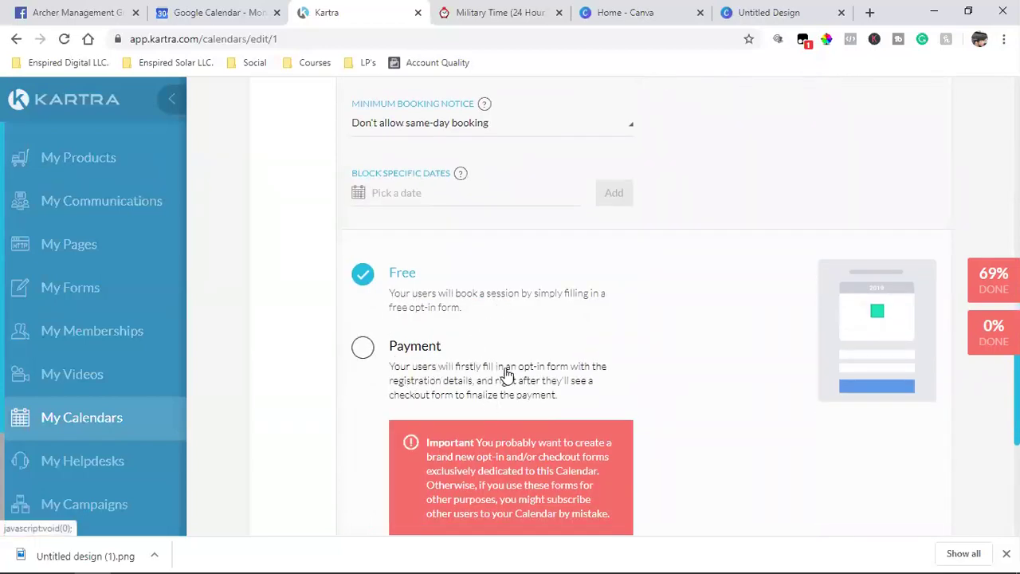
pyautogui.scroll(-4, 509, 372)
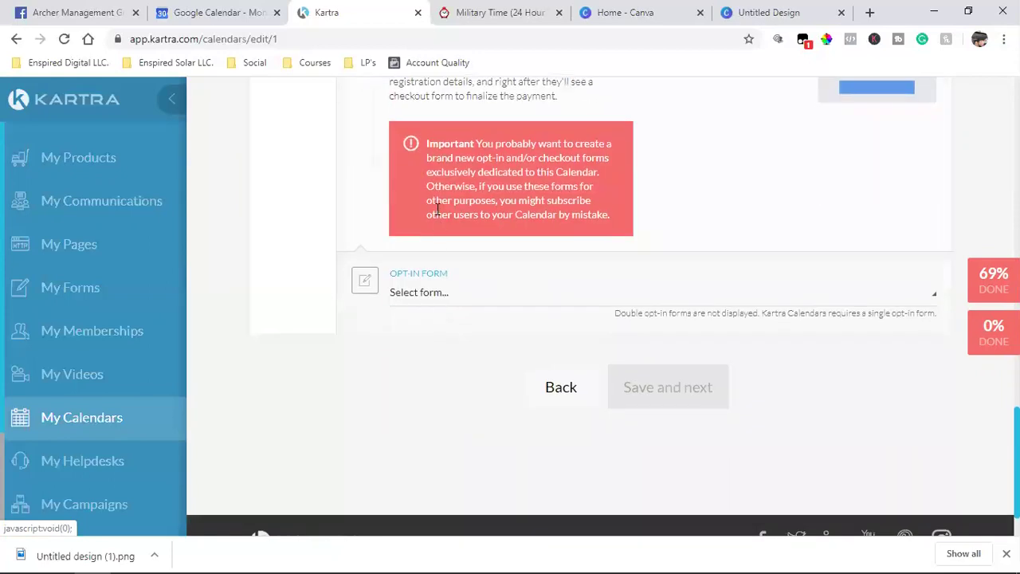
pyautogui.scroll(2, 594, 407)
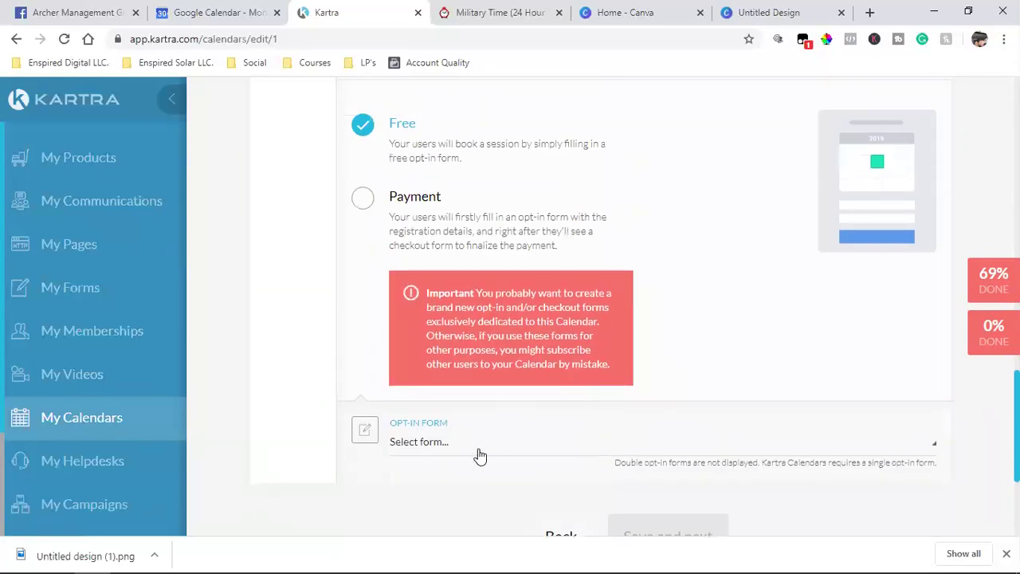
pyautogui.click(429, 449)
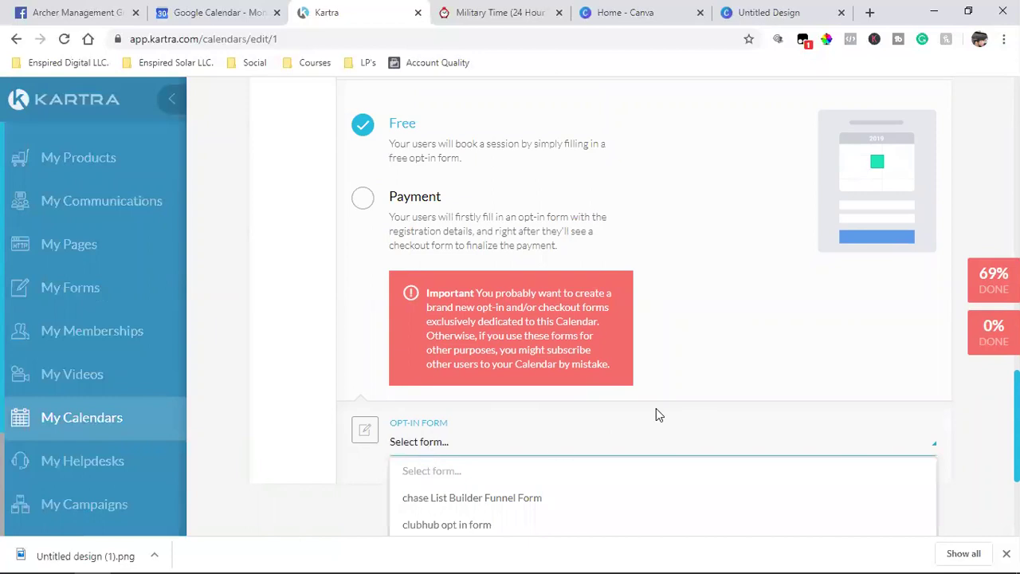
pyautogui.scroll(-2, 656, 410)
pyautogui.click(470, 435)
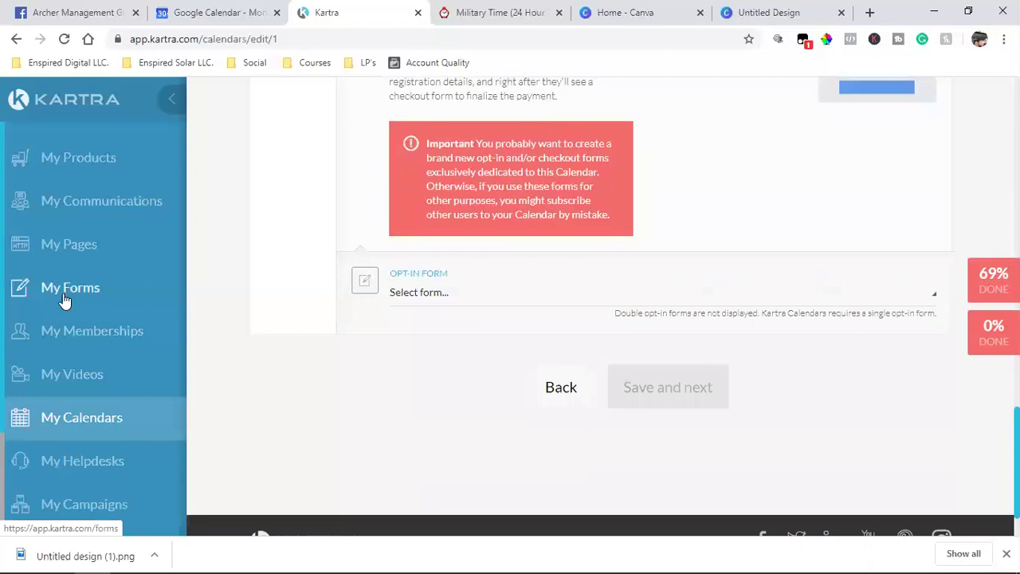
pyautogui.scroll(2, 390, 390)
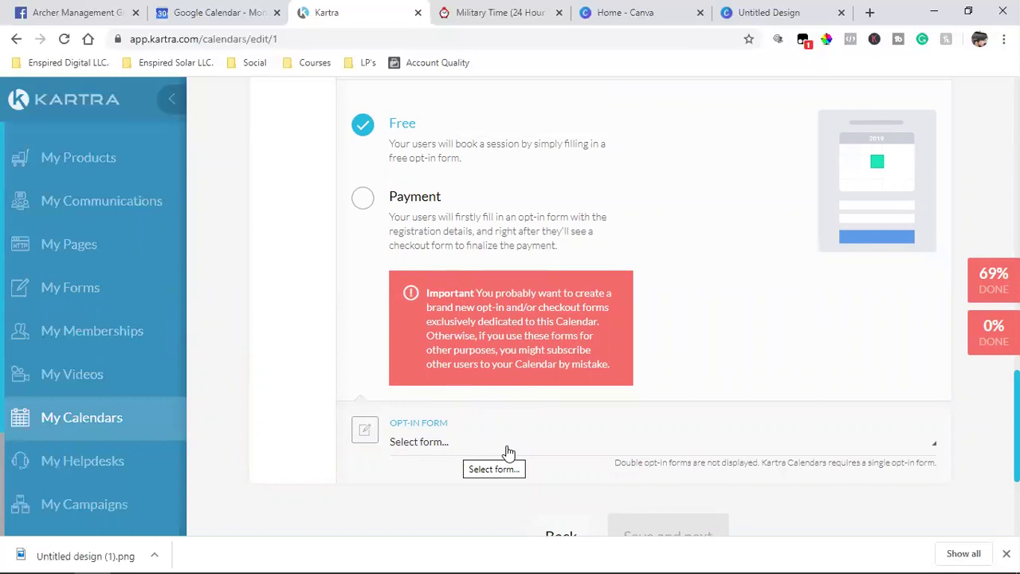
pyautogui.scroll(15, 508, 452)
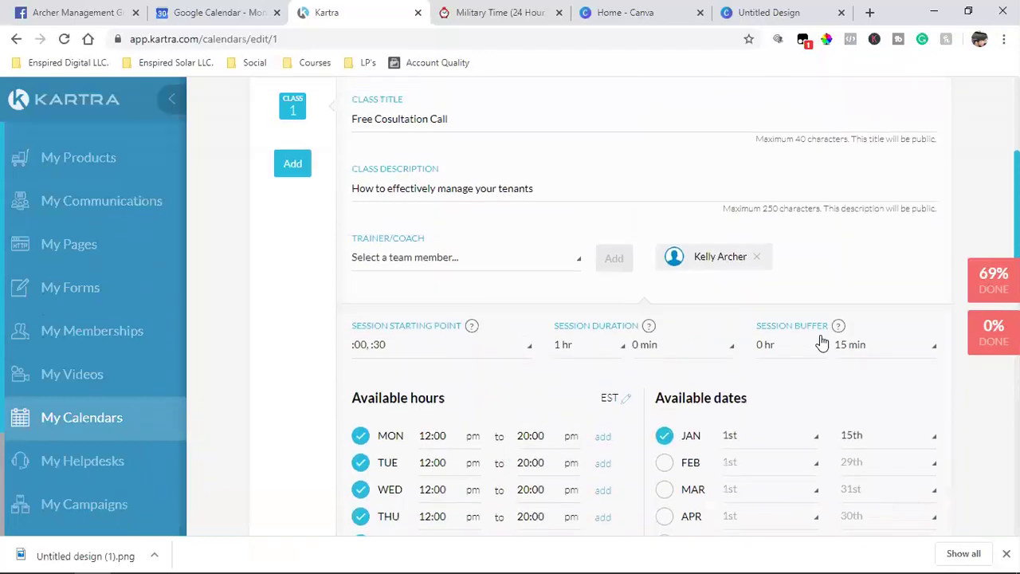
pyautogui.scroll(-15, 772, 403)
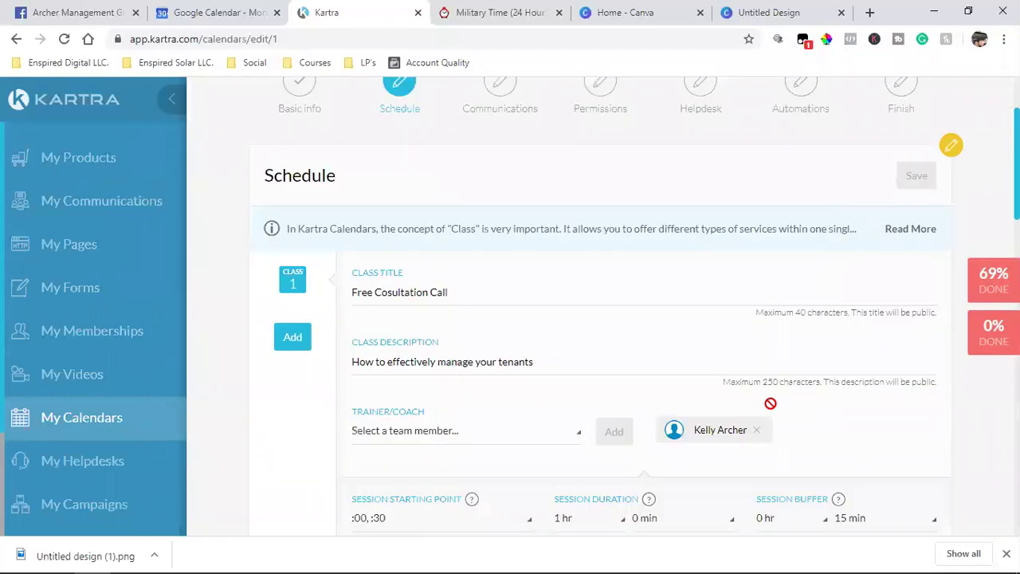
pyautogui.scroll(-2, 770, 409)
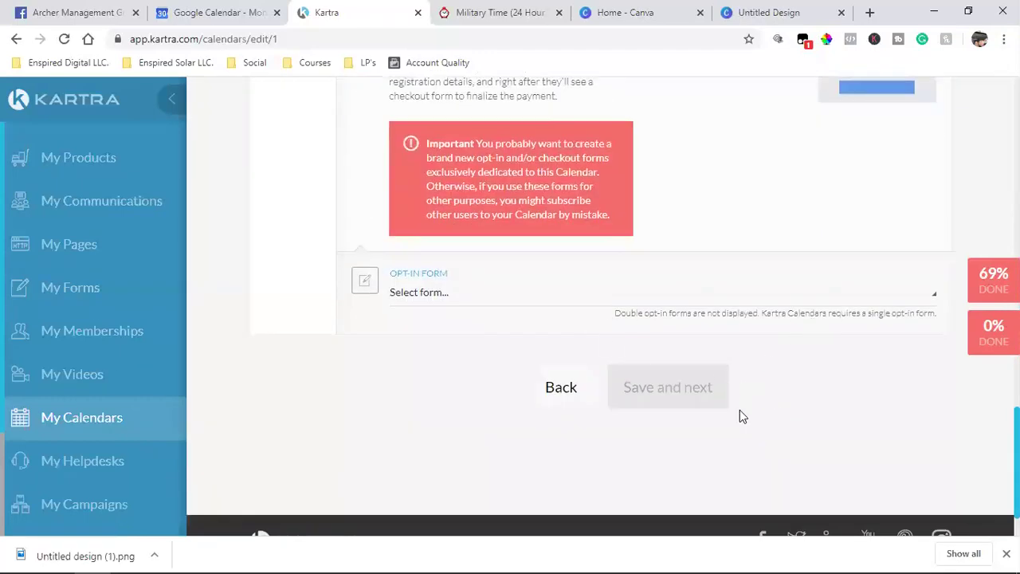
pyautogui.scroll(2, 740, 413)
pyautogui.scroll(8, 667, 458)
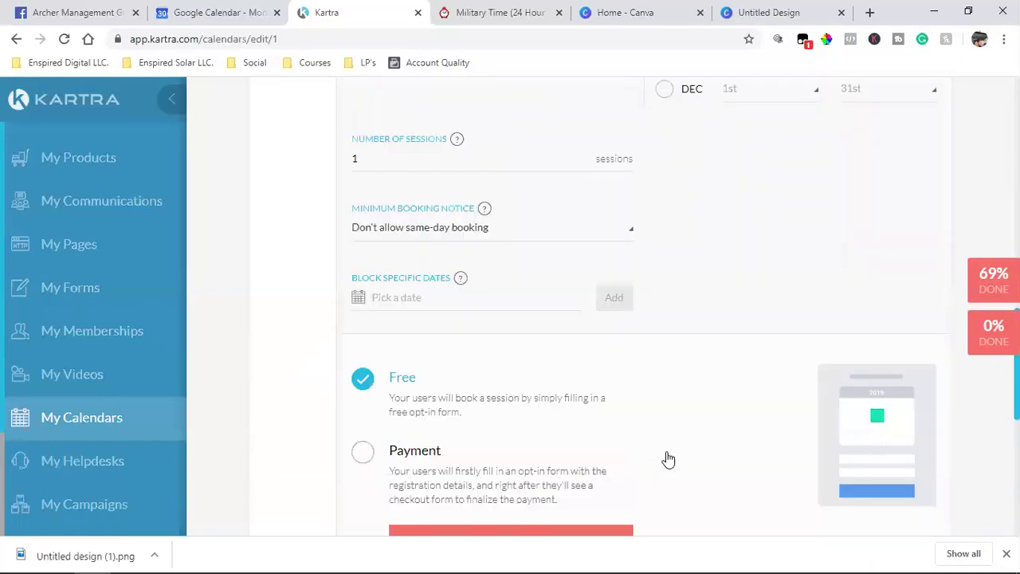
pyautogui.scroll(6, 667, 457)
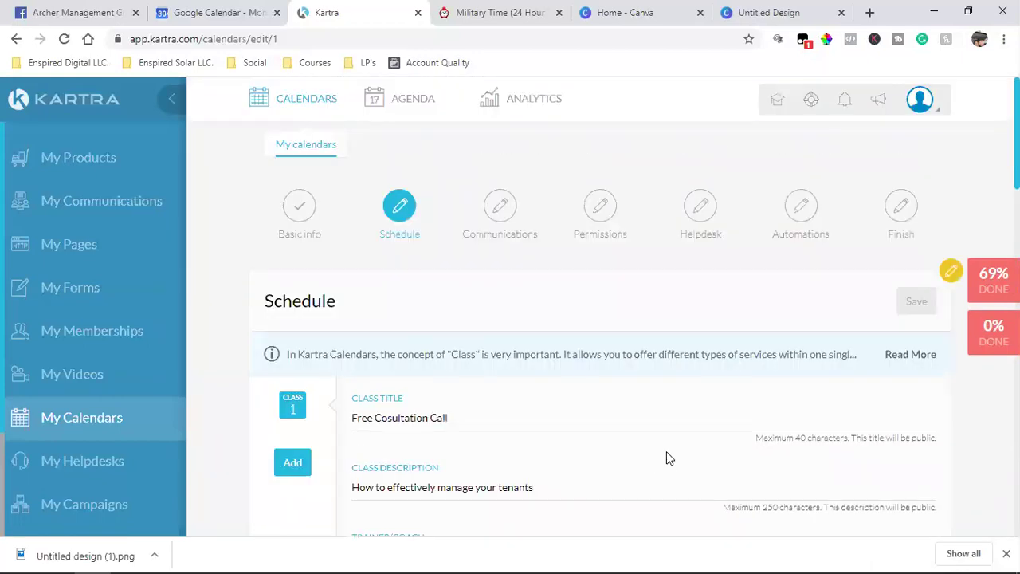
# Open the Forms section in a new browser tab and close the Canva tabs
pyautogui.rightClick(62, 289)
pyautogui.click(84, 296)
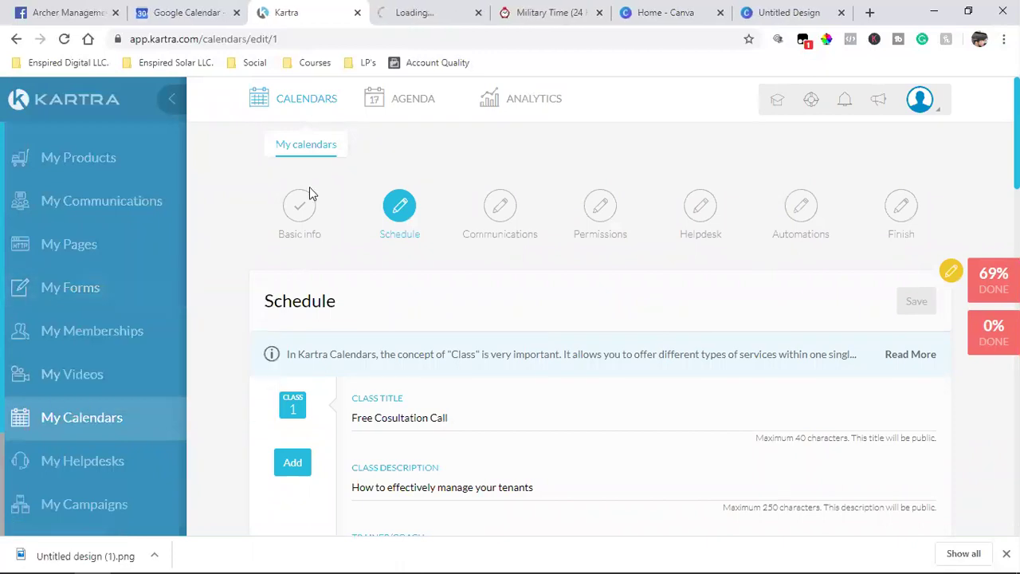
pyautogui.click(399, 11)
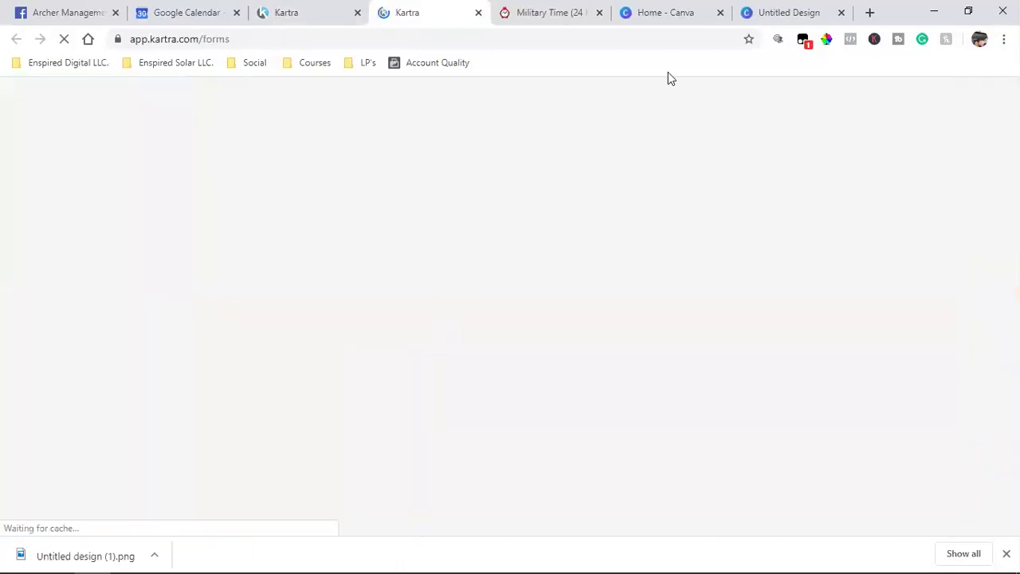
pyautogui.click(720, 13)
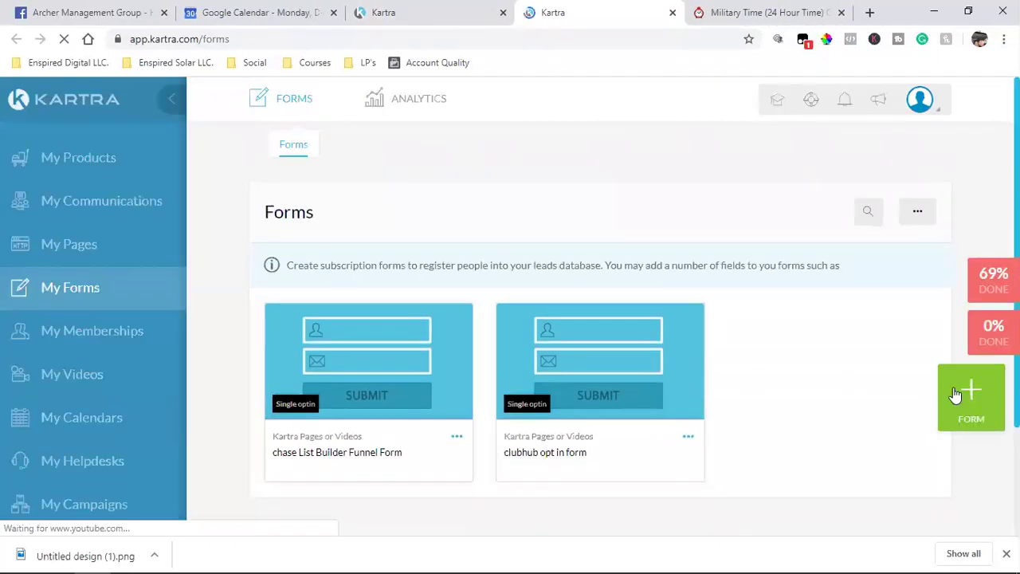
# Create a new opt-in form named "Archer Management Group Appointments"
pyautogui.click(954, 390)
pyautogui.click(507, 218)
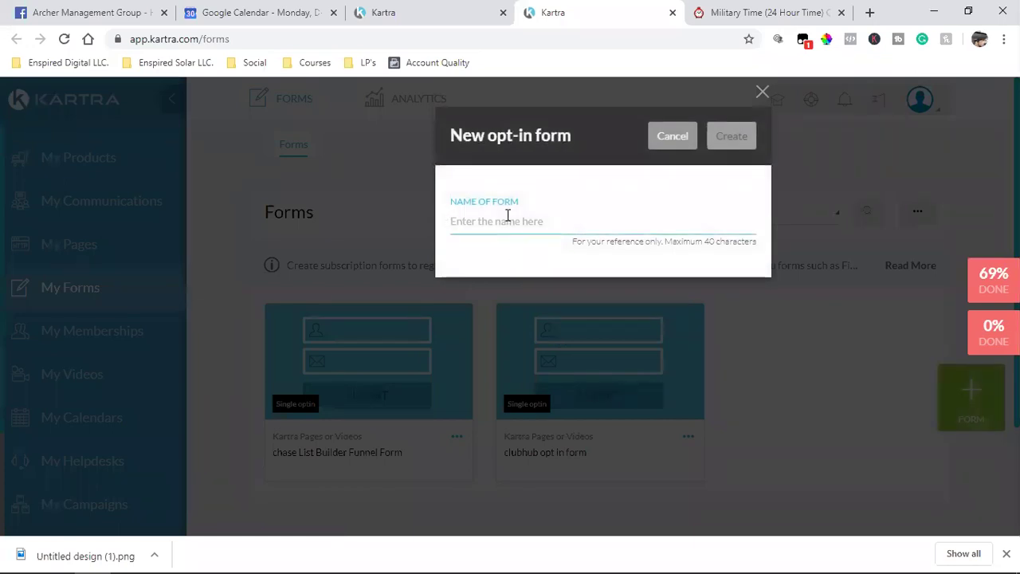
pyautogui.write('Archer Management Group')
pyautogui.write('asd')
pyautogui.press('BackSpace')
pyautogui.press('BackSpace')
pyautogui.press('BackSpace')
pyautogui.press('BackSpace')
pyautogui.write('S')
pyautogui.press('BackSpace')
pyautogui.write('Callend')
pyautogui.press('BackSpace')
pyautogui.press('BackSpace')
pyautogui.press('BackSpace')
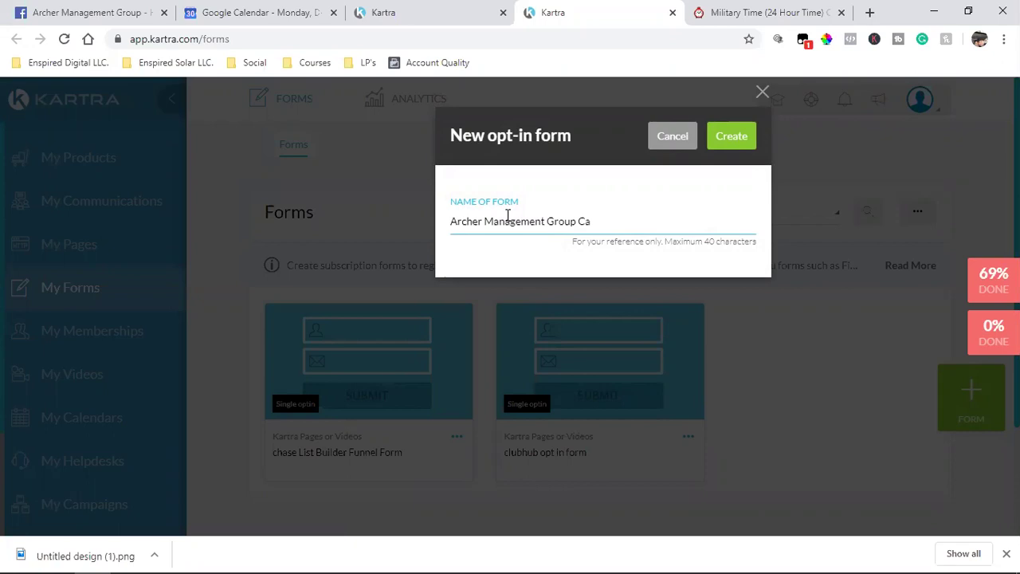
pyautogui.press('BackSpace')
pyautogui.press('BackSpace')
pyautogui.write('Appointments')
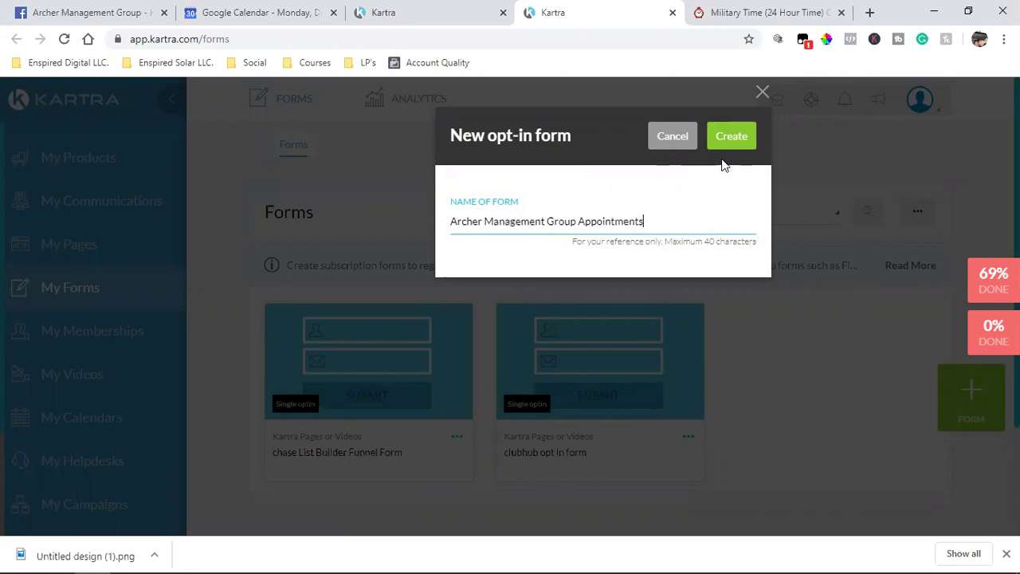
pyautogui.click(723, 141)
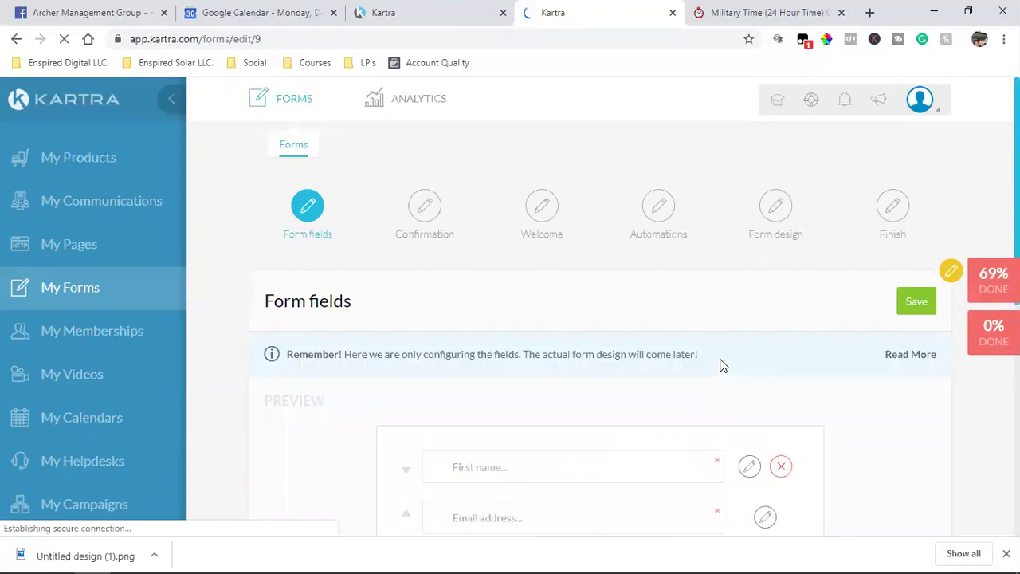
# Save the form with its default first name and email address fields and continue to the confirmation settings
pyautogui.scroll(-2, 842, 367)
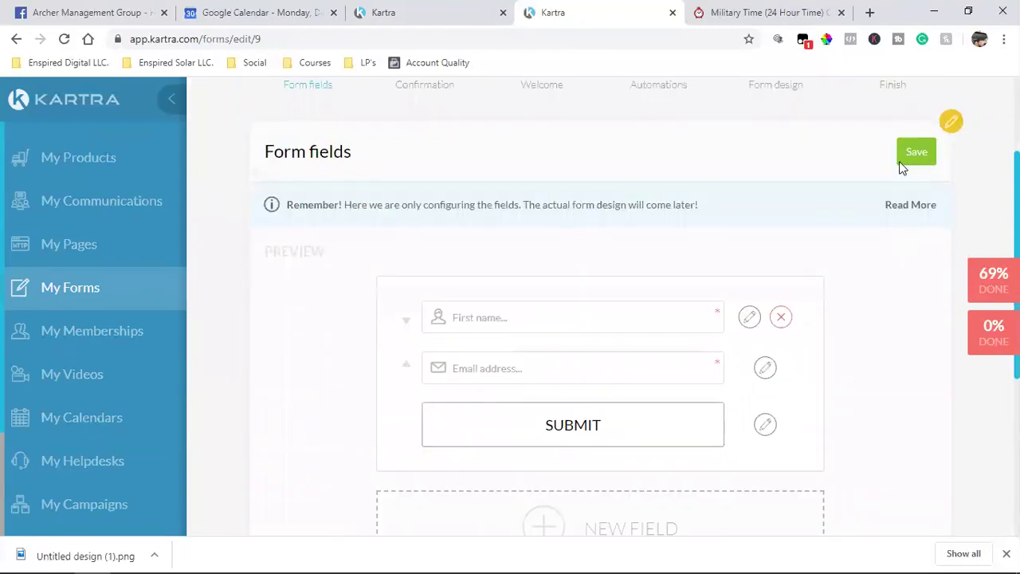
pyautogui.click(901, 163)
pyautogui.click(632, 329)
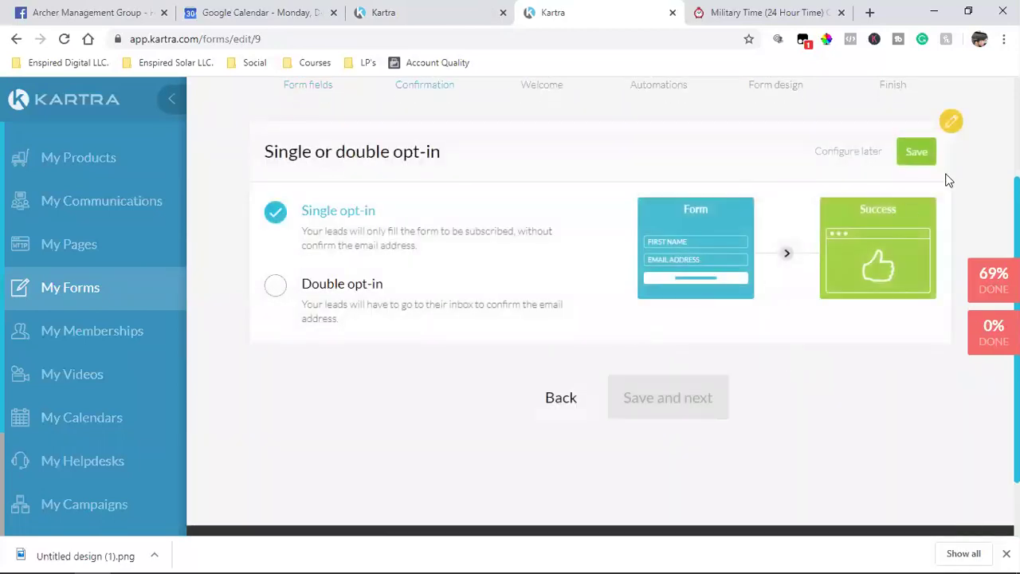
# Save single opt-in as the confirmation type and postpone the success page configuration
pyautogui.click(916, 152)
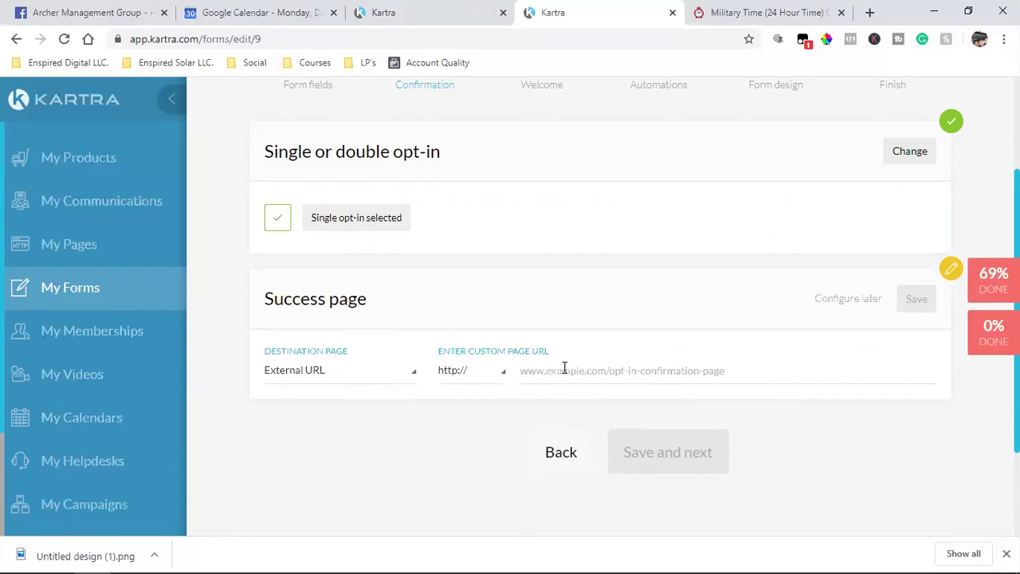
pyautogui.click(864, 300)
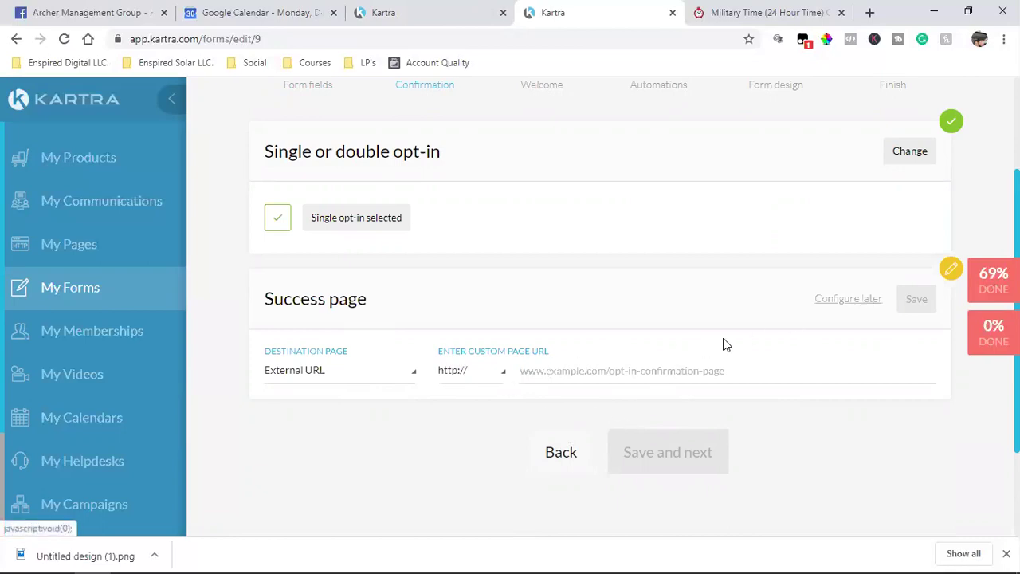
# Save the confirmation settings and keep the welcome message set to "Don't send any", continuing to the automations
pyautogui.scroll(-2, 726, 345)
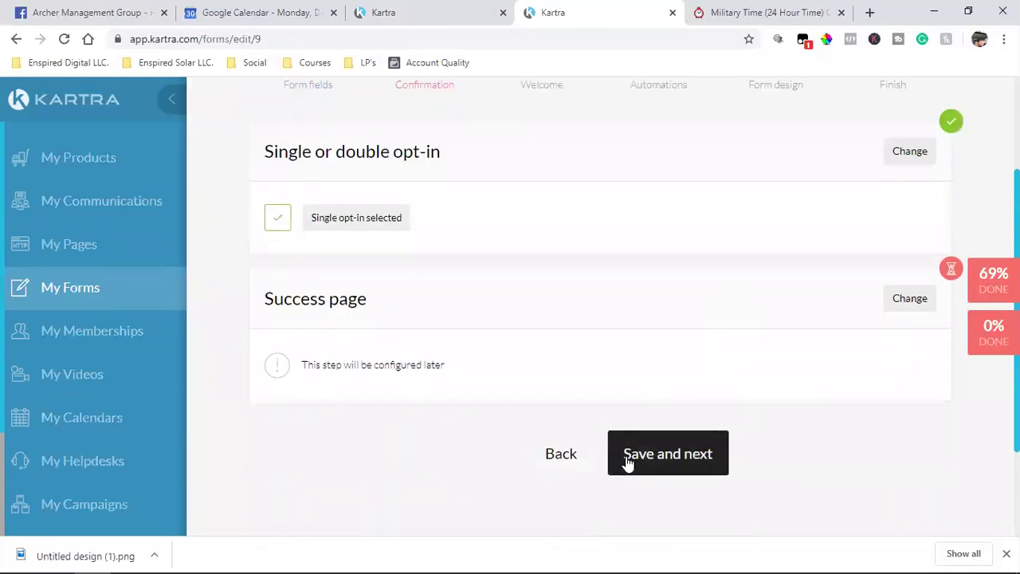
pyautogui.click(626, 462)
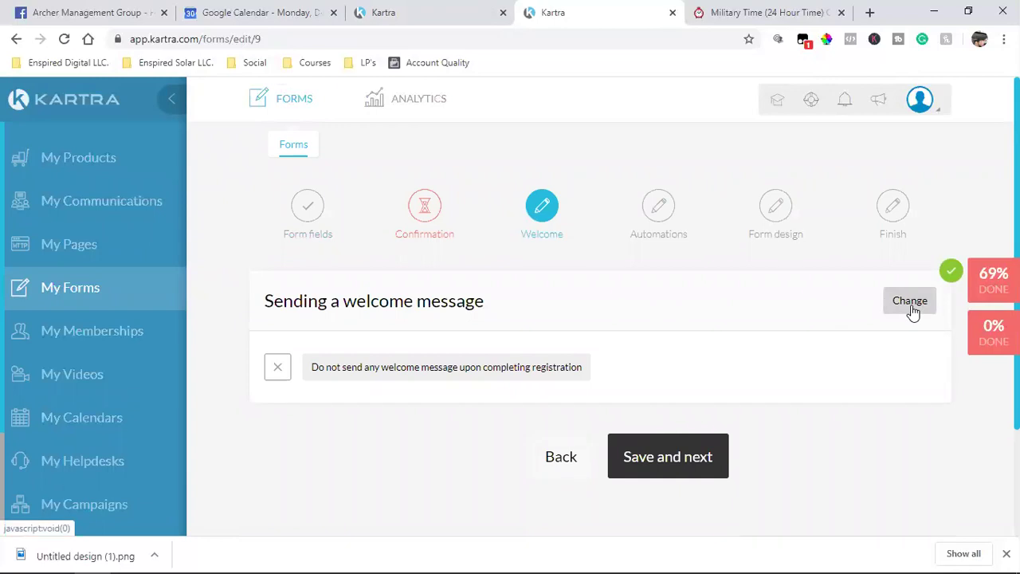
pyautogui.click(917, 312)
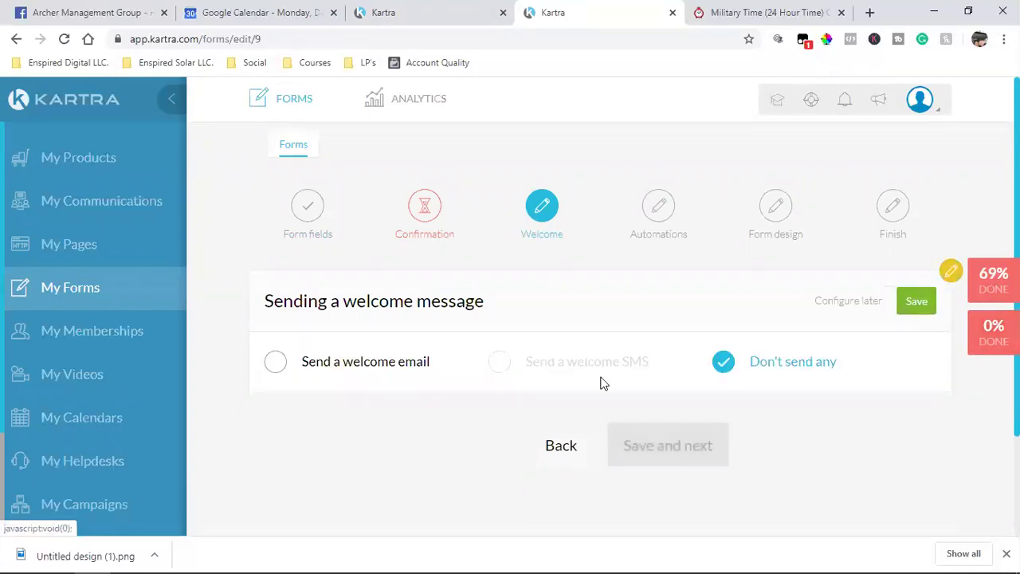
pyautogui.click(908, 307)
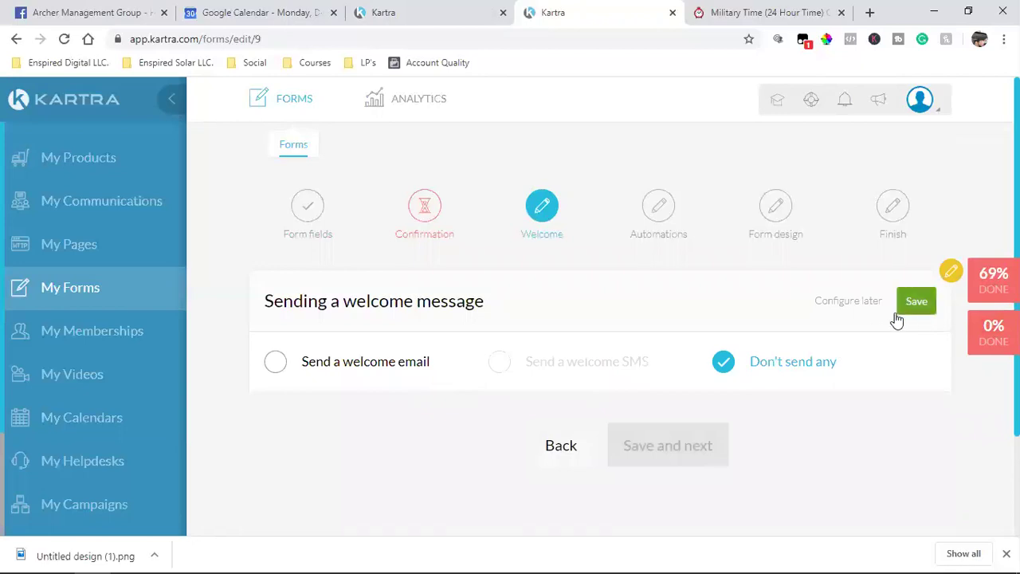
pyautogui.click(663, 452)
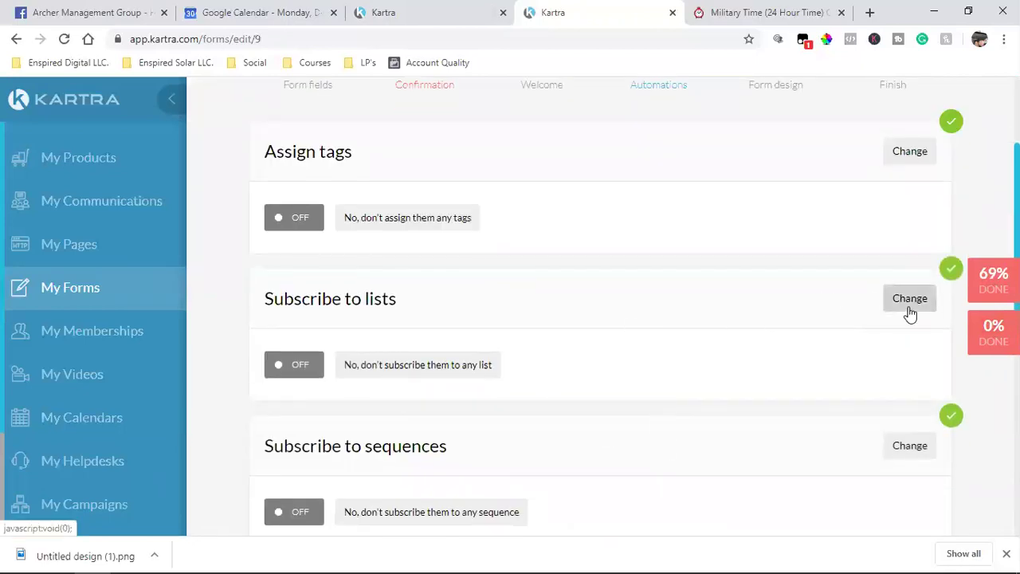
# Enable list subscription for people who fill in the form and check the existing lists on offer
pyautogui.click(910, 311)
pyautogui.click(674, 371)
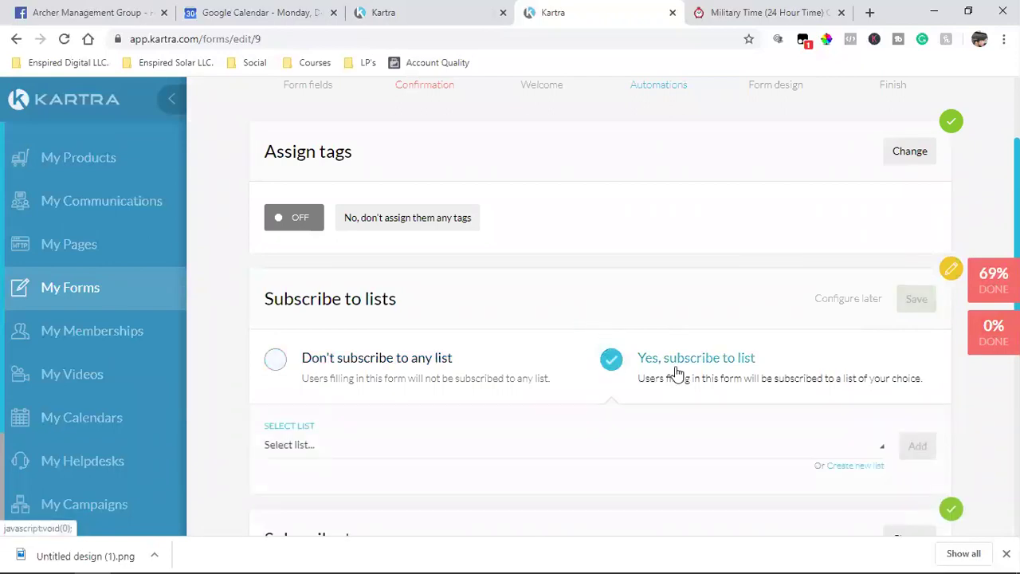
pyautogui.click(360, 444)
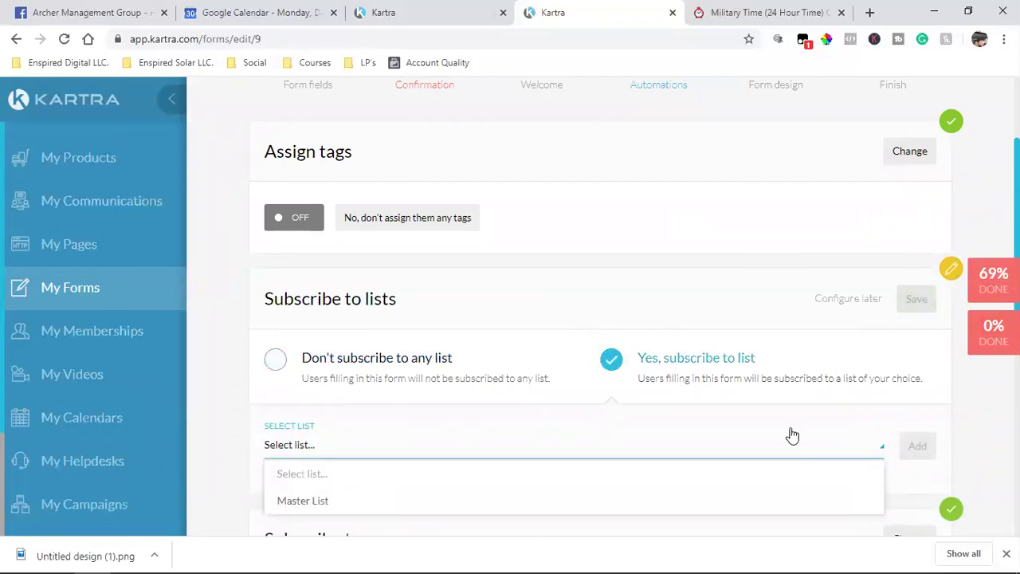
pyautogui.scroll(-2, 841, 415)
pyautogui.click(960, 417)
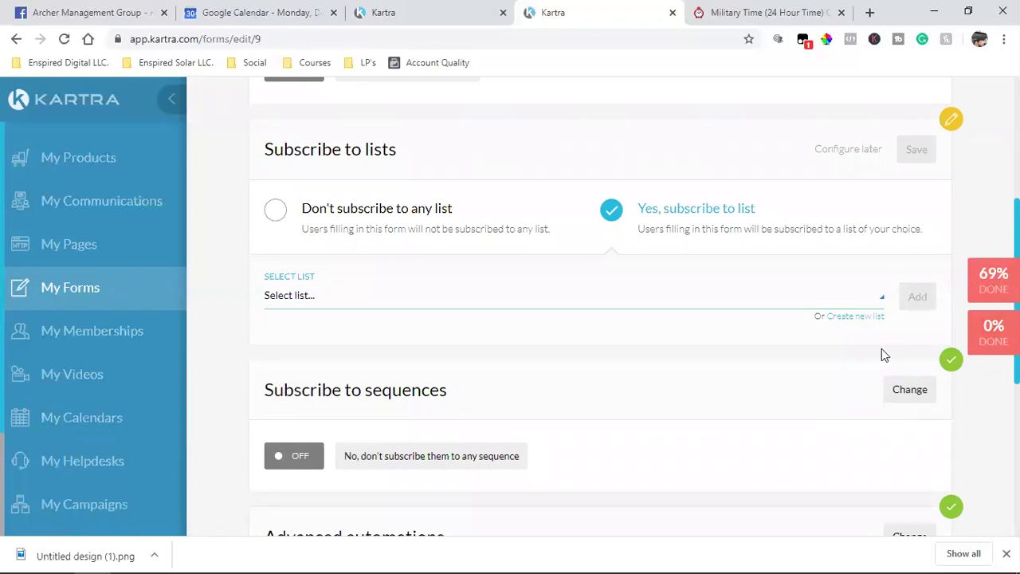
# Create the list "Archer Management Group Appointments" with public description "Thank you for scheduling" and save it as the form's subscription list
pyautogui.click(849, 316)
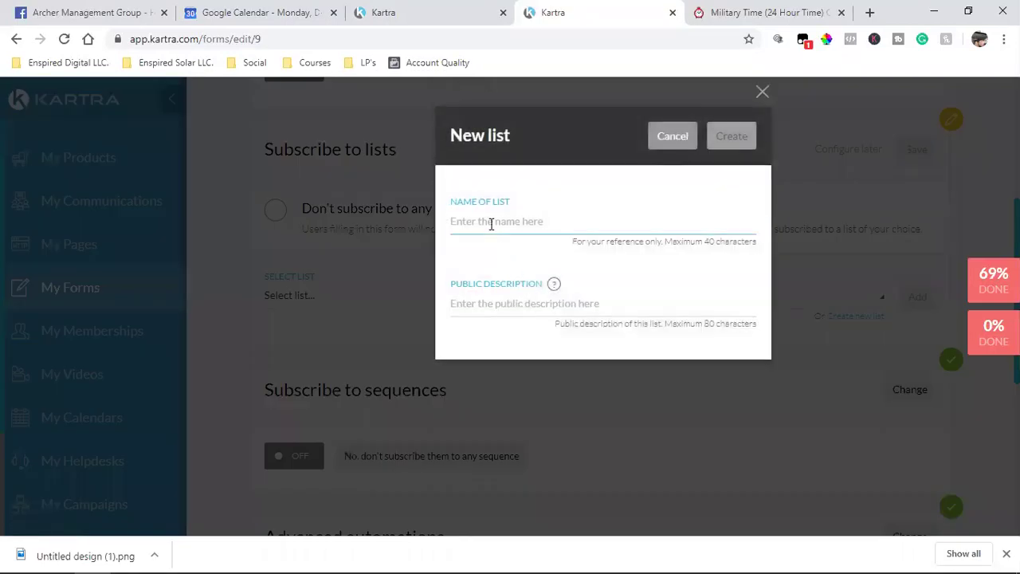
pyautogui.write('Archer Management Group')
pyautogui.write('A')
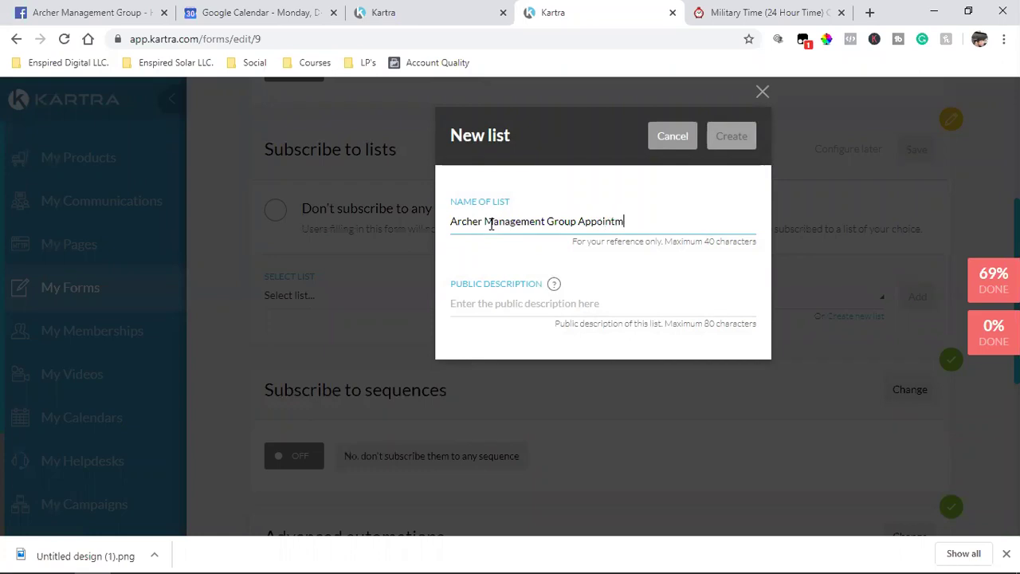
pyautogui.click(477, 303)
pyautogui.write('Thank you for scheduling')
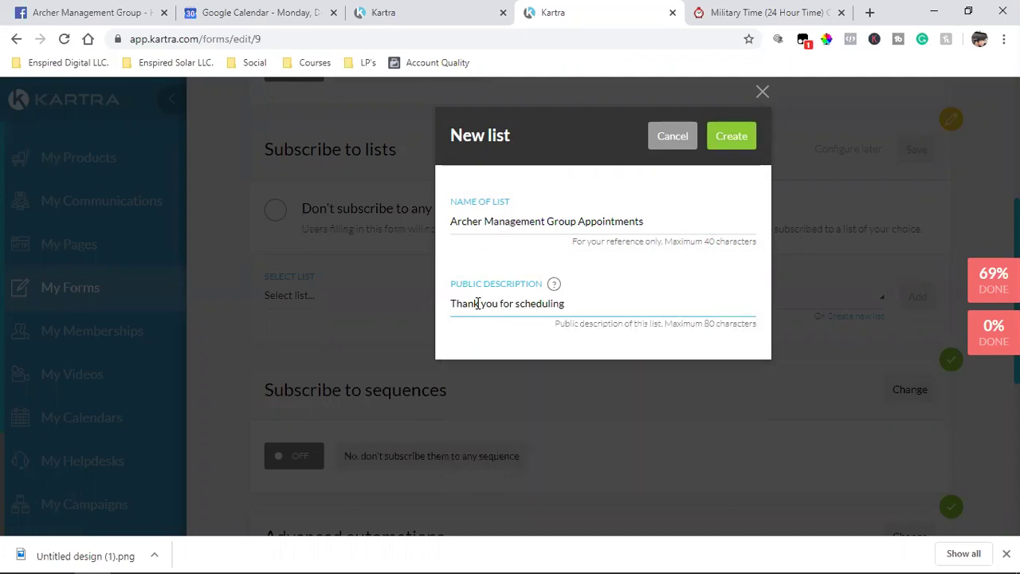
pyautogui.click(727, 149)
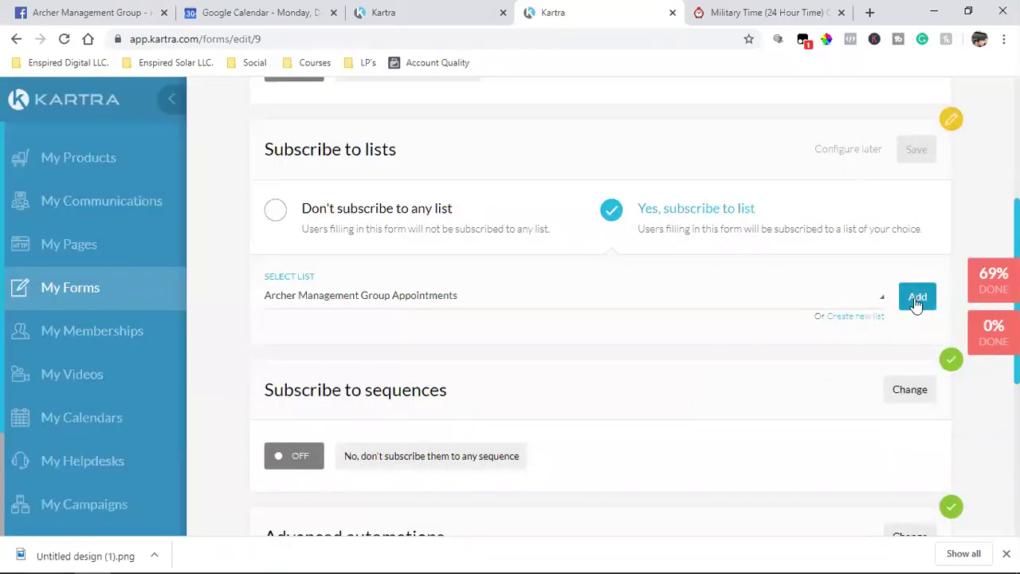
pyautogui.click(916, 299)
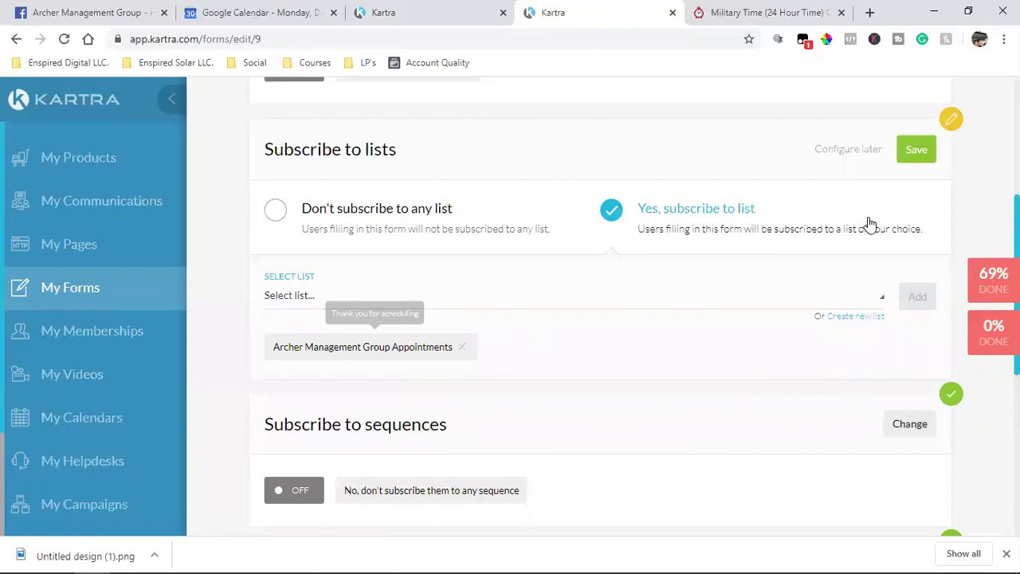
pyautogui.click(915, 151)
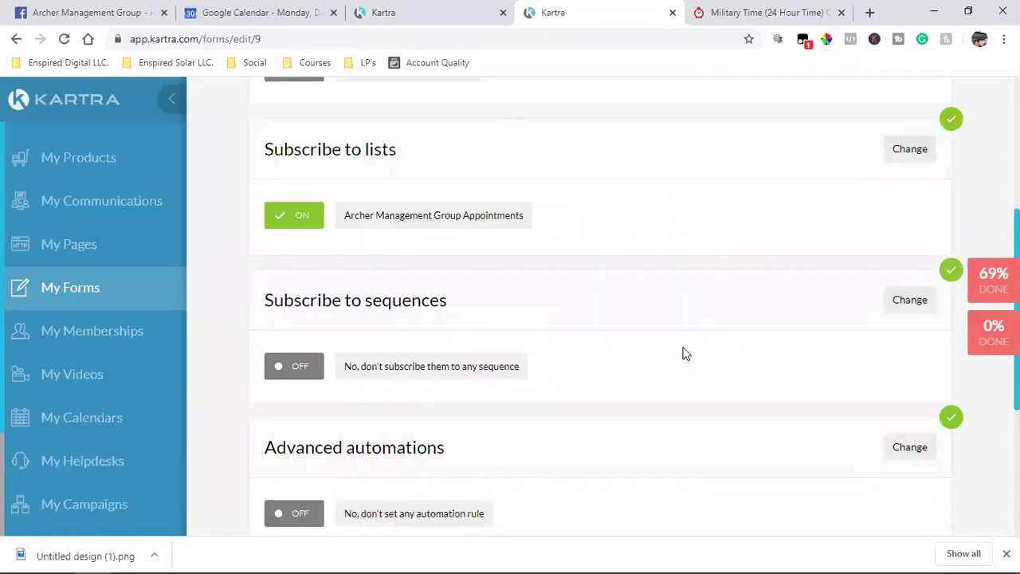
# Save the automations and finish the form with its design set for a Kartra Page, Kartra Video or Kartra Calendar
pyautogui.scroll(-4, 526, 316)
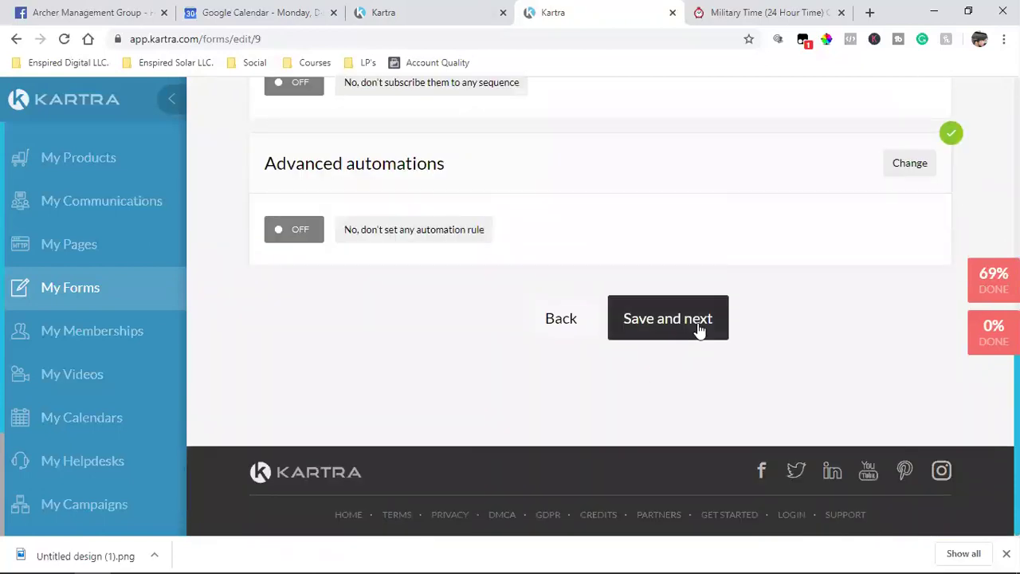
pyautogui.click(696, 323)
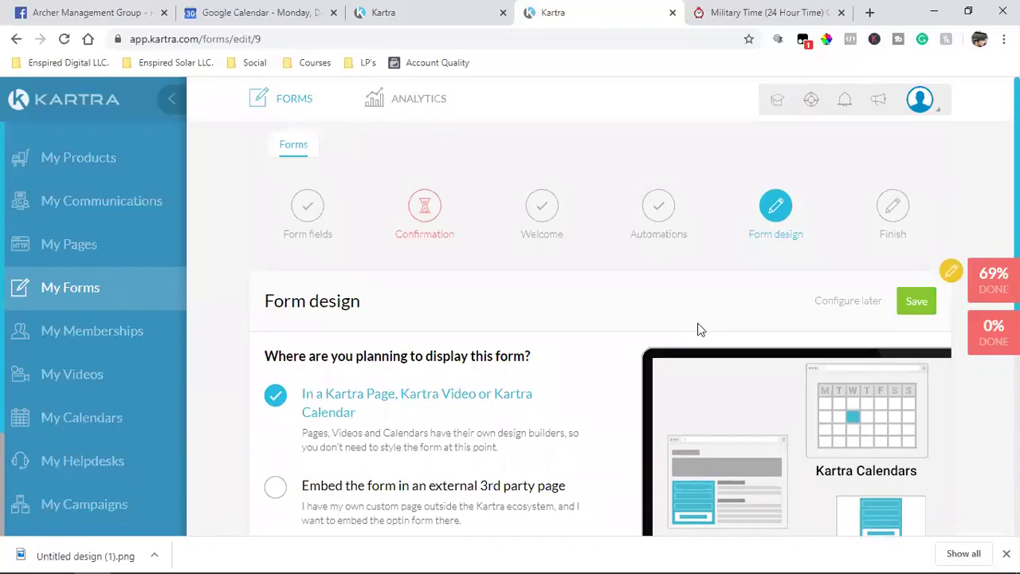
pyautogui.click(918, 303)
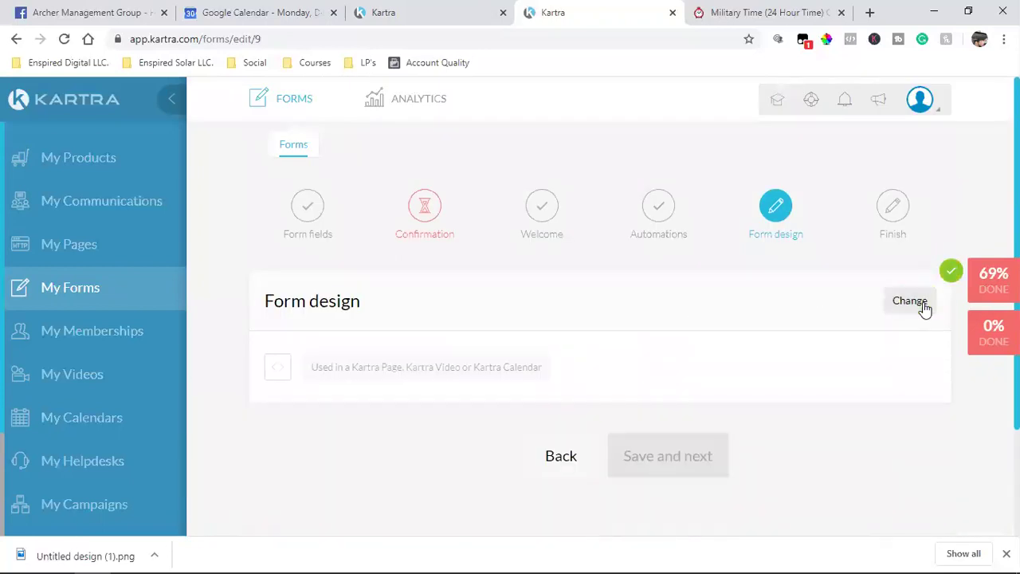
pyautogui.click(628, 460)
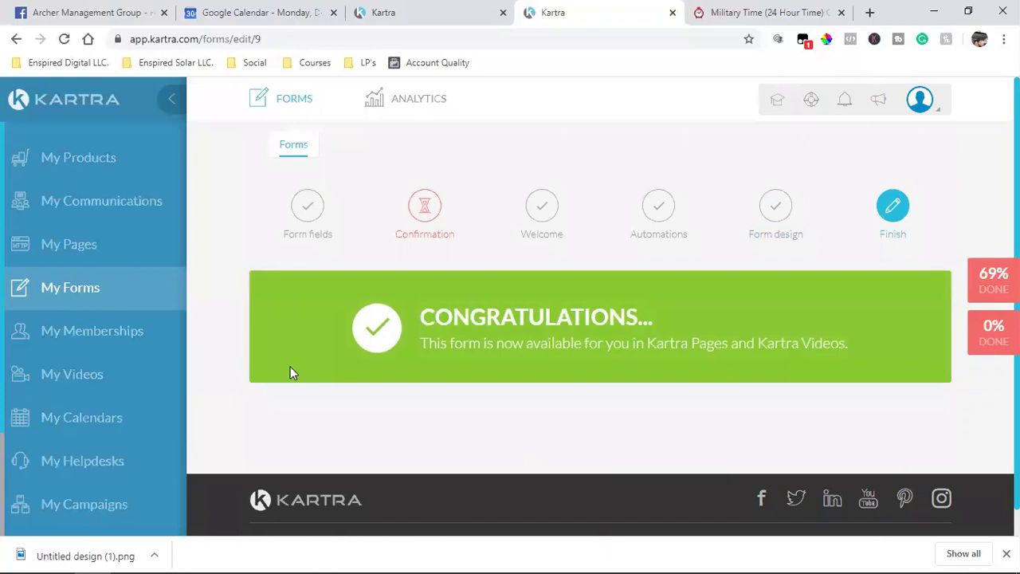
# Return to the calendar being edited, reload it and continue from the basic info to the schedule
pyautogui.click(396, 8)
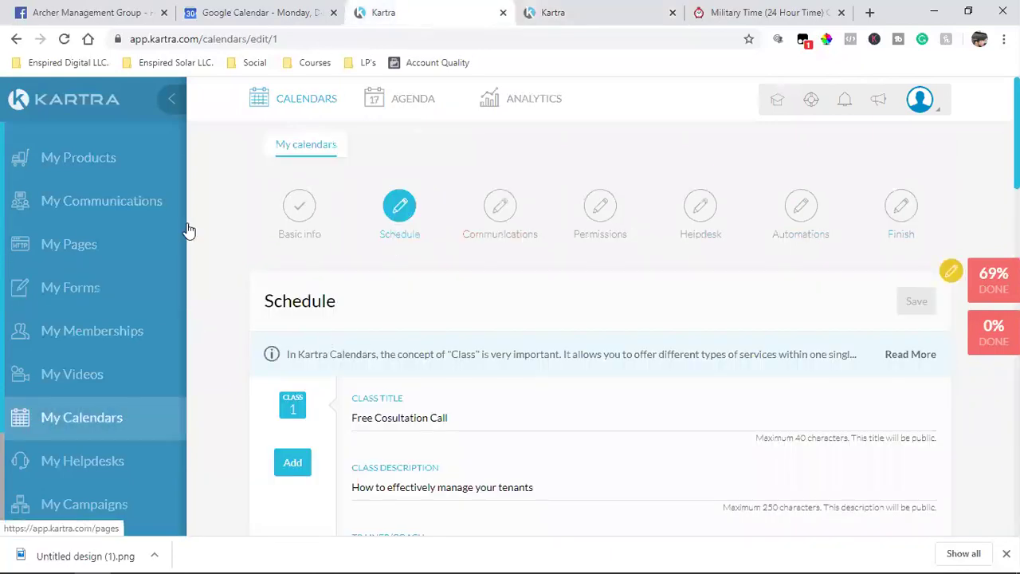
pyautogui.click(64, 40)
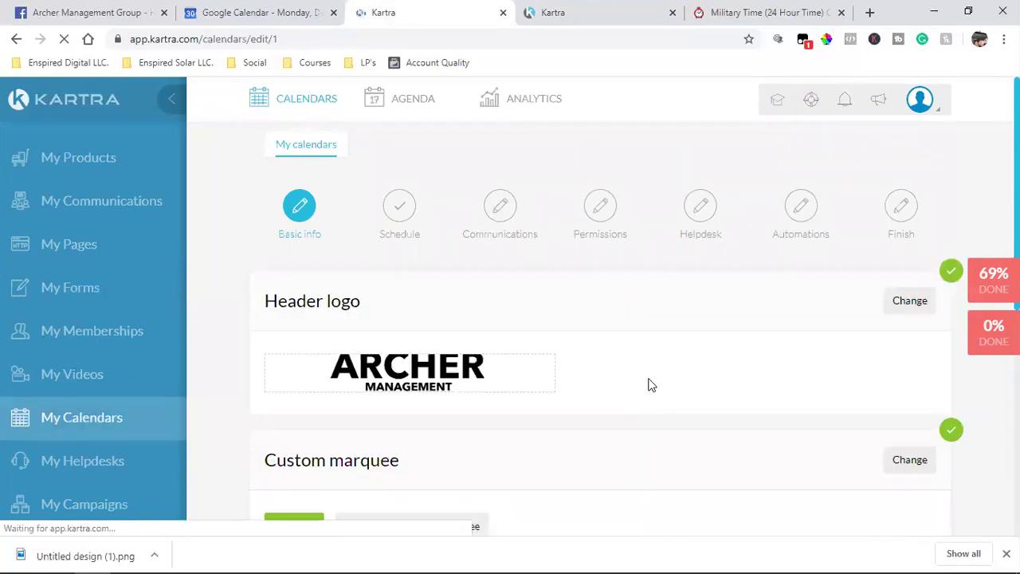
pyautogui.scroll(-5, 641, 390)
pyautogui.click(610, 318)
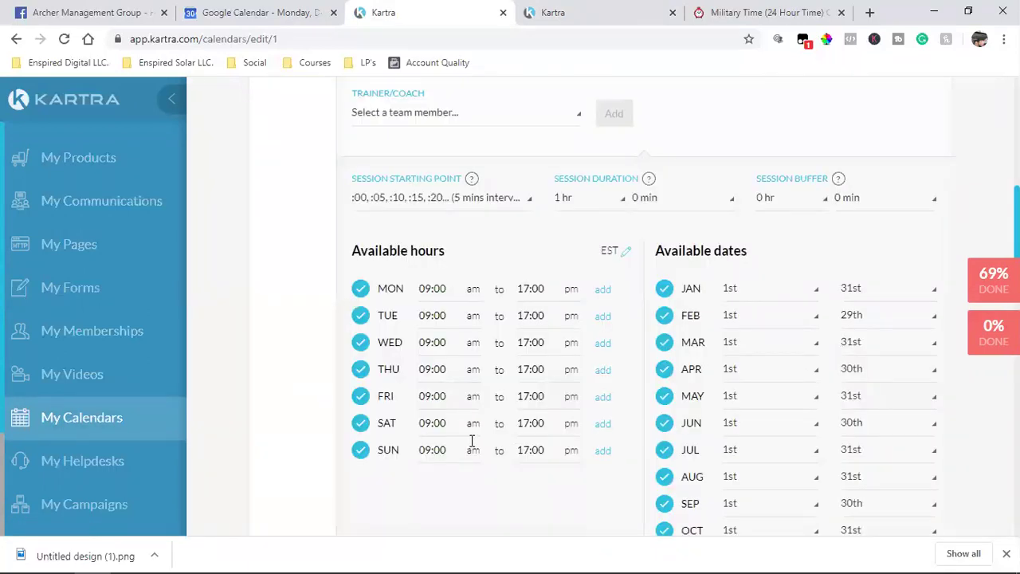
# Limit the class availability to Monday through Friday and exclude every month from February to December
pyautogui.click(360, 449)
pyautogui.click(360, 423)
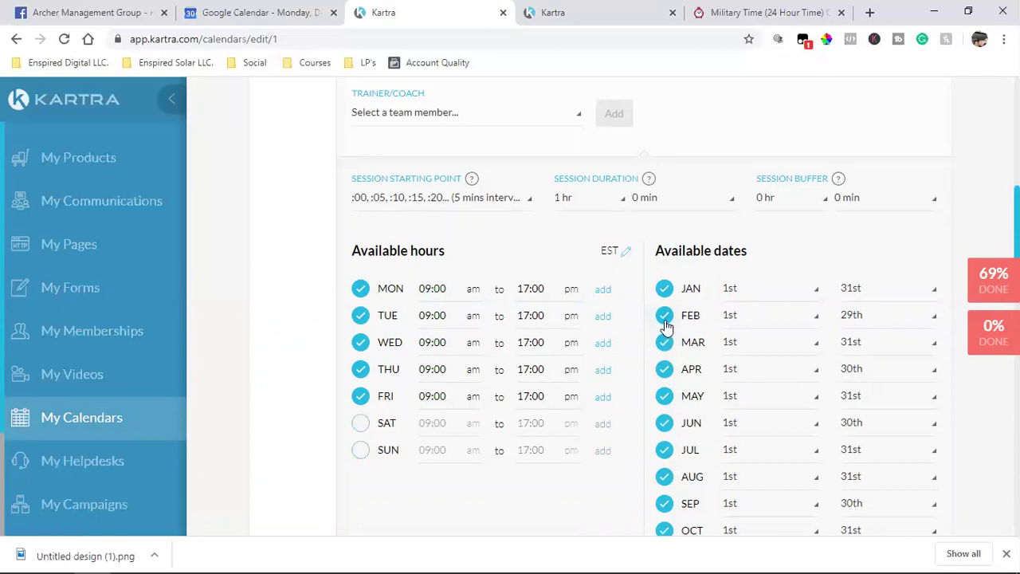
pyautogui.click(664, 346)
pyautogui.click(664, 503)
pyautogui.click(663, 477)
pyautogui.scroll(-2, 662, 450)
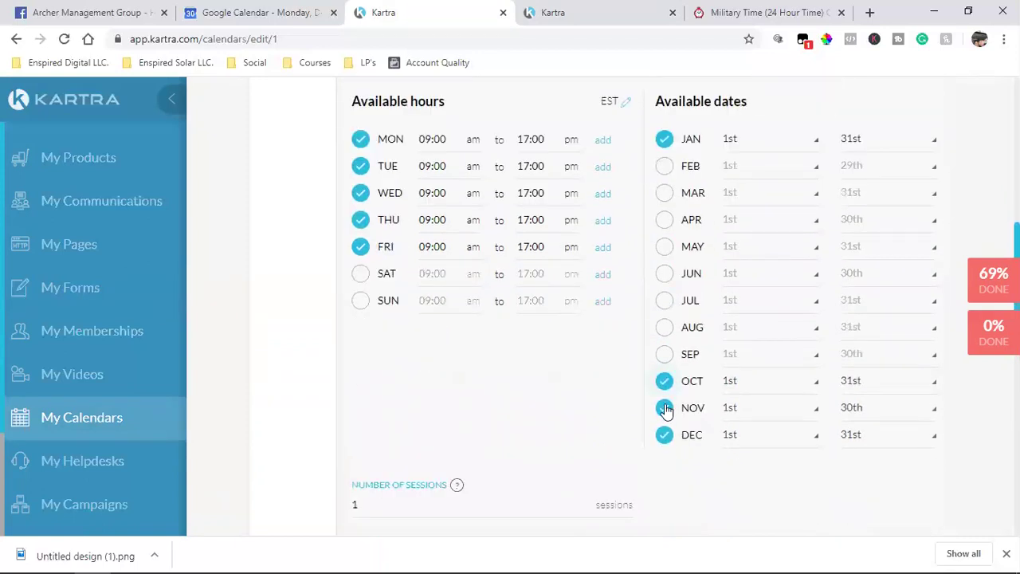
# Title the class "Free Consultation Call" and describe it as "Ways to effectively manage your tenants"
pyautogui.scroll(10, 637, 335)
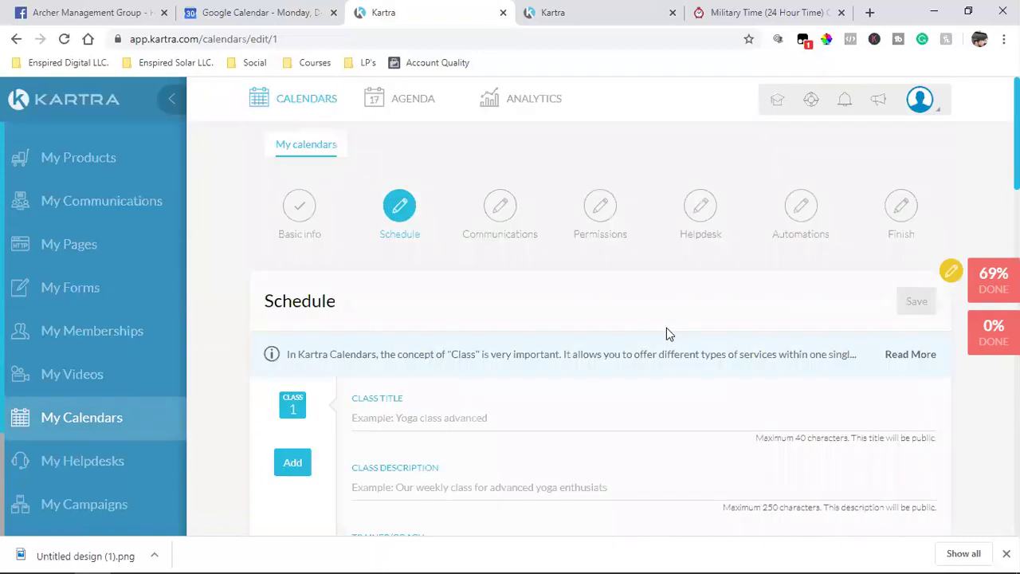
pyautogui.write('Free Consultation Call')
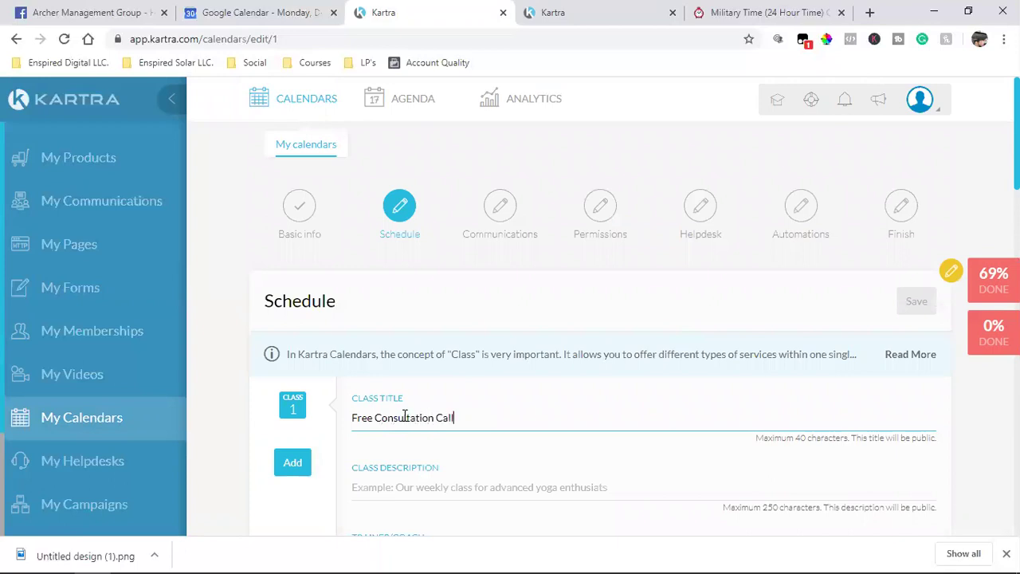
pyautogui.scroll(-2, 404, 415)
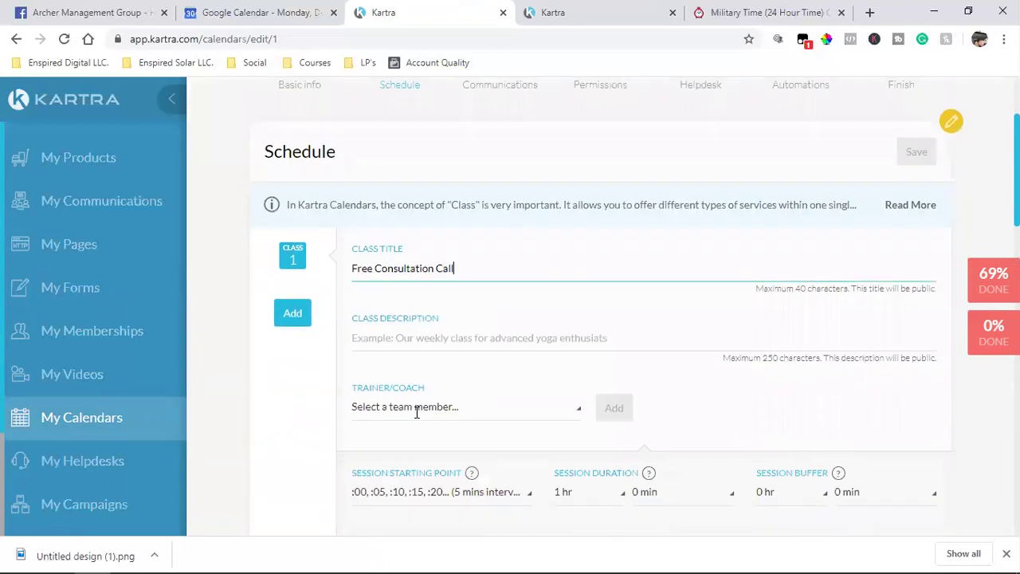
pyautogui.click(438, 347)
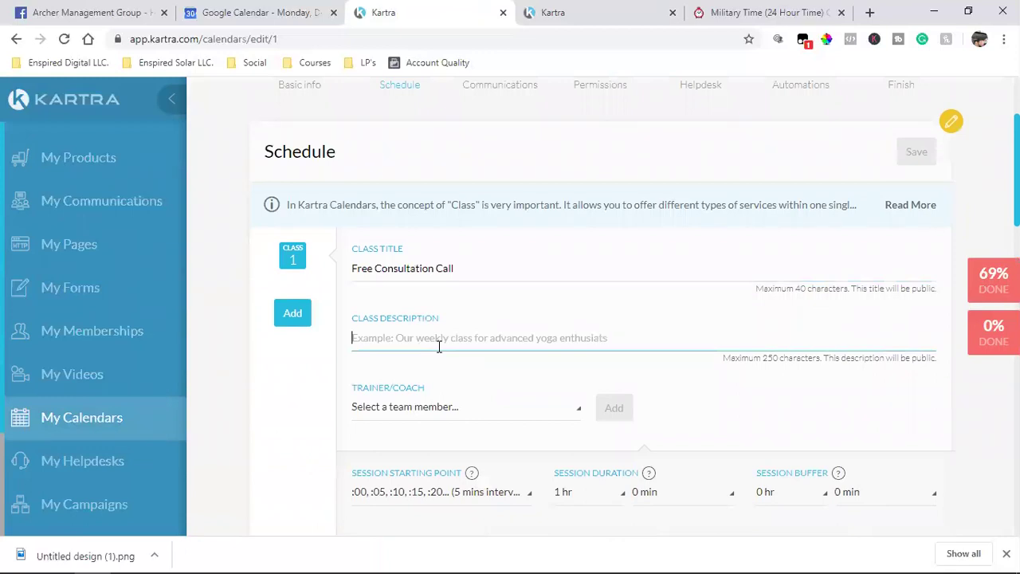
pyautogui.write('W')
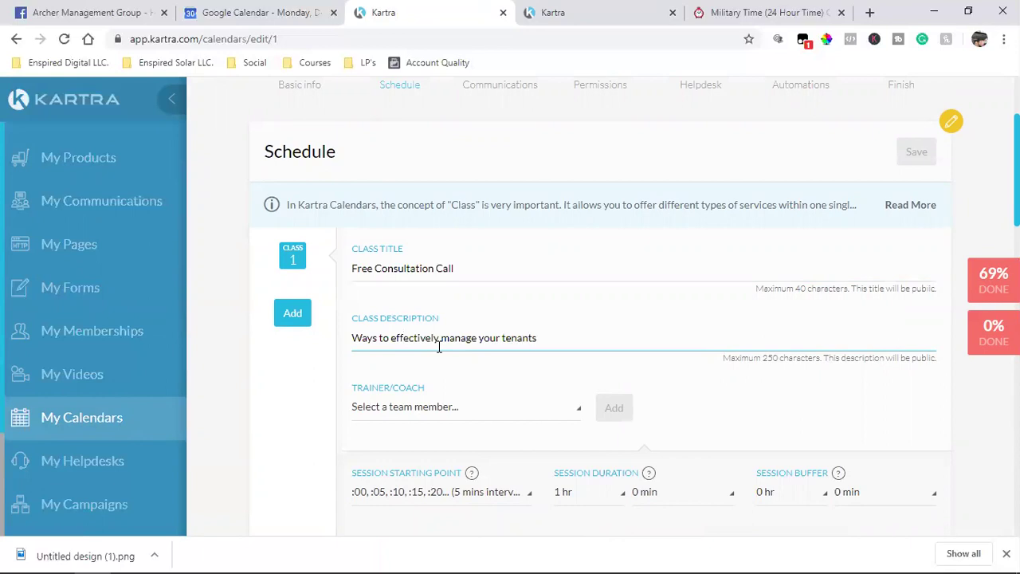
# Add the archermanagement team member as the trainer/coach of the consultation call class
pyautogui.click(437, 419)
pyautogui.click(421, 461)
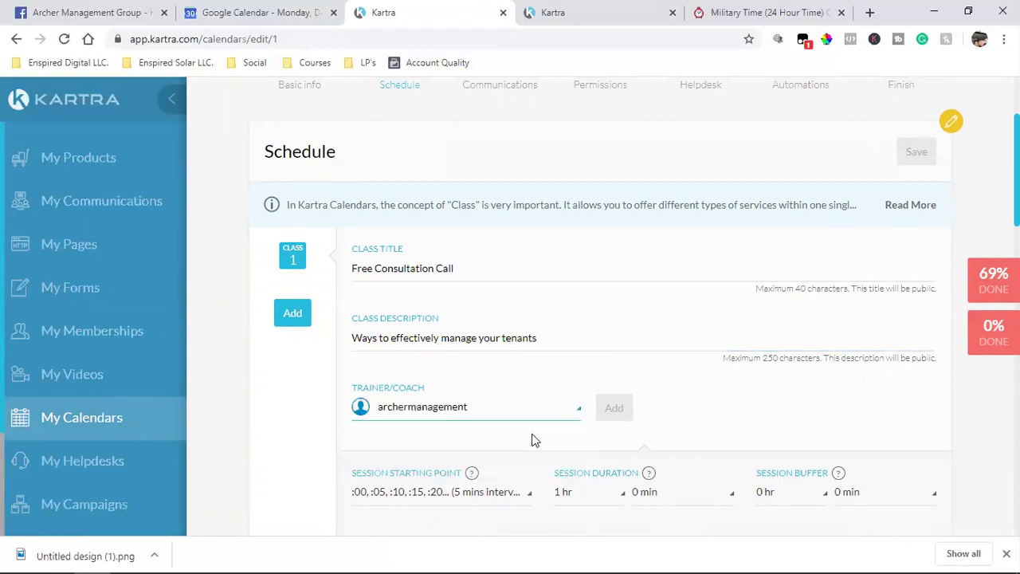
pyautogui.click(611, 407)
# Set the session starting point to :00, :30 and choose the minutes for the session buffer
pyautogui.scroll(-2, 449, 362)
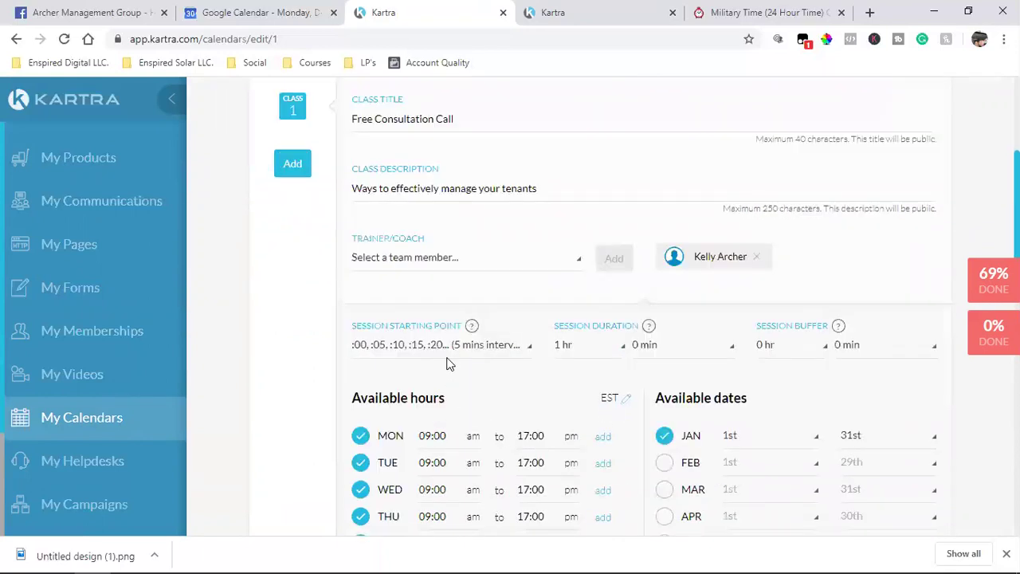
pyautogui.click(448, 358)
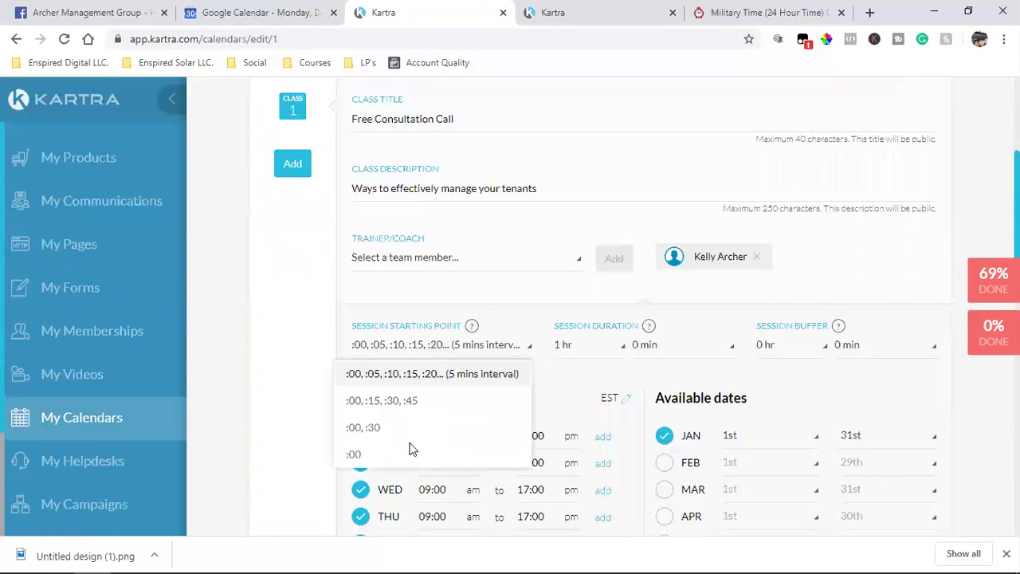
pyautogui.click(371, 425)
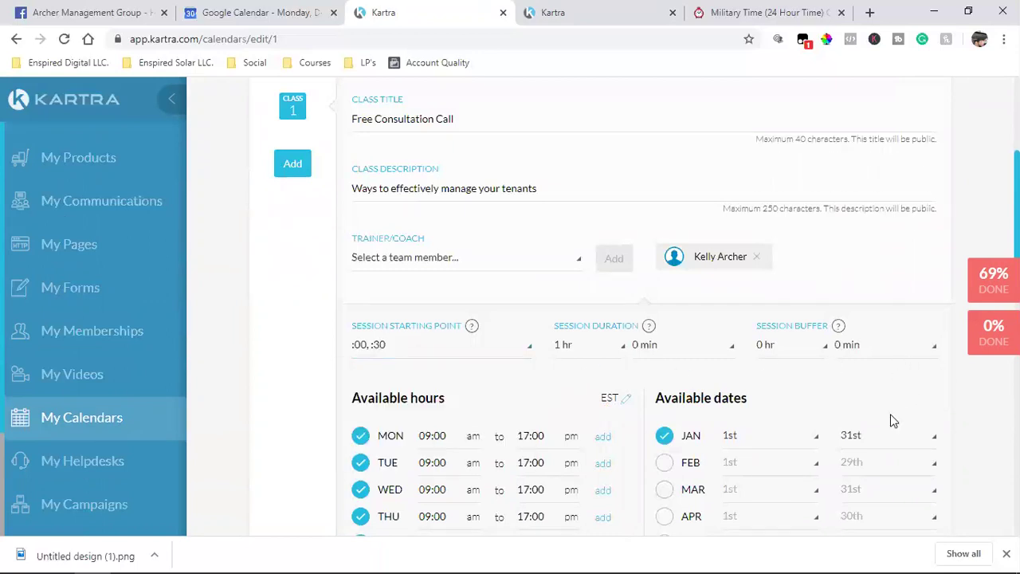
pyautogui.click(872, 347)
pyautogui.click(866, 259)
# Set the class's minimum booking notice to "Don't allow same-day booking"
pyautogui.scroll(-3, 280, 390)
pyautogui.scroll(-1, 280, 390)
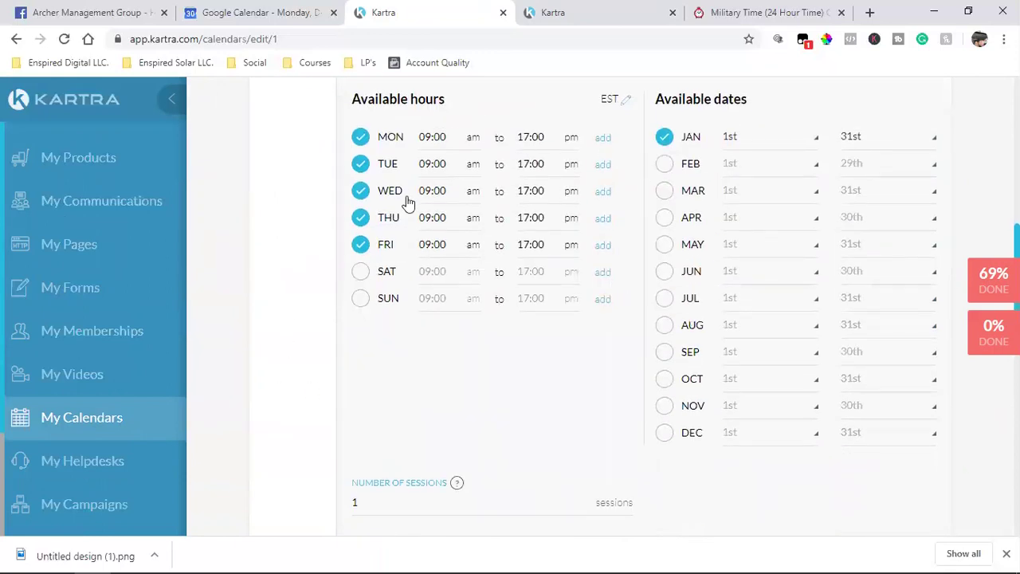
pyautogui.scroll(-2, 701, 410)
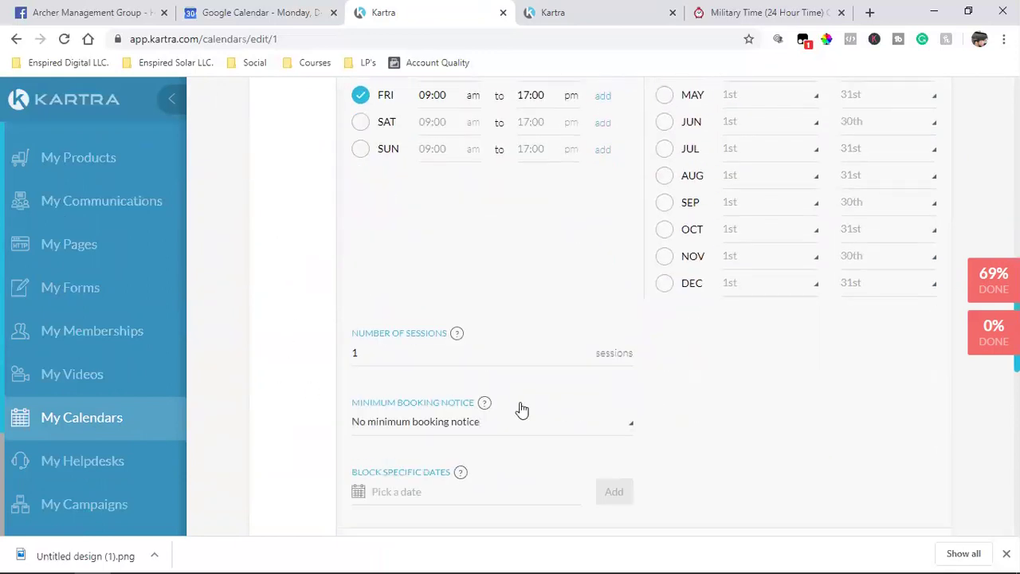
pyautogui.scroll(-2, 534, 405)
pyautogui.click(419, 282)
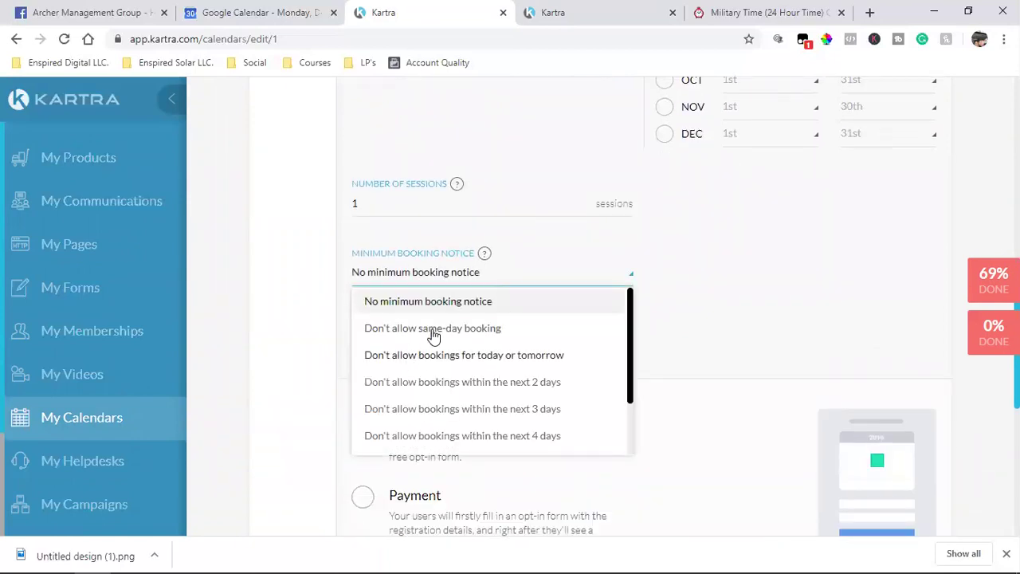
pyautogui.click(433, 329)
# Check which opt-in forms can be chosen for the class's free booking option
pyautogui.scroll(-4, 580, 364)
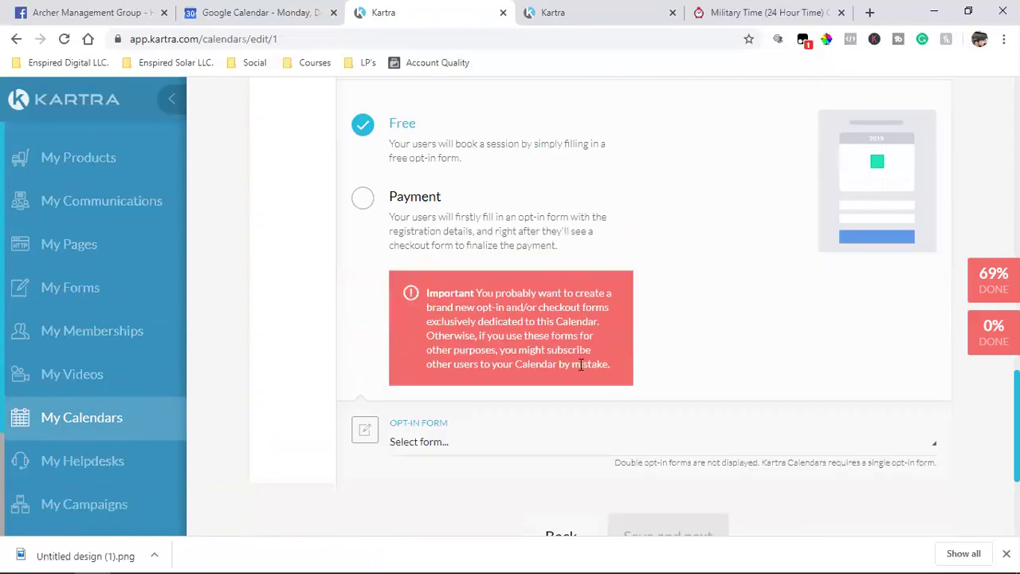
pyautogui.click(450, 448)
pyautogui.scroll(-2, 580, 360)
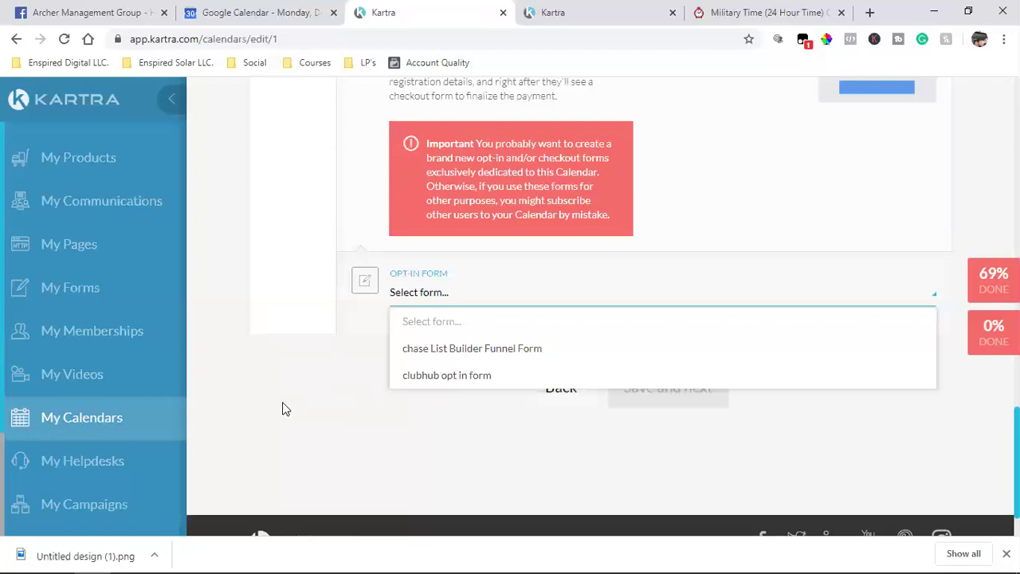
pyautogui.click(223, 273)
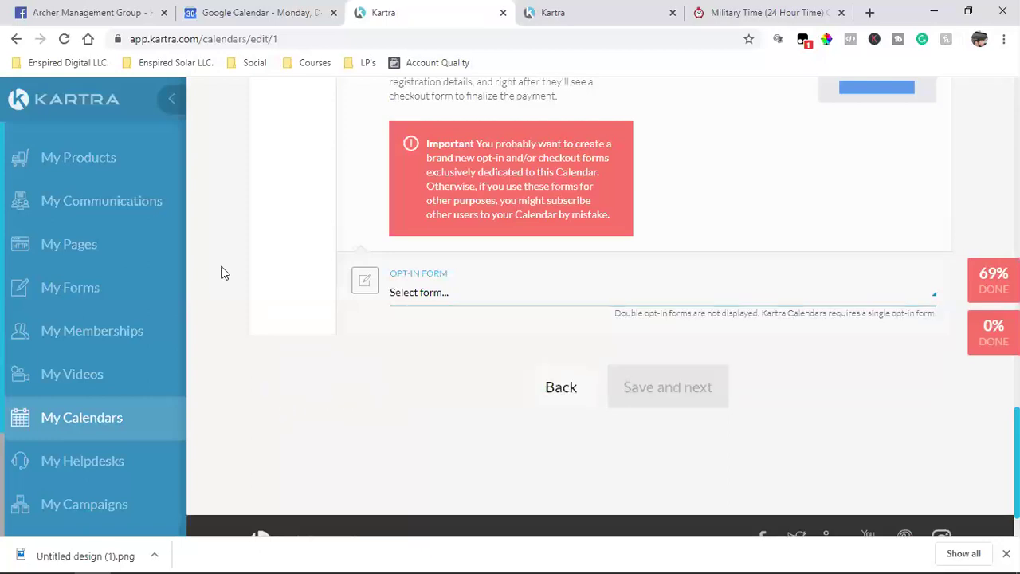
# In a separate browser tab, start a new page from the "Welcome Onboard!" thank-you page template
pyautogui.rightClick(78, 249)
pyautogui.click(112, 259)
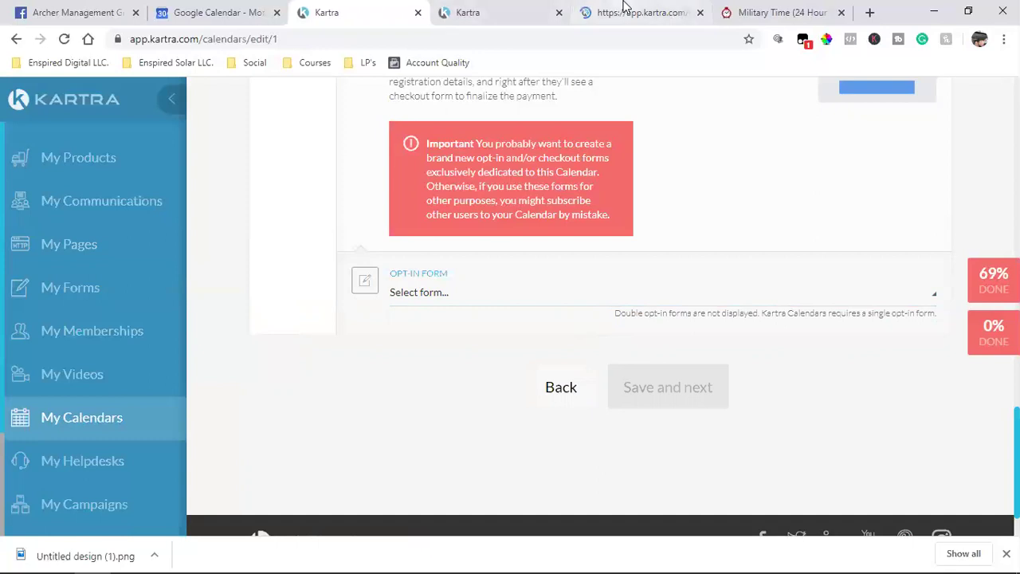
pyautogui.click(630, 12)
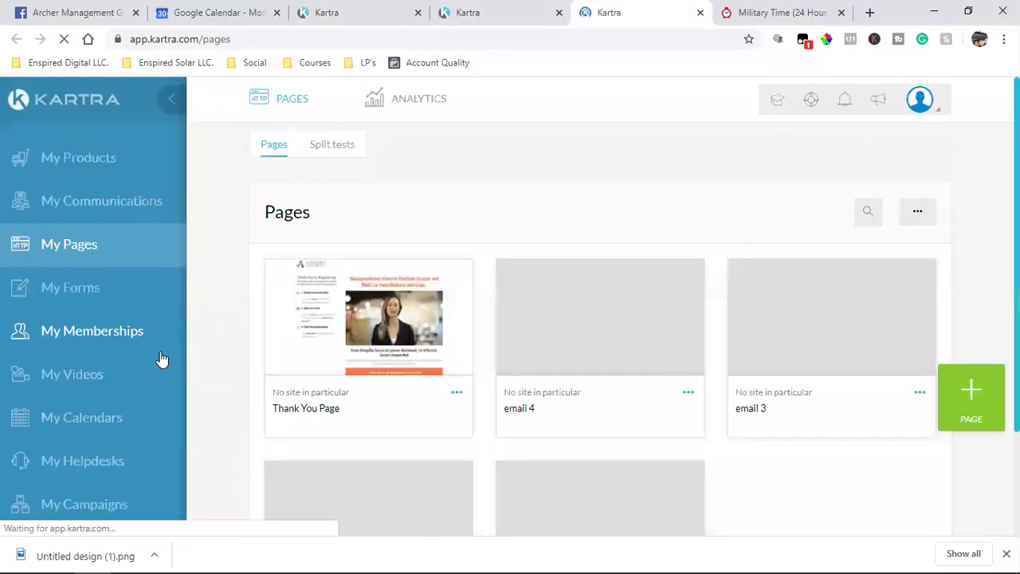
pyautogui.click(979, 400)
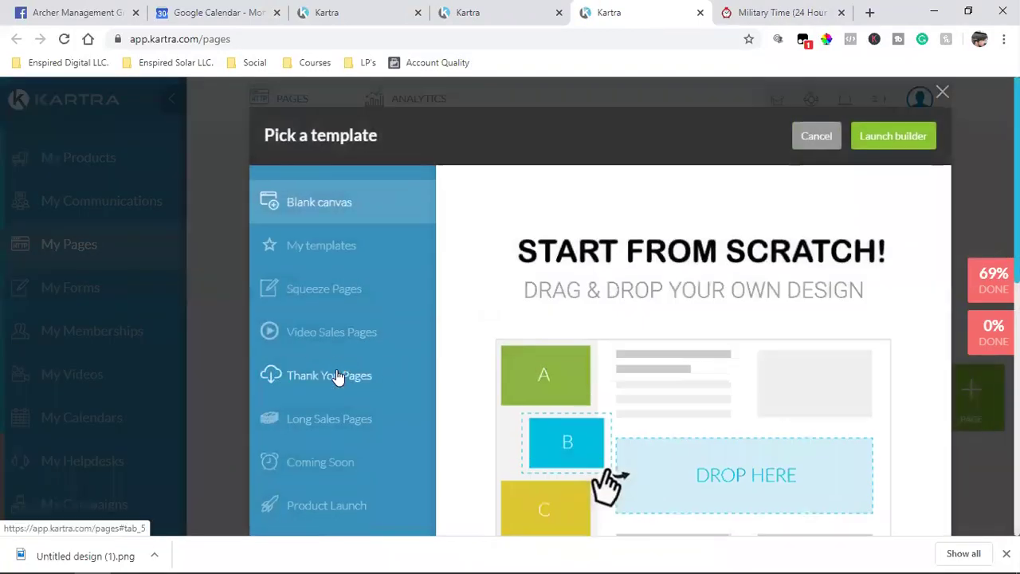
pyautogui.click(330, 375)
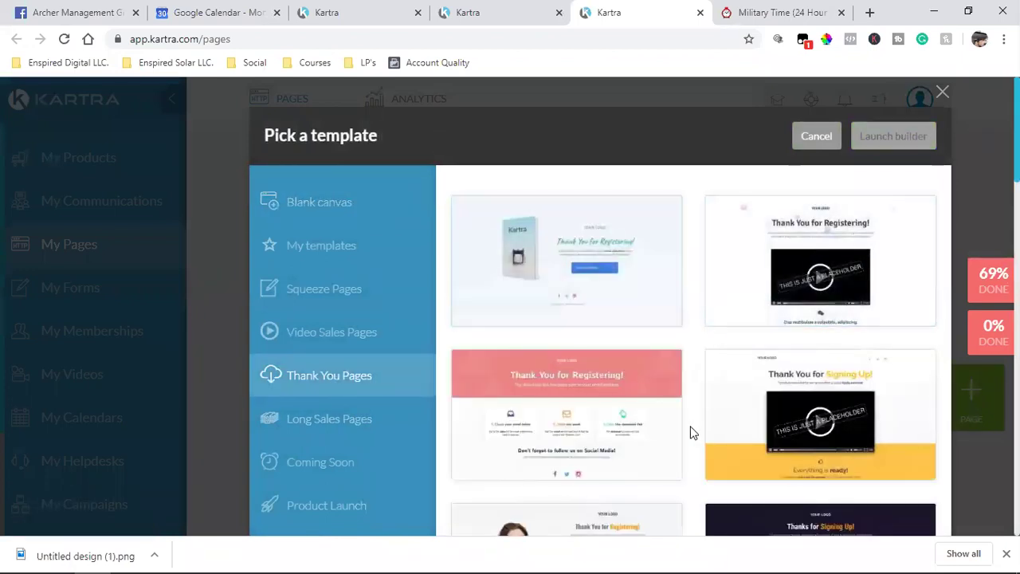
pyautogui.scroll(-4, 690, 433)
pyautogui.scroll(-2, 690, 432)
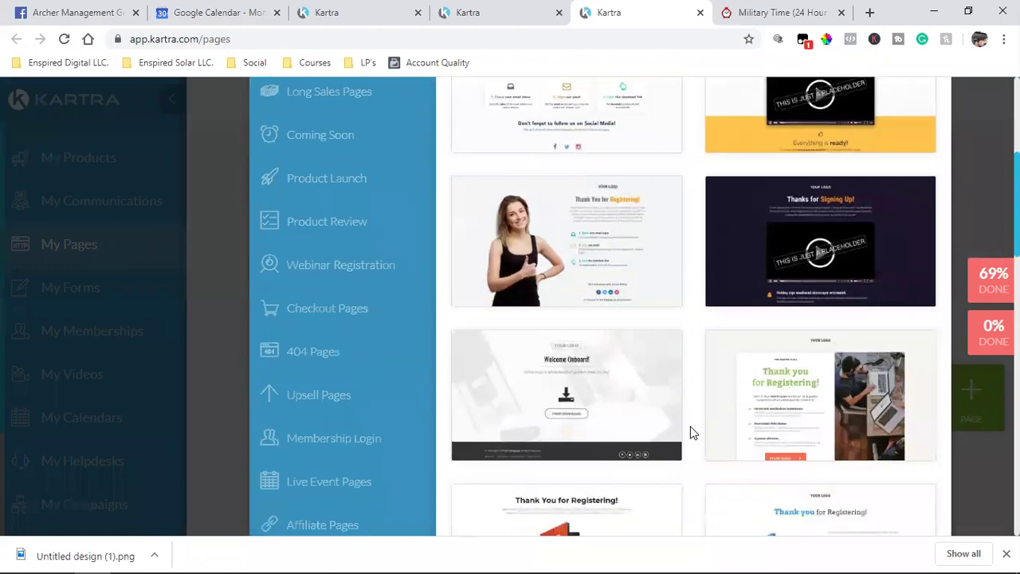
pyautogui.click(599, 276)
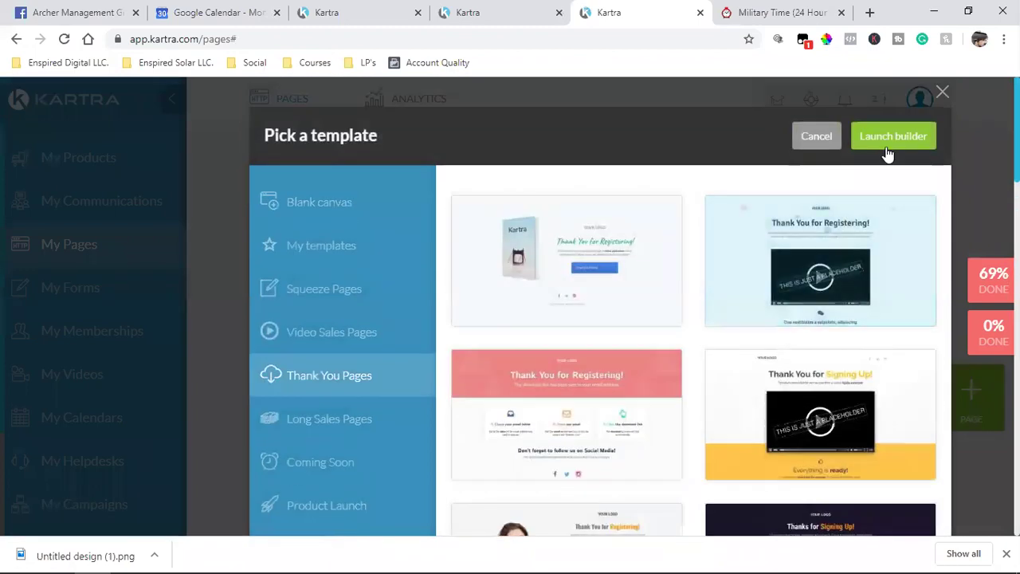
pyautogui.click(887, 143)
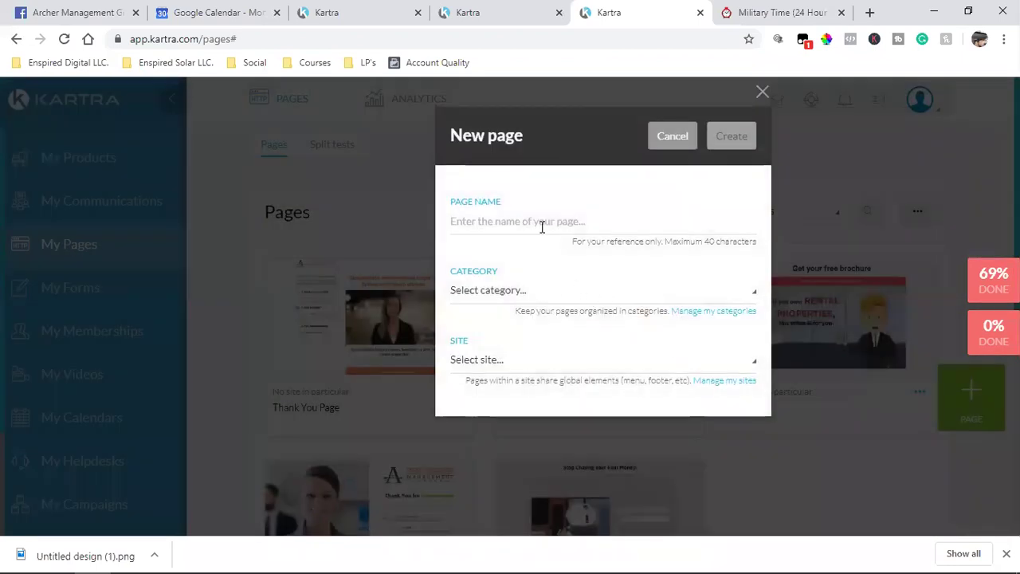
# Create the page under the name "Thank you for scheduling" with no category in particular and no site in particular
pyautogui.click(541, 227)
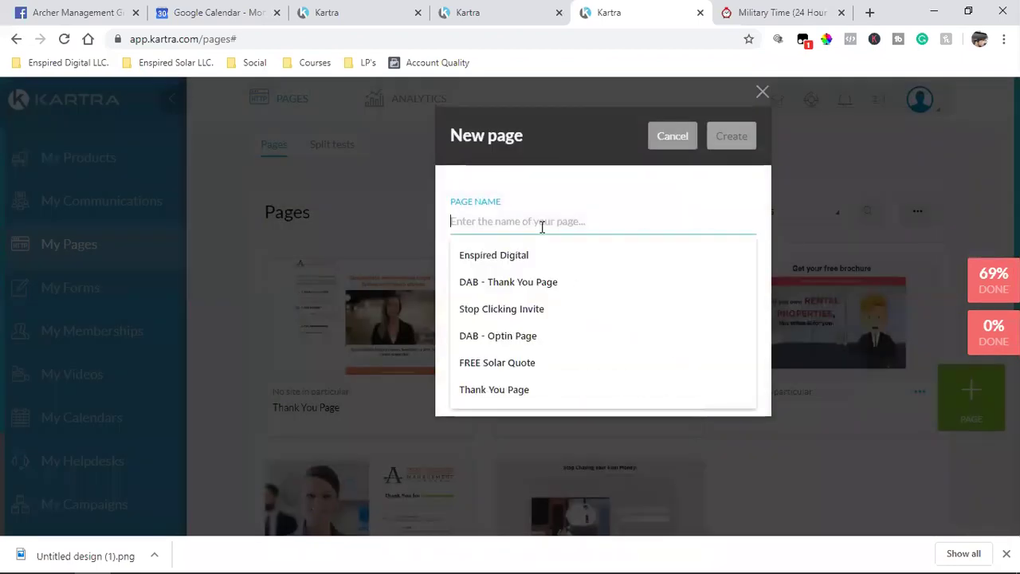
pyautogui.write('Thank you for scheduling')
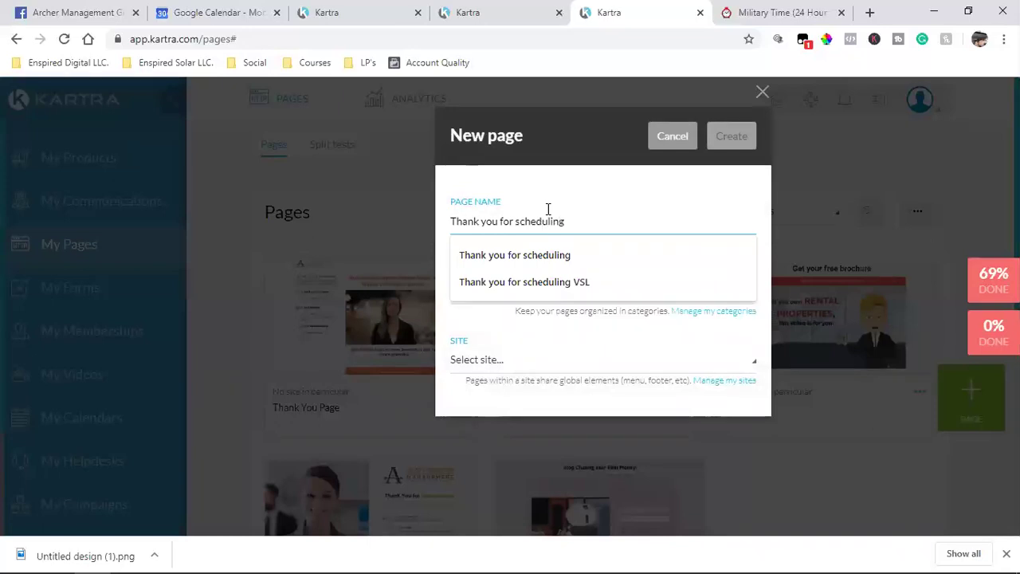
pyautogui.click(555, 197)
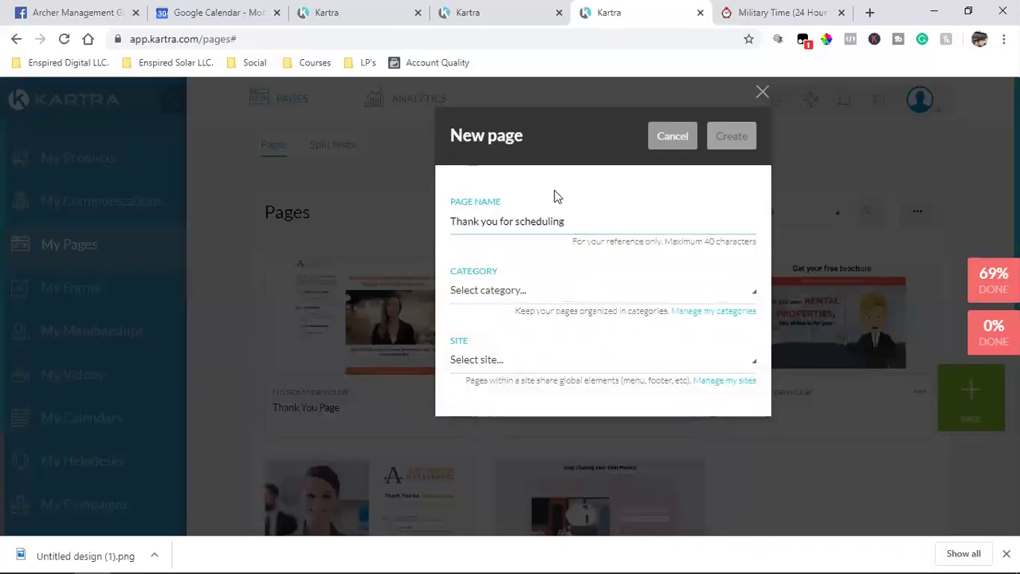
pyautogui.click(532, 293)
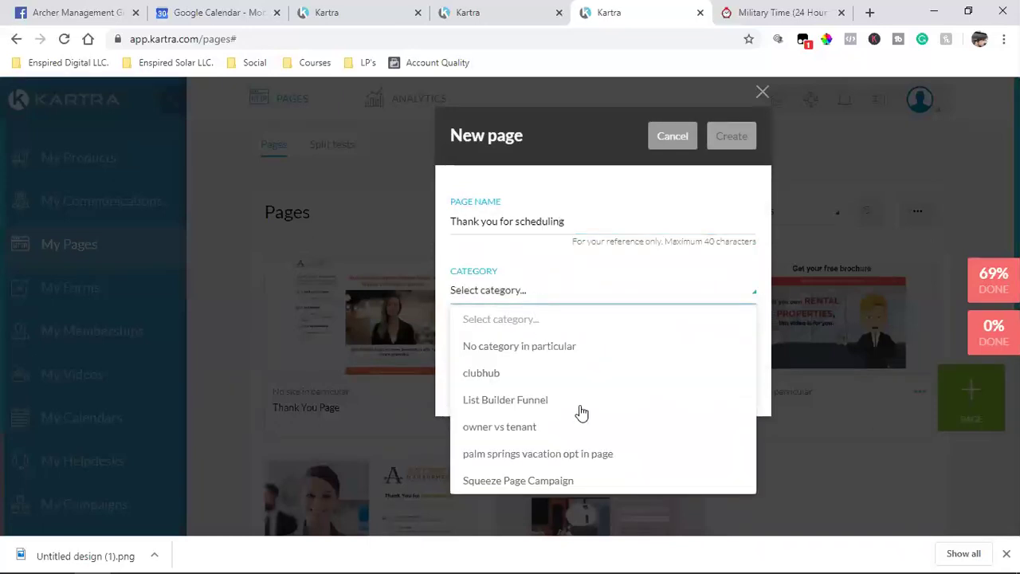
pyautogui.click(580, 168)
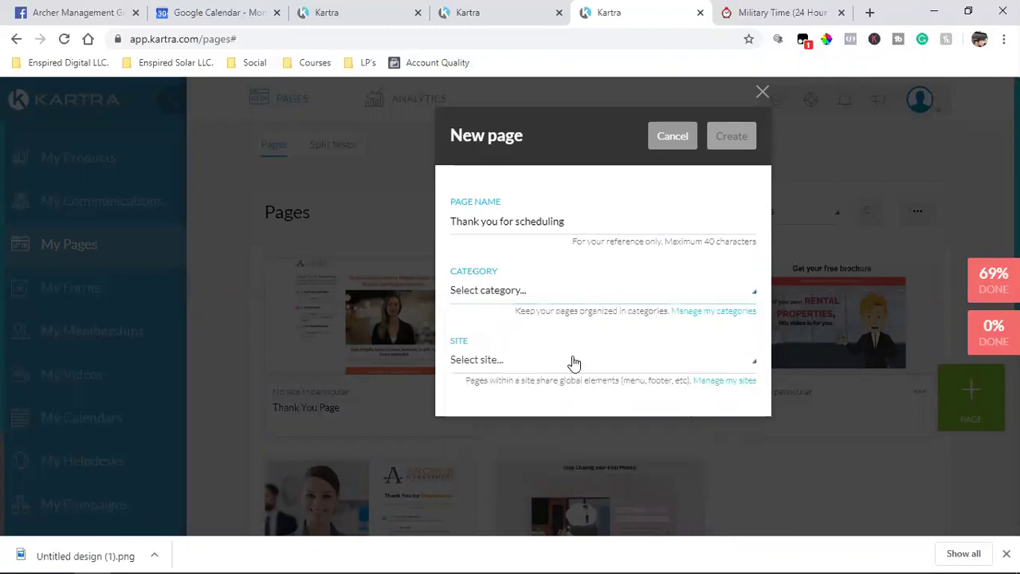
pyautogui.click(484, 371)
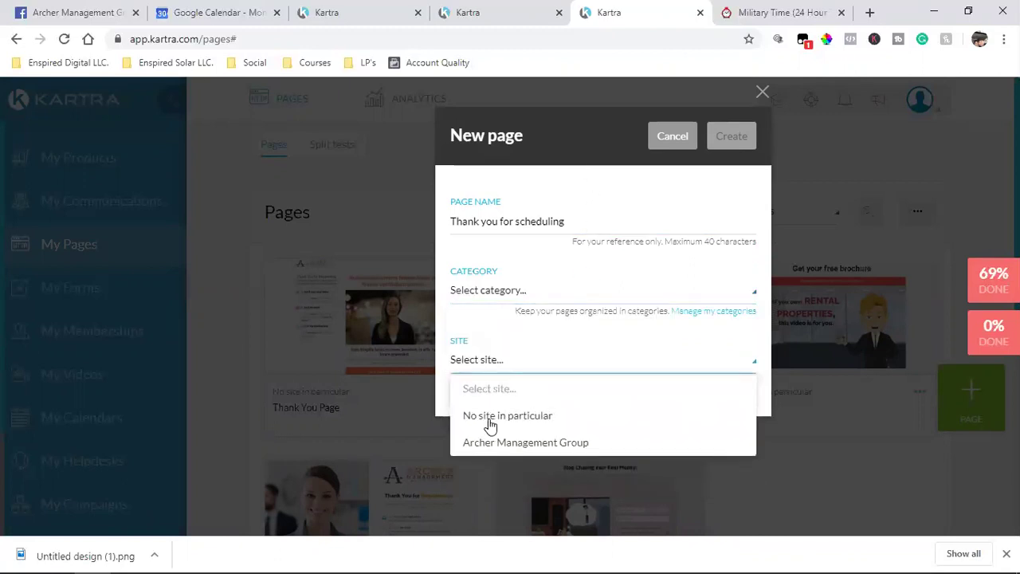
pyautogui.click(488, 416)
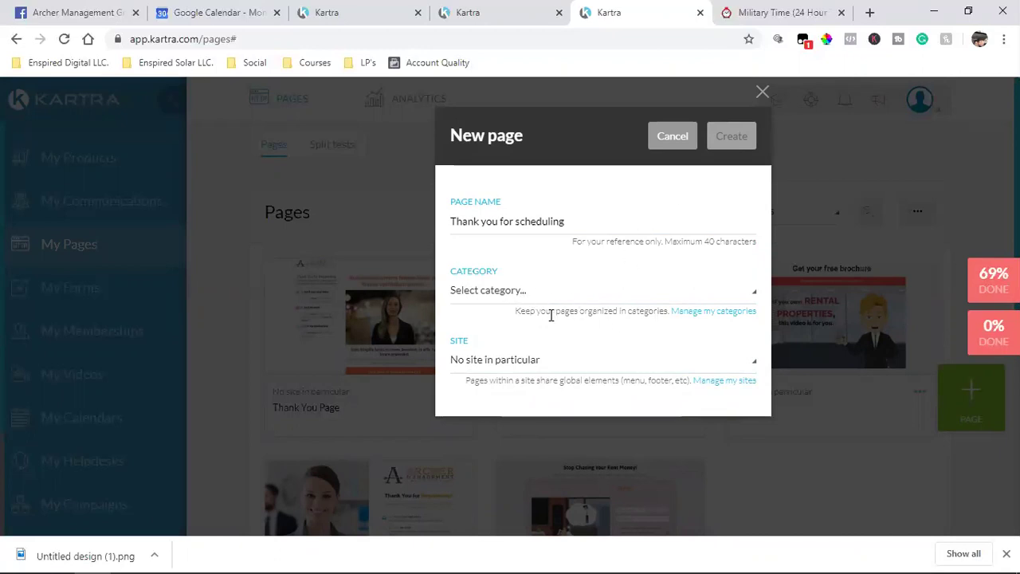
pyautogui.click(475, 294)
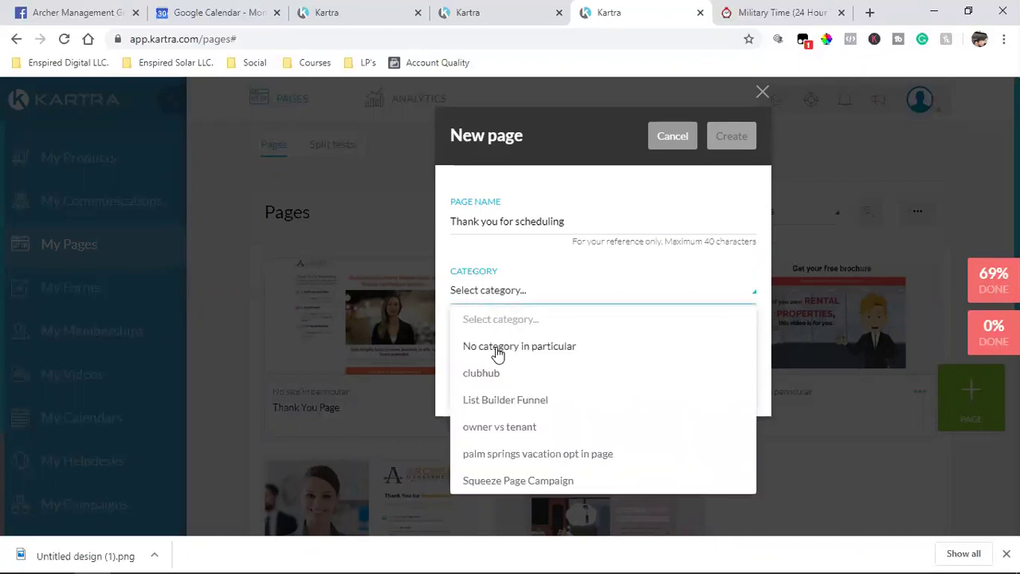
pyautogui.click(500, 346)
pyautogui.click(731, 137)
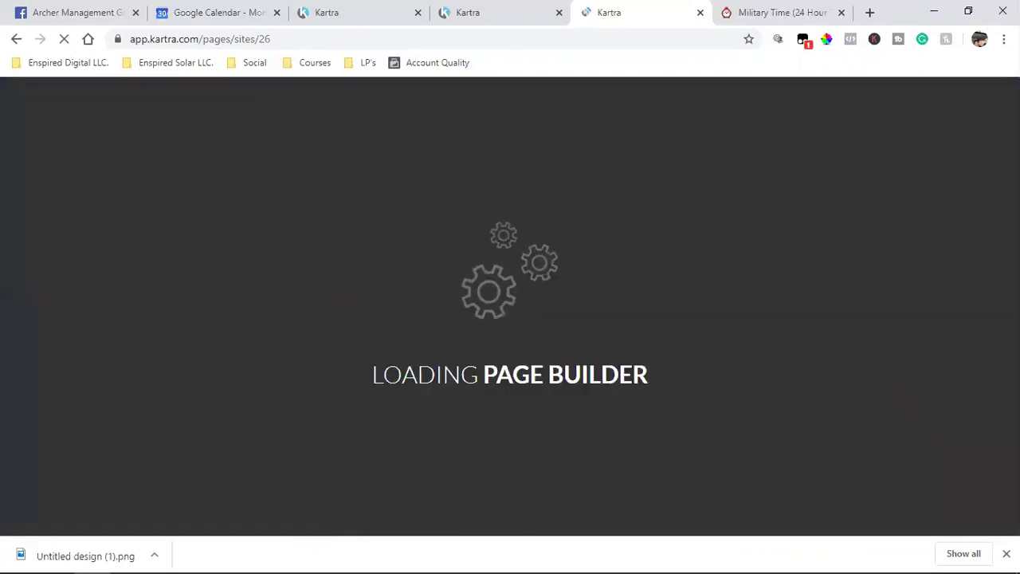
pyautogui.click(1005, 553)
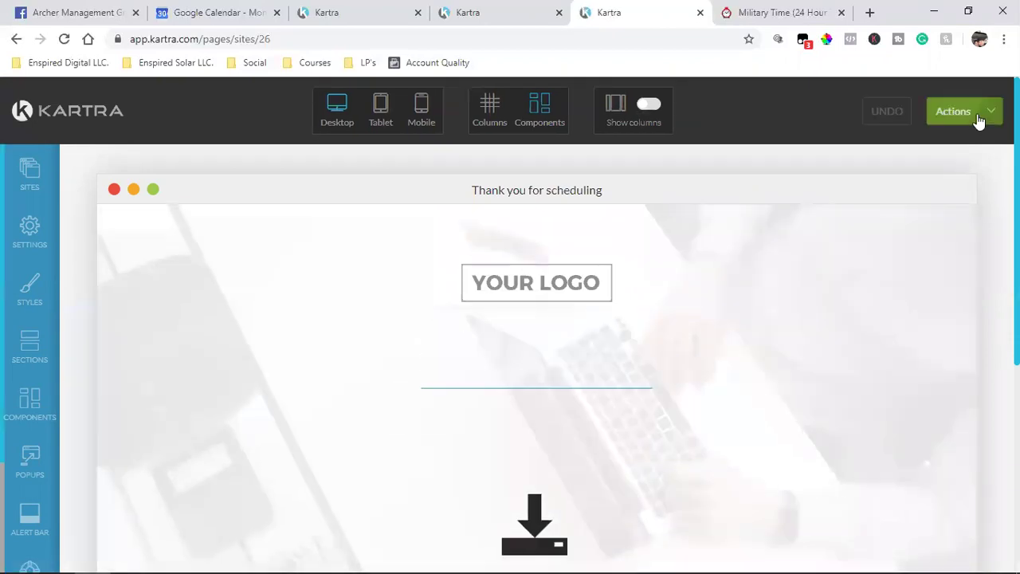
pyautogui.click(978, 120)
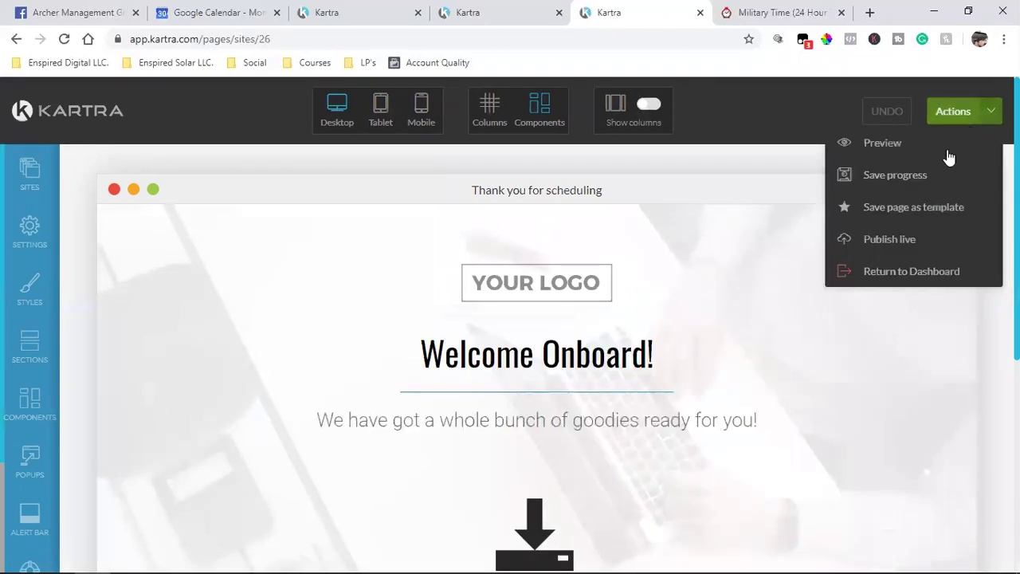
pyautogui.click(916, 239)
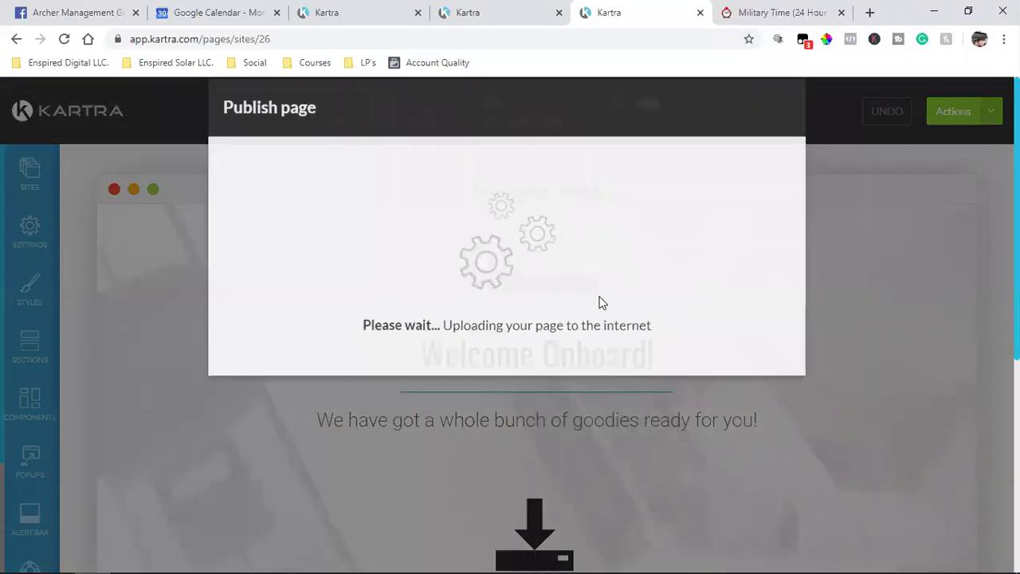
pyautogui.click(386, 292)
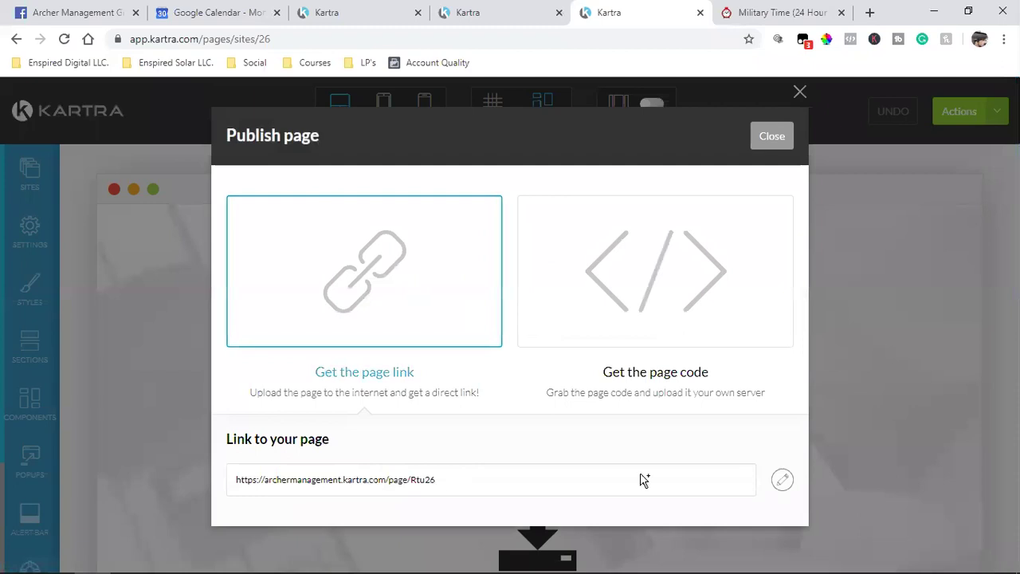
pyautogui.click(781, 479)
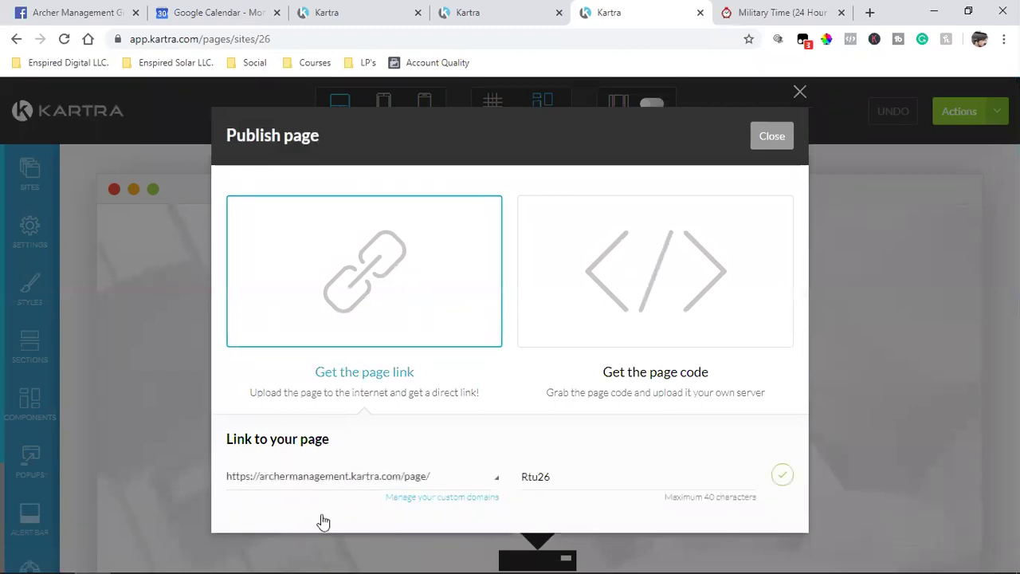
pyautogui.click(294, 532)
pyautogui.doubleClick(594, 483)
pyautogui.write('thankyouforscheduling')
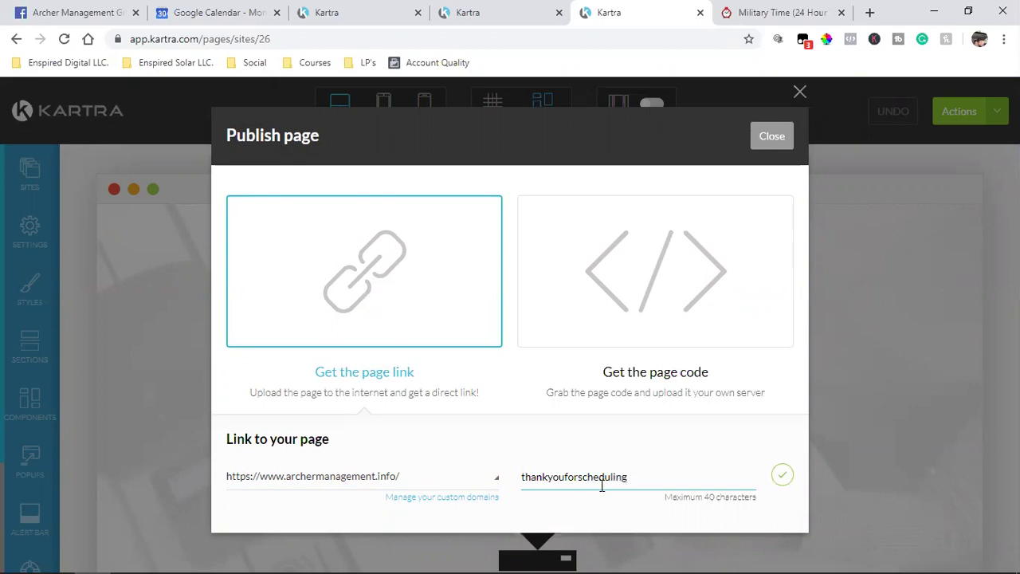
pyautogui.click(781, 477)
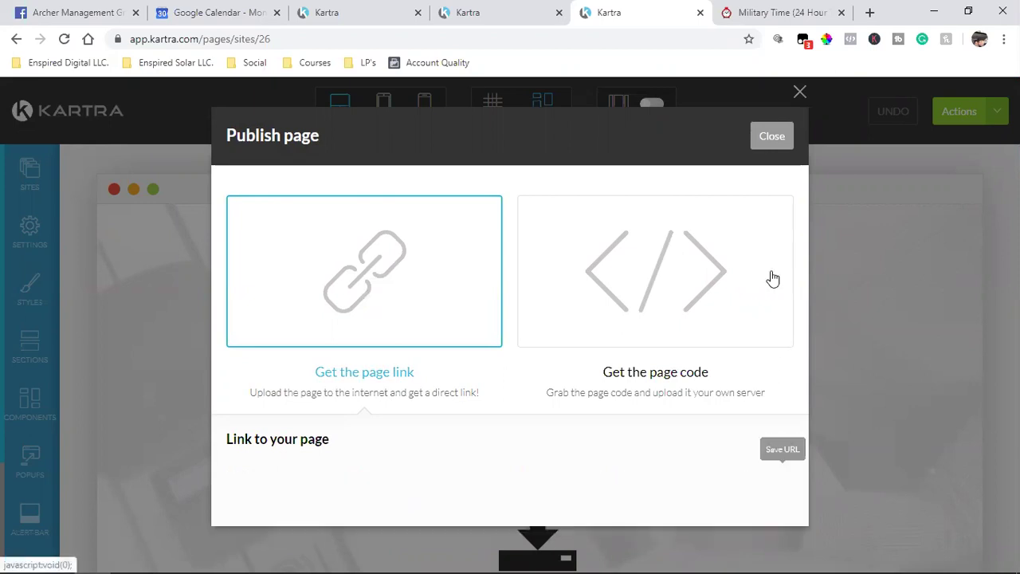
# Exit the page builder to the dashboard and close its browser tab
pyautogui.click(772, 138)
pyautogui.click(960, 111)
pyautogui.click(911, 270)
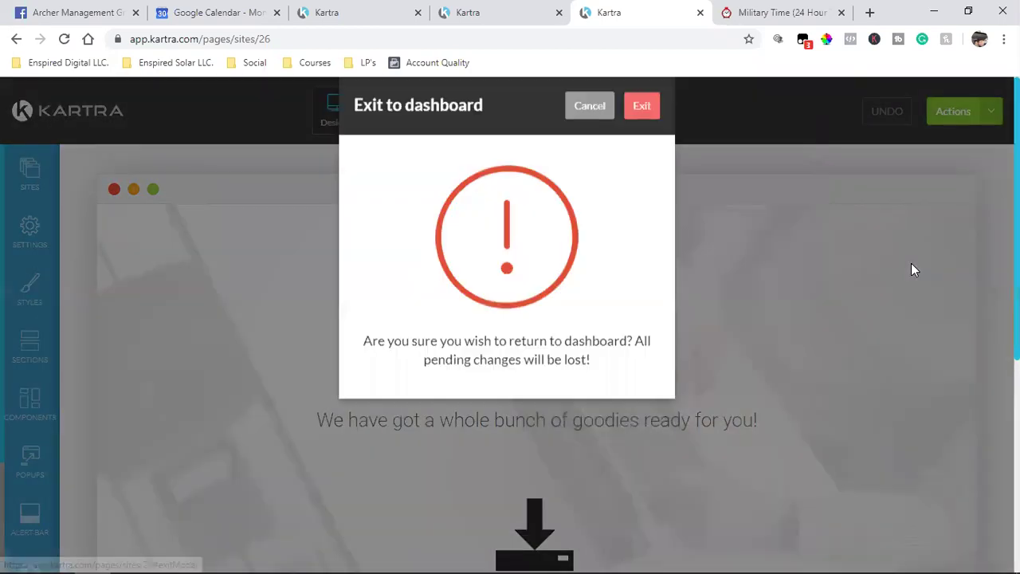
pyautogui.click(648, 150)
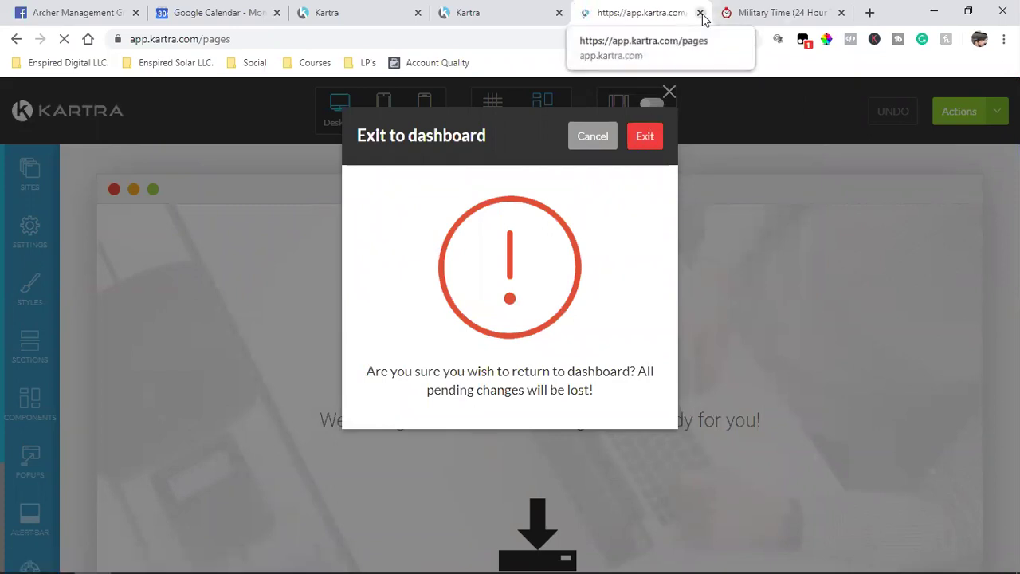
pyautogui.hotkey('ctrl', 'w')
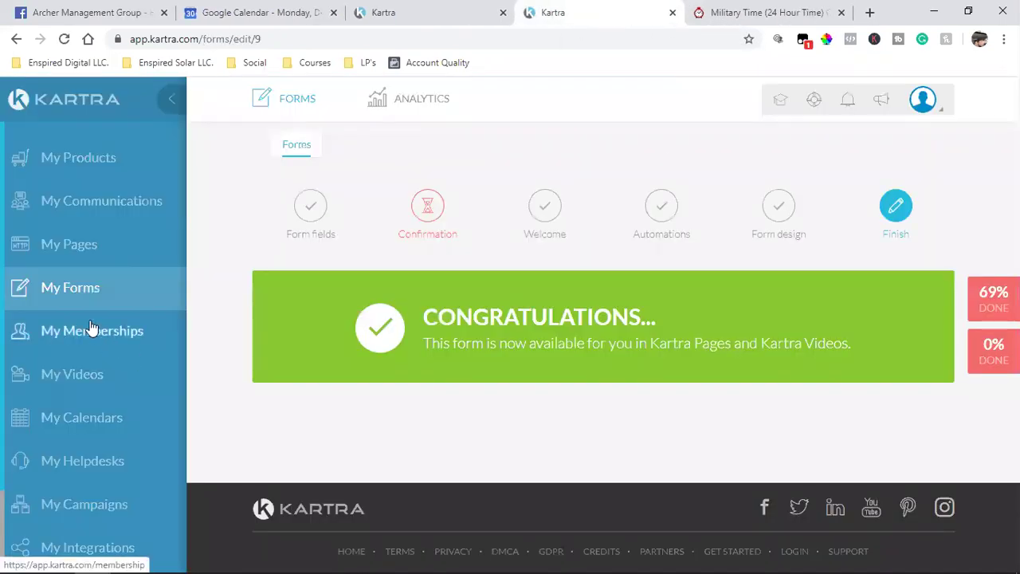
# Reopen the Archer Management Group Appointments form for editing
pyautogui.click(57, 303)
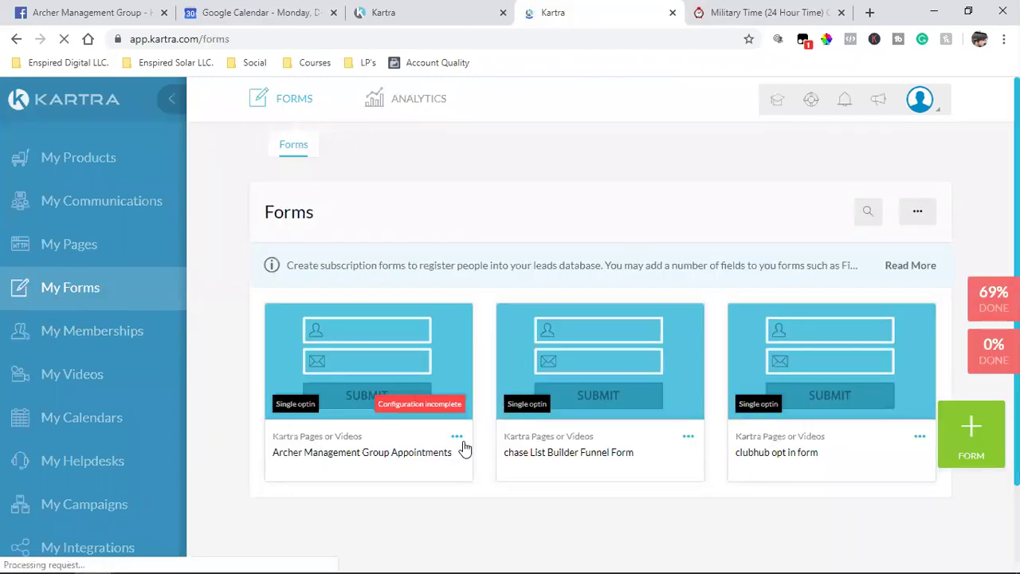
pyautogui.click(459, 439)
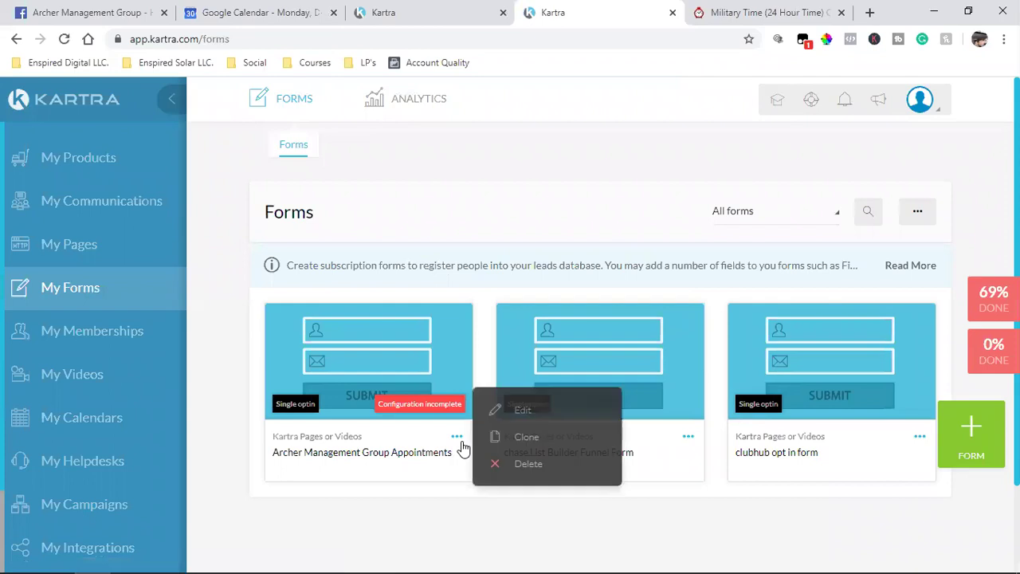
pyautogui.click(534, 415)
pyautogui.click(741, 137)
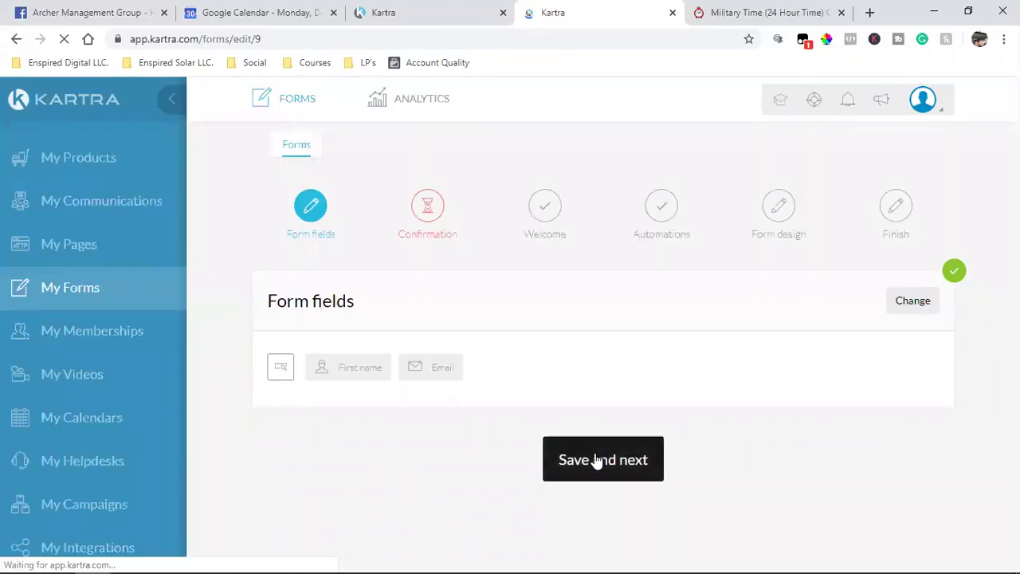
# Set the form's success page to the Kartra page "Thank you for scheduling" with no site in particular, and save it
pyautogui.click(596, 460)
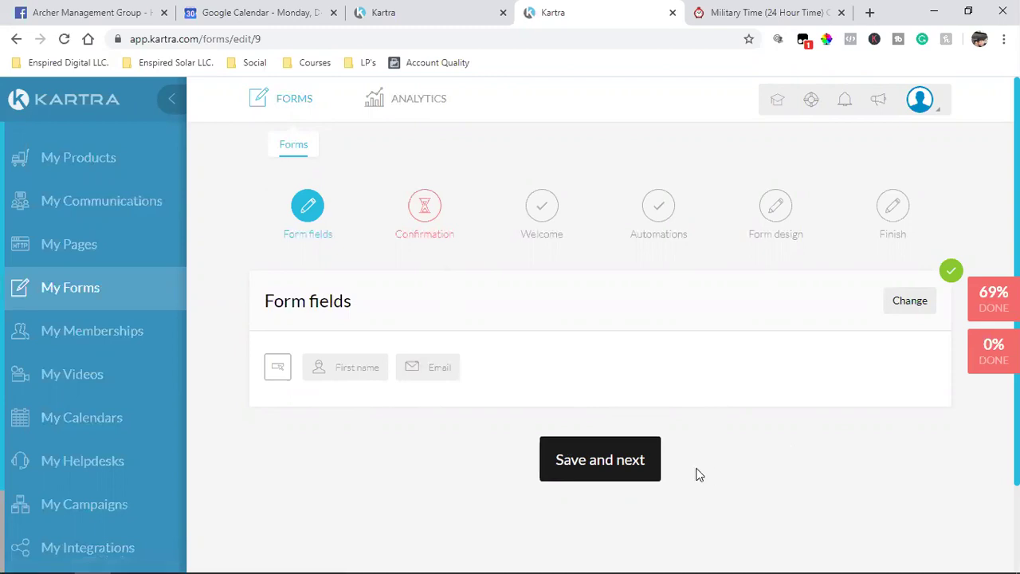
pyautogui.click(563, 466)
pyautogui.scroll(-2, 829, 460)
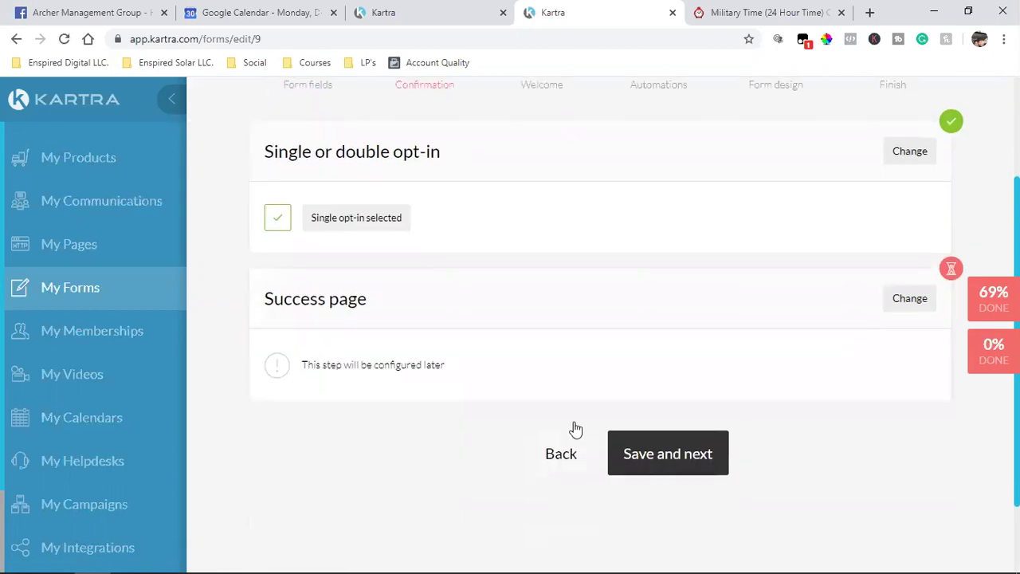
pyautogui.click(908, 297)
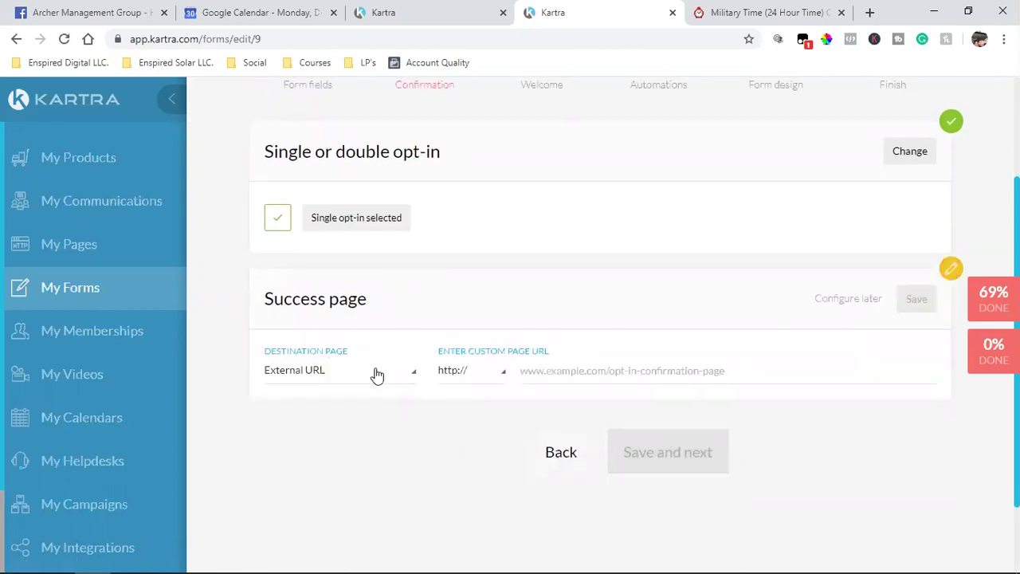
pyautogui.click(312, 373)
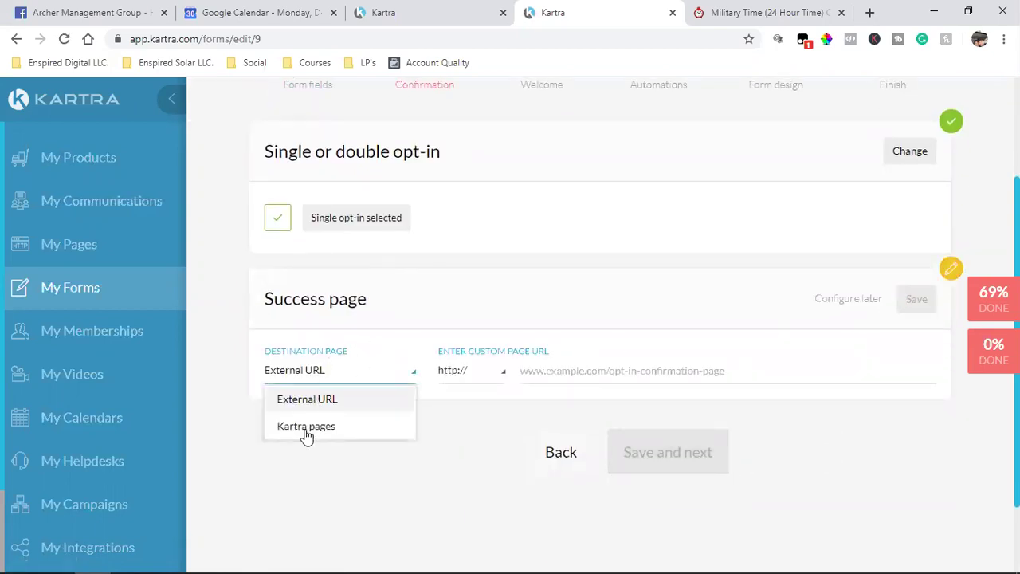
pyautogui.click(306, 429)
pyautogui.click(548, 374)
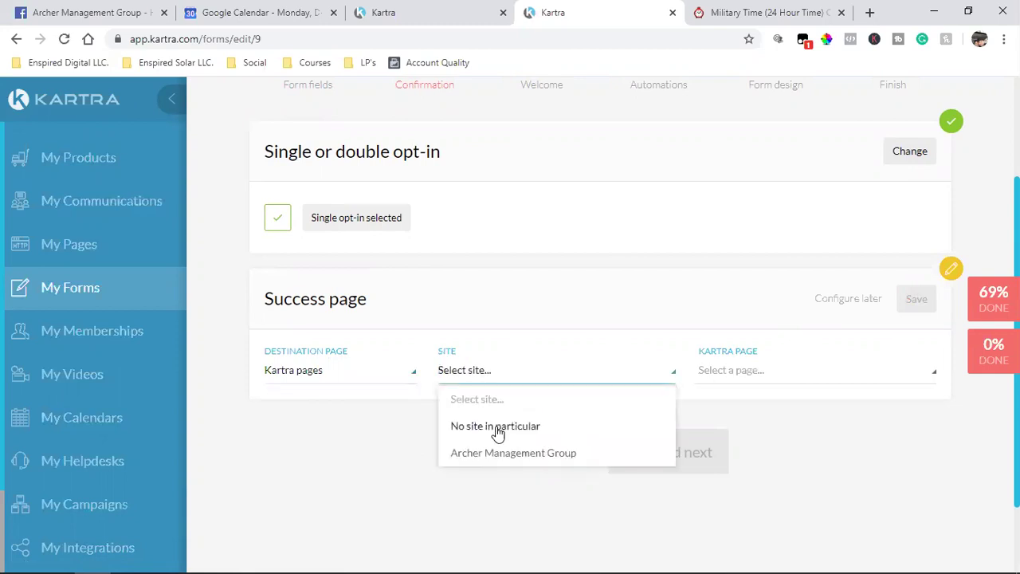
pyautogui.click(497, 427)
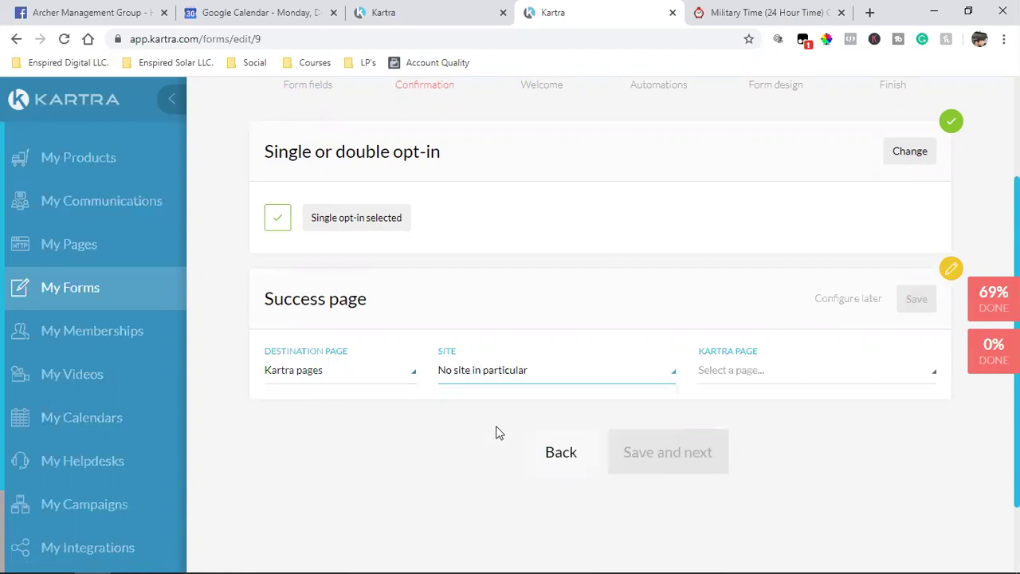
pyautogui.click(810, 381)
pyautogui.click(808, 481)
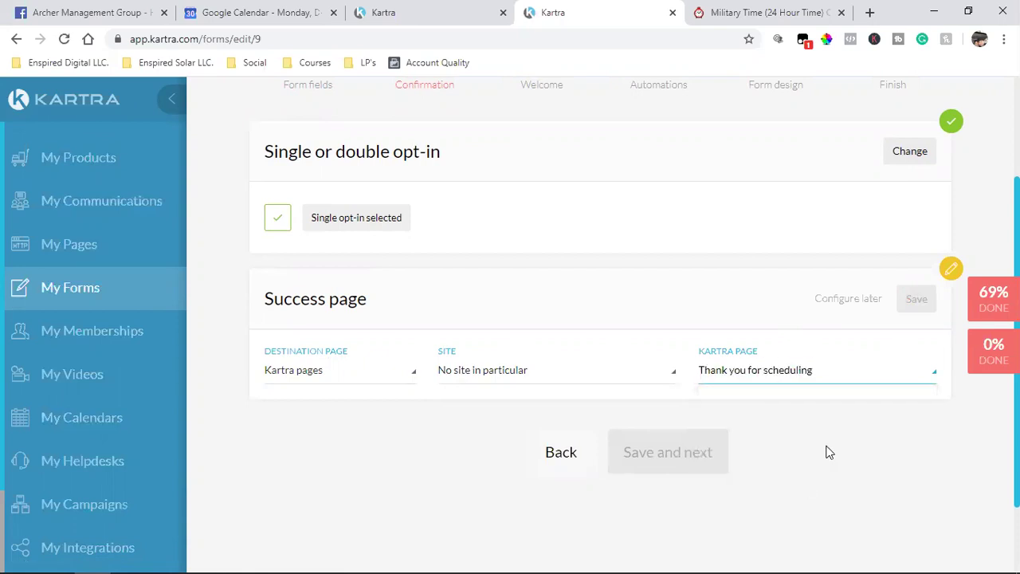
pyautogui.click(924, 306)
# Save the form's remaining sections unchanged through to the finish and close its browser tab
pyautogui.click(690, 434)
pyautogui.click(642, 360)
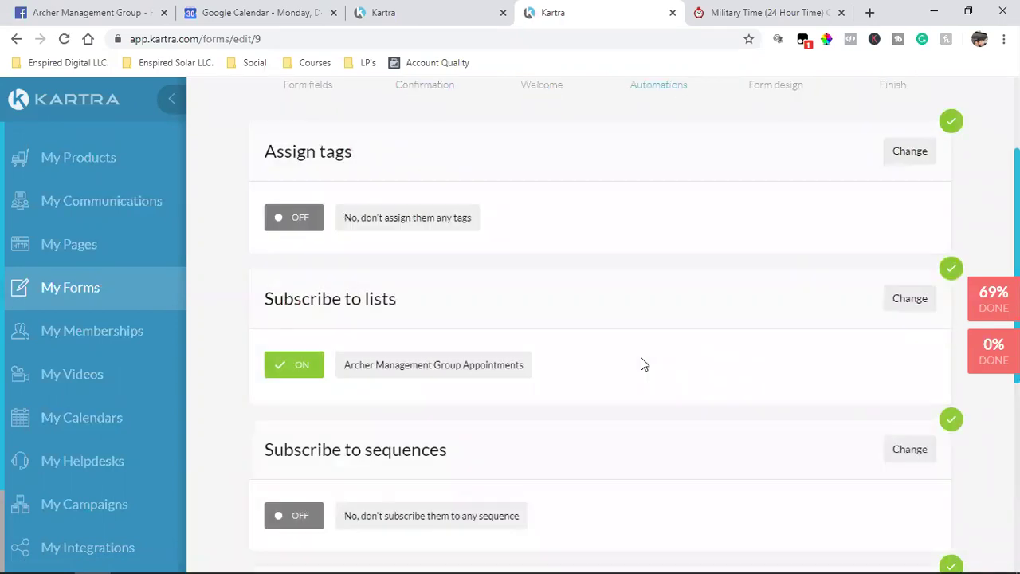
pyautogui.scroll(-5, 642, 364)
pyautogui.click(649, 363)
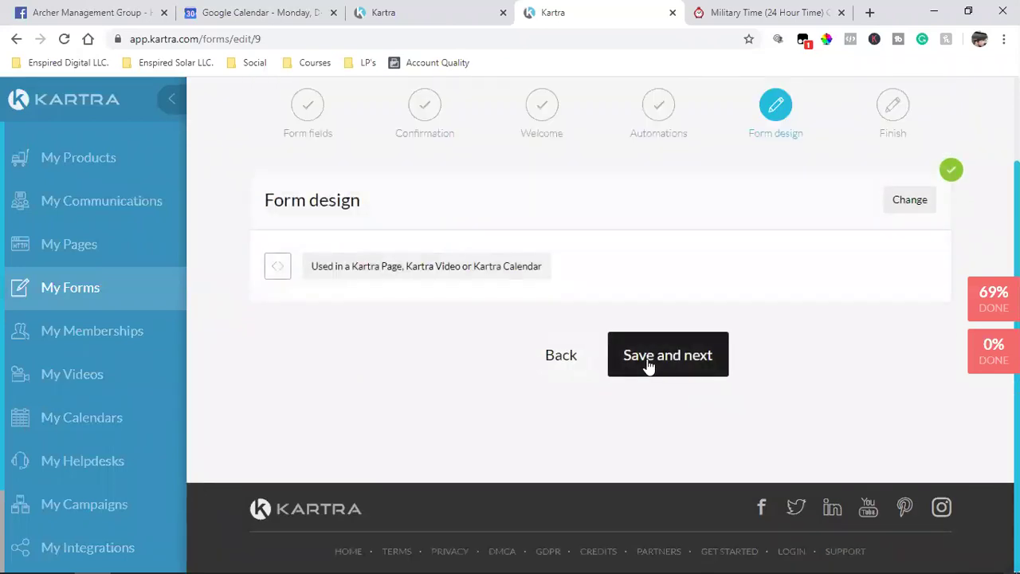
pyautogui.click(648, 363)
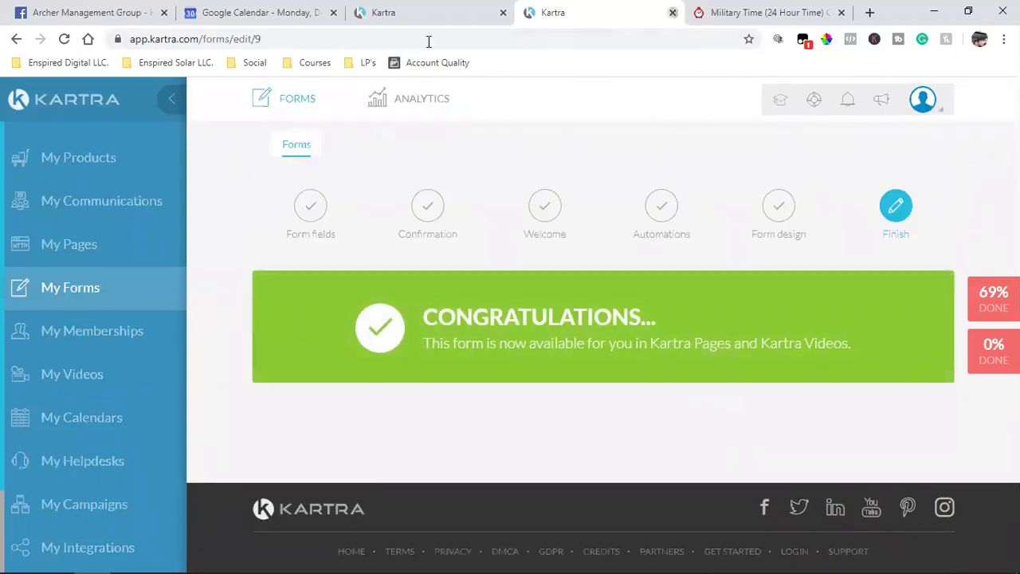
pyautogui.hotkey('ctrl', 'w')
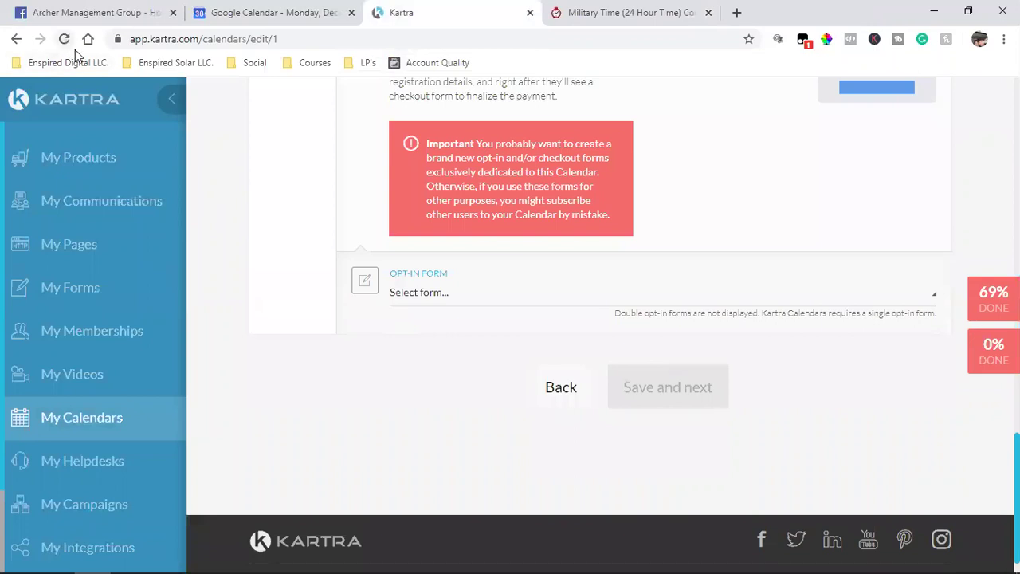
# Reload the calendar editor, keep the basic info as it is and advance to the schedule section
pyautogui.click(71, 44)
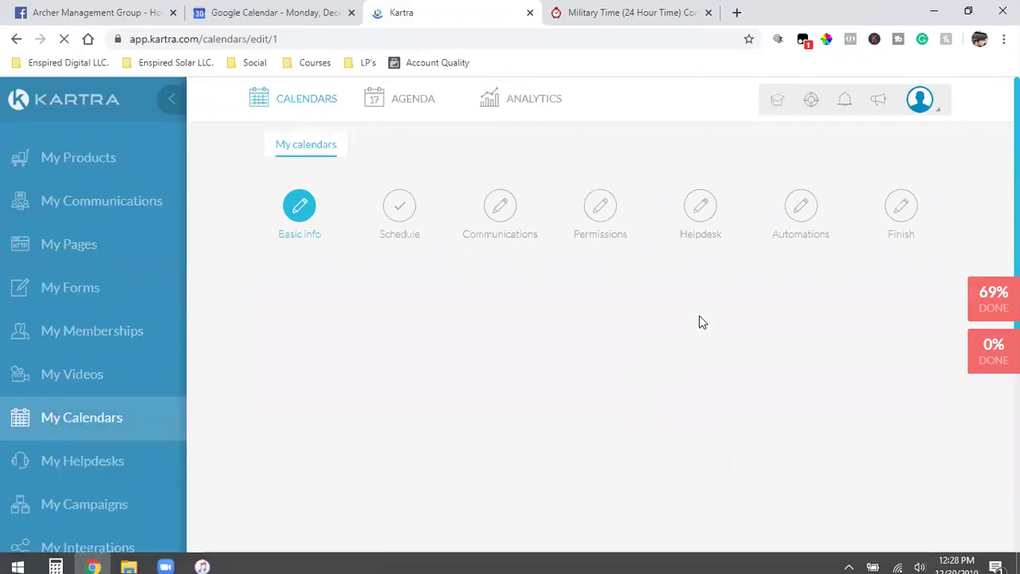
pyautogui.scroll(-4, 603, 321)
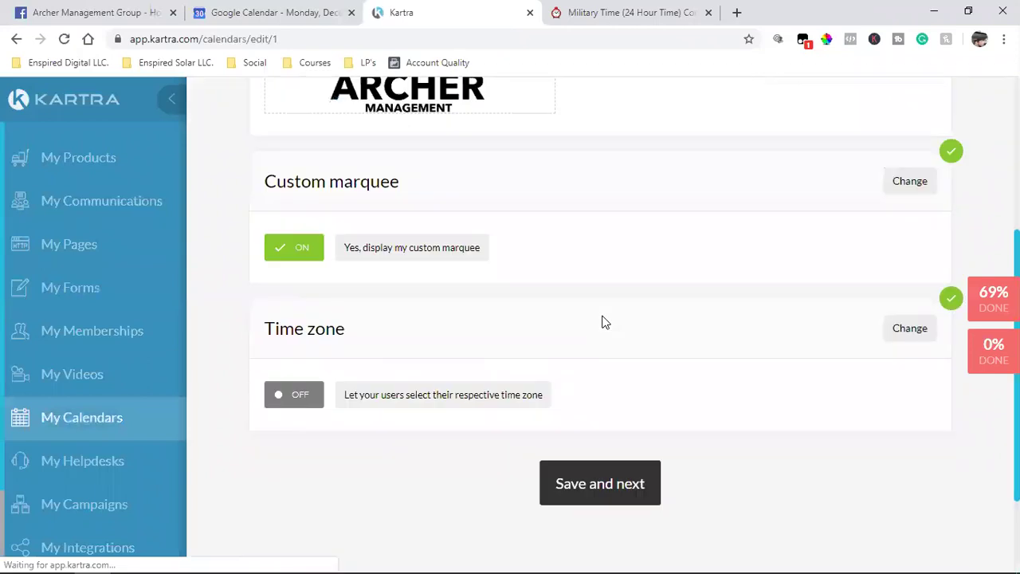
pyautogui.click(619, 467)
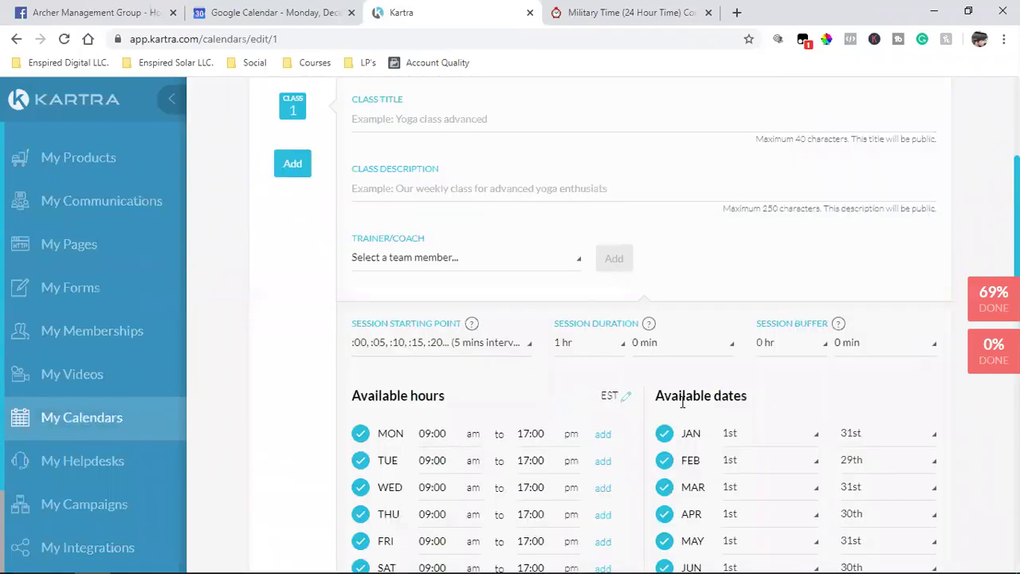
# Title class 1 "Free Consultation Call", describe it as "How to effectively manage your teneants" and add archermanagement as its trainer
pyautogui.scroll(-4, 661, 407)
pyautogui.scroll(6, 725, 400)
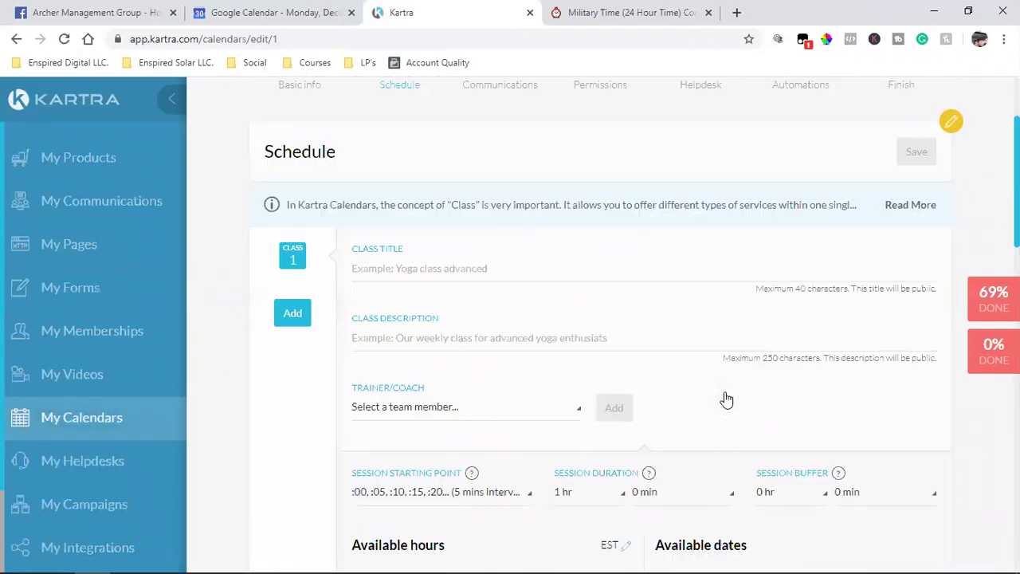
pyautogui.click(471, 274)
pyautogui.write('Free Consultation Call')
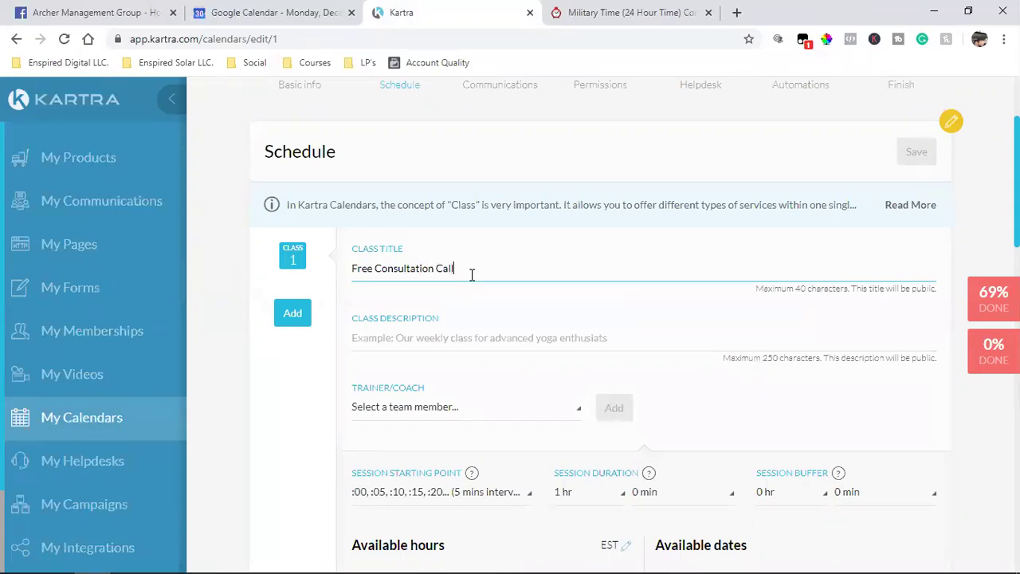
pyautogui.press('Tab')
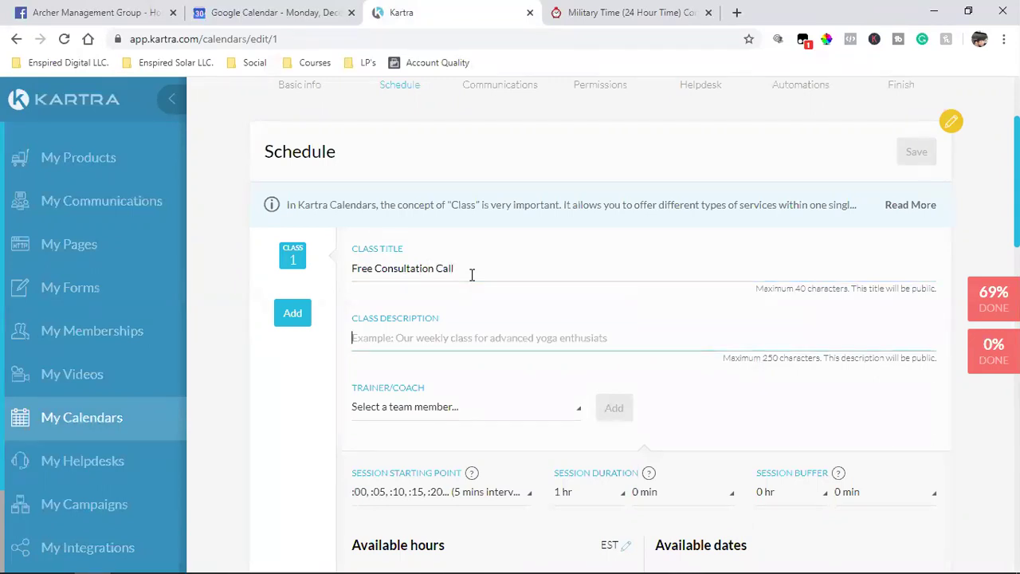
pyautogui.write('Ho')
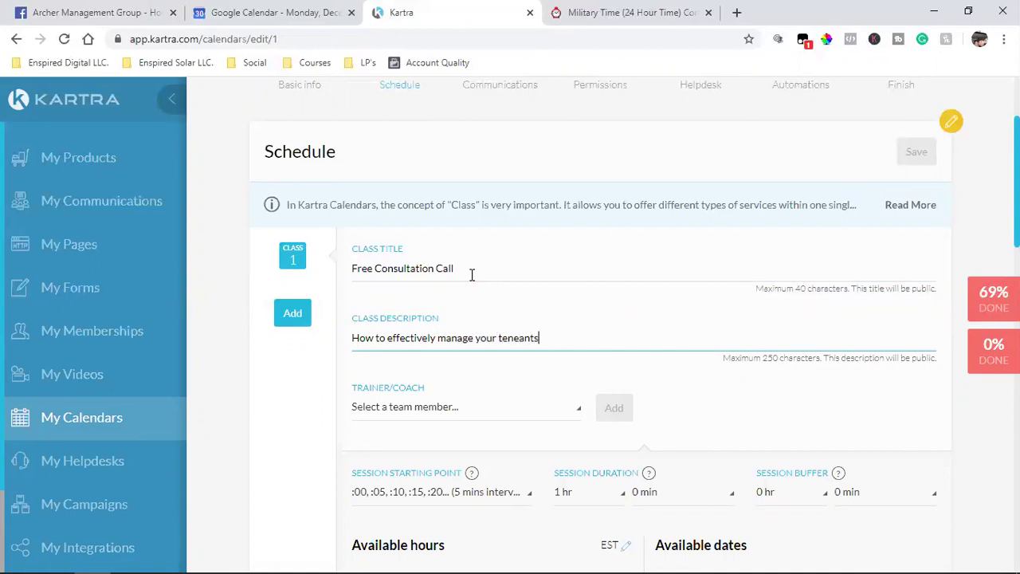
pyautogui.click(444, 418)
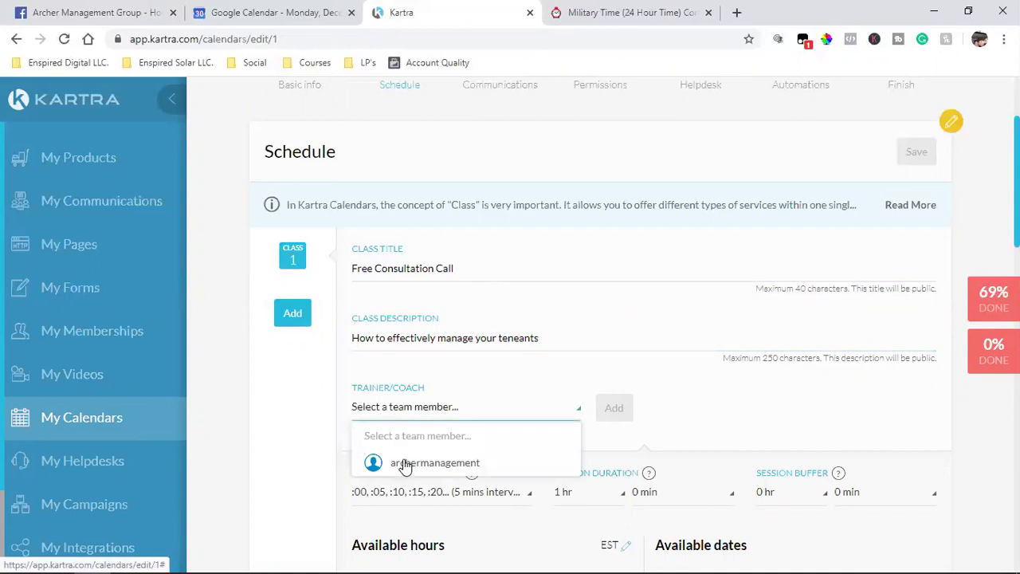
pyautogui.click(405, 462)
pyautogui.click(620, 407)
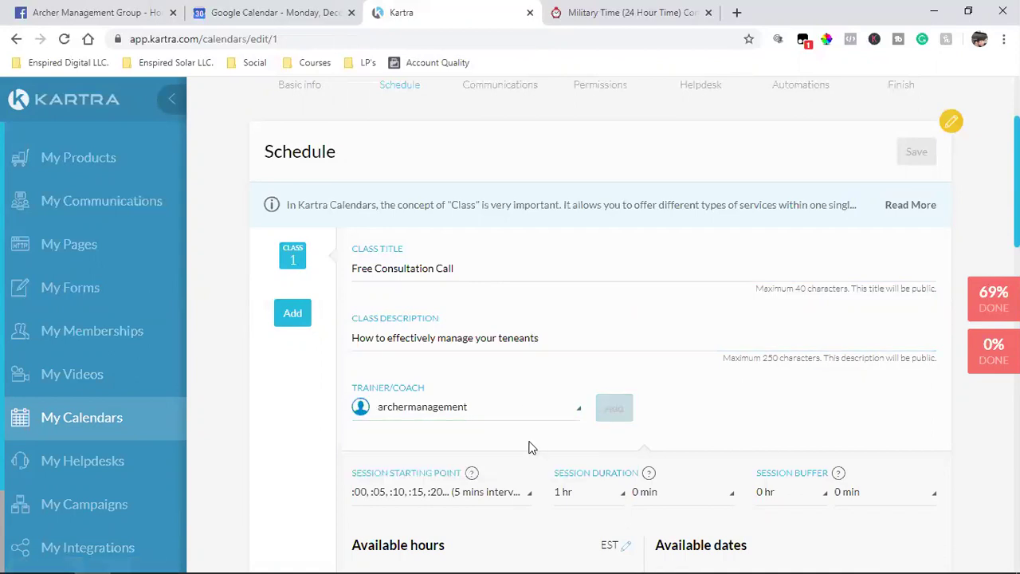
# Set the class's session starting point to :00, :30 and choose the minutes of its session buffer
pyautogui.click(392, 486)
pyautogui.scroll(-2, 454, 321)
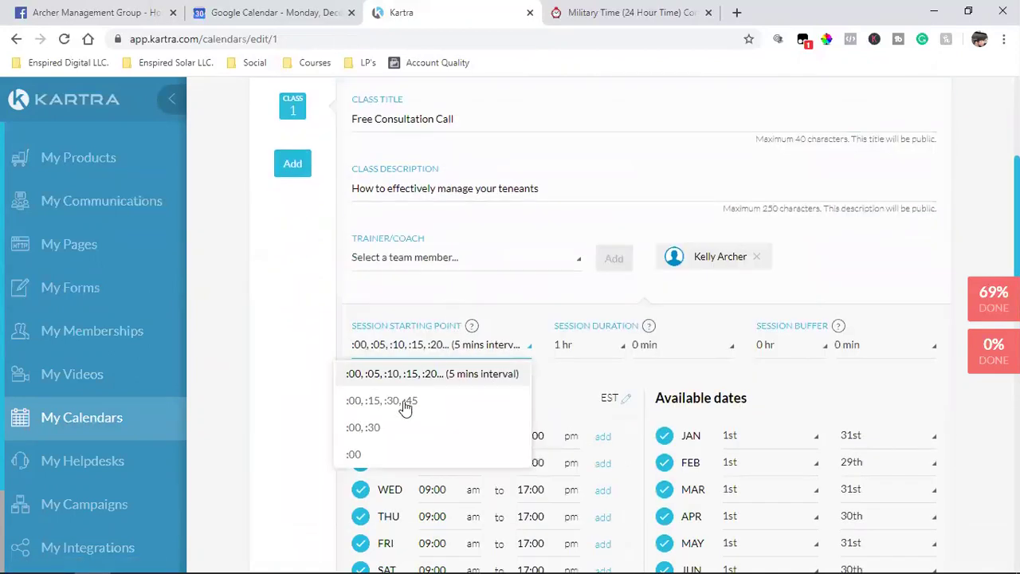
pyautogui.click(381, 430)
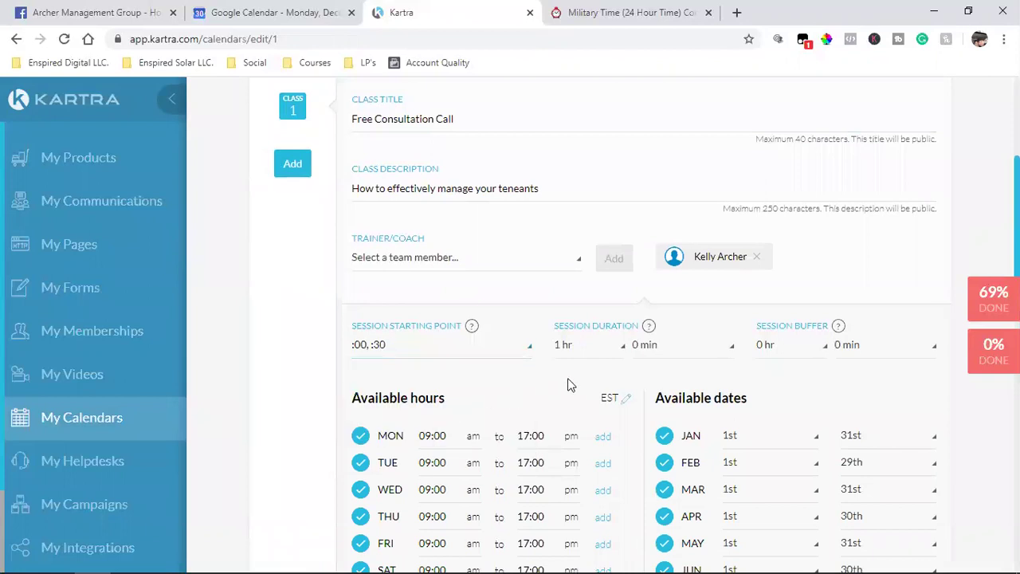
pyautogui.click(891, 356)
pyautogui.click(869, 259)
# Set the class's minimum booking notice to "Don't allow same-day booking"
pyautogui.scroll(-6, 285, 390)
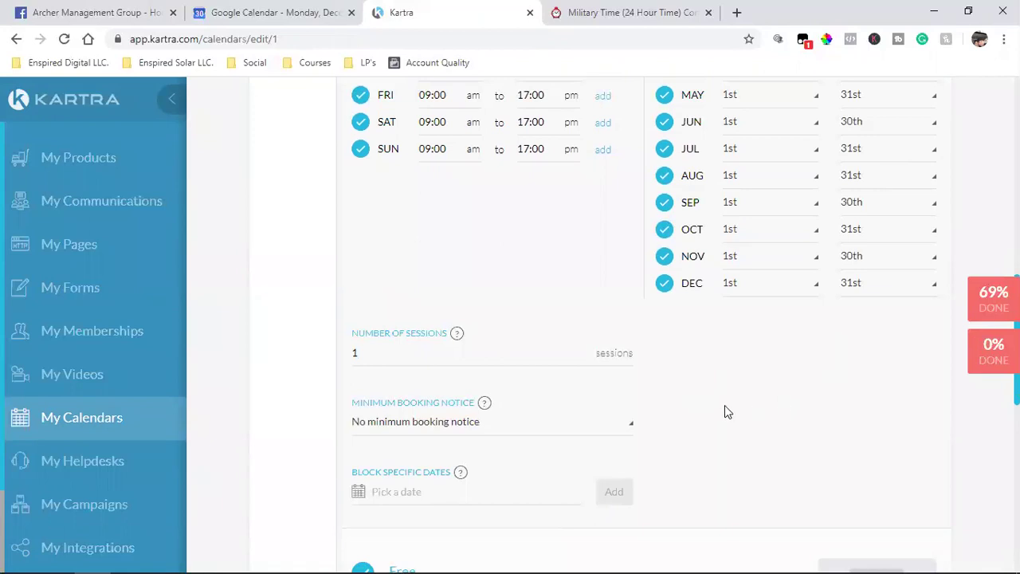
pyautogui.scroll(-2, 468, 362)
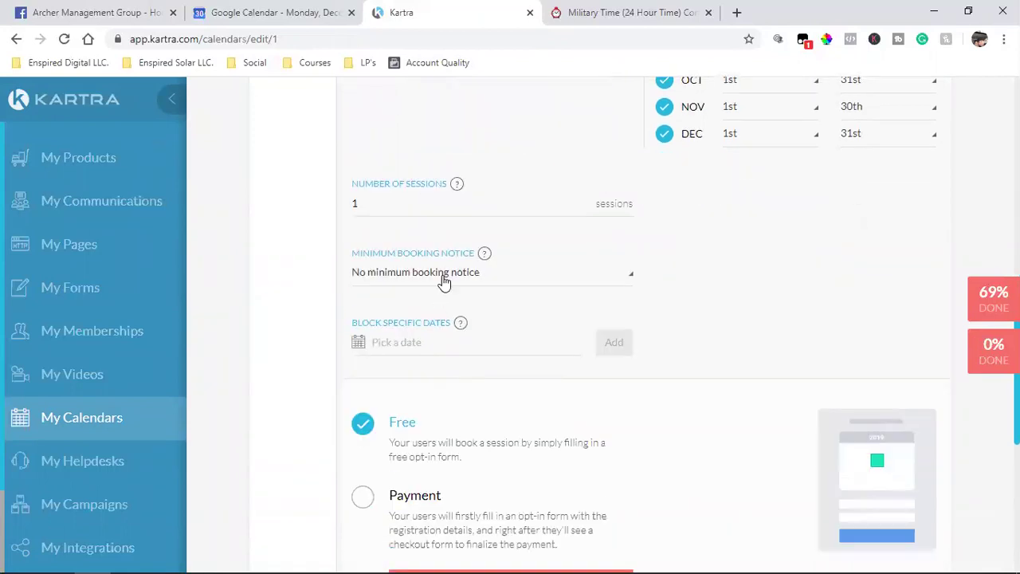
pyautogui.click(443, 282)
pyautogui.click(437, 328)
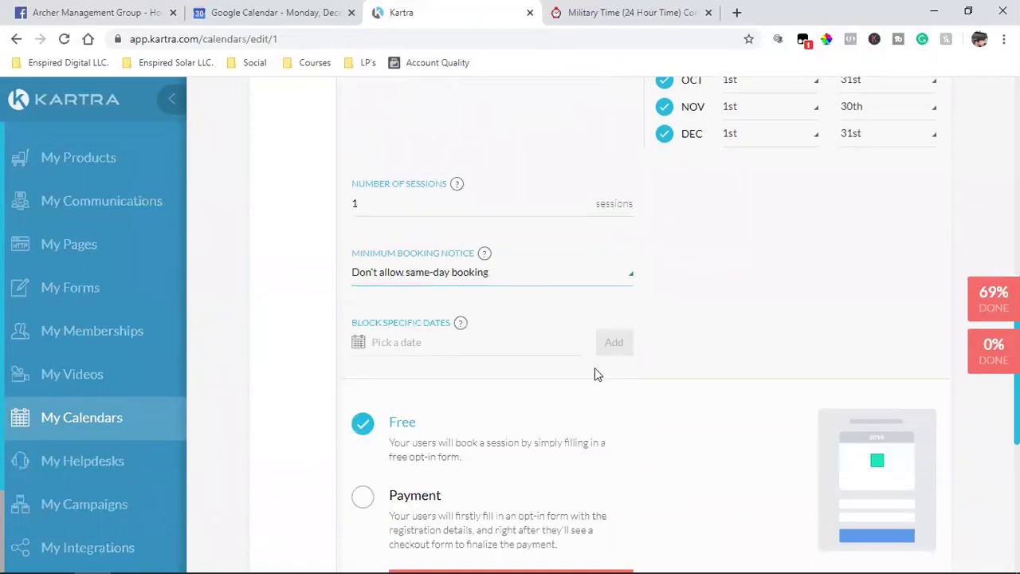
# Assign the Archer Management Group Appointments opt-in form to the free class, save the schedule and continue to the communications section
pyautogui.scroll(-6, 702, 406)
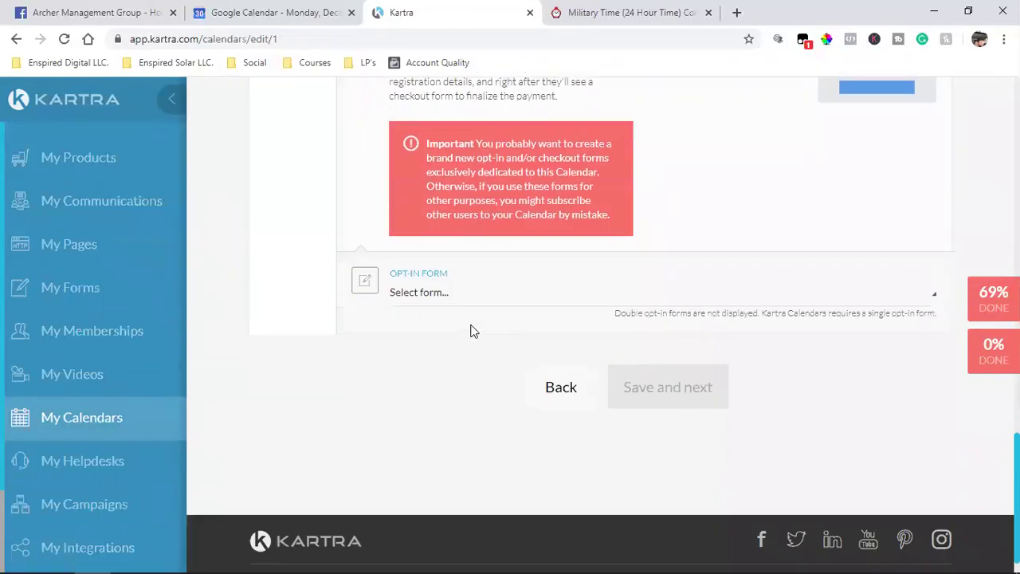
pyautogui.click(454, 298)
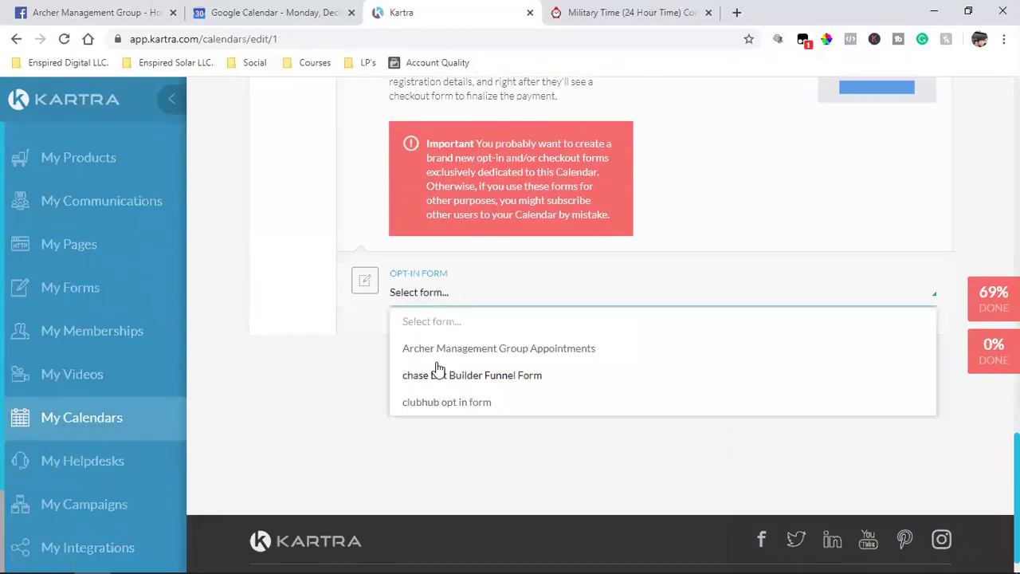
pyautogui.click(441, 353)
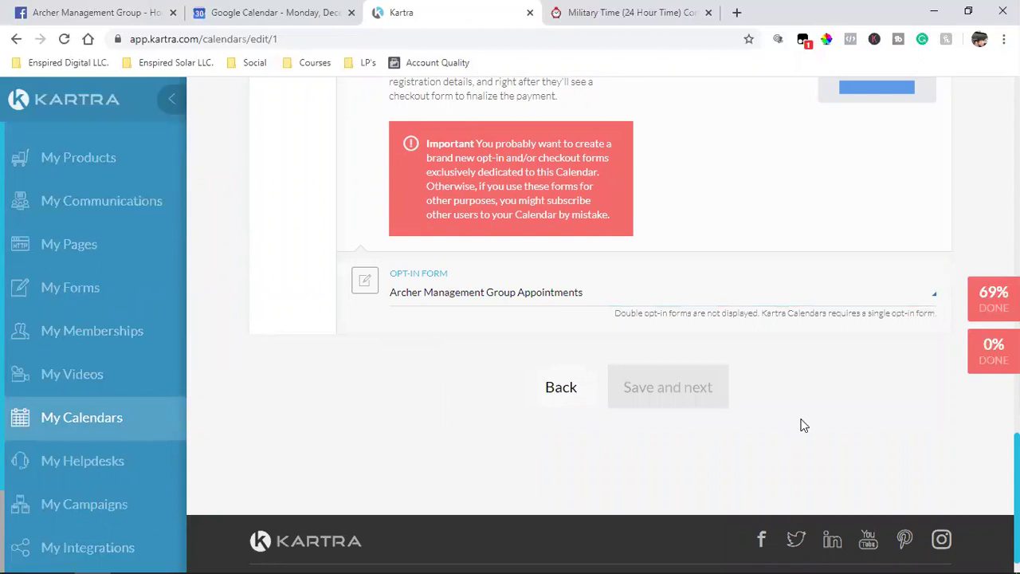
pyautogui.scroll(15, 865, 292)
pyautogui.click(916, 158)
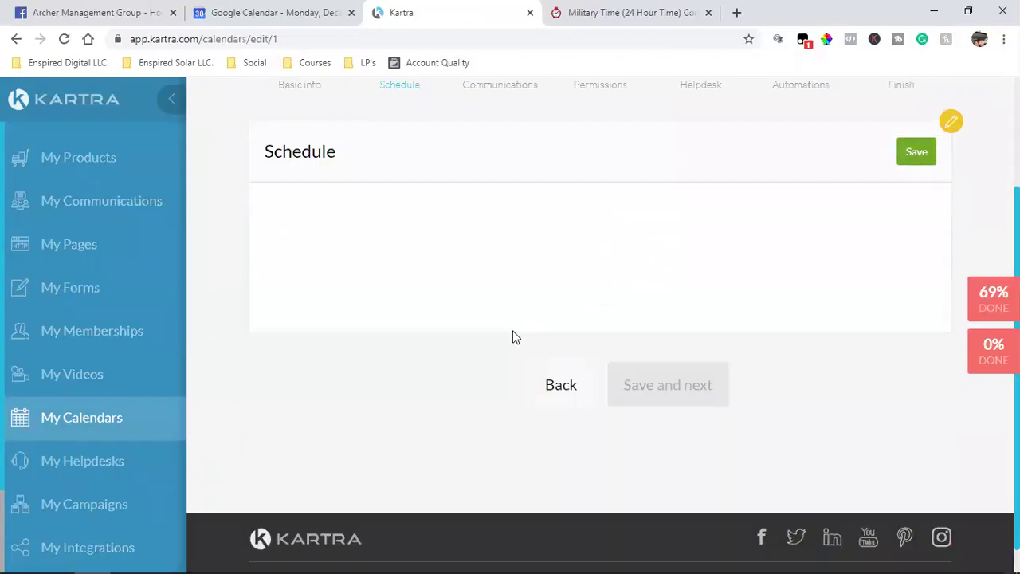
pyautogui.click(644, 359)
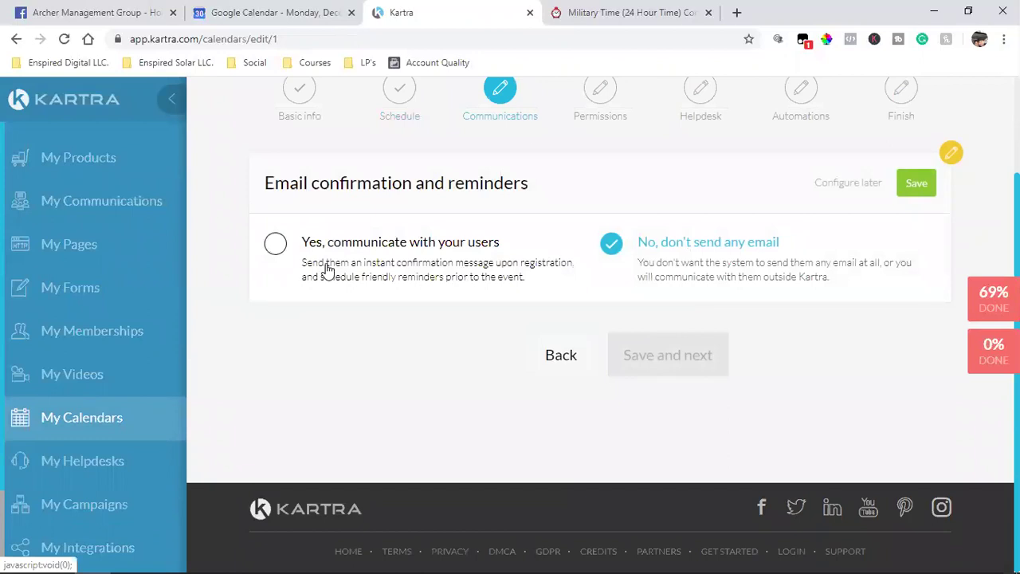
# Enable communicating with users by email, keeping the KartraMail gateway and sender details, and save the setting
pyautogui.click(360, 263)
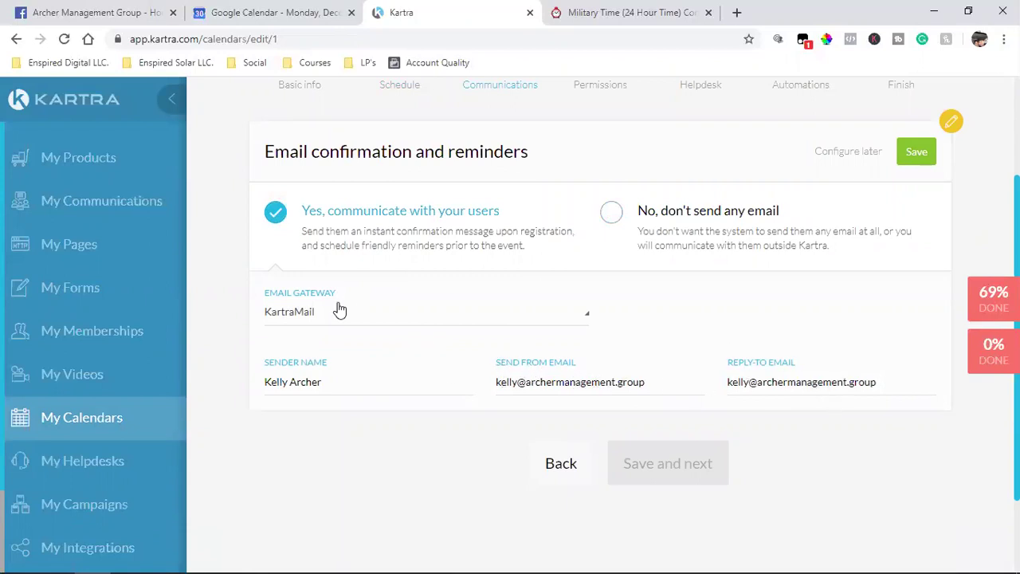
pyautogui.click(916, 151)
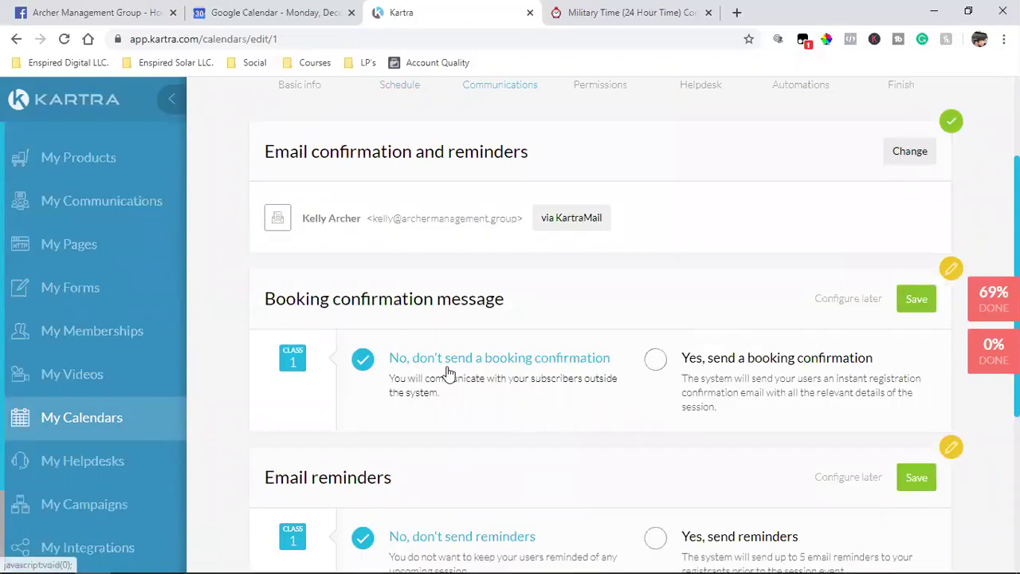
pyautogui.scroll(-2, 449, 372)
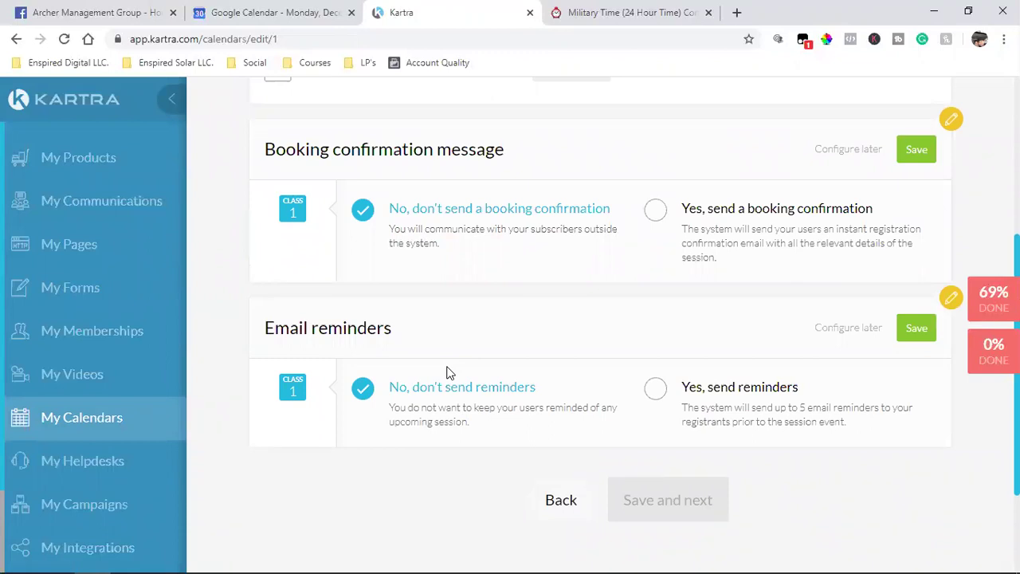
pyautogui.scroll(2, 448, 372)
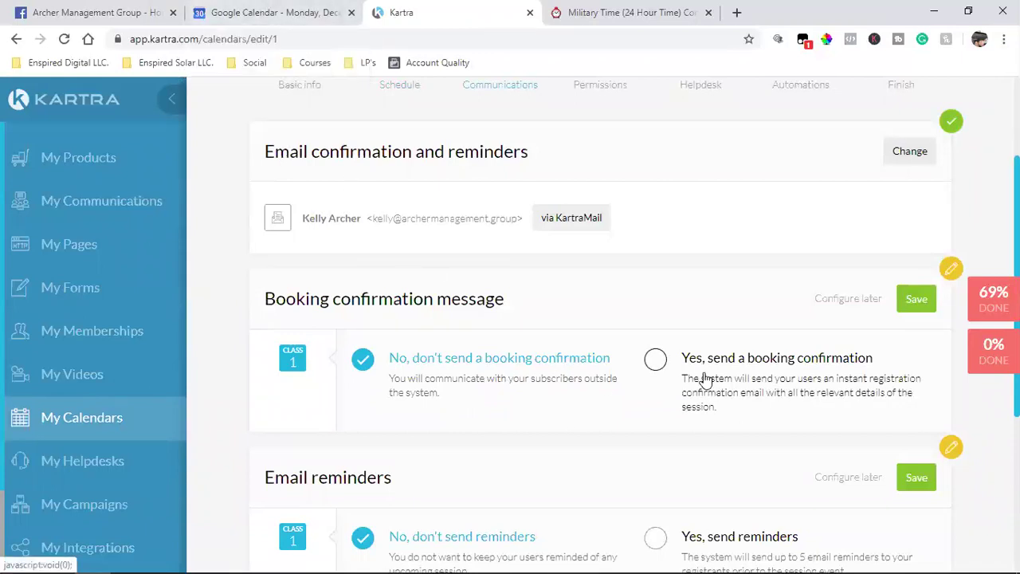
pyautogui.scroll(-2, 704, 380)
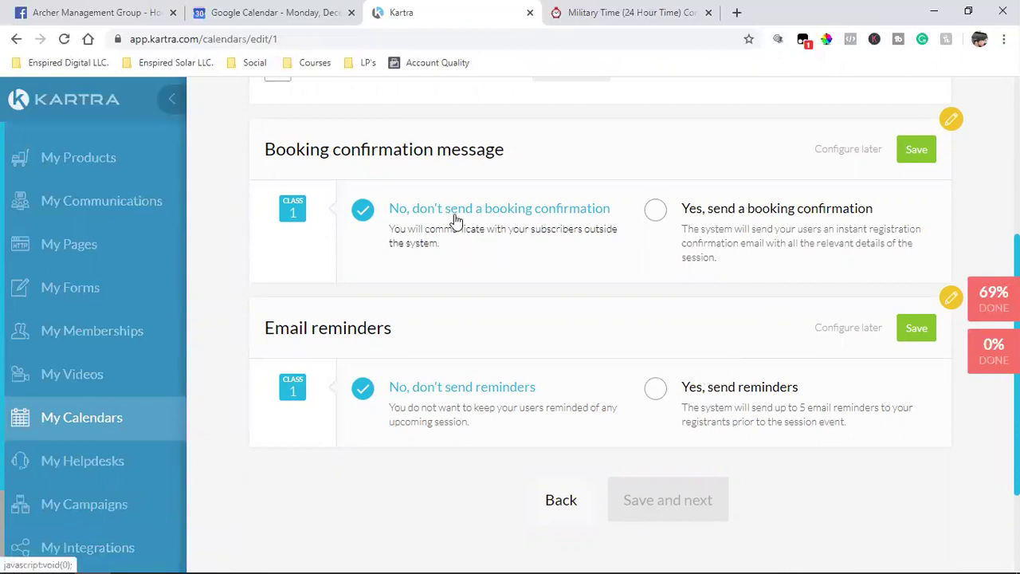
# Enable sending a booking confirmation for the class and open its confirmation email to review the message content
pyautogui.click(728, 223)
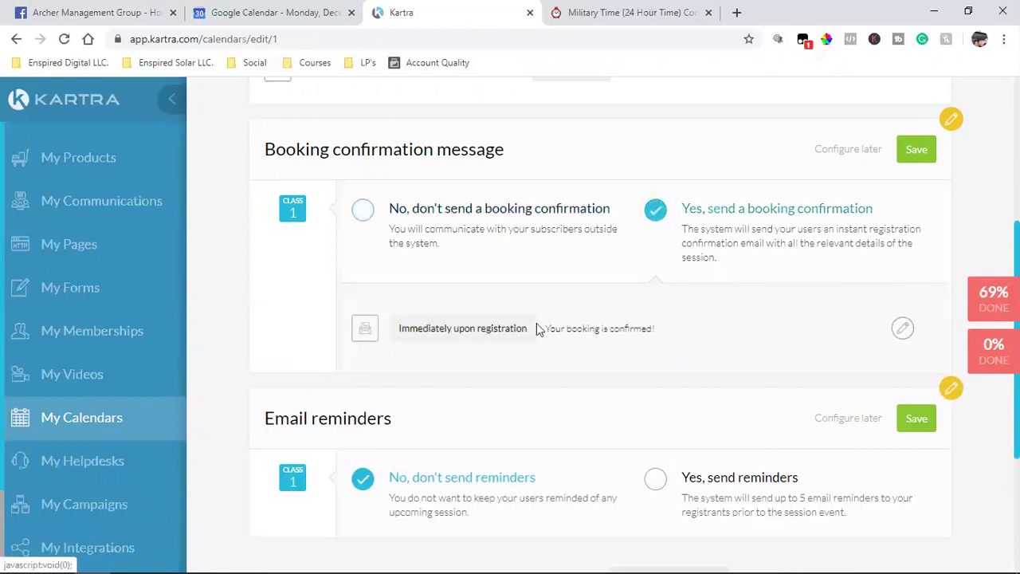
pyautogui.click(900, 329)
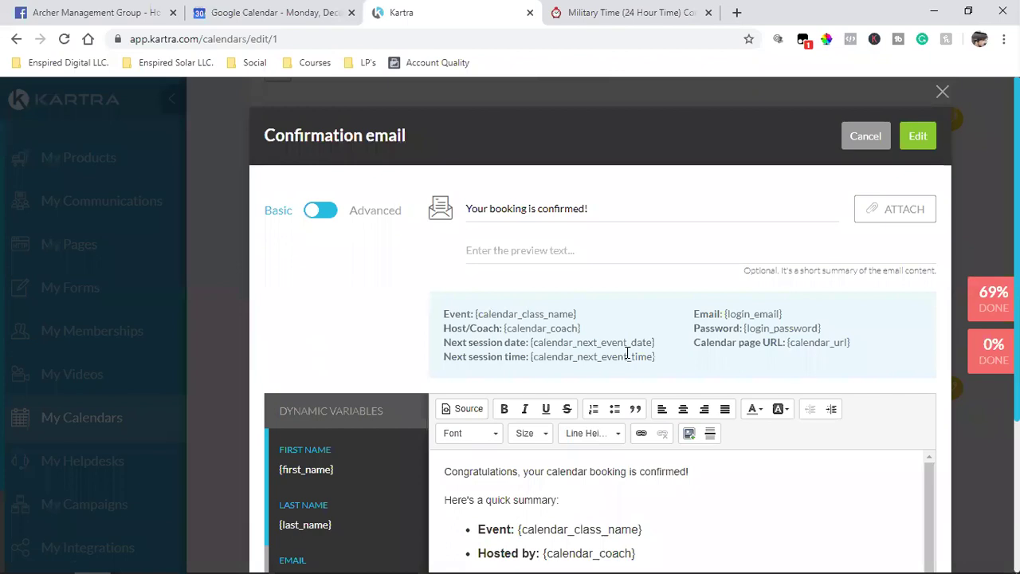
pyautogui.scroll(-2, 627, 352)
pyautogui.scroll(-3, 618, 400)
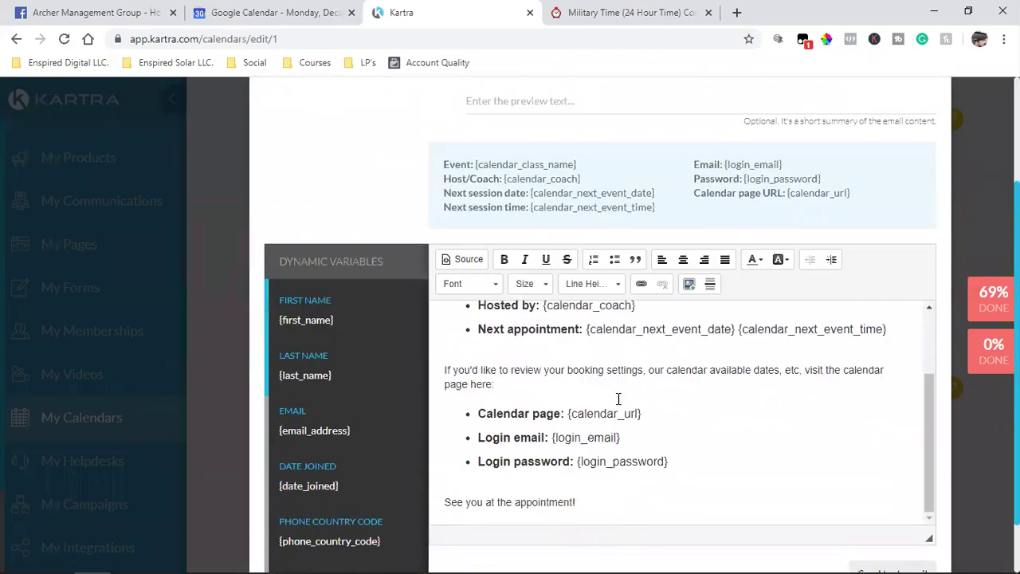
pyautogui.scroll(-2, 618, 398)
pyautogui.scroll(3, 586, 350)
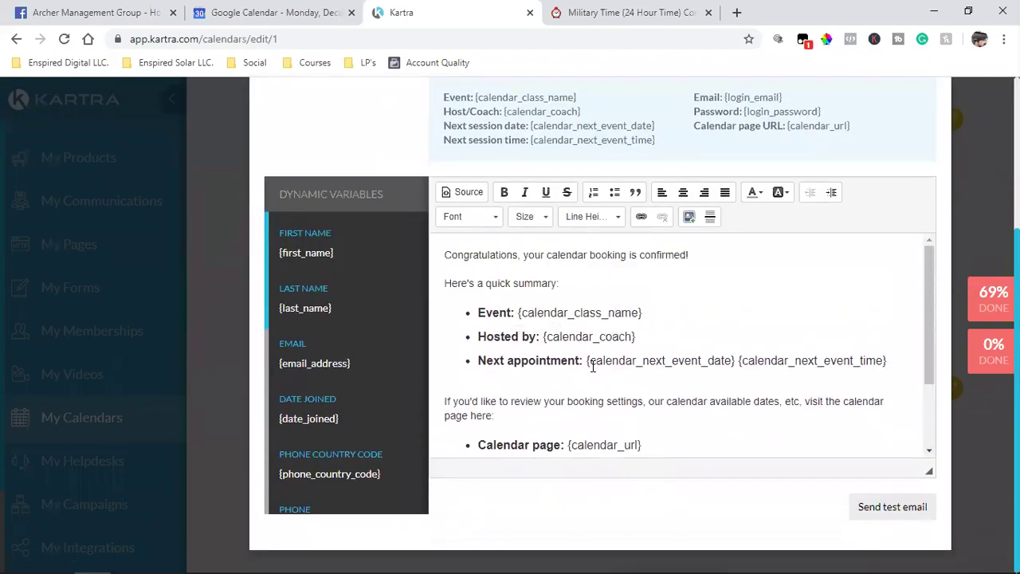
pyautogui.scroll(3, 421, 249)
# Personalize the confirmation email's subject by replacing its initial letter with the {first_name} variable followed by a comma
pyautogui.doubleClick(539, 209)
pyautogui.click(540, 209)
pyautogui.click(305, 469)
pyautogui.rightClick(306, 469)
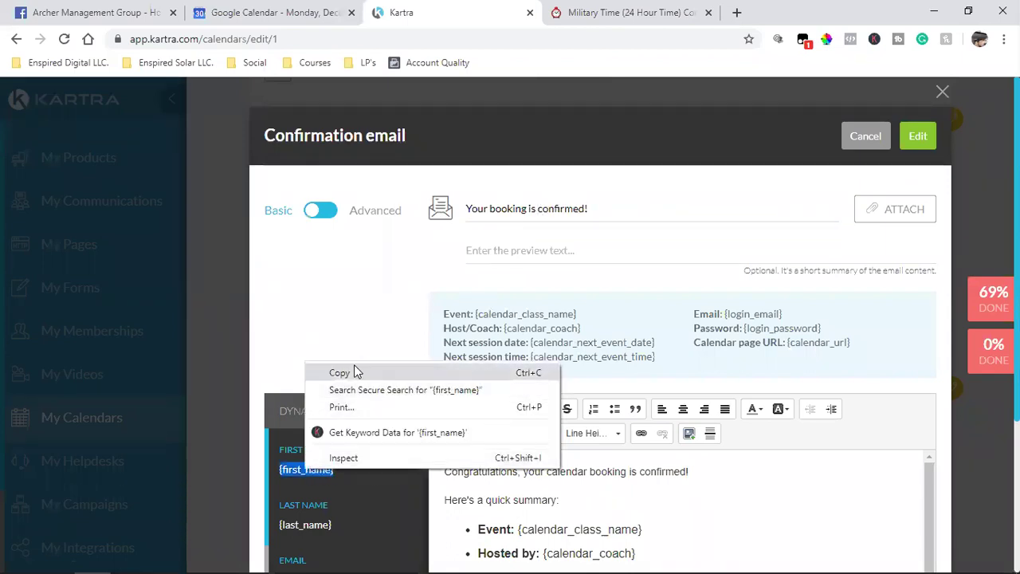
pyautogui.click(354, 366)
pyautogui.click(471, 209)
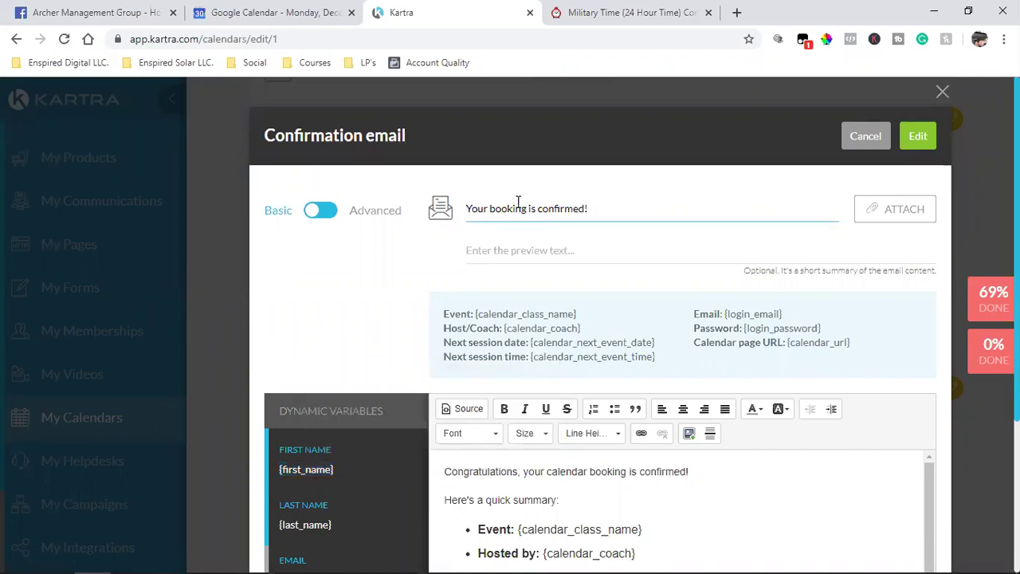
pyautogui.hotkey('ctrl', 'v')
pyautogui.press('Delete')
pyautogui.write(',')
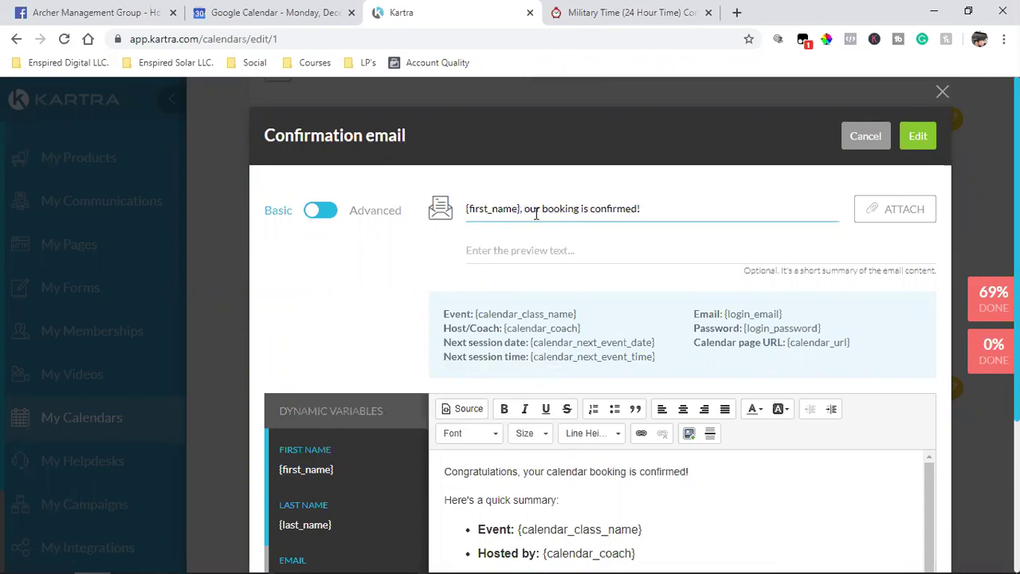
# Save the edited confirmation email and the booking confirmation message setting
pyautogui.scroll(-2, 688, 396)
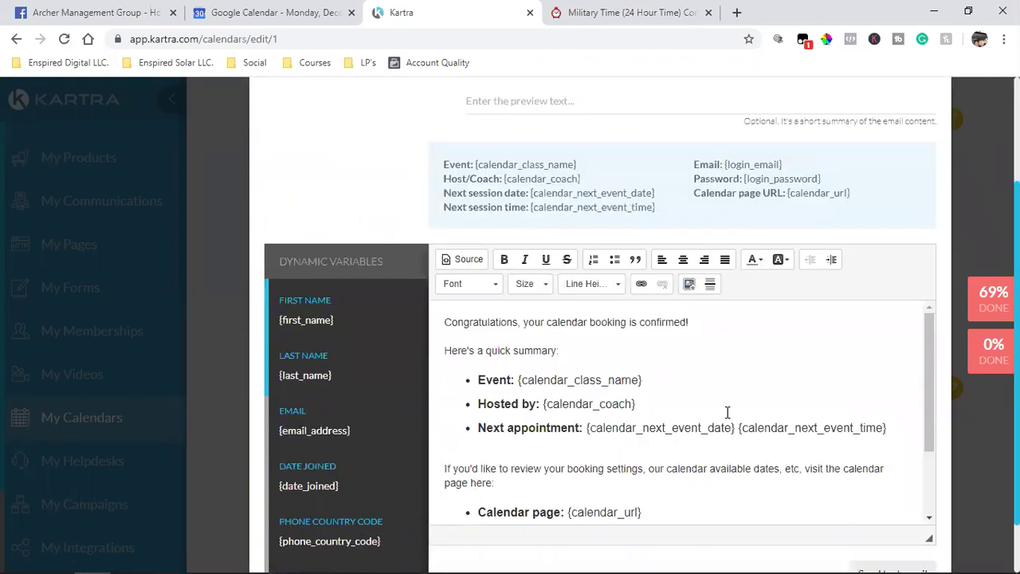
pyautogui.scroll(2, 726, 411)
pyautogui.click(915, 136)
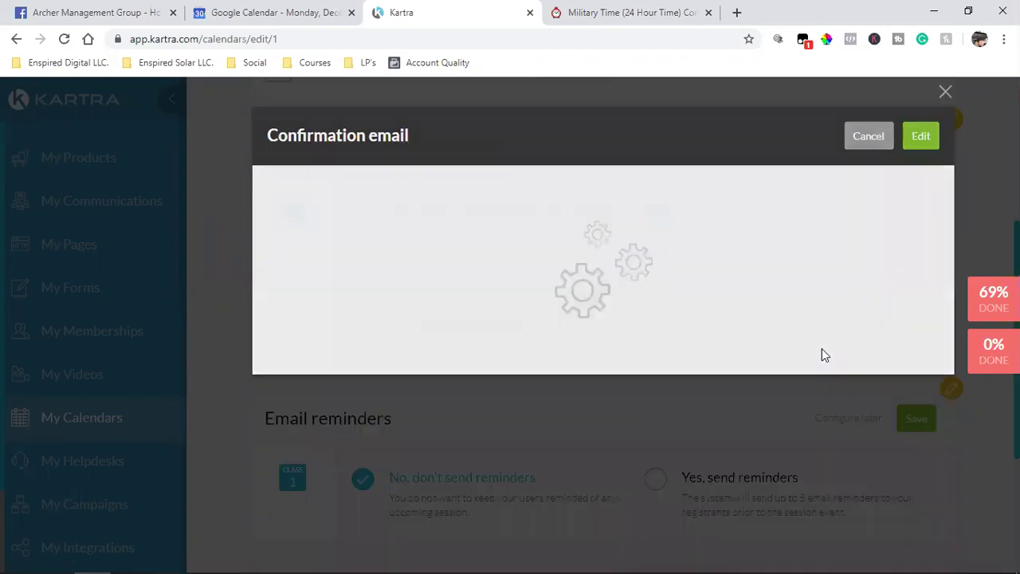
pyautogui.click(914, 151)
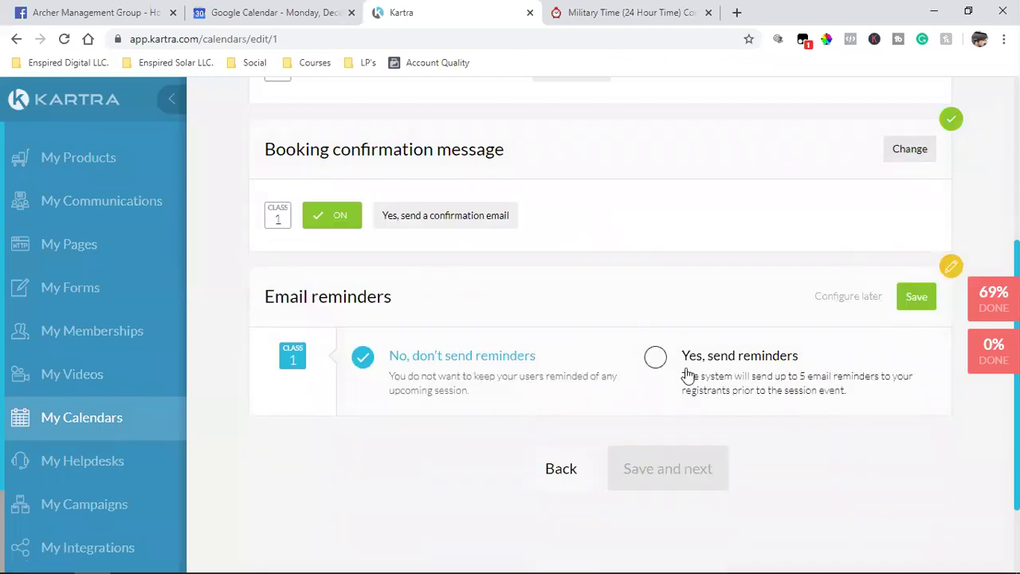
# Enable email reminders for the class and add a reminder sent 0 days and 1 hours before it
pyautogui.click(692, 360)
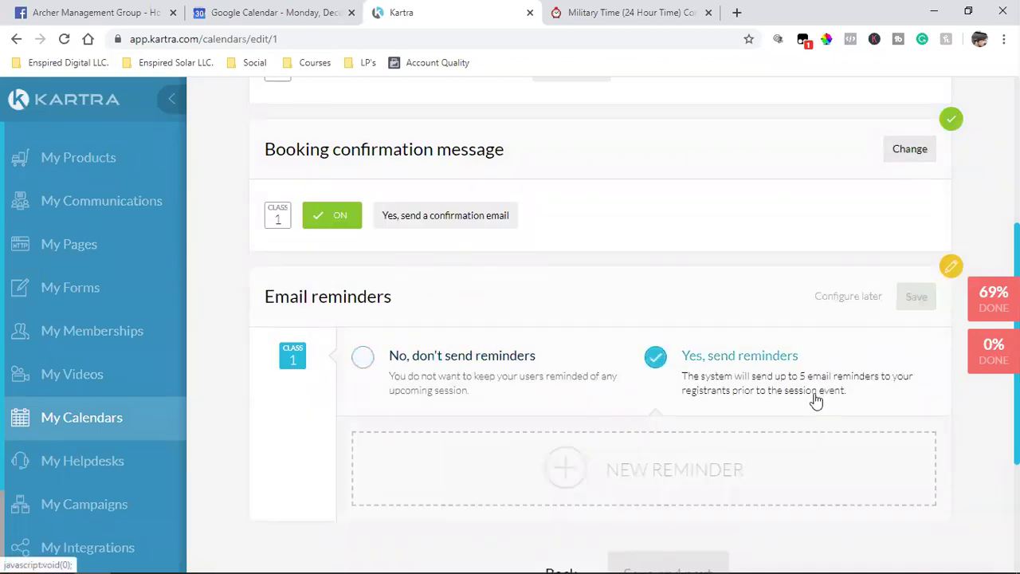
pyautogui.scroll(-2, 797, 402)
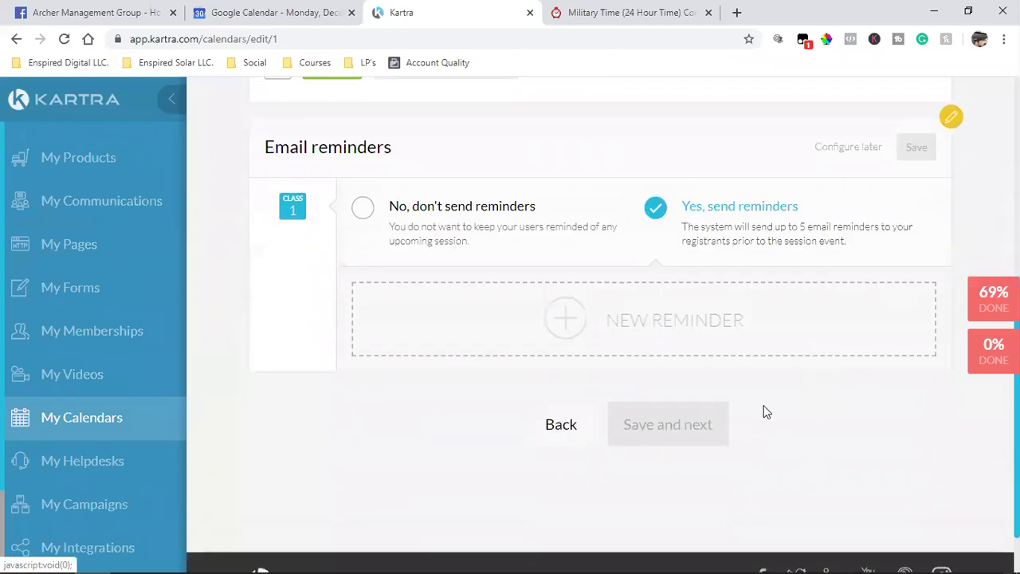
pyautogui.click(639, 331)
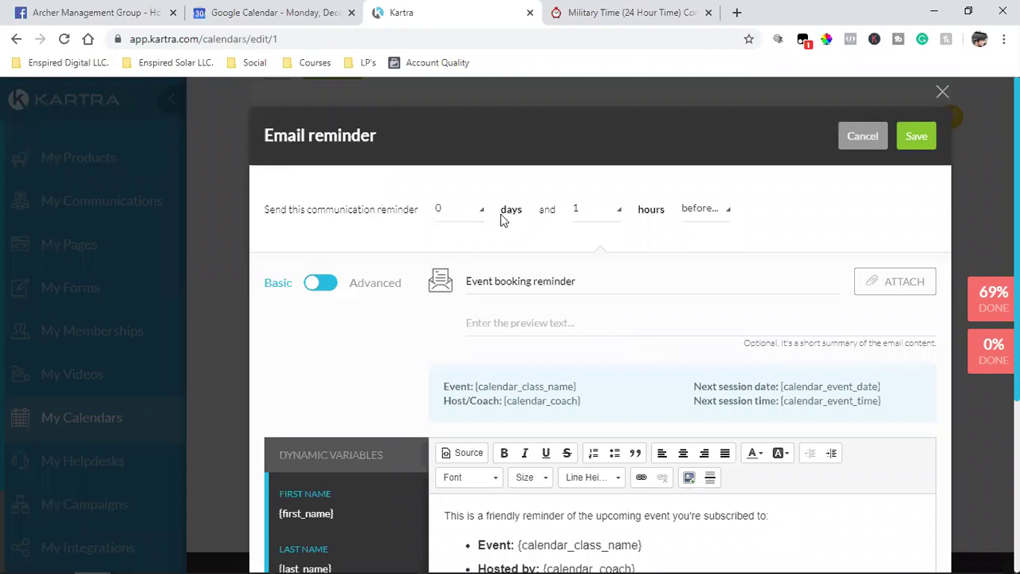
pyautogui.click(594, 213)
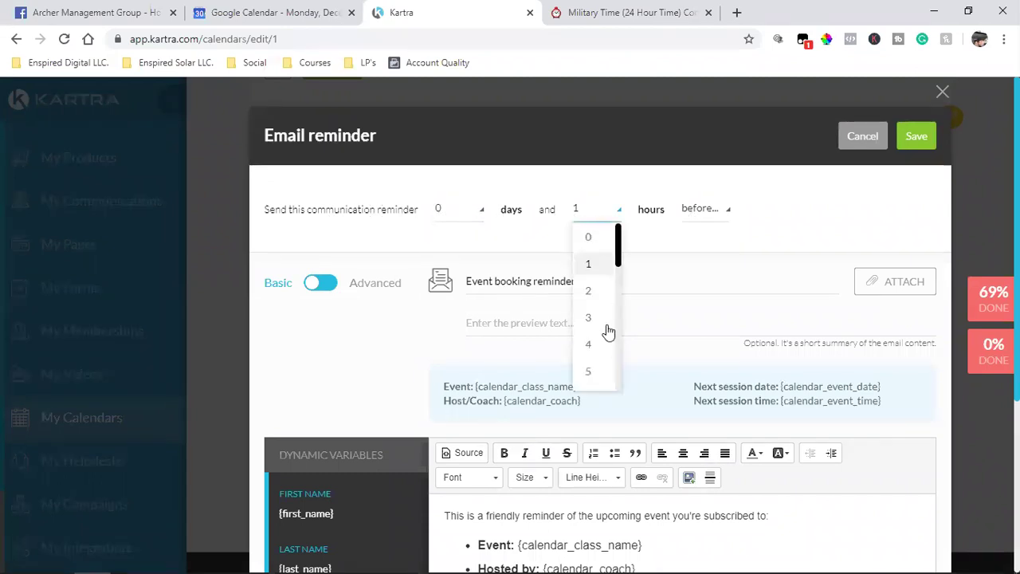
pyautogui.click(811, 254)
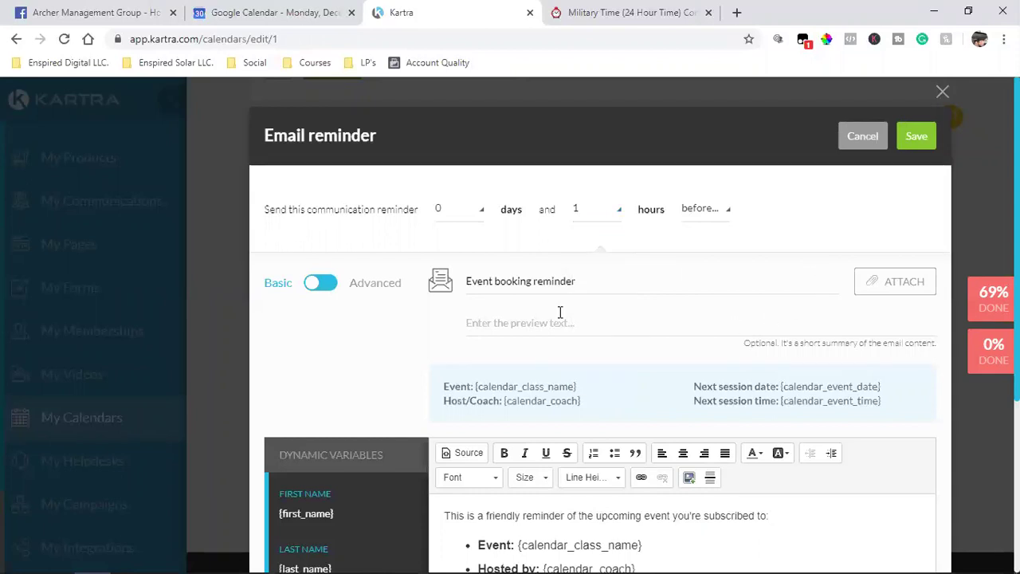
# Save the "Event booking reminder" email with its default content, then save the reminder settings and continue to the permissions section
pyautogui.scroll(-2, 560, 312)
pyautogui.scroll(-2, 578, 433)
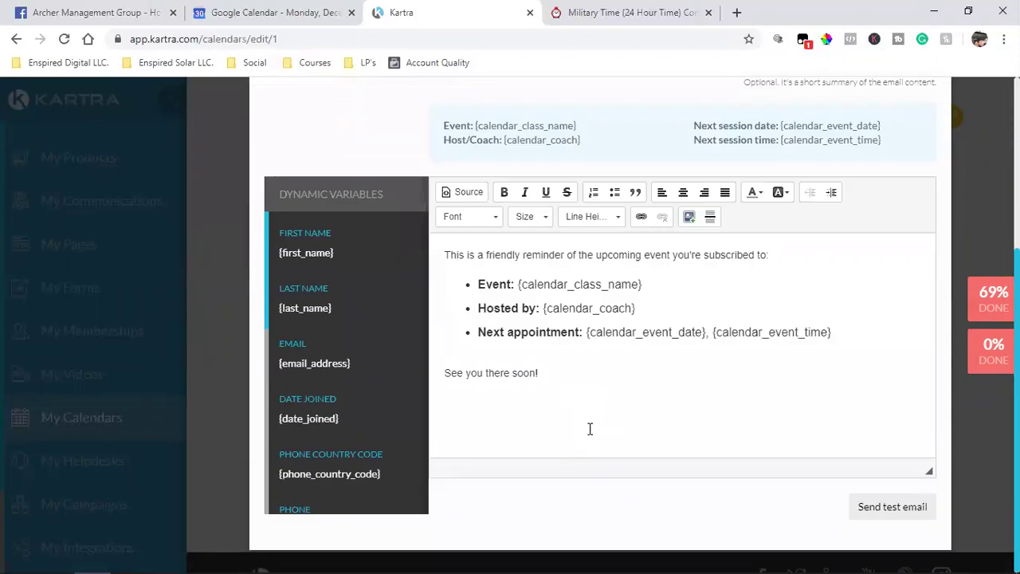
pyautogui.scroll(4, 598, 398)
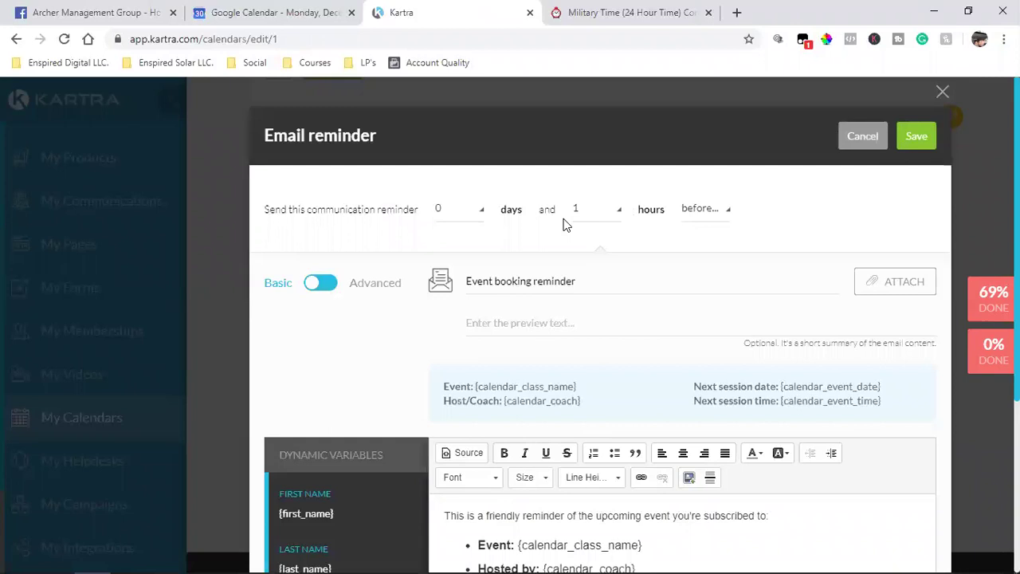
pyautogui.click(916, 137)
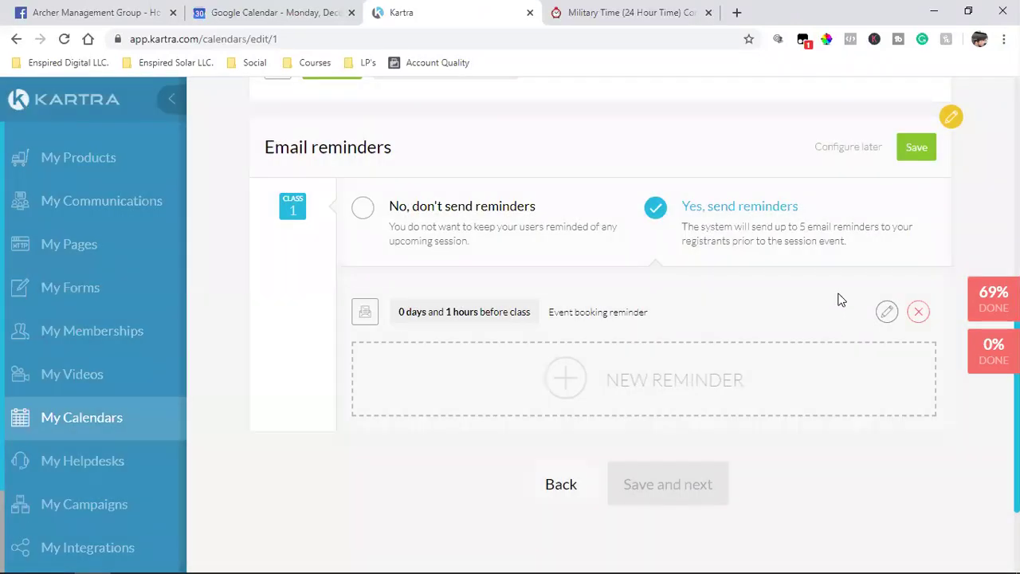
pyautogui.click(918, 148)
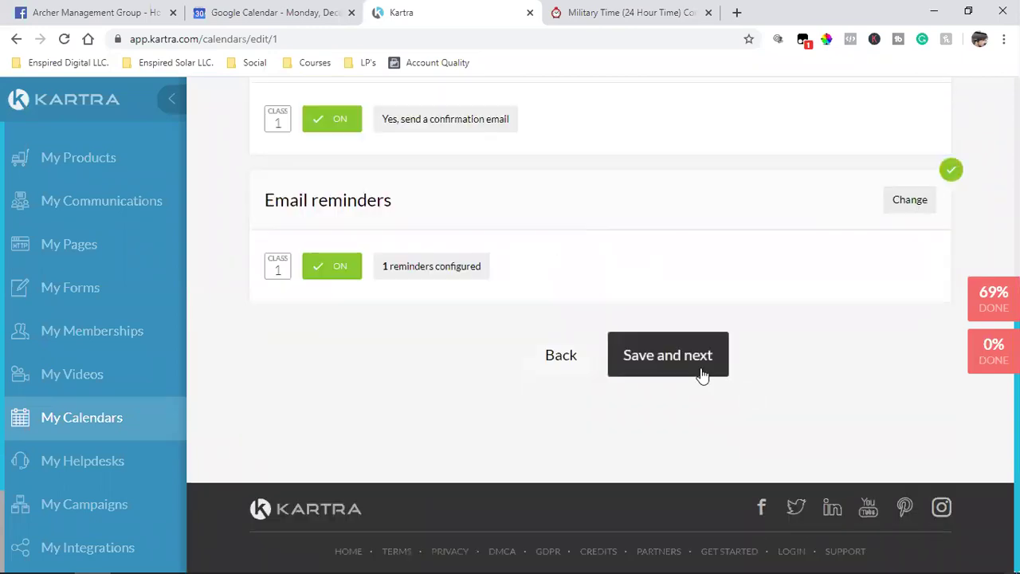
pyautogui.click(695, 365)
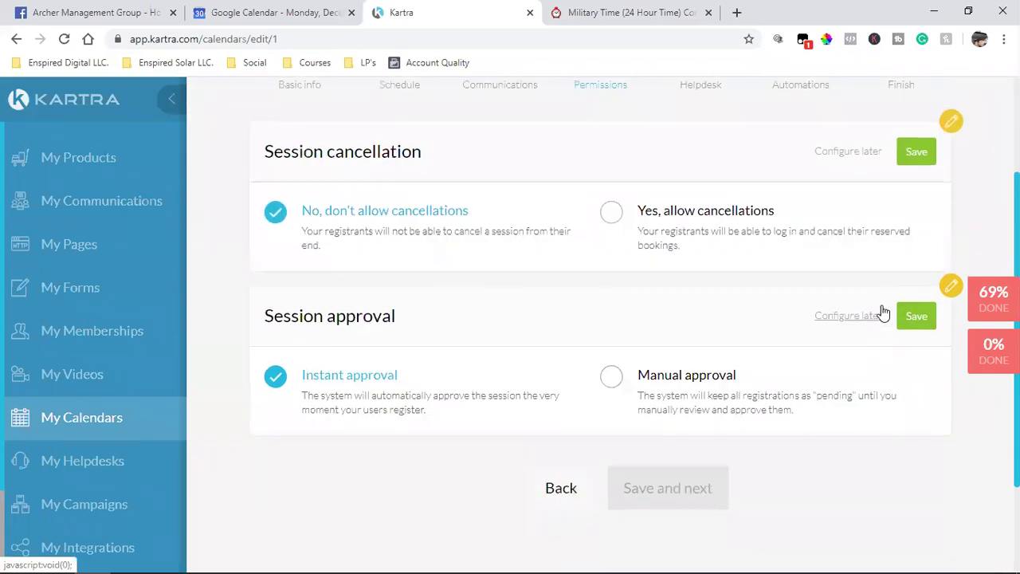
# Set session cancellation to "Yes, allow cancellations" and save the setting
pyautogui.click(916, 163)
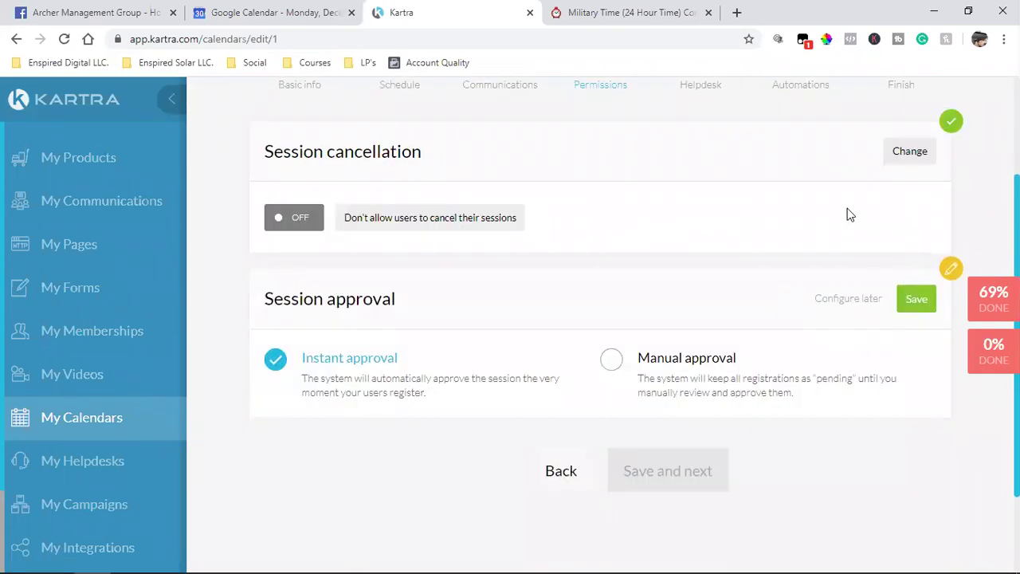
pyautogui.click(916, 153)
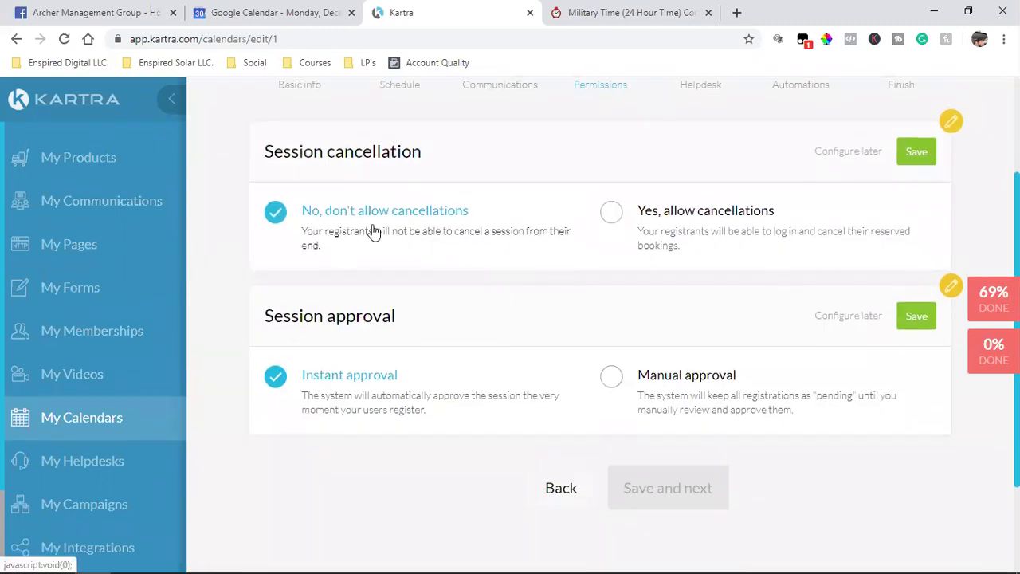
pyautogui.click(611, 211)
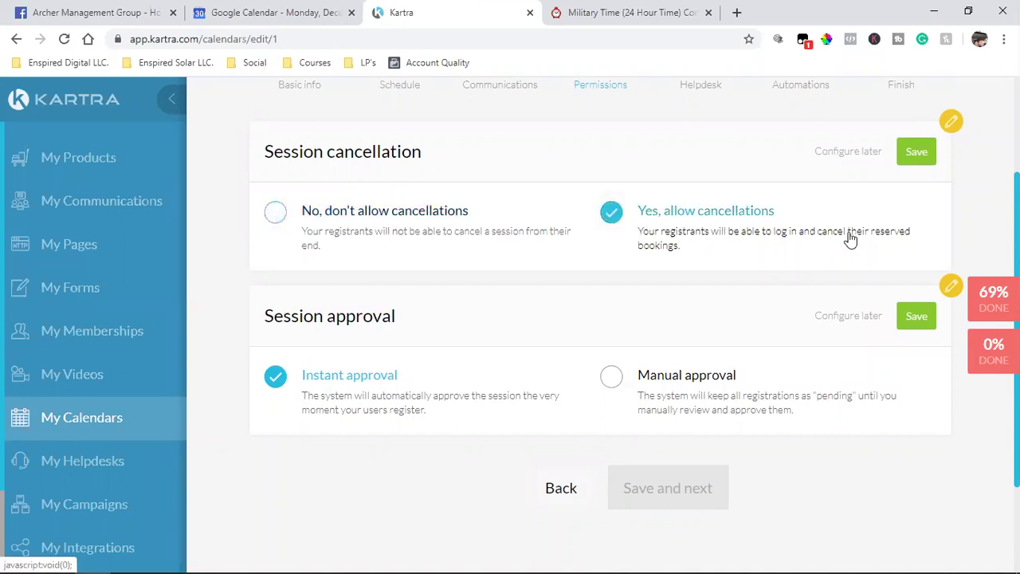
pyautogui.click(916, 153)
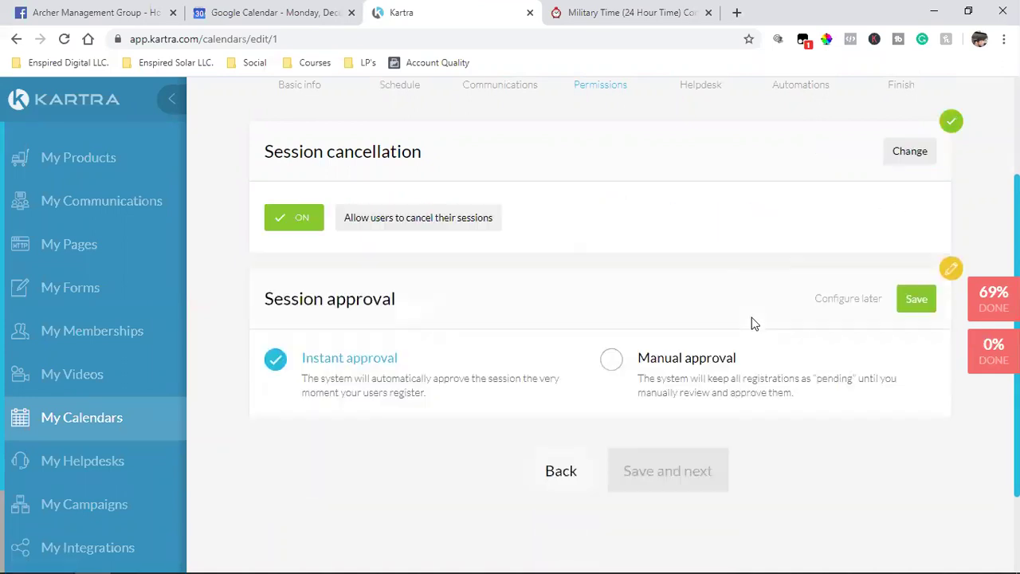
# Set session approval to "Instant approval", save it and continue to the helpdesk section
pyautogui.click(676, 360)
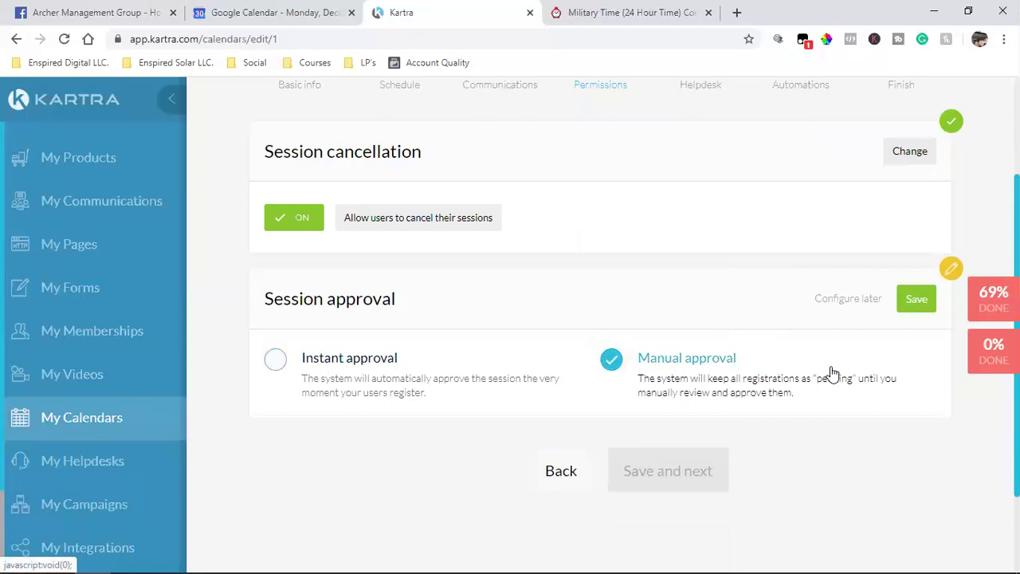
pyautogui.click(295, 368)
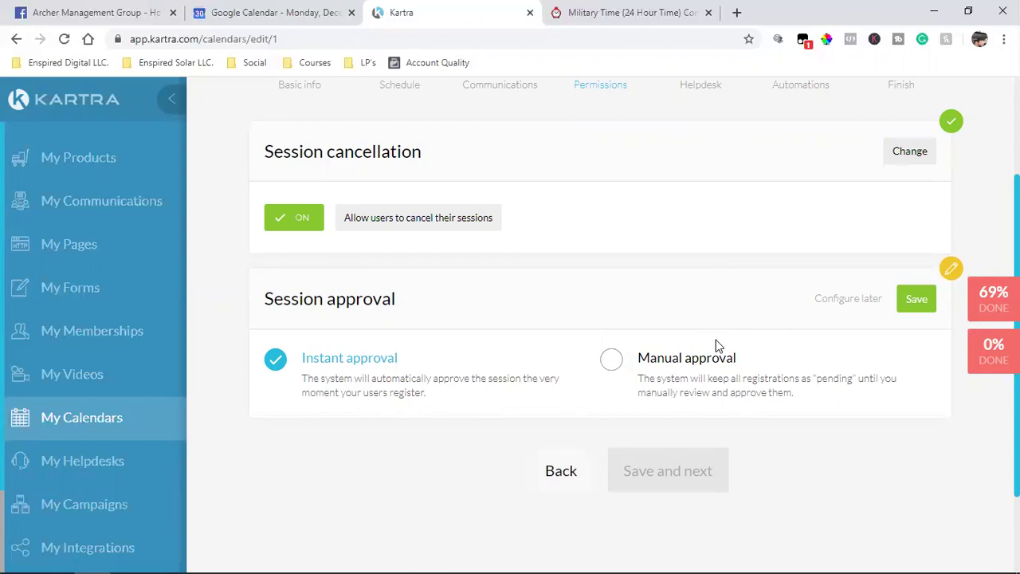
pyautogui.click(909, 305)
pyautogui.click(685, 460)
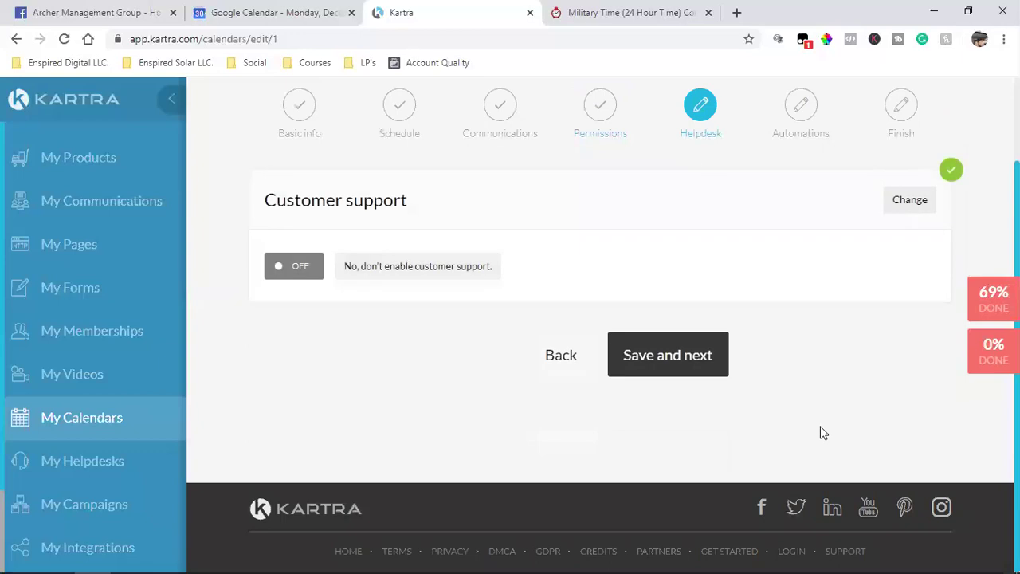
pyautogui.click(700, 377)
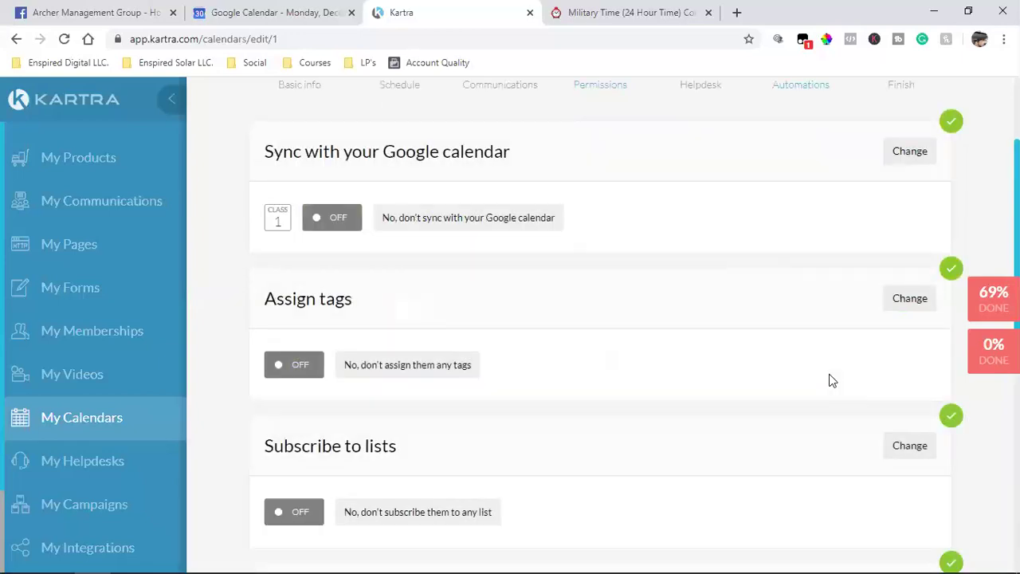
pyautogui.scroll(-9, 576, 473)
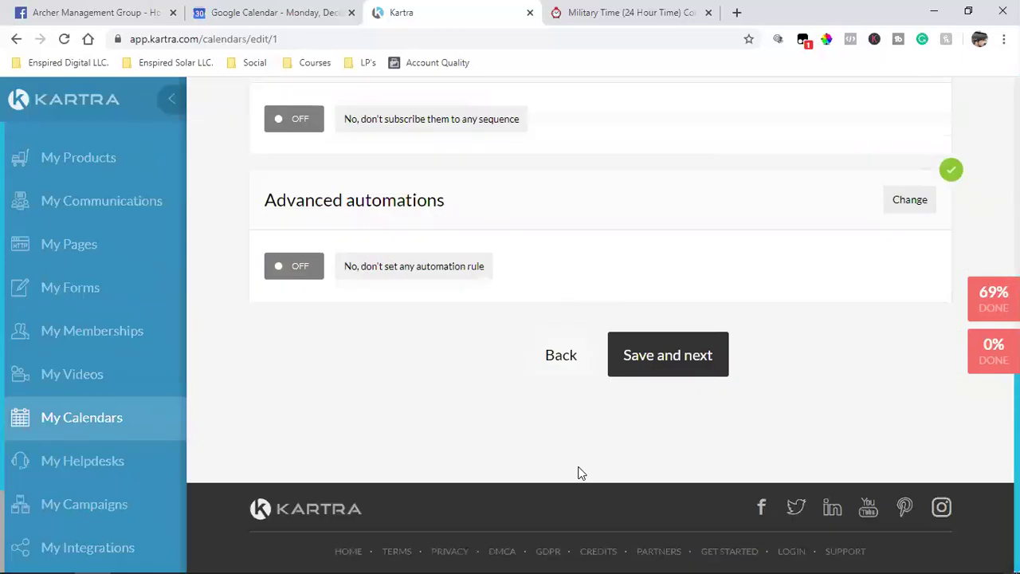
pyautogui.click(563, 349)
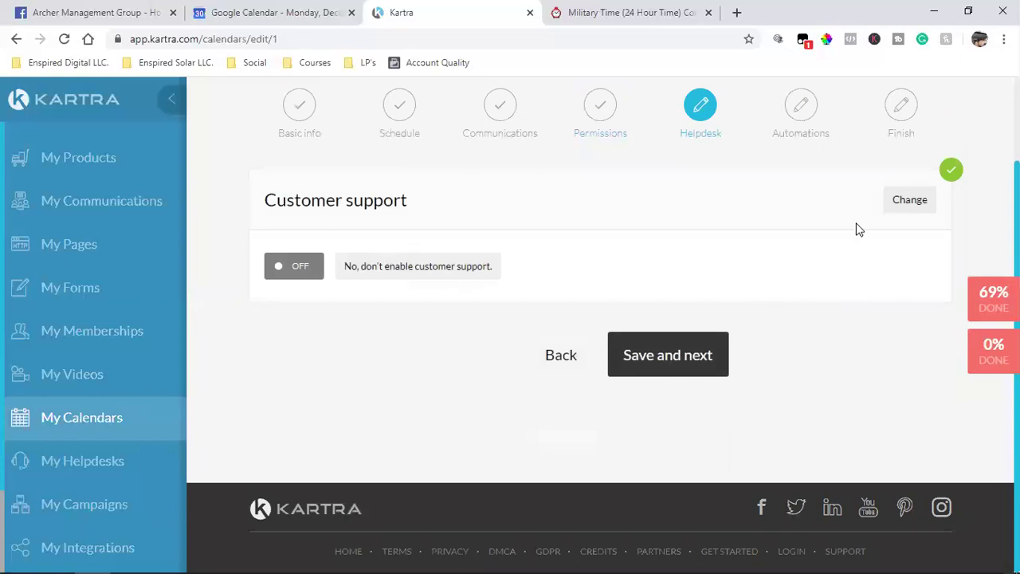
# Review the customer support options, save with "No support" and continue to the automations section
pyautogui.click(909, 206)
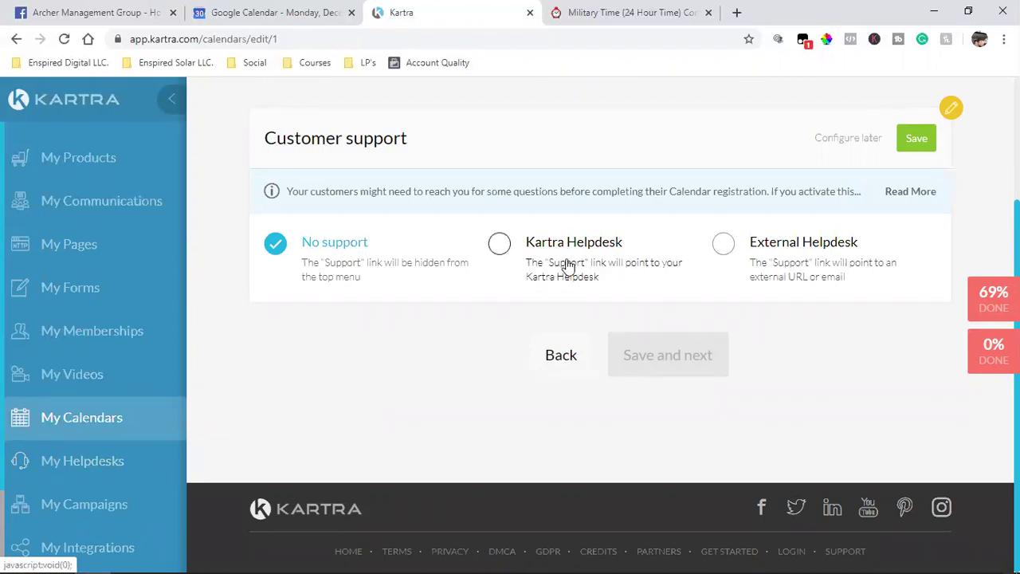
pyautogui.click(916, 138)
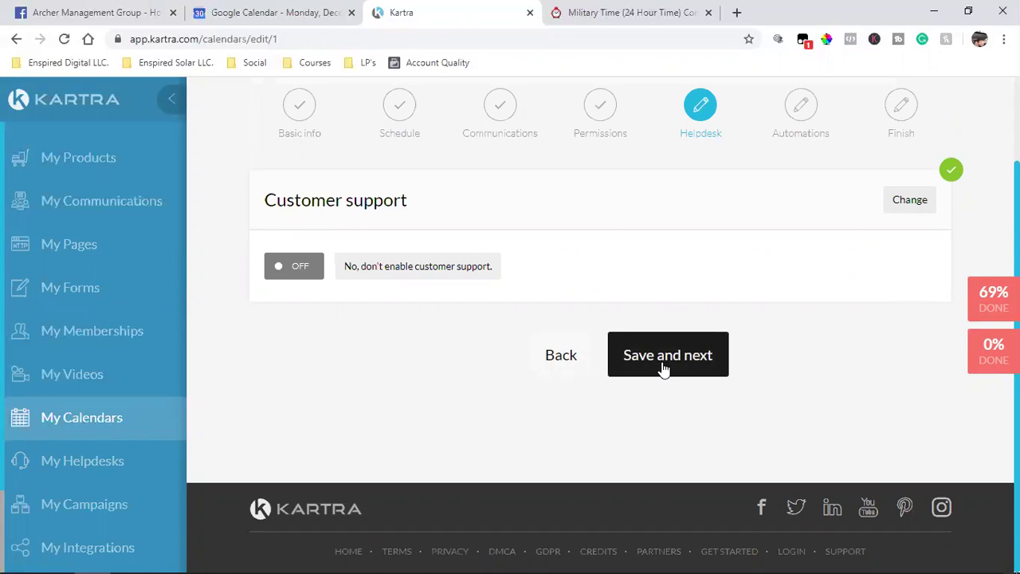
pyautogui.click(662, 356)
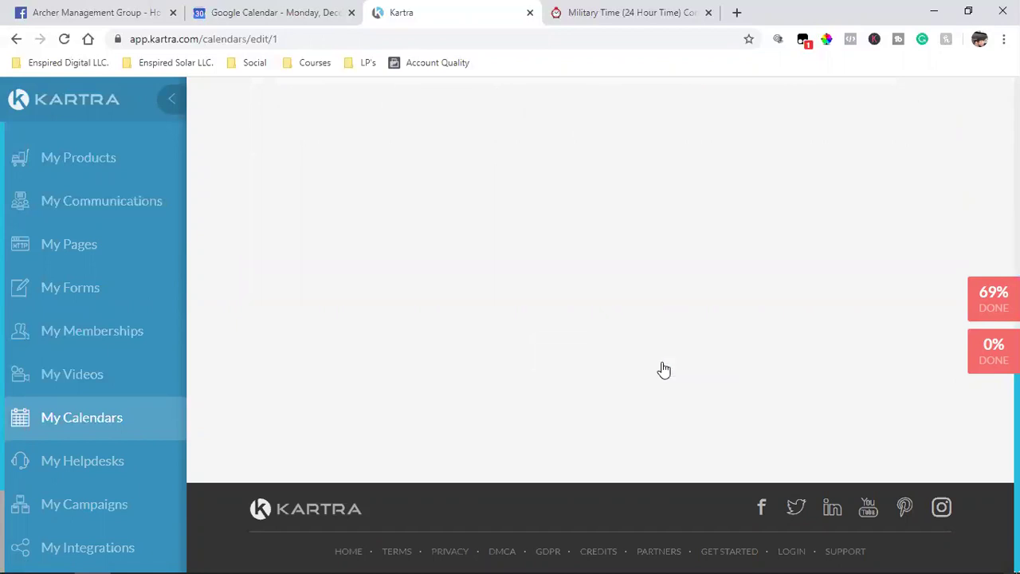
# Look at the Google calendar sync option in the automations and switch to Google Calendar to view the day's schedule
pyautogui.scroll(4, 662, 368)
pyautogui.scroll(4, 661, 368)
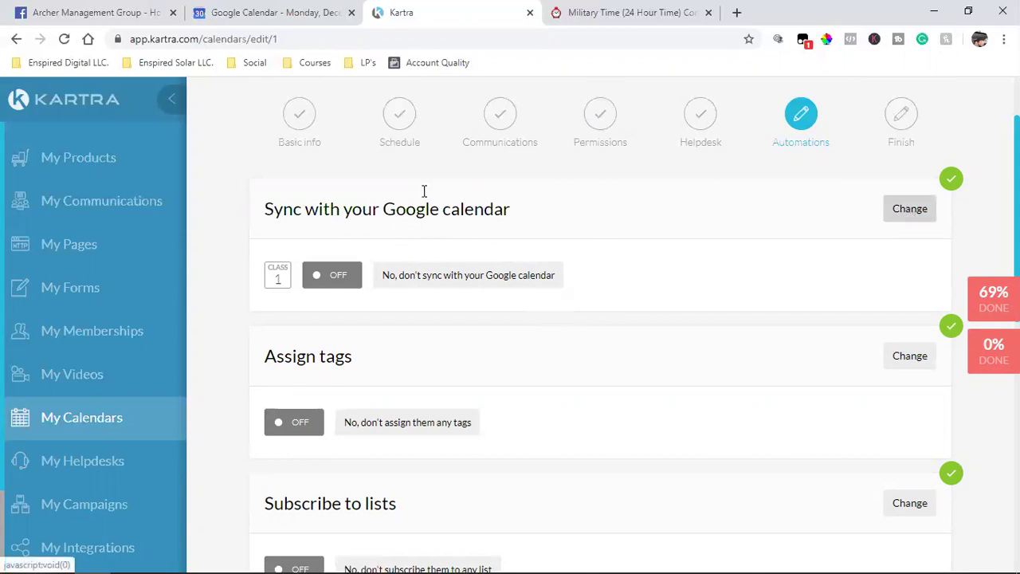
pyautogui.click(295, 10)
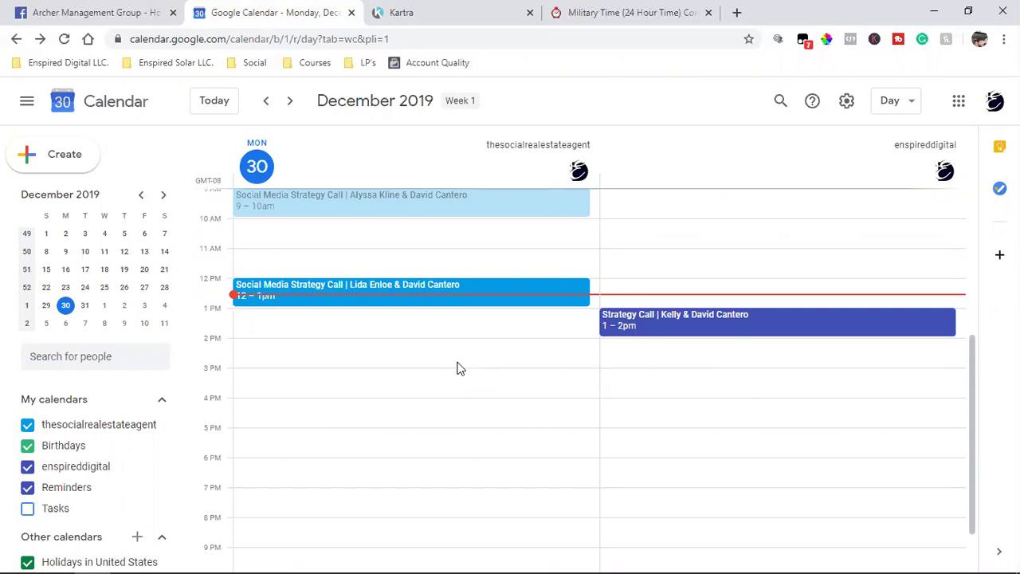
# Switch to Kartra, review the Google calendar sync options and save with "No, don't sync with your Google calendar"
pyautogui.click(459, 9)
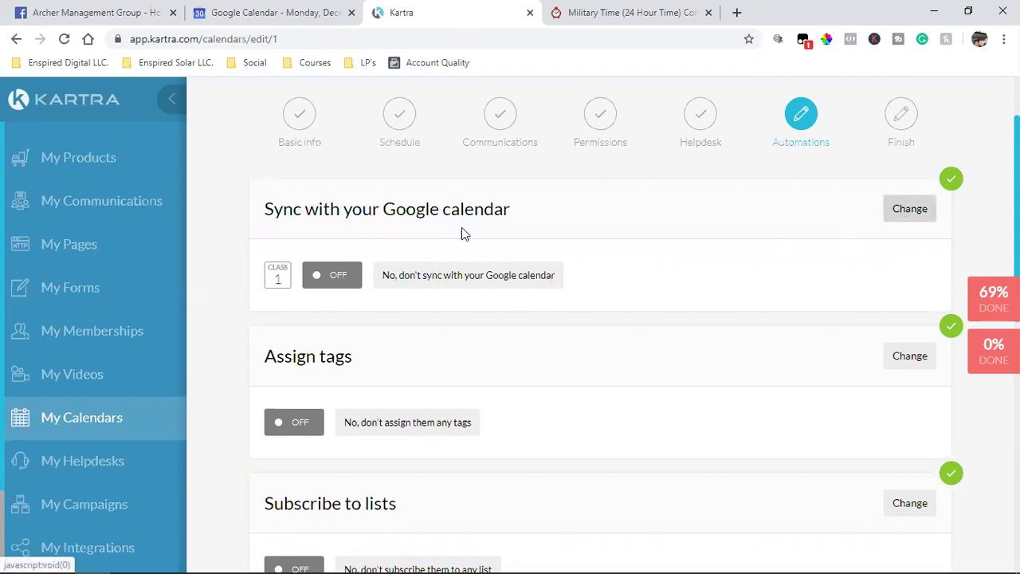
pyautogui.click(907, 220)
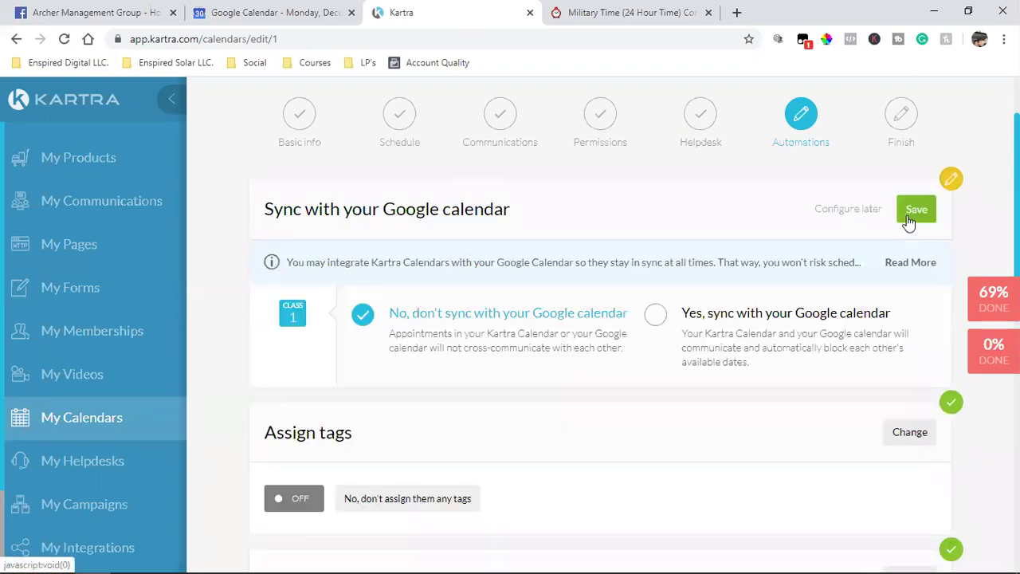
pyautogui.click(730, 333)
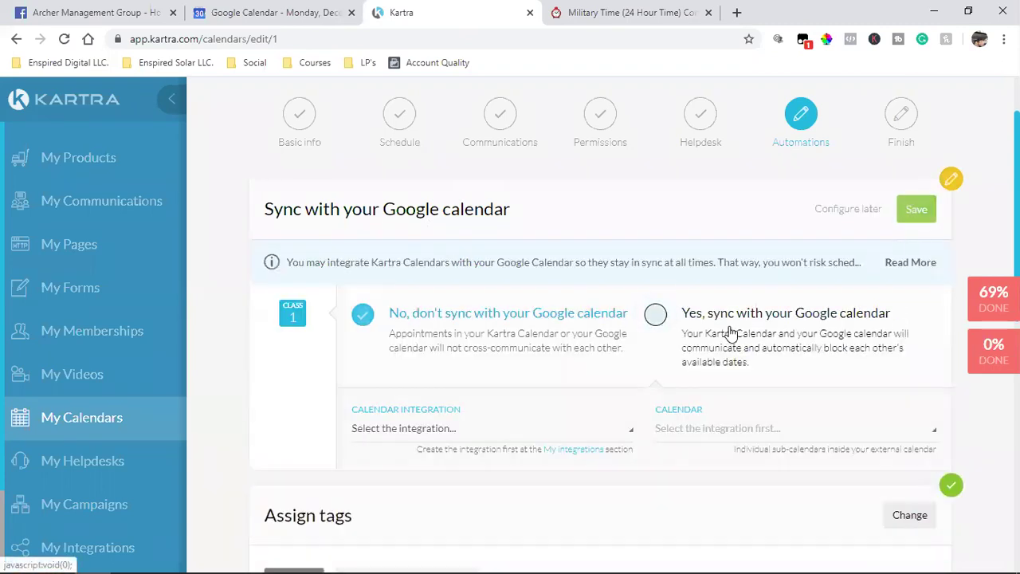
pyautogui.scroll(-2, 507, 330)
pyautogui.click(420, 292)
pyautogui.click(680, 360)
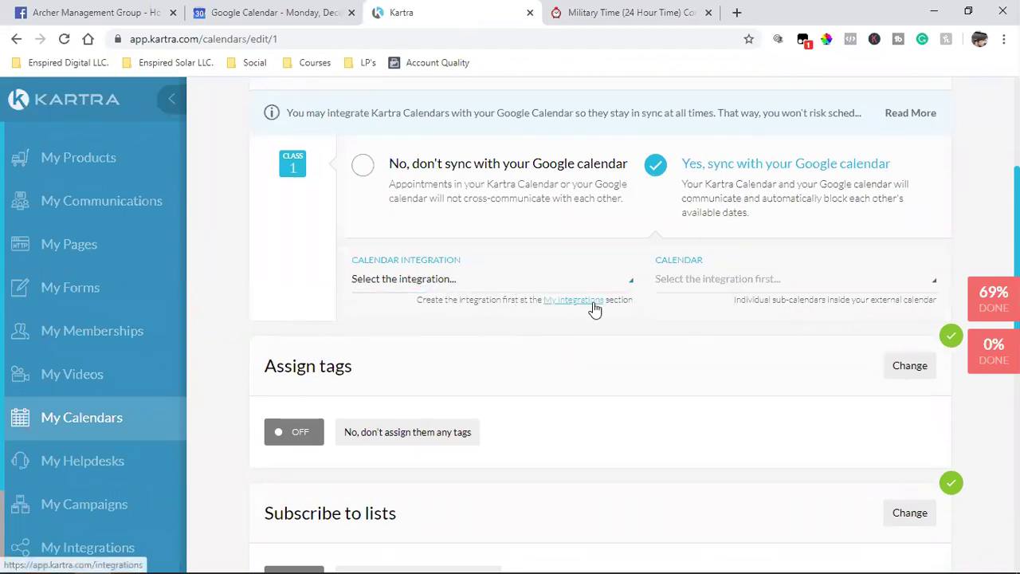
pyautogui.scroll(2, 653, 378)
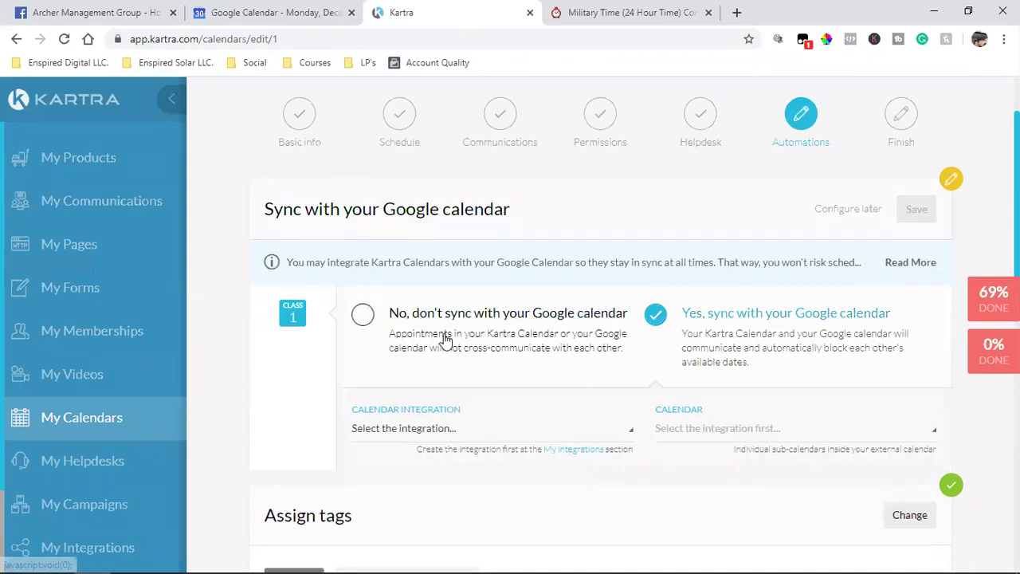
pyautogui.click(442, 333)
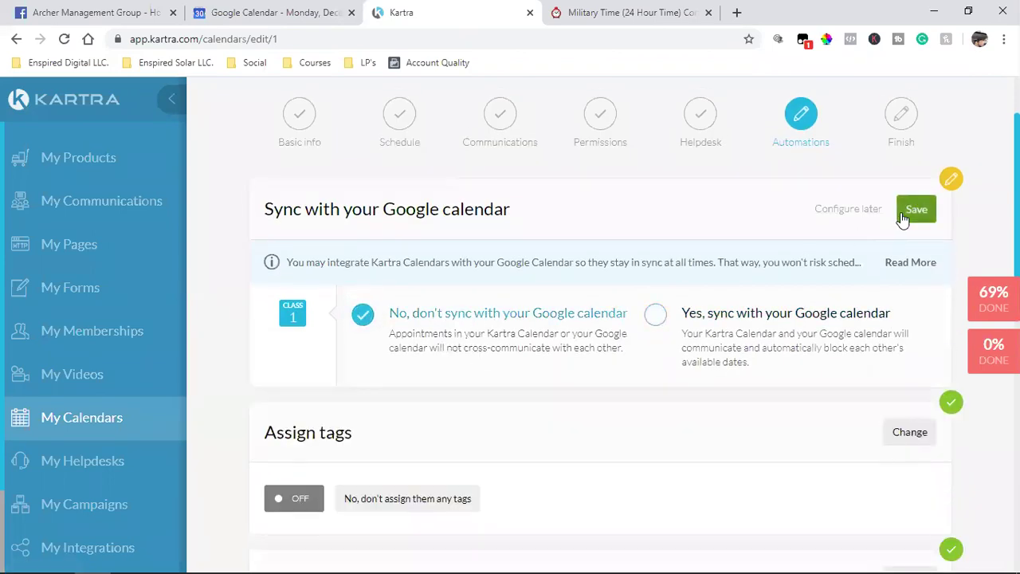
pyautogui.click(917, 207)
# Subscribe registrants to the "Archer Management Group Appointments" list, save the setting and continue to the finish section
pyautogui.scroll(-2, 576, 311)
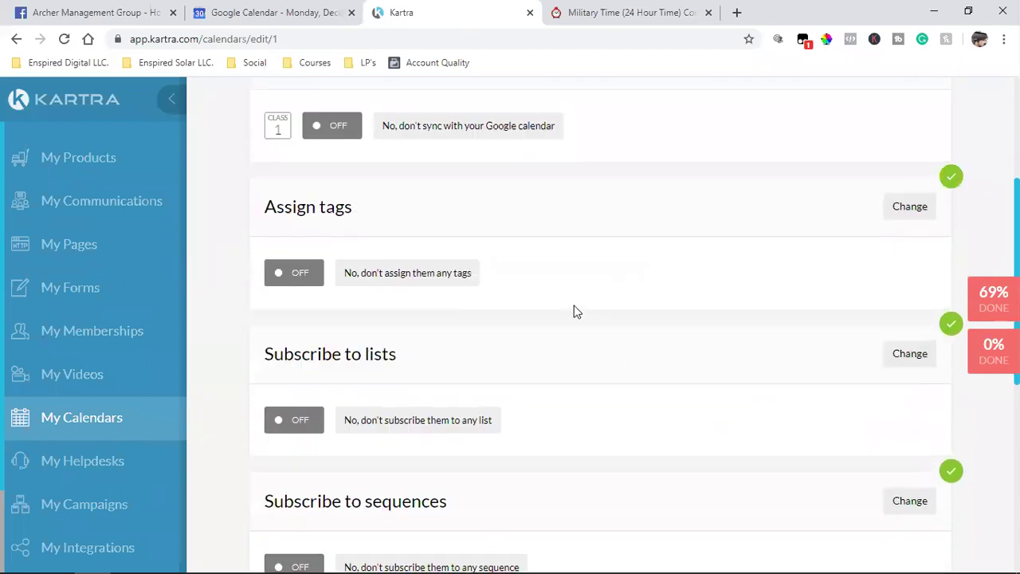
pyautogui.scroll(-2, 668, 290)
pyautogui.click(918, 201)
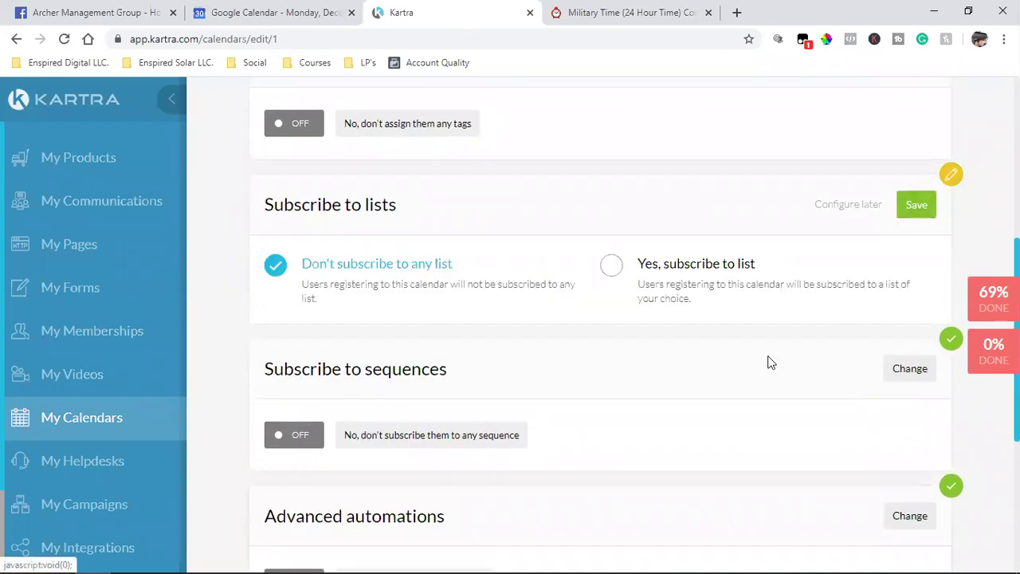
pyautogui.click(692, 298)
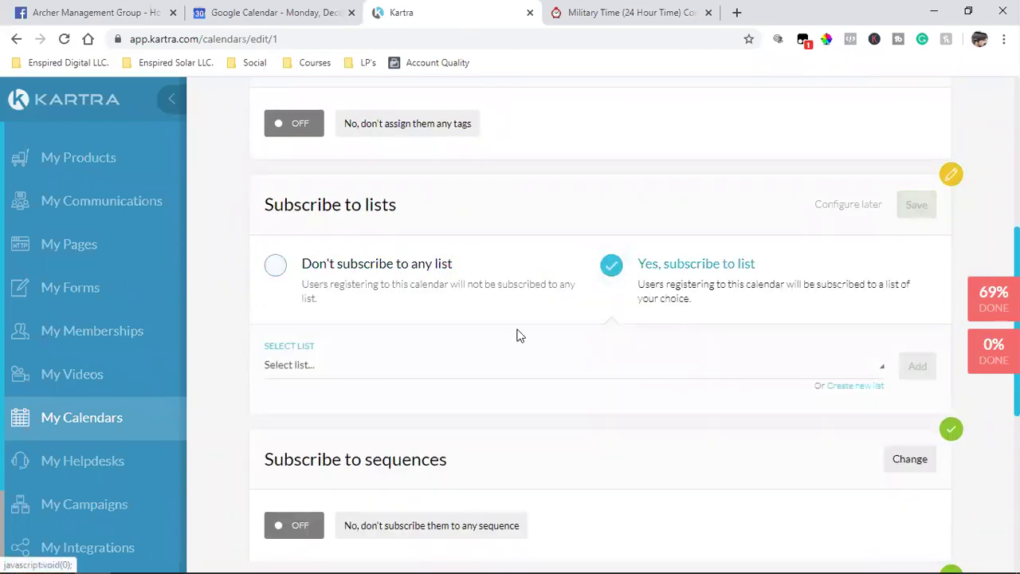
pyautogui.click(350, 368)
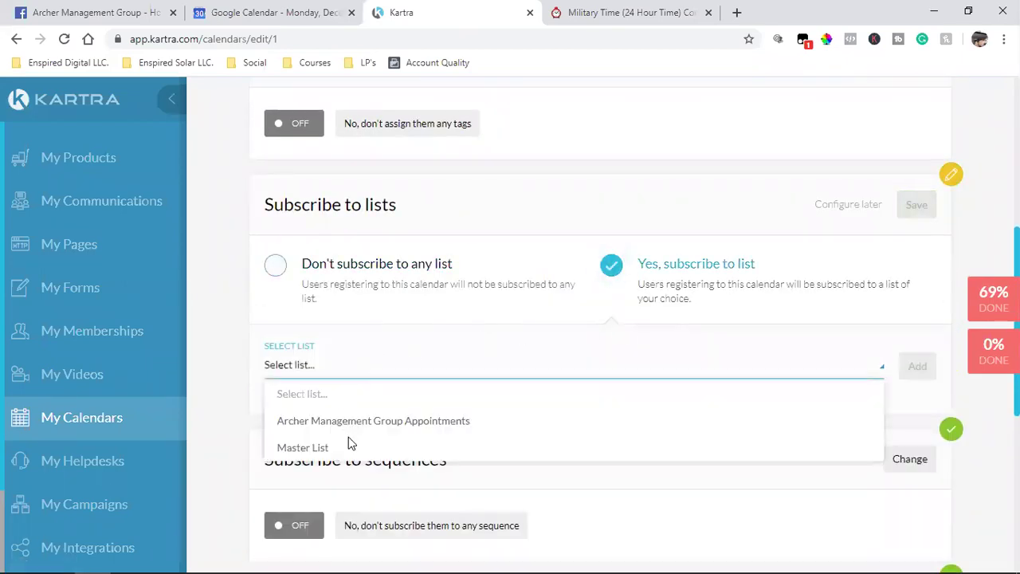
pyautogui.click(413, 421)
pyautogui.click(916, 365)
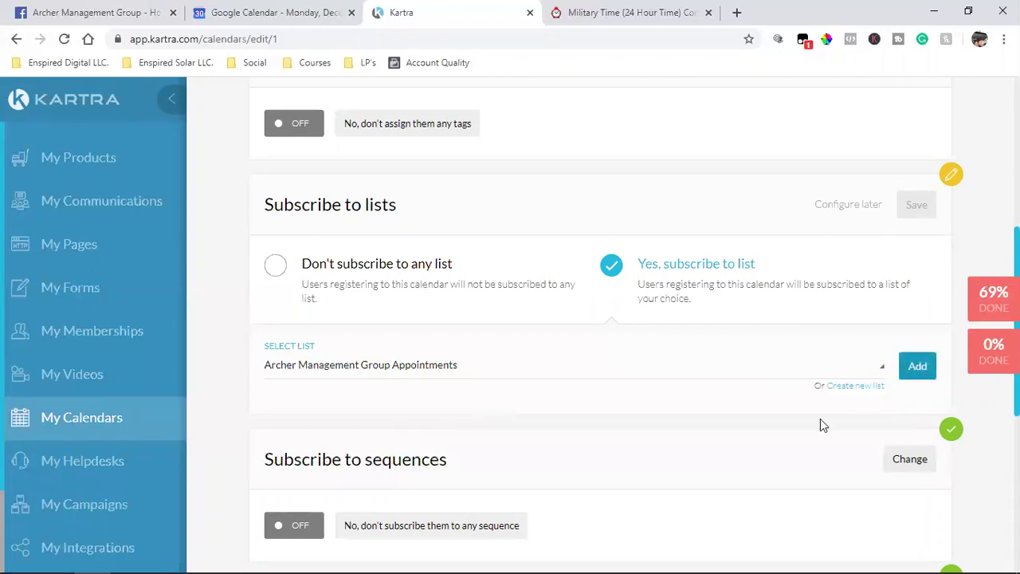
pyautogui.scroll(5, 822, 424)
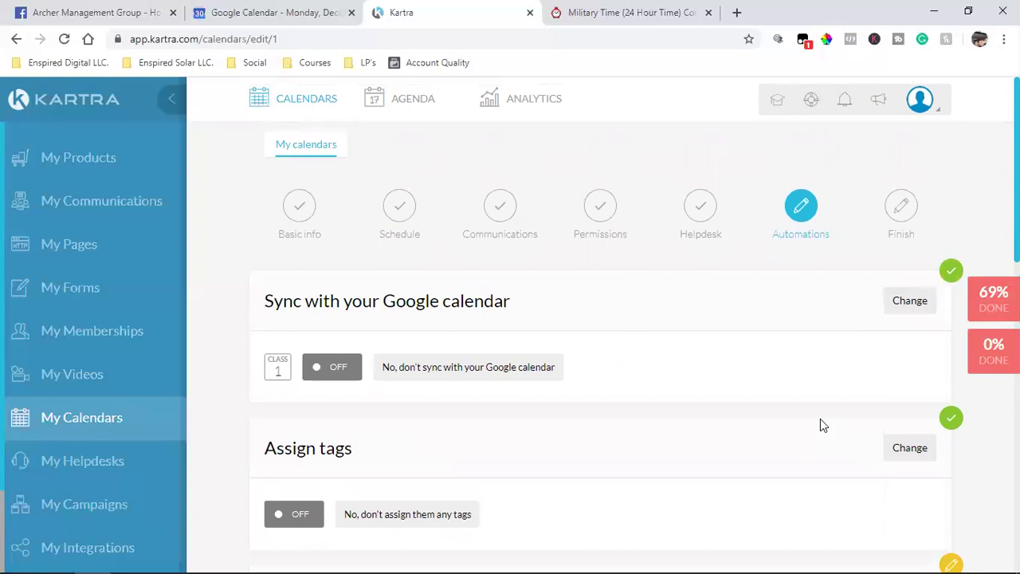
pyautogui.scroll(-4, 820, 418)
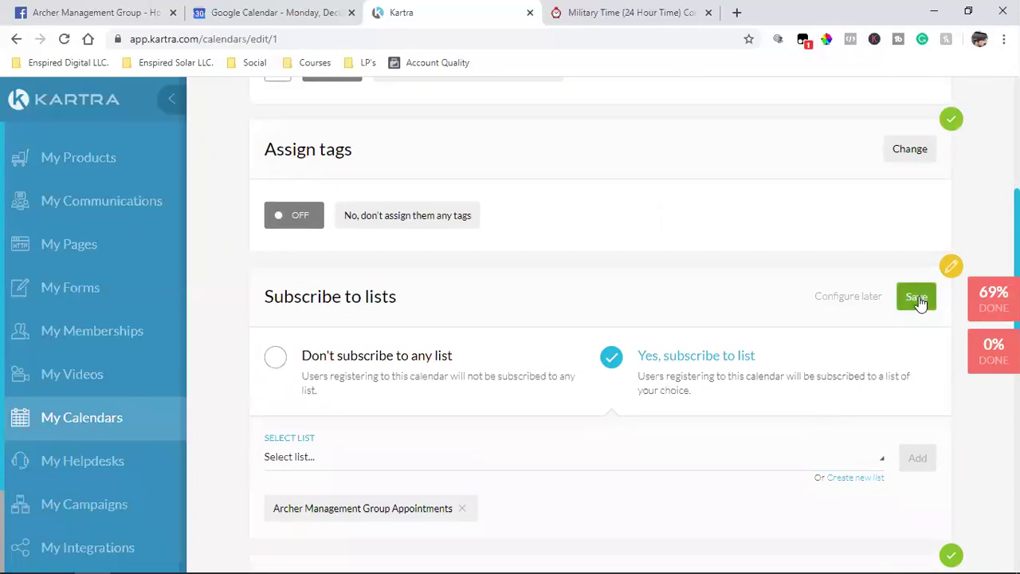
pyautogui.click(916, 297)
pyautogui.scroll(-4, 633, 323)
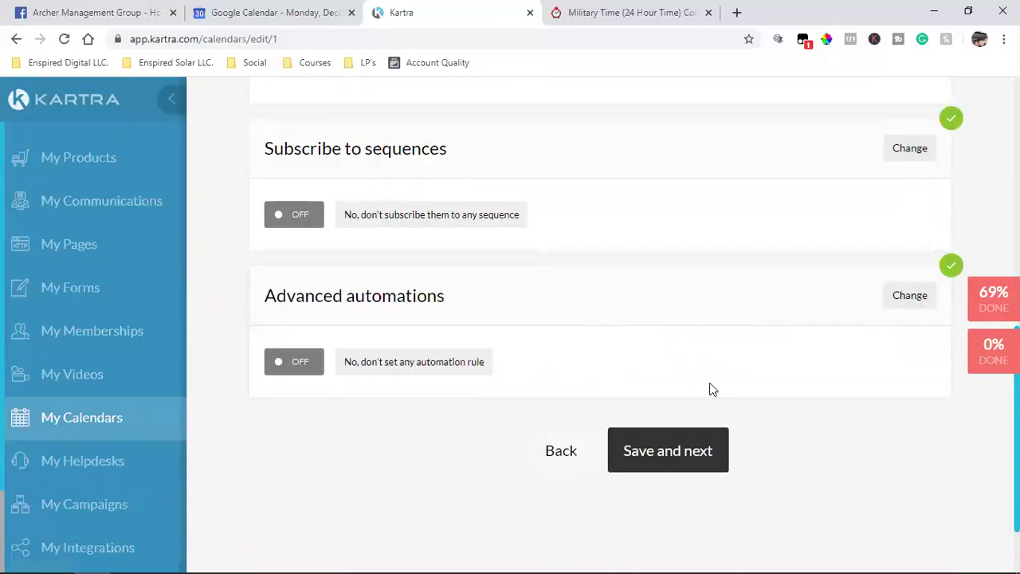
pyautogui.click(666, 446)
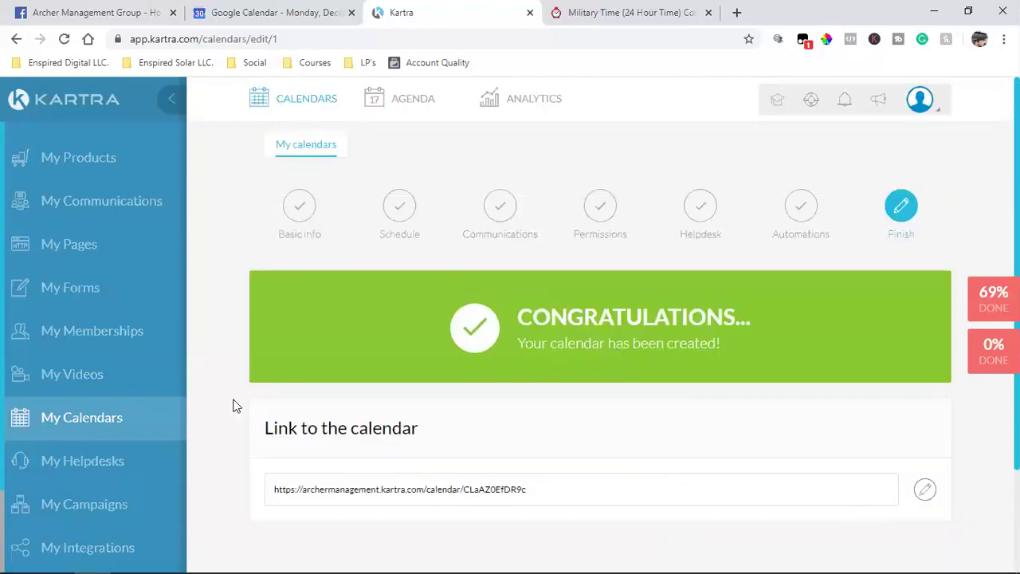
pyautogui.scroll(-2, 48, 408)
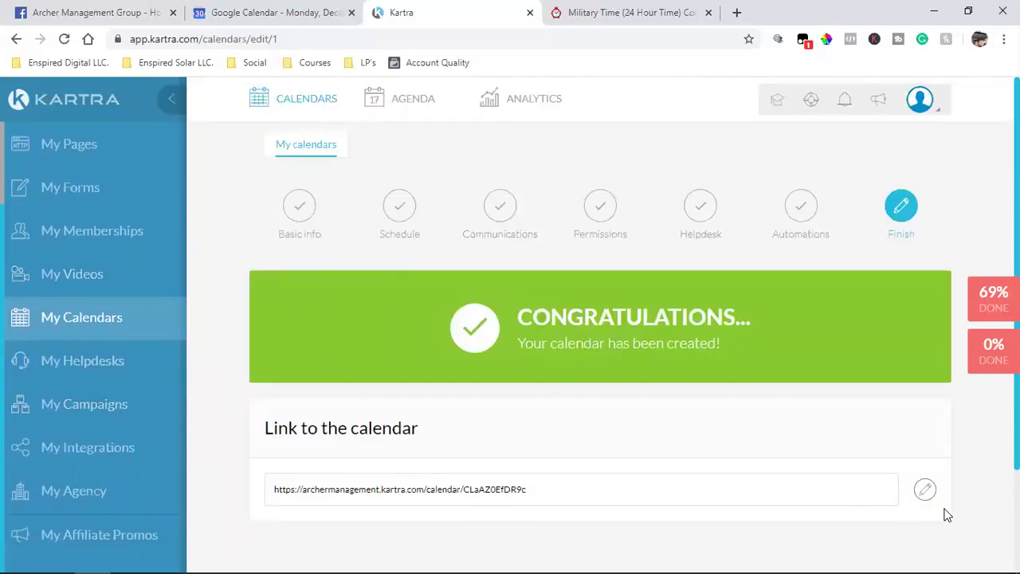
pyautogui.click(924, 489)
pyautogui.doubleClick(644, 478)
pyautogui.press('End')
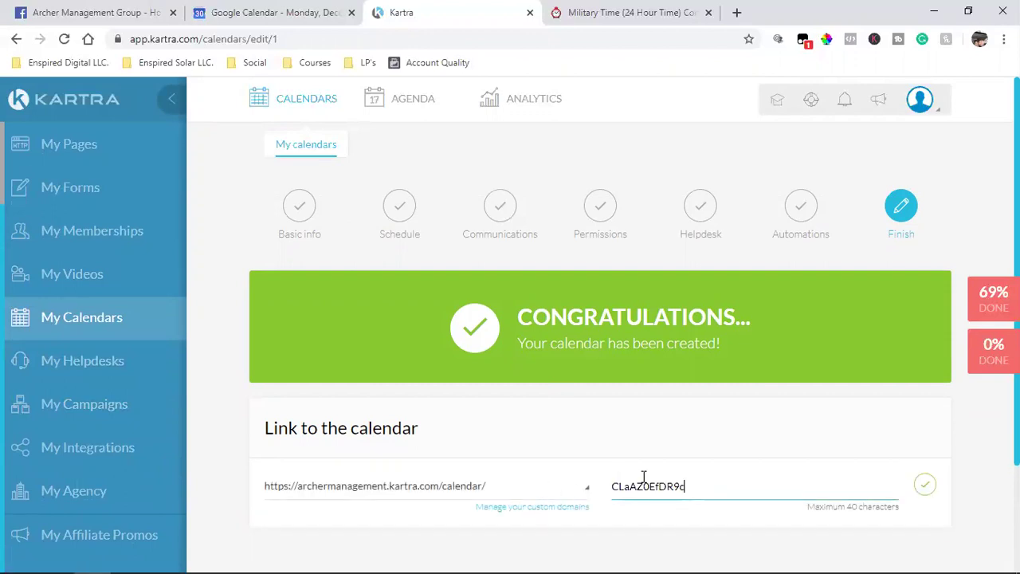
pyautogui.doubleClick(644, 478)
pyautogui.click(428, 488)
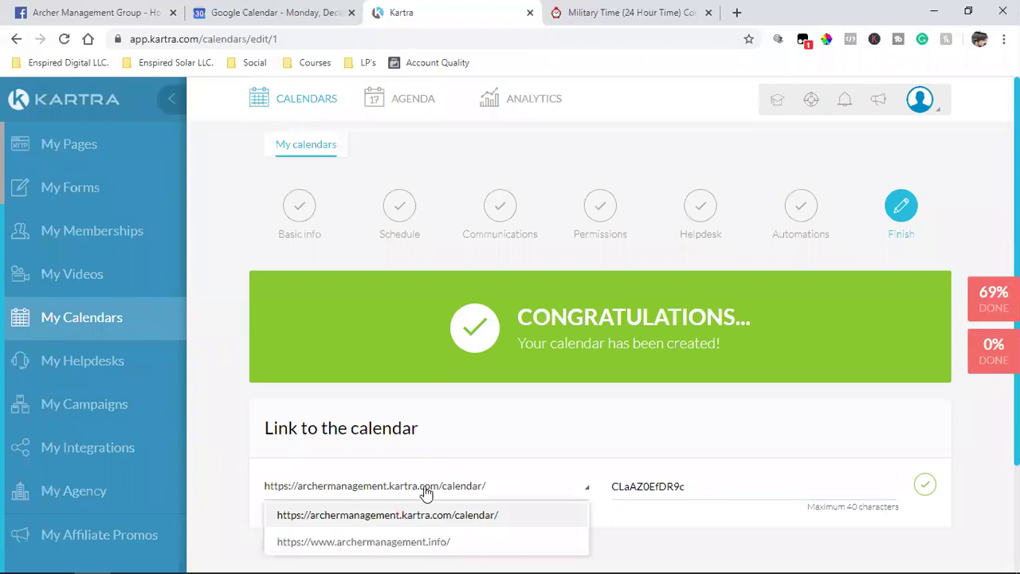
pyautogui.click(368, 543)
pyautogui.doubleClick(664, 485)
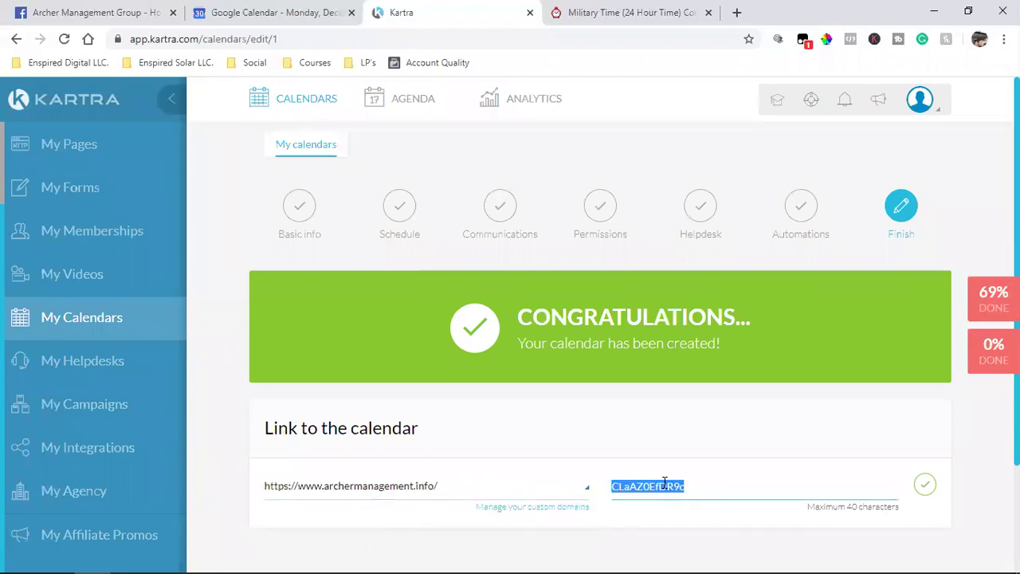
pyautogui.write('mycalendar')
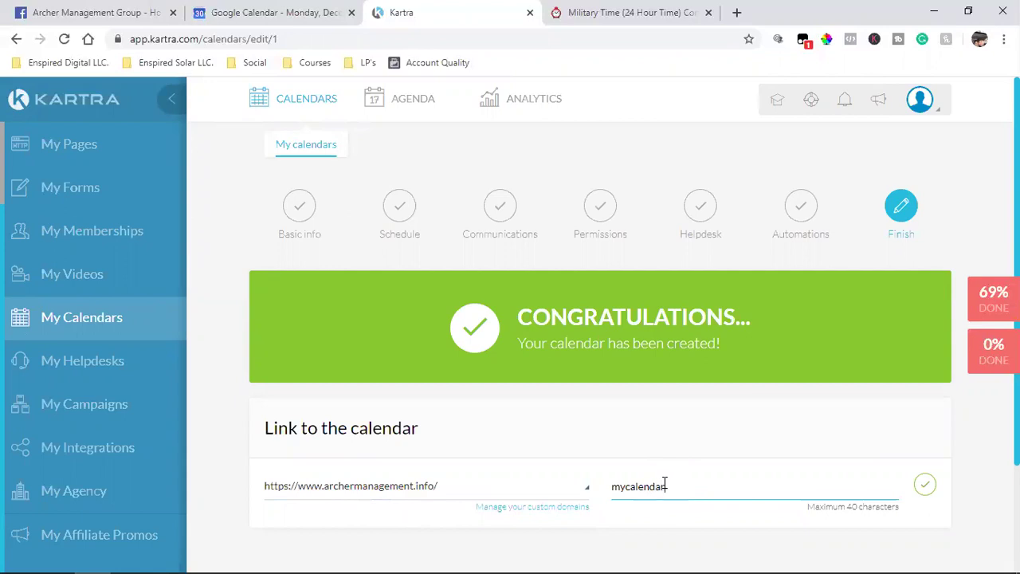
pyautogui.click(925, 484)
# Copy the calendar link and open it in a new browser tab
pyautogui.tripleClick(383, 492)
pyautogui.hotkey('ctrl', 'c')
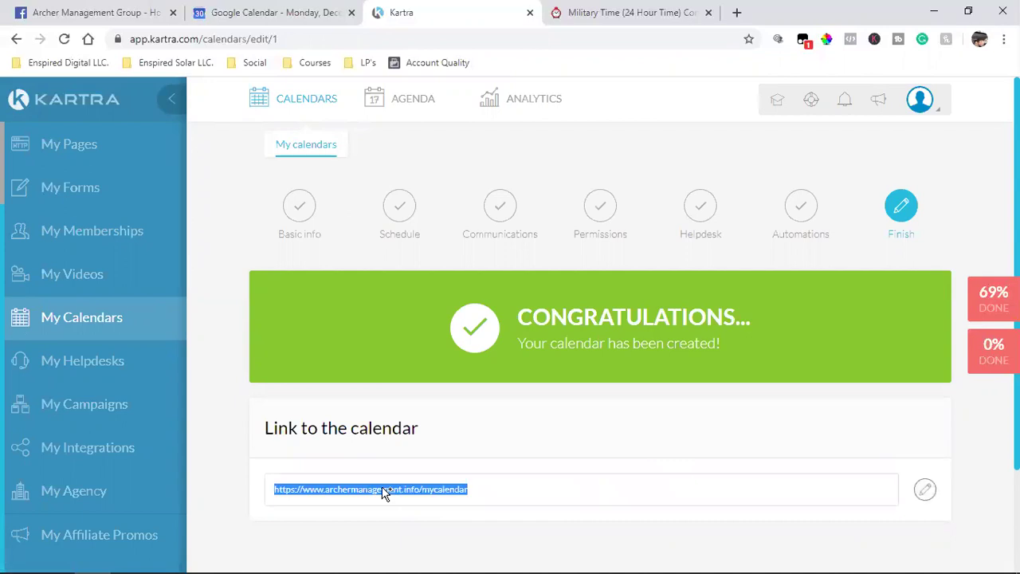
pyautogui.rightClick(382, 492)
pyautogui.click(736, 11)
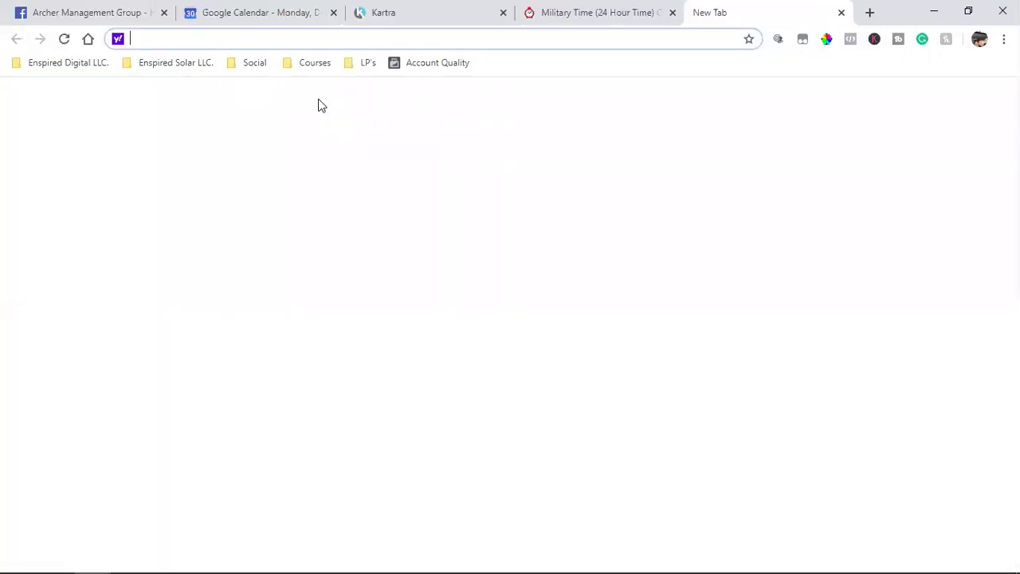
pyautogui.hotkey('ctrl', 'v')
pyautogui.press('Return')
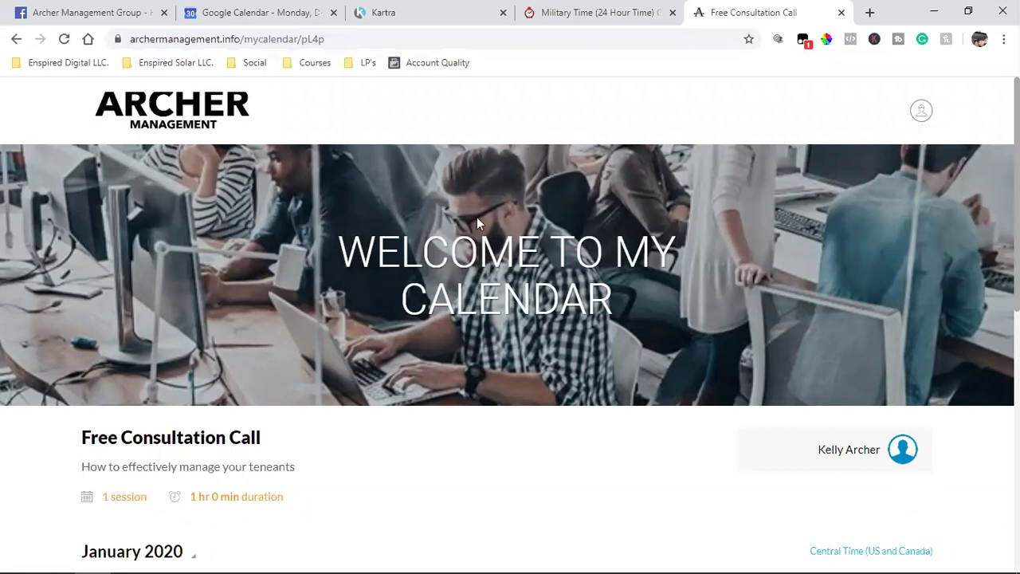
# Examine the published week schedule, view the booking form for Wed, 1 Jan 2020 at 09:00 am and close it
pyautogui.scroll(-4, 443, 316)
pyautogui.scroll(-3, 441, 319)
pyautogui.scroll(2, 441, 319)
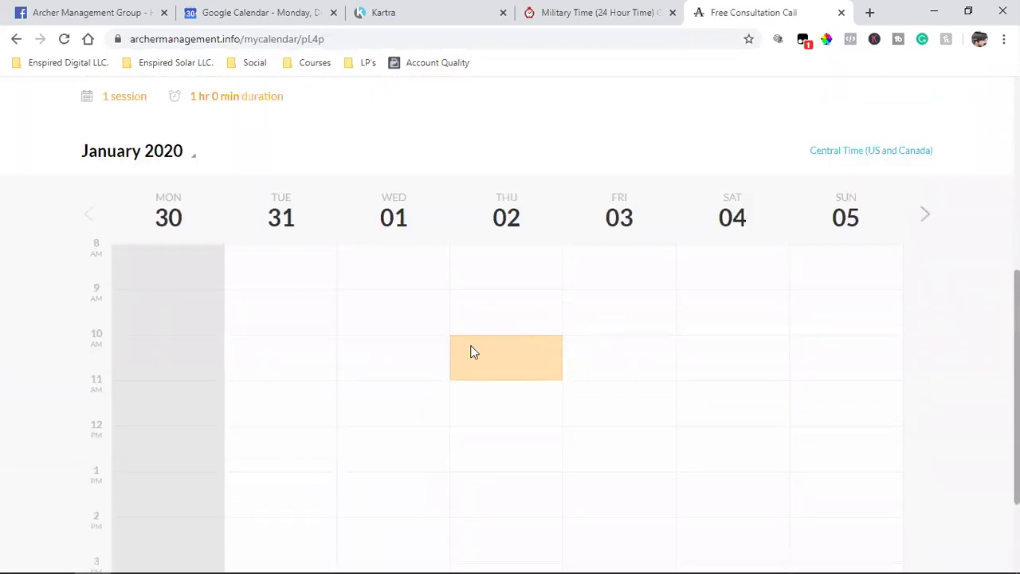
pyautogui.click(383, 307)
pyautogui.click(642, 312)
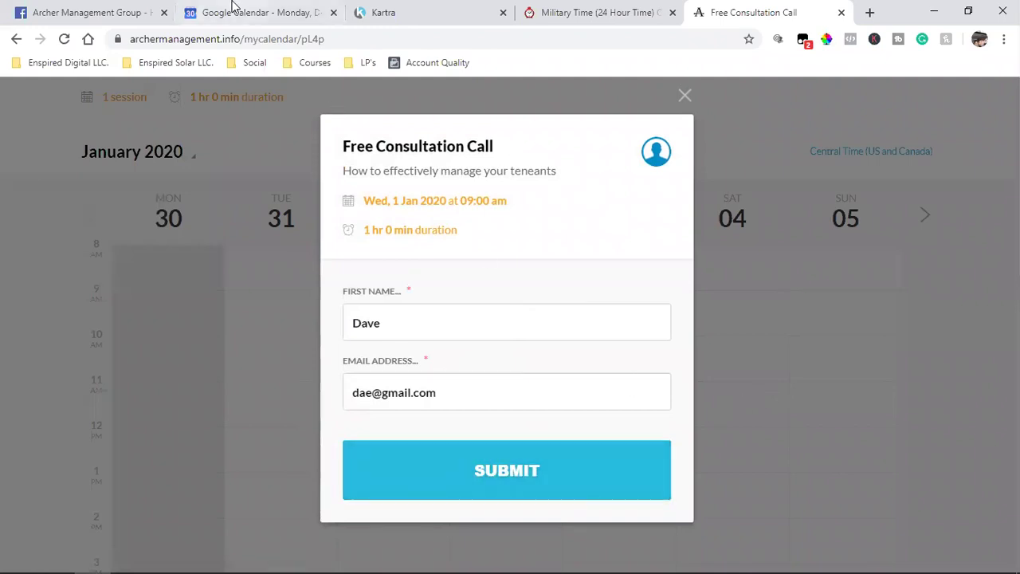
pyautogui.click(685, 96)
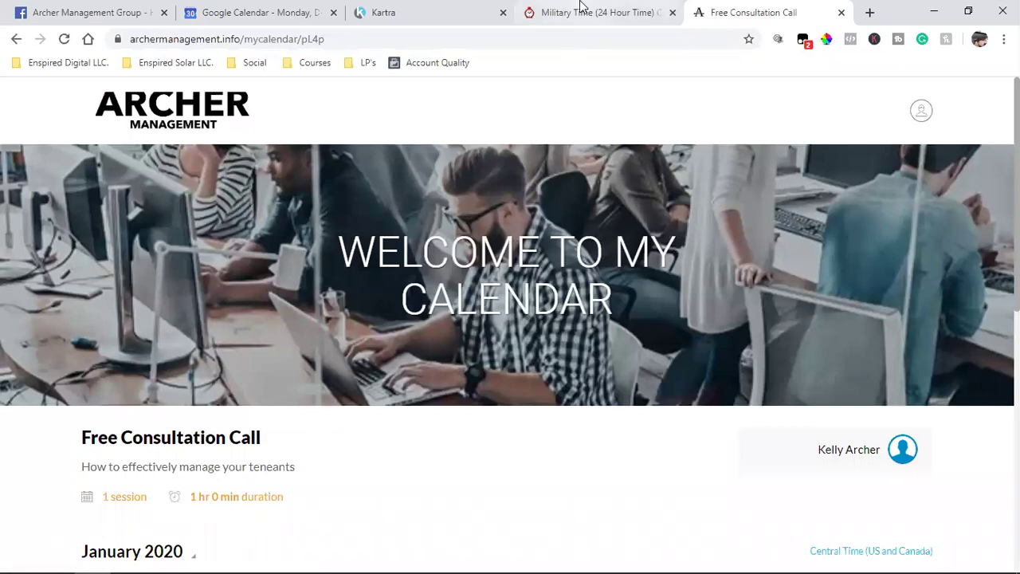
# Return to Kartra, go to the integrations and open a new Google Calendar integration
pyautogui.click(427, 11)
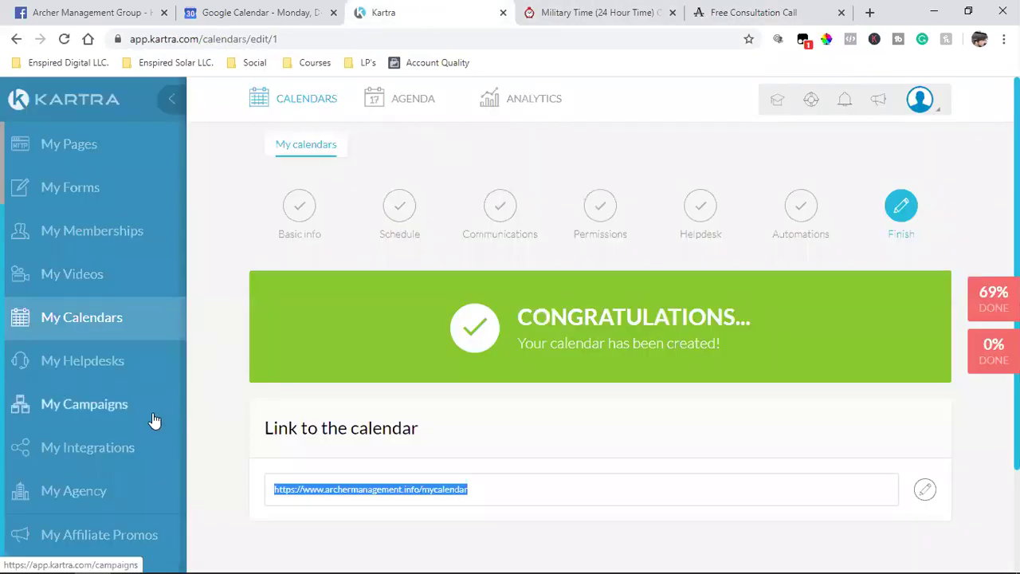
pyautogui.click(10, 459)
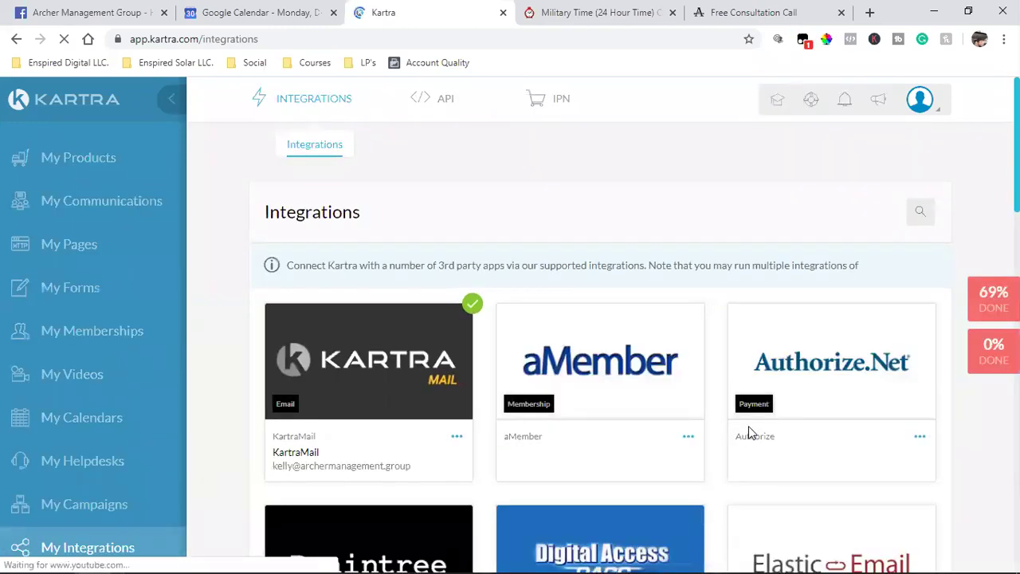
pyautogui.scroll(-2, 832, 415)
pyautogui.scroll(-3, 831, 418)
pyautogui.scroll(-1, 832, 415)
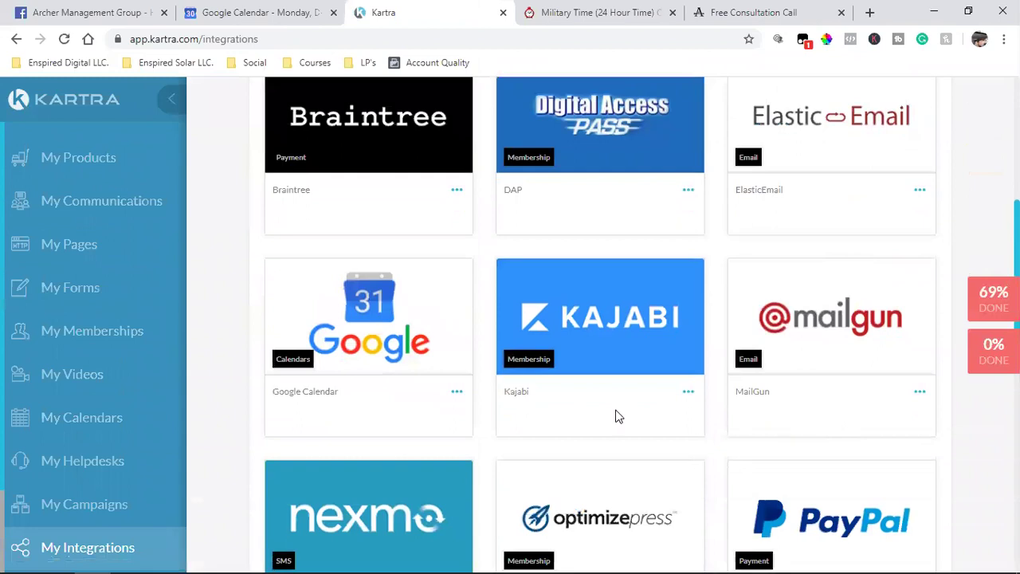
pyautogui.click(457, 394)
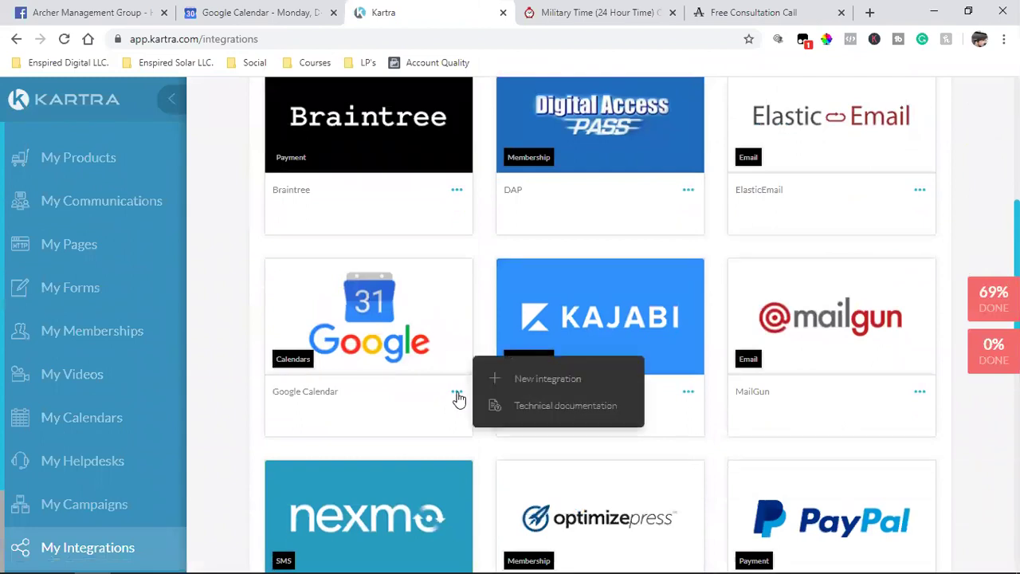
pyautogui.click(561, 380)
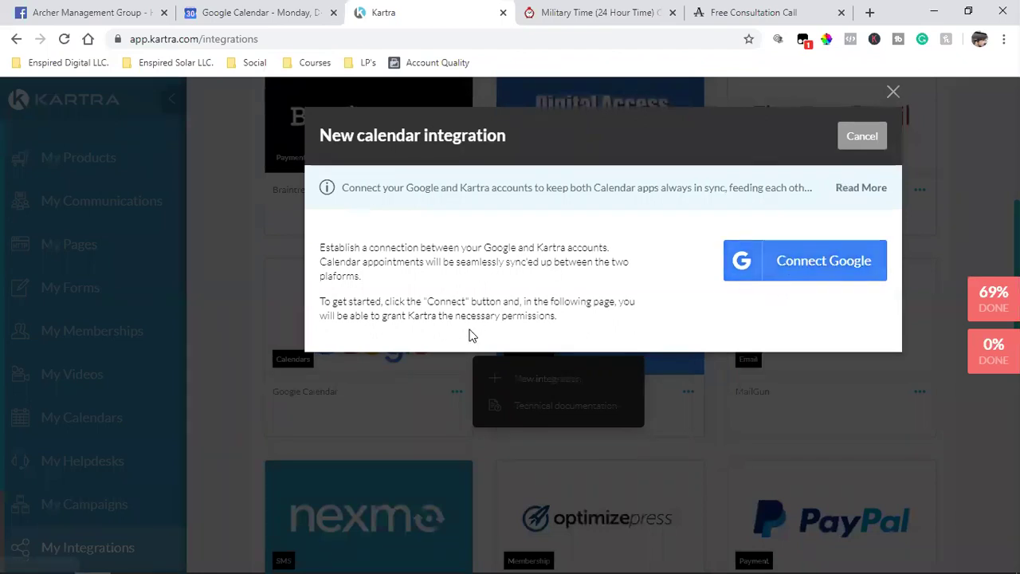
# Check the day's schedule in Google Calendar, return to Kartra and cancel the new calendar integration
pyautogui.click(262, 9)
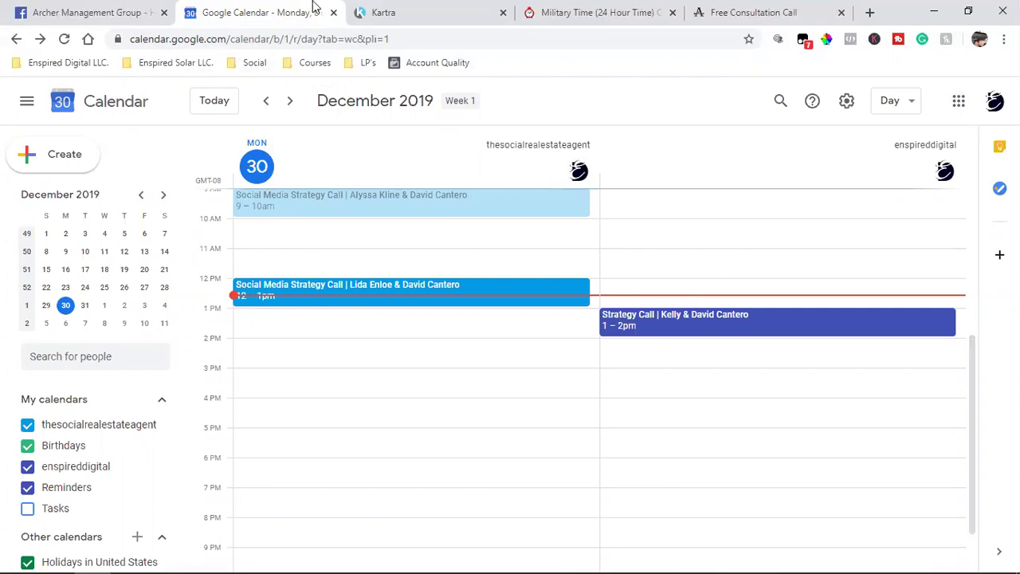
pyautogui.click(360, 11)
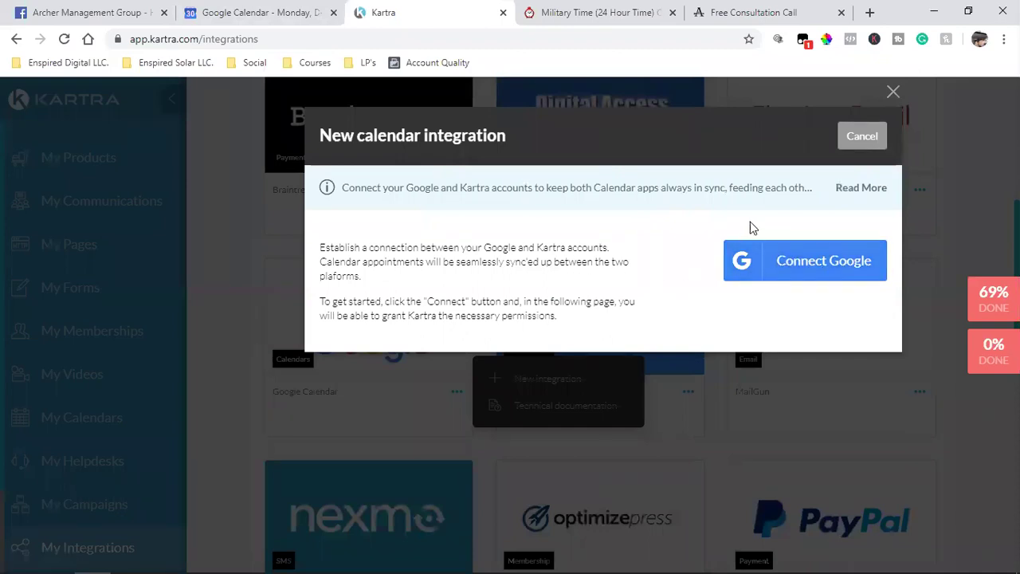
pyautogui.click(860, 137)
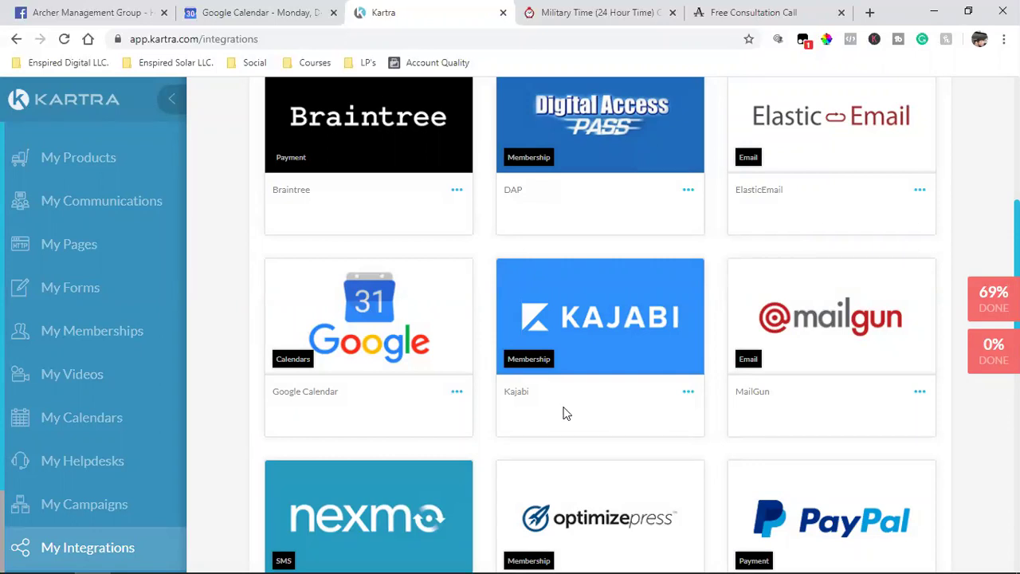
pyautogui.scroll(6, 562, 412)
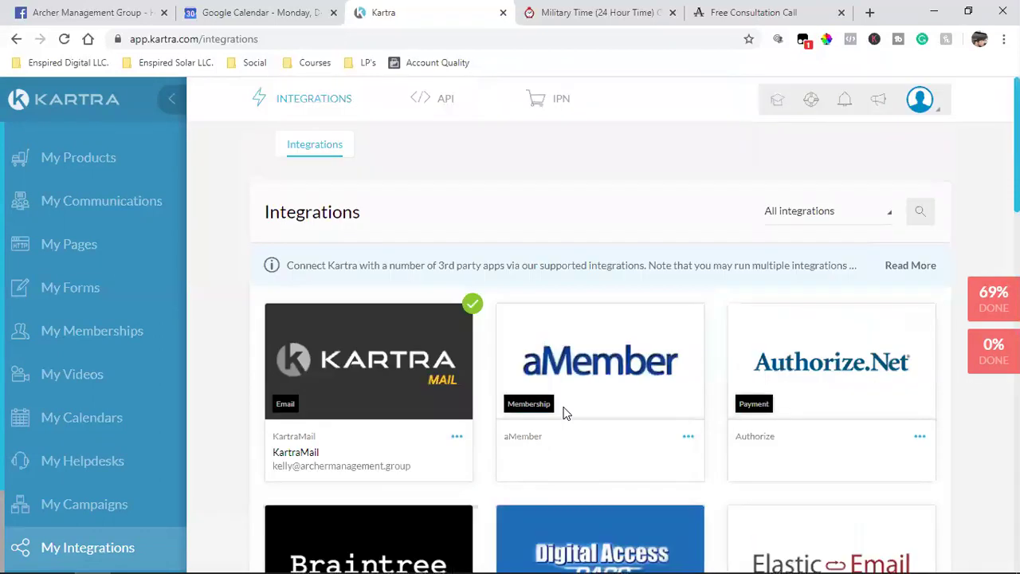